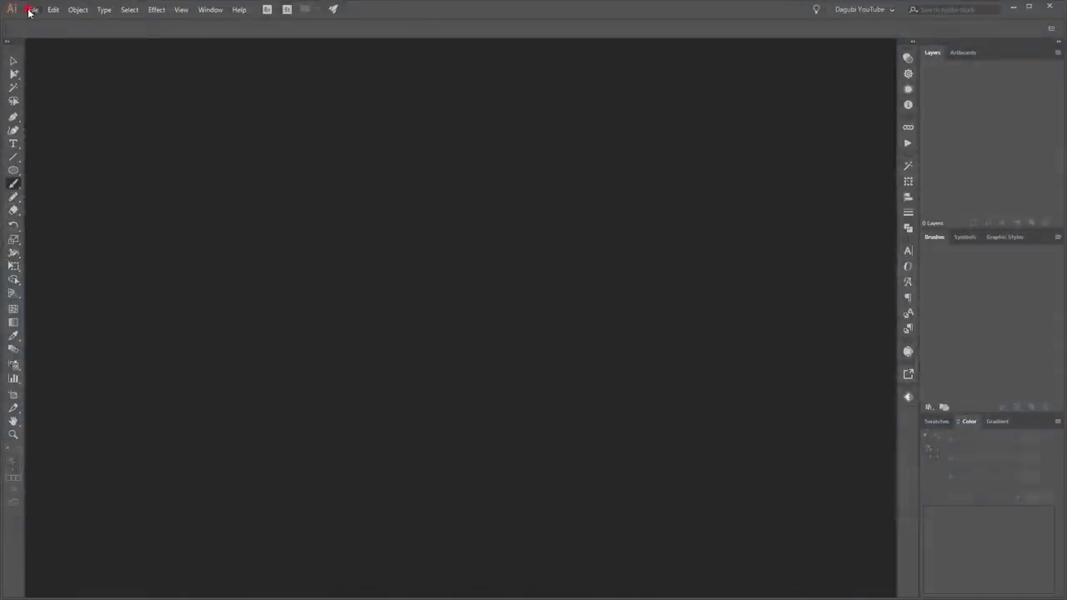
Create a new 340 x 210 mm landscape document with RGB Color mode and High (300 ppi) raster effects.
{"action": "left_click", "coordinate": [29, 10]}
{"action": "left_click", "coordinate": [44, 24]}
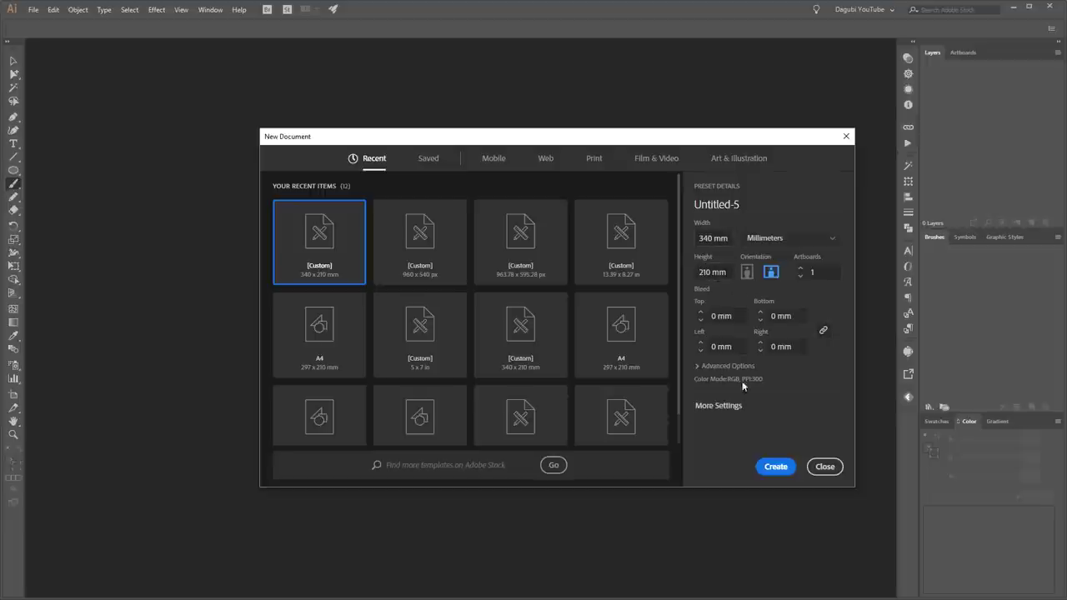
{"action": "left_click", "coordinate": [696, 367]}
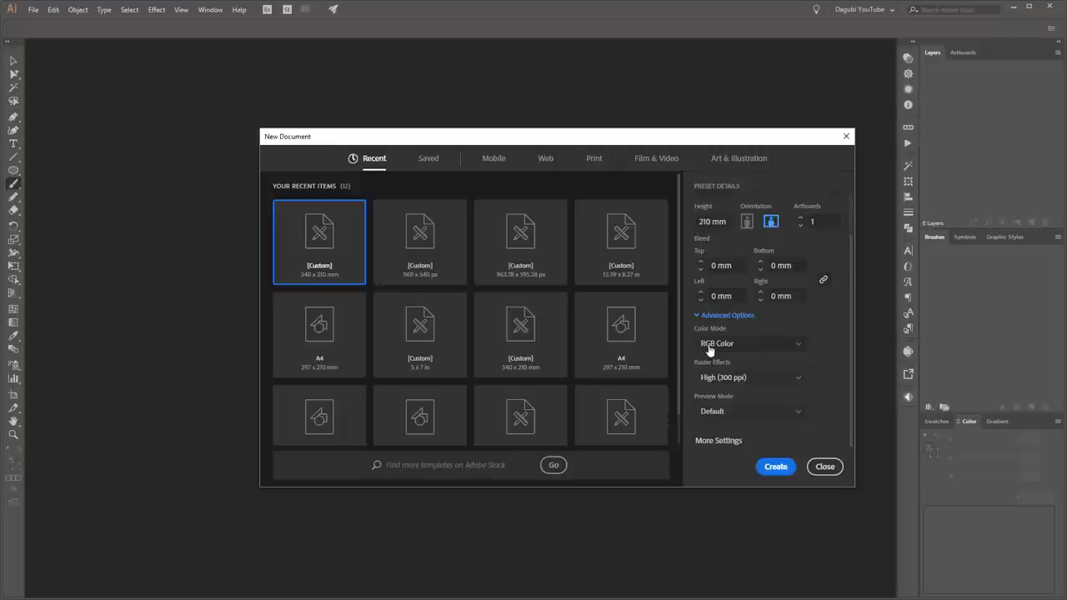
{"action": "left_click", "coordinate": [775, 467]}
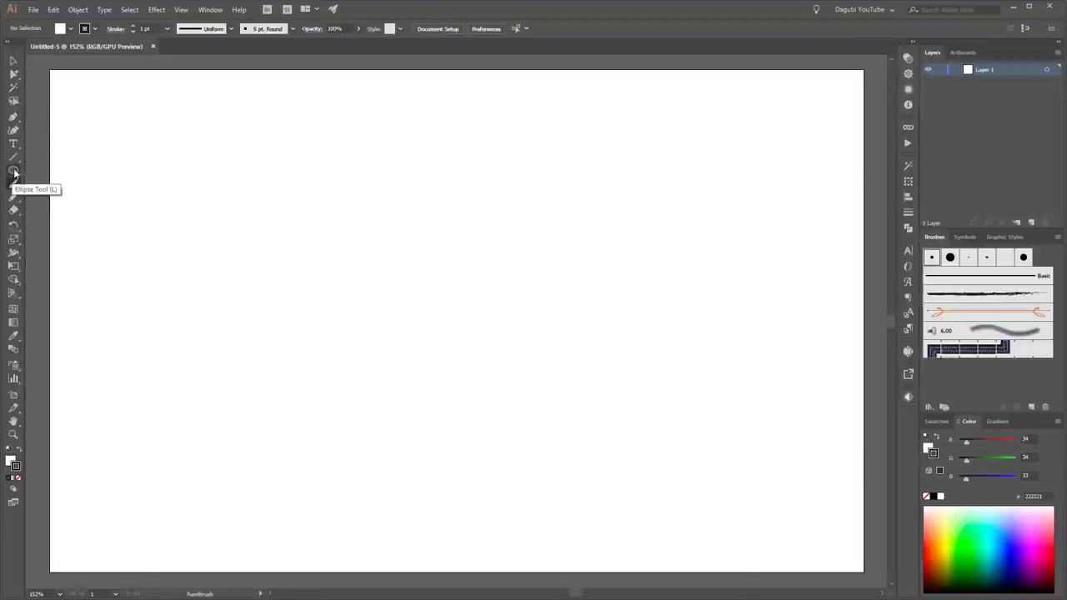
Draw a circle about 38 mm across near the artboard's centre, with a black fill and no stroke.
{"action": "left_click_drag", "start_coordinate": [13, 174], "coordinate": [52, 195]}
{"action": "left_click_drag", "start_coordinate": [409, 251], "coordinate": [501, 338]}
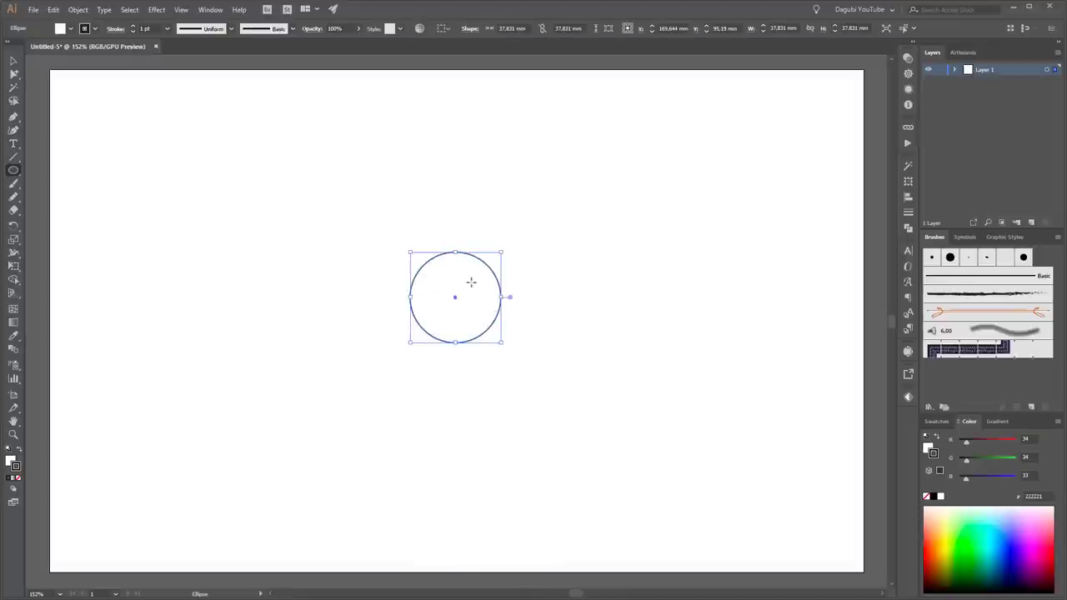
{"action": "left_click", "coordinate": [928, 445]}
{"action": "left_click", "coordinate": [933, 496]}
{"action": "left_click", "coordinate": [933, 452]}
{"action": "left_click", "coordinate": [926, 498]}
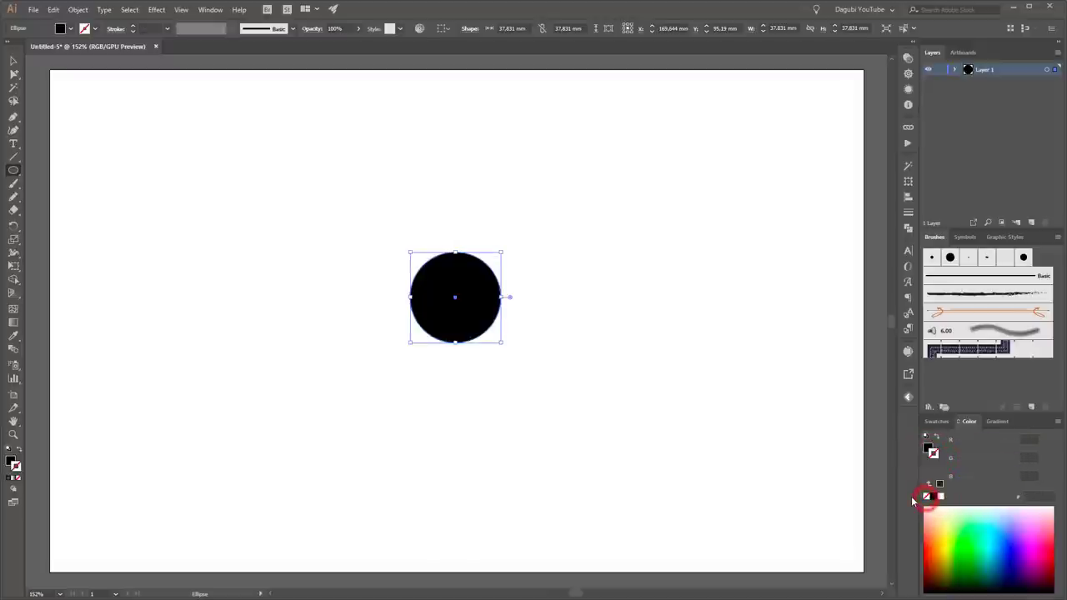
Start a new Scatter Brush from the selected black circle.
{"action": "left_click", "coordinate": [1031, 409]}
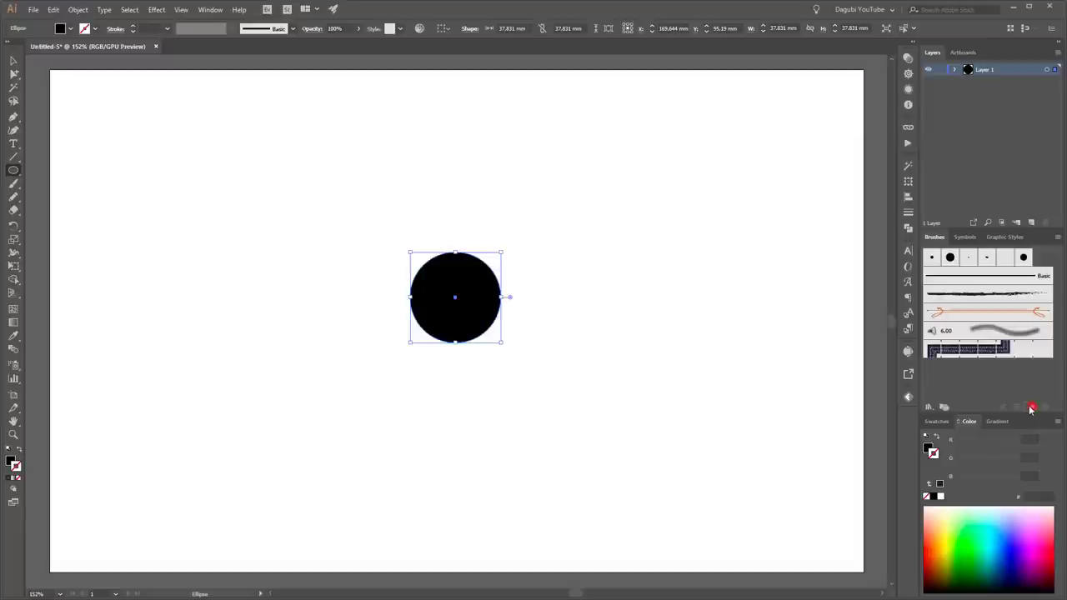
{"action": "left_click_drag", "start_coordinate": [566, 190], "coordinate": [686, 188]}
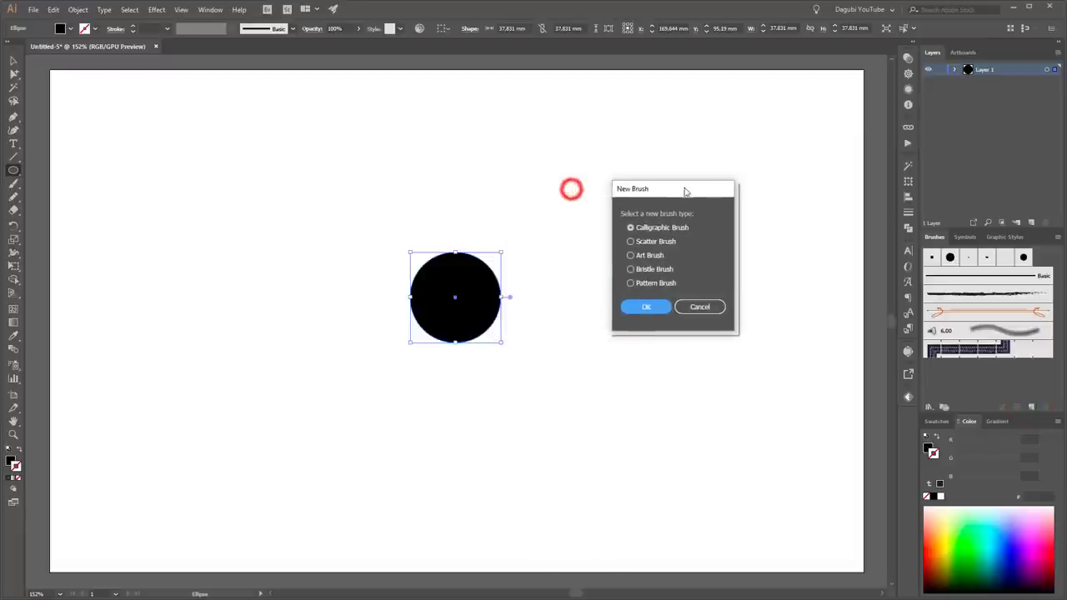
{"action": "left_click", "coordinate": [631, 242]}
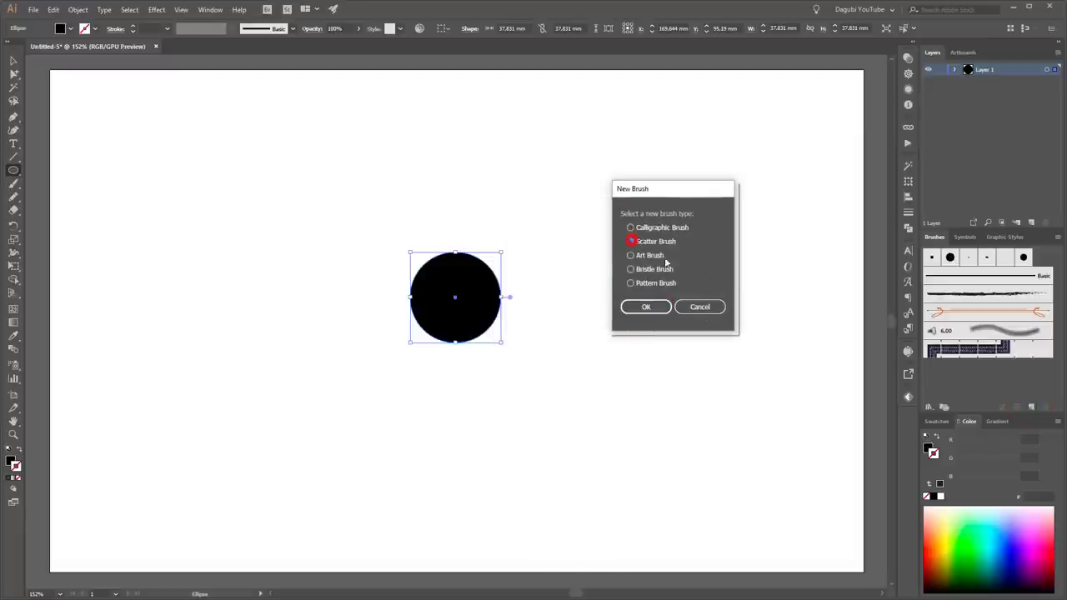
{"action": "left_click", "coordinate": [644, 309]}
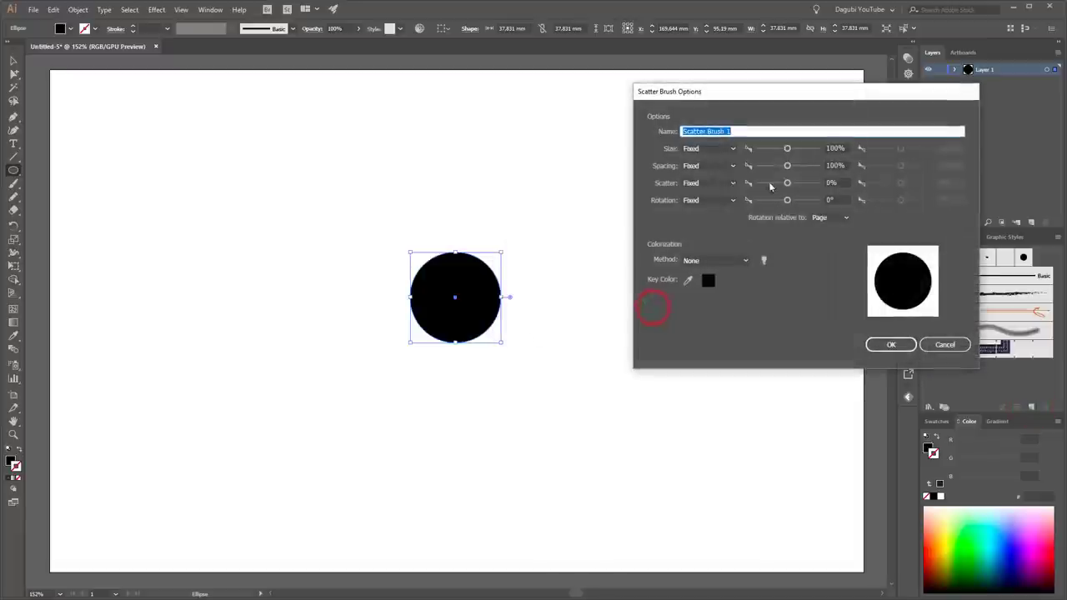
Set the brush's size, spacing and scatter to Random and its colorization method to Tints, and save it.
{"action": "left_click_drag", "start_coordinate": [809, 93], "coordinate": [738, 154]}
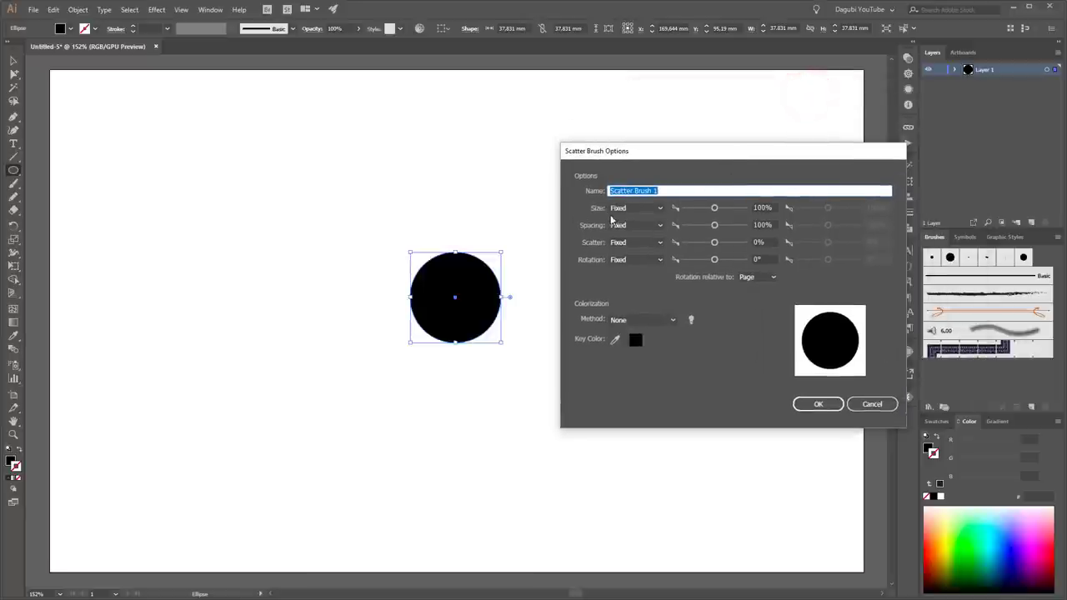
{"action": "left_click", "coordinate": [632, 209]}
{"action": "left_click", "coordinate": [641, 234]}
{"action": "left_click", "coordinate": [638, 226]}
{"action": "left_click", "coordinate": [639, 250]}
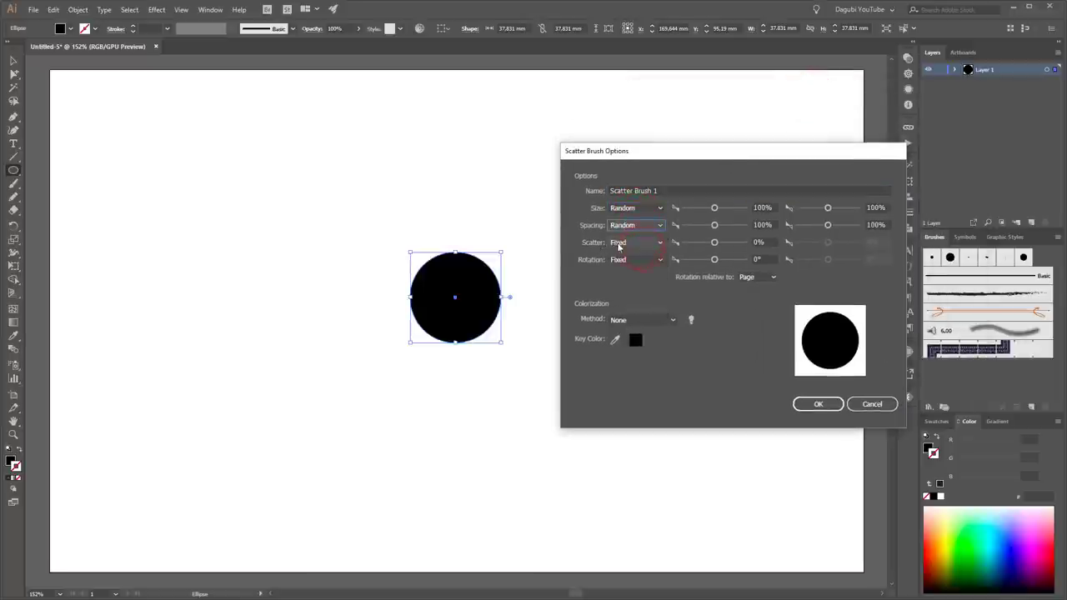
{"action": "left_click", "coordinate": [638, 242]}
{"action": "left_click", "coordinate": [642, 268]}
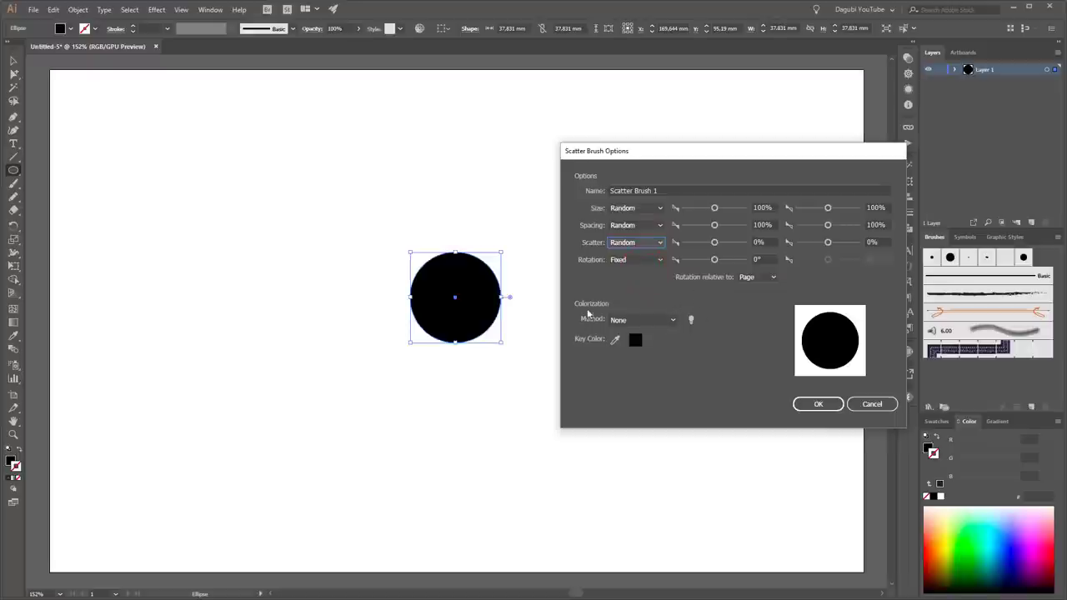
{"action": "left_click", "coordinate": [635, 320]}
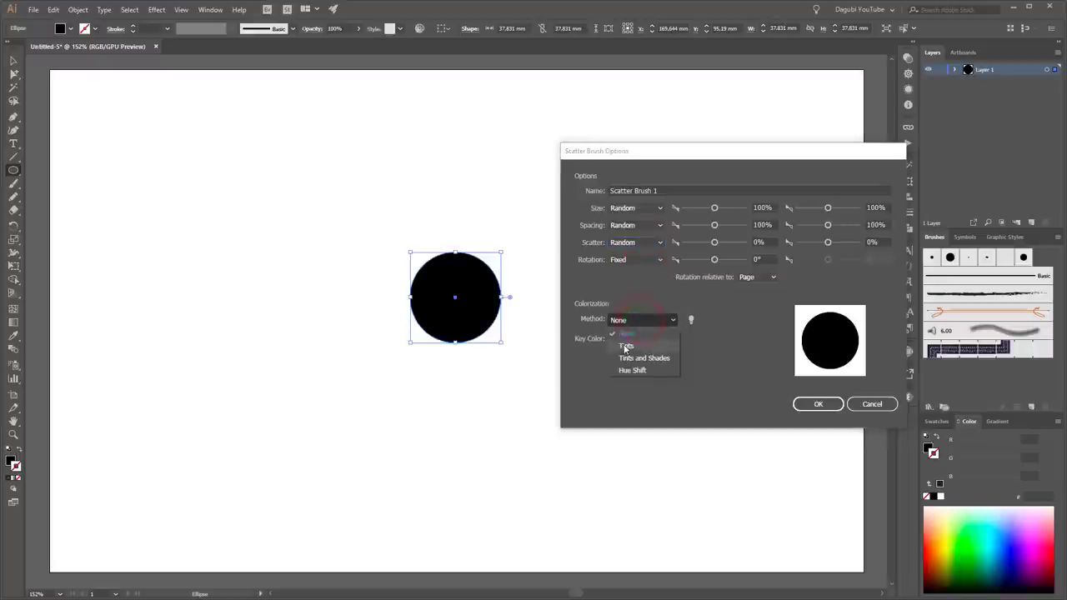
{"action": "left_click", "coordinate": [624, 344]}
{"action": "left_click", "coordinate": [817, 404]}
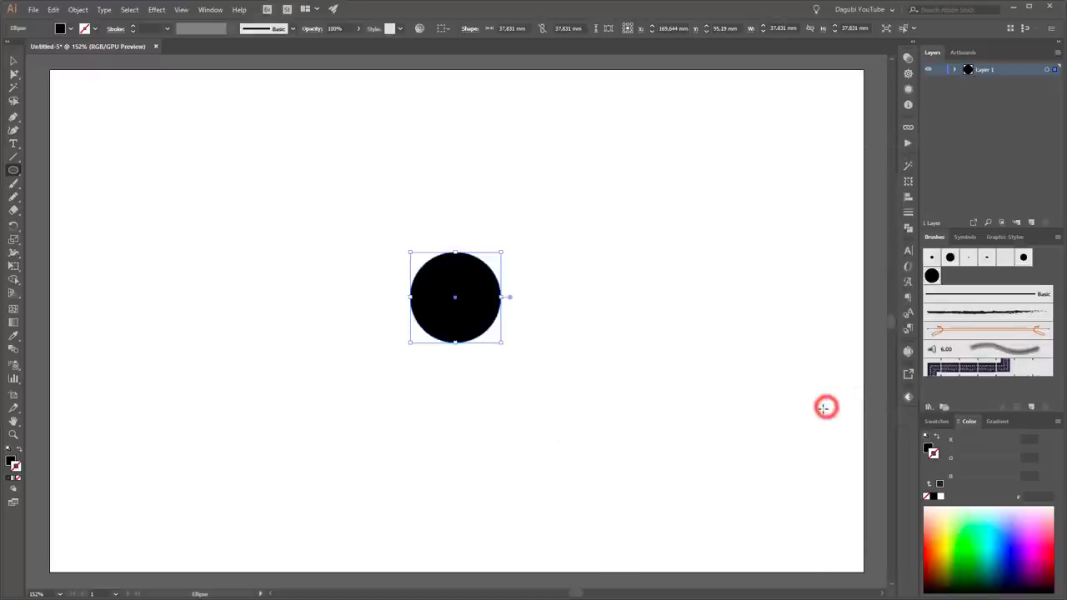
Paint a wavy test stroke across the upper part of the artboard with the circle scatter brush.
{"action": "left_click", "coordinate": [12, 185]}
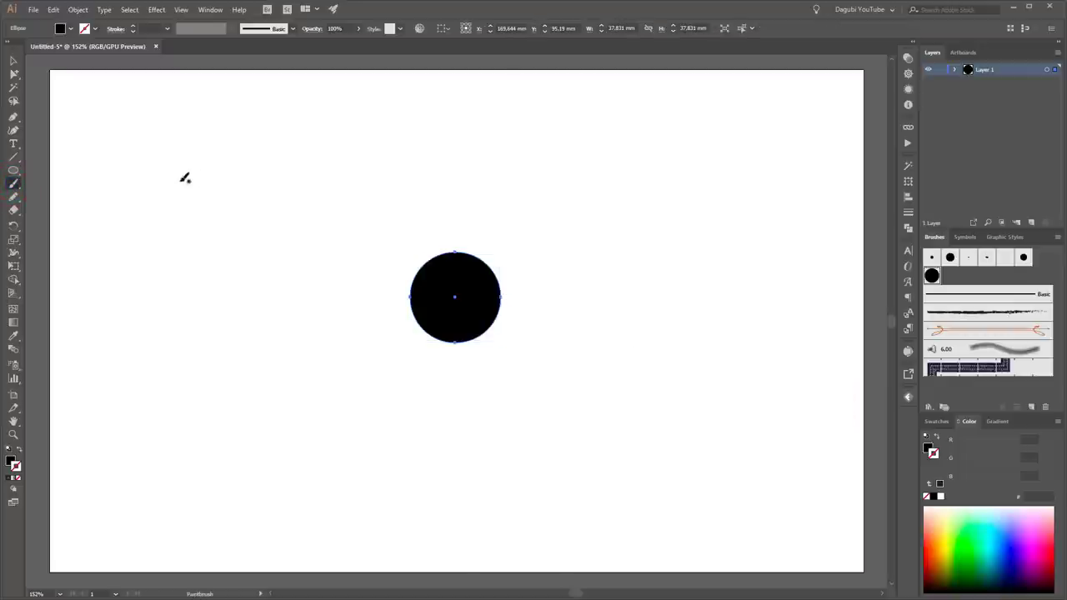
{"action": "mouse_move", "coordinate": [187, 163]}
{"action": "left_mouse_down"}
{"action": "mouse_move", "coordinate": [316, 150]}
{"action": "mouse_move", "coordinate": [619, 198]}
{"action": "mouse_move", "coordinate": [757, 152]}
{"action": "left_mouse_up"}
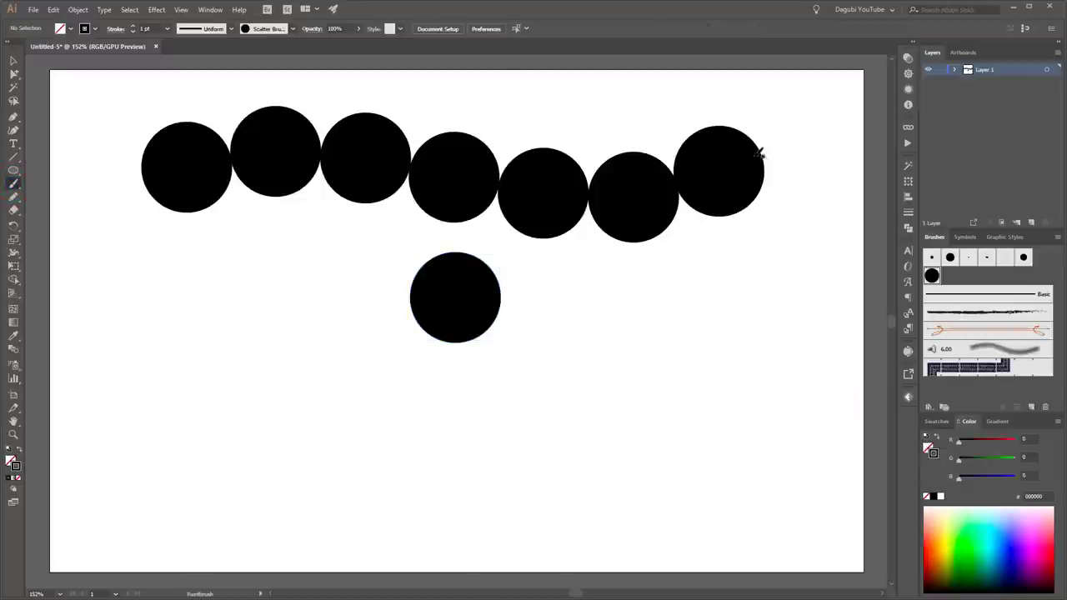
In the circle scatter brush's options, set the minimum size to 35% and the spacing range to 48% and 54%.
{"action": "double_click", "coordinate": [931, 276]}
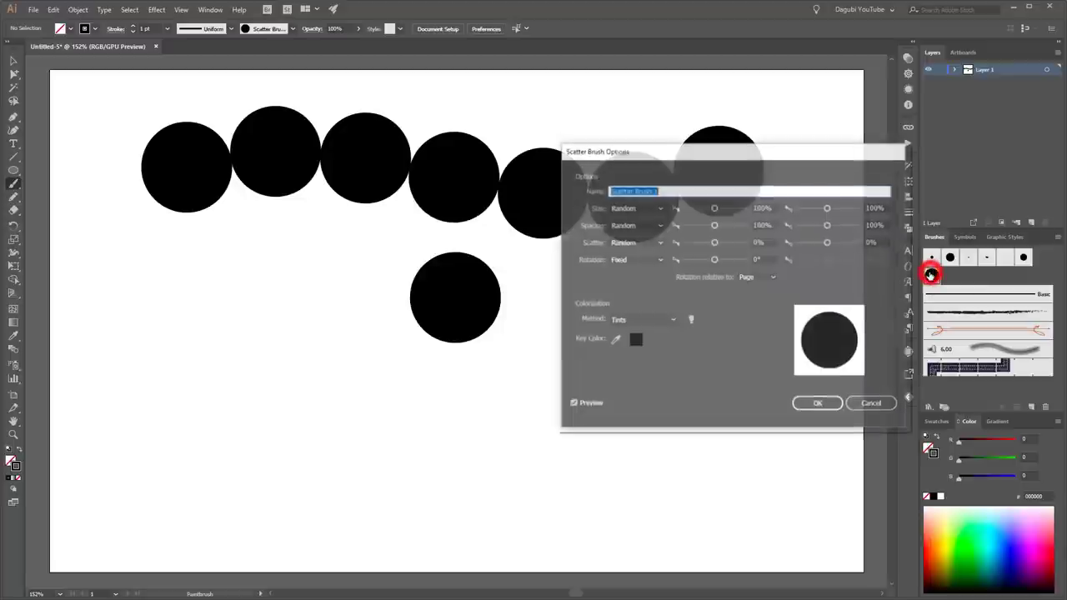
{"action": "left_click_drag", "start_coordinate": [738, 152], "coordinate": [651, 275]}
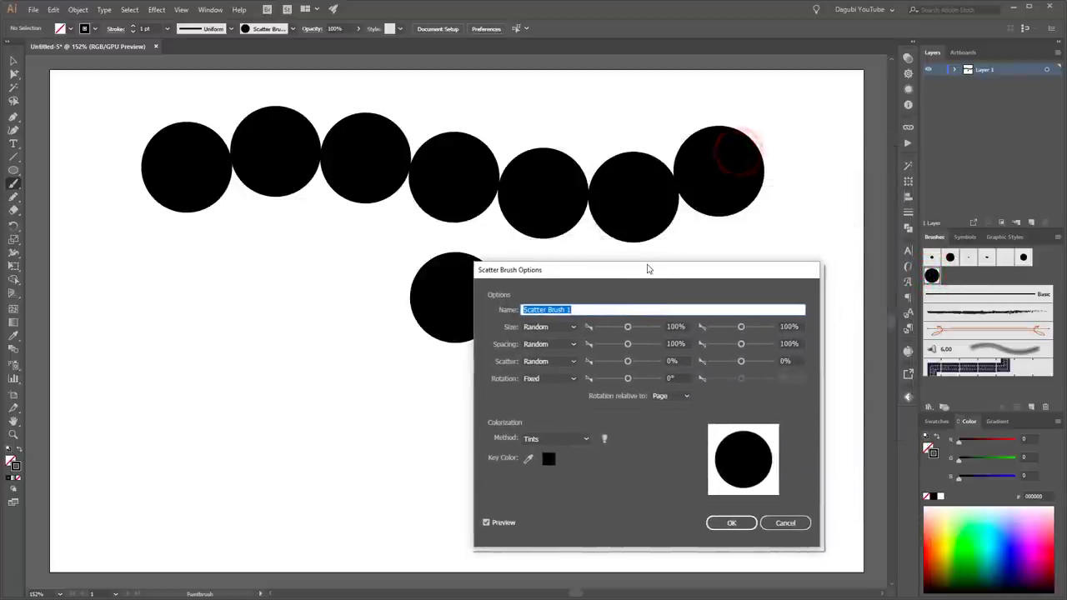
{"action": "left_click_drag", "start_coordinate": [630, 329], "coordinate": [606, 327]}
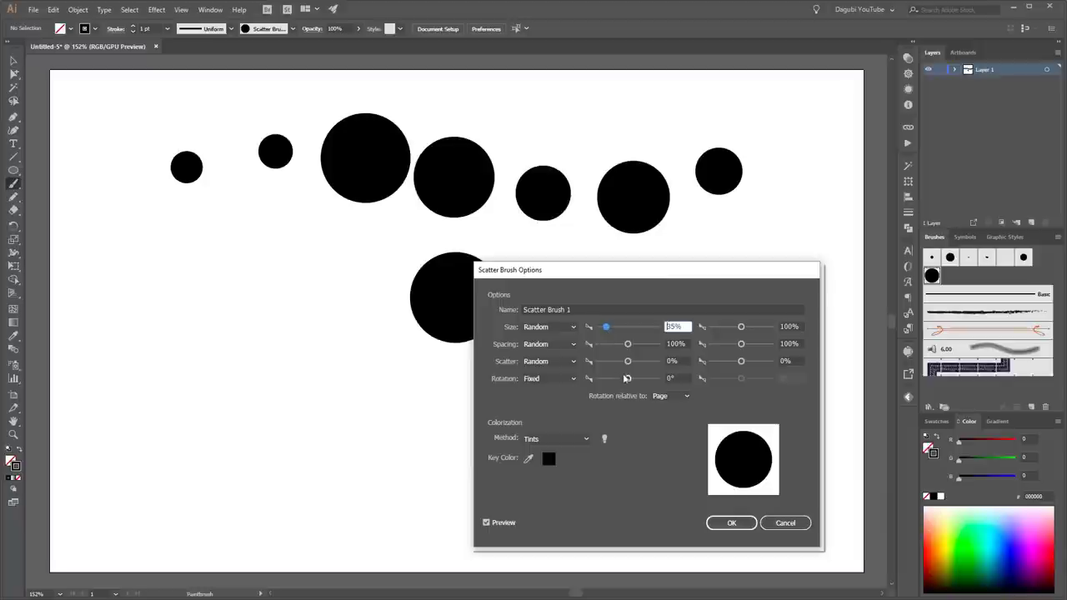
{"action": "left_click_drag", "start_coordinate": [628, 345], "coordinate": [610, 343]}
{"action": "left_click_drag", "start_coordinate": [741, 344], "coordinate": [726, 343]}
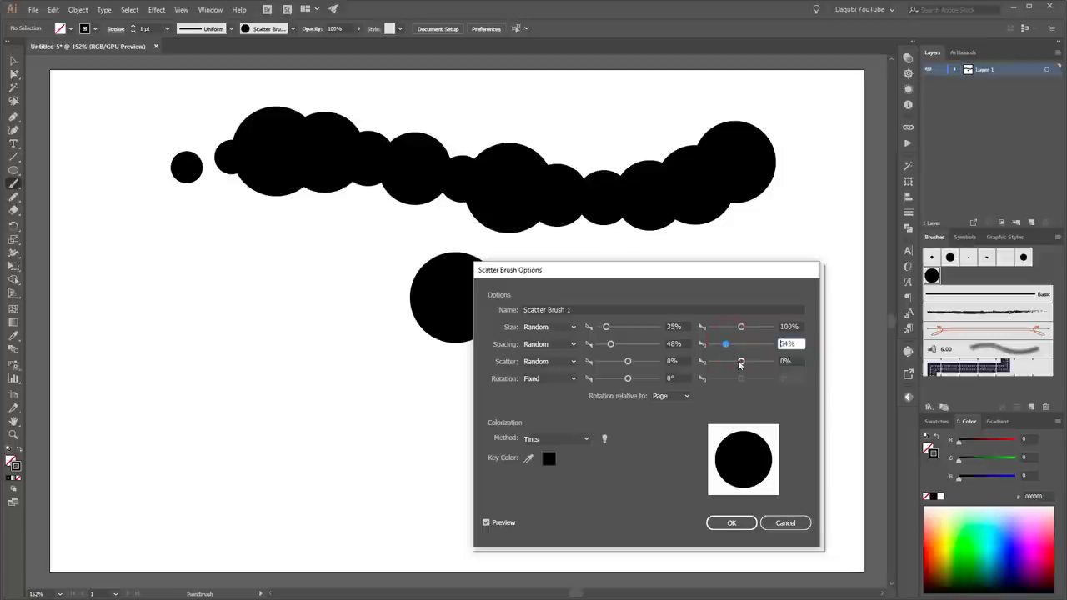
Set the brush's scatter range to -15% and 15%, and apply the brush changes to existing strokes.
{"action": "left_click", "coordinate": [628, 361]}
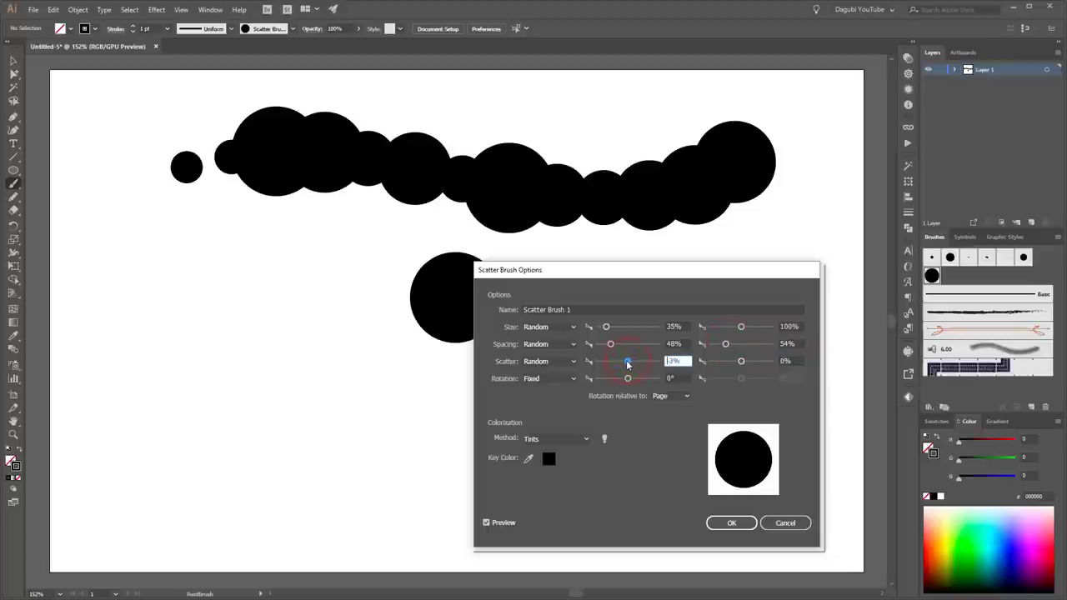
{"action": "left_click_drag", "start_coordinate": [628, 364], "coordinate": [627, 364]}
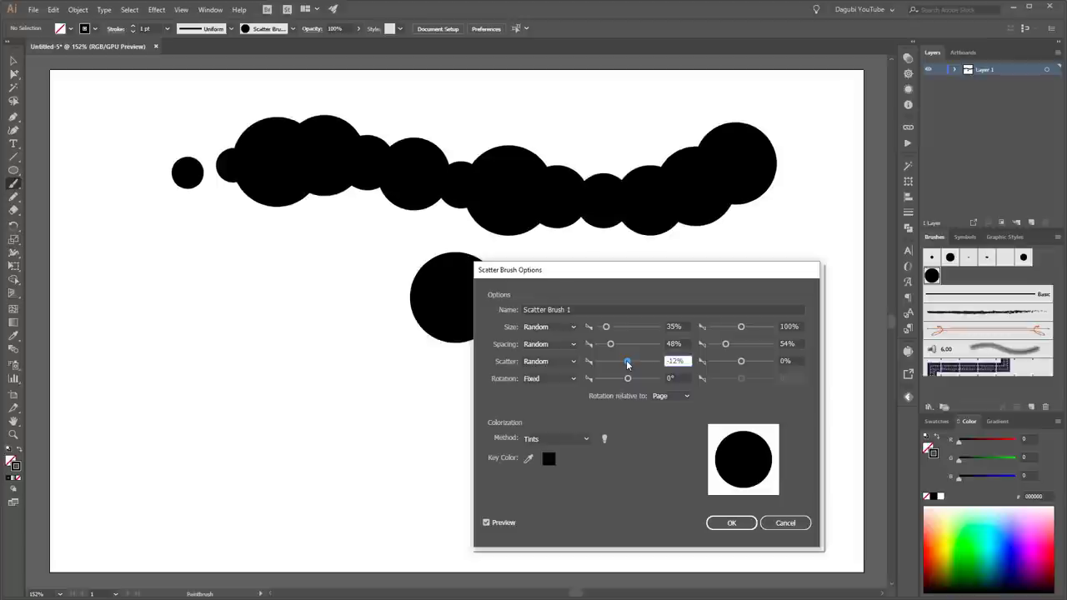
{"action": "left_click", "coordinate": [741, 361]}
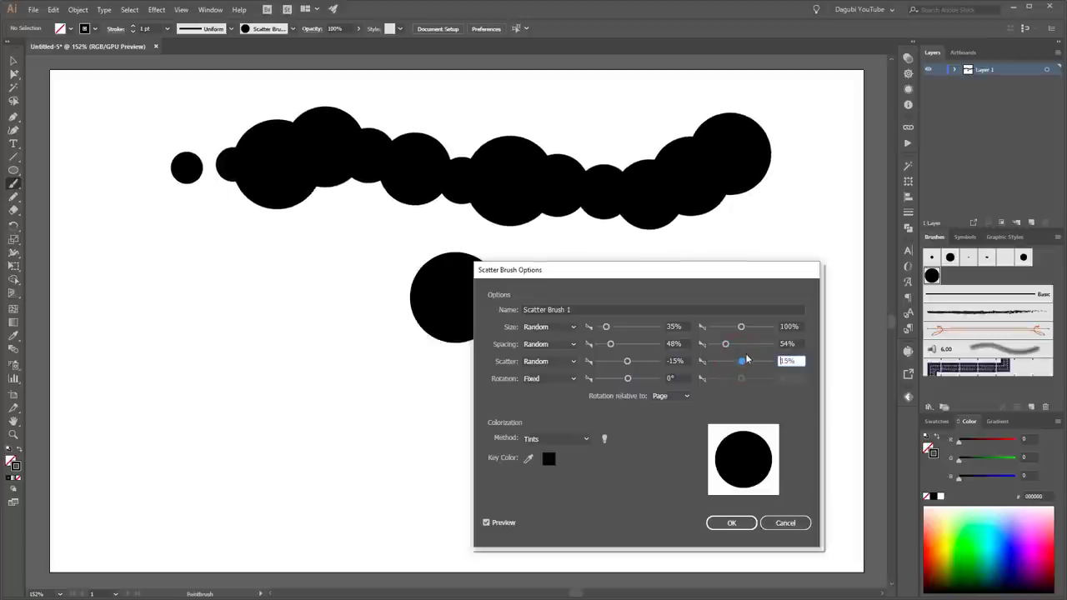
{"action": "left_click", "coordinate": [719, 523]}
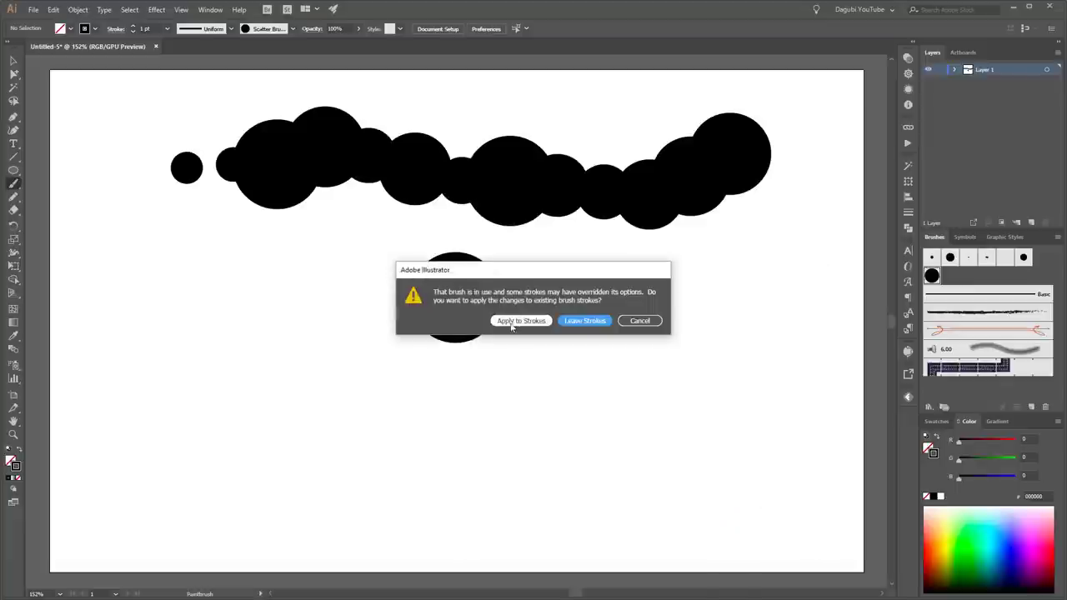
{"action": "left_click", "coordinate": [519, 322]}
Delete the test brush stroke and the original black circle from the artboard.
{"action": "left_click", "coordinate": [13, 60]}
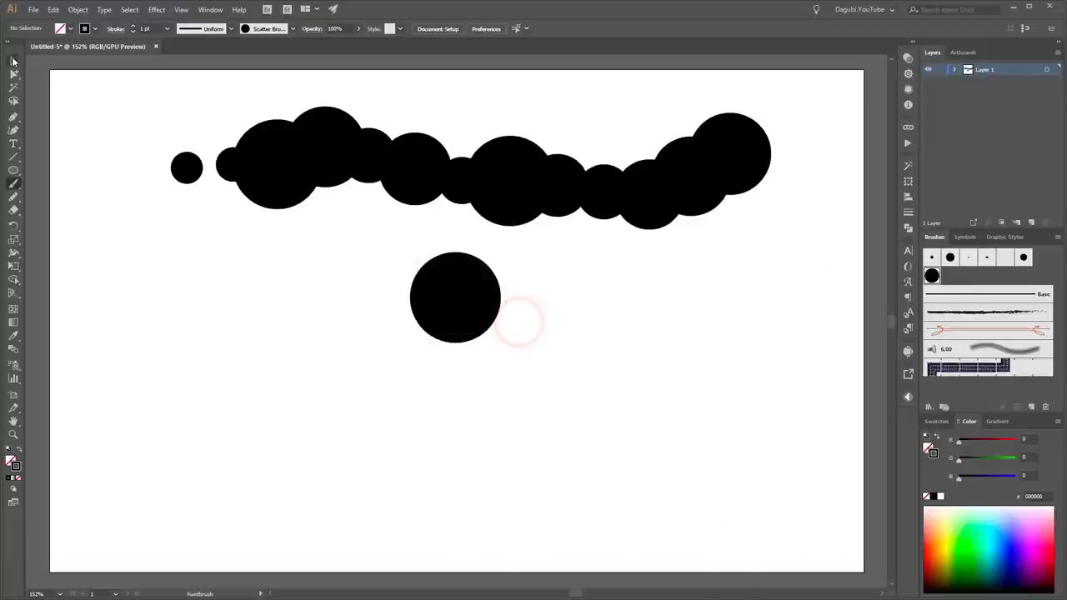
{"action": "left_click", "coordinate": [508, 198]}
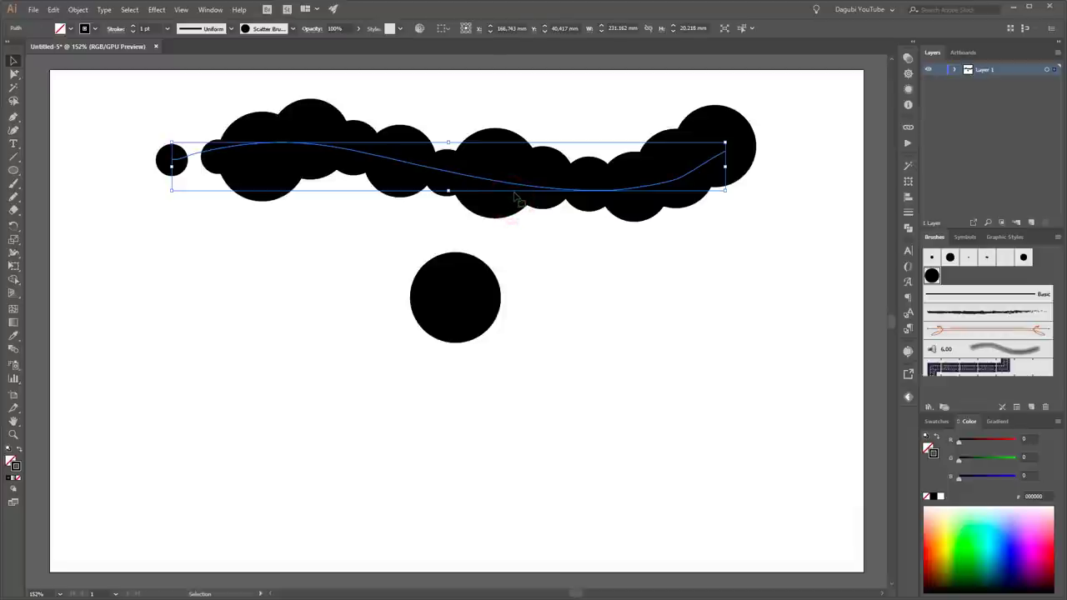
{"action": "key", "text": "Delete"}
{"action": "left_click", "coordinate": [470, 281]}
{"action": "left_click_drag", "start_coordinate": [481, 283], "coordinate": [430, 212]}
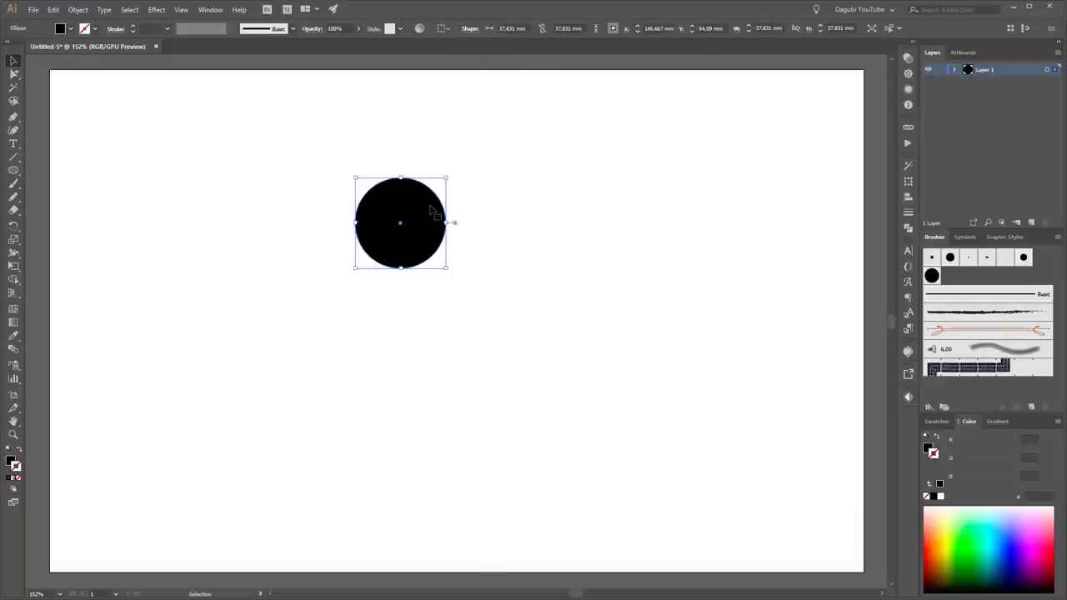
{"action": "key", "text": "Delete"}
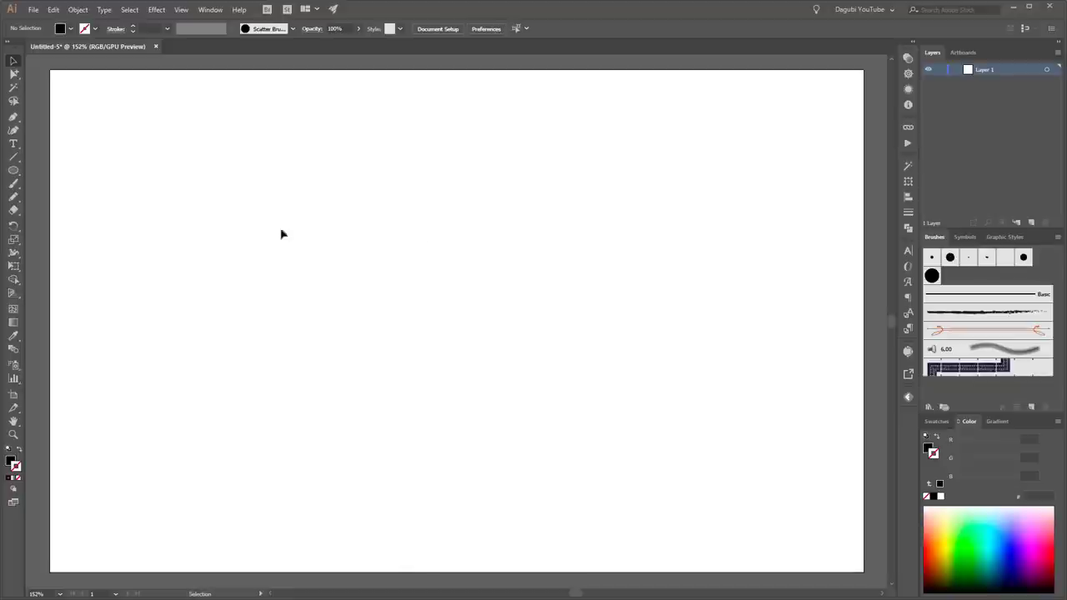
Paint a closed cloud-shaped outline with the scatter brush and move it to the left half of the artboard.
{"action": "left_click", "coordinate": [13, 184]}
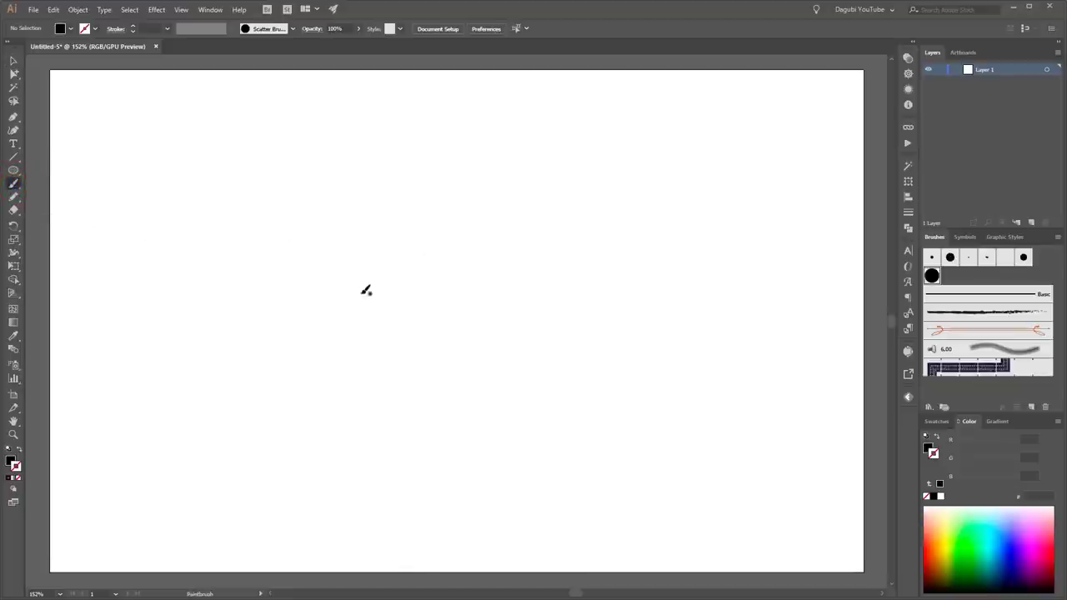
{"action": "mouse_move", "coordinate": [360, 290]}
{"action": "left_mouse_down"}
{"action": "mouse_move", "coordinate": [458, 239]}
{"action": "mouse_move", "coordinate": [546, 247]}
{"action": "mouse_move", "coordinate": [578, 265]}
{"action": "mouse_move", "coordinate": [616, 313]}
{"action": "mouse_move", "coordinate": [575, 357]}
{"action": "left_mouse_up"}
{"action": "mouse_move", "coordinate": [480, 350]}
{"action": "left_mouse_down"}
{"action": "mouse_move", "coordinate": [440, 364]}
{"action": "mouse_move", "coordinate": [362, 361]}
{"action": "mouse_move", "coordinate": [325, 339]}
{"action": "mouse_move", "coordinate": [327, 308]}
{"action": "mouse_move", "coordinate": [370, 284]}
{"action": "left_mouse_up"}
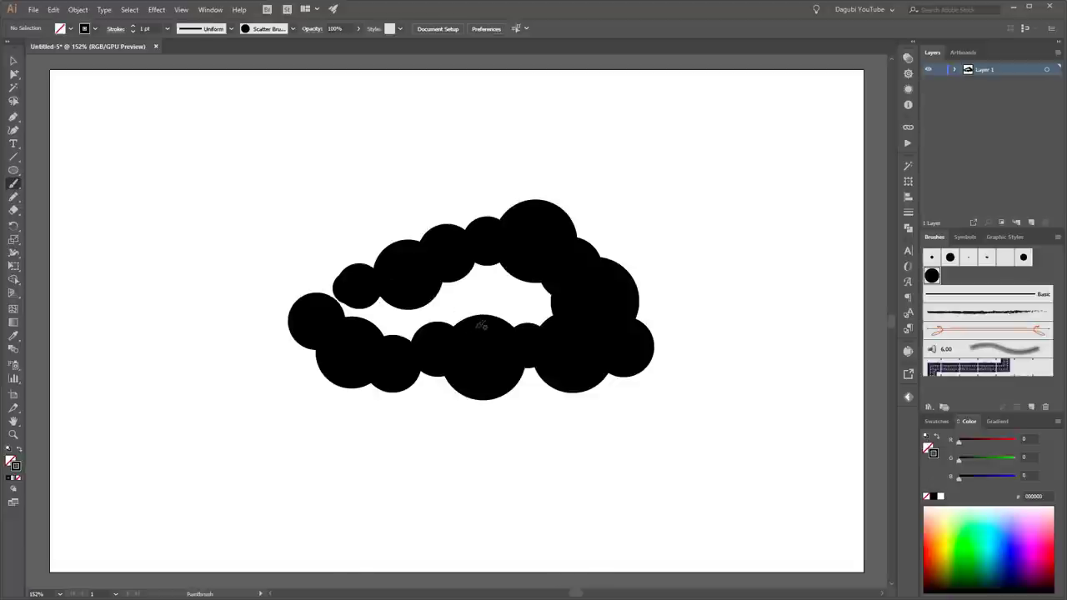
{"action": "left_click", "coordinate": [550, 248], "text": "ctrl"}
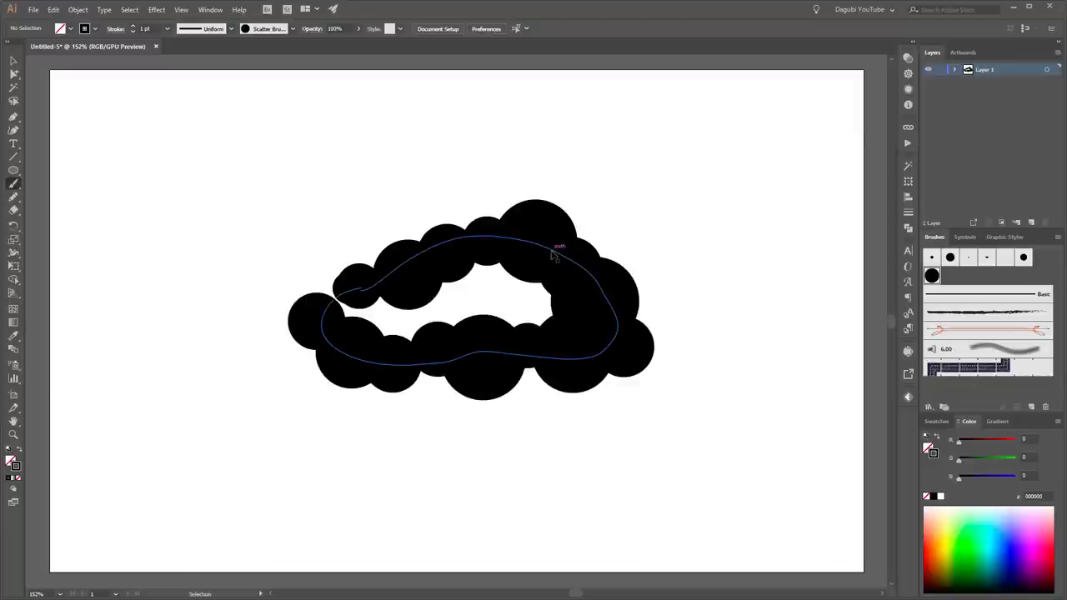
{"action": "mouse_move", "coordinate": [552, 236]}
{"action": "left_mouse_down"}
{"action": "mouse_move", "coordinate": [340, 221]}
{"action": "mouse_move", "coordinate": [375, 225]}
{"action": "left_mouse_up"}
Paint a second closed cloud outline on the right half of the artboard and shift it slightly up and left.
{"action": "mouse_move", "coordinate": [576, 329]}
{"action": "left_mouse_down"}
{"action": "mouse_move", "coordinate": [599, 280]}
{"action": "mouse_move", "coordinate": [630, 266]}
{"action": "mouse_move", "coordinate": [682, 283]}
{"action": "mouse_move", "coordinate": [764, 283]}
{"action": "mouse_move", "coordinate": [796, 322]}
{"action": "mouse_move", "coordinate": [767, 368]}
{"action": "left_mouse_up"}
{"action": "left_click_drag", "start_coordinate": [590, 372], "coordinate": [576, 327]}
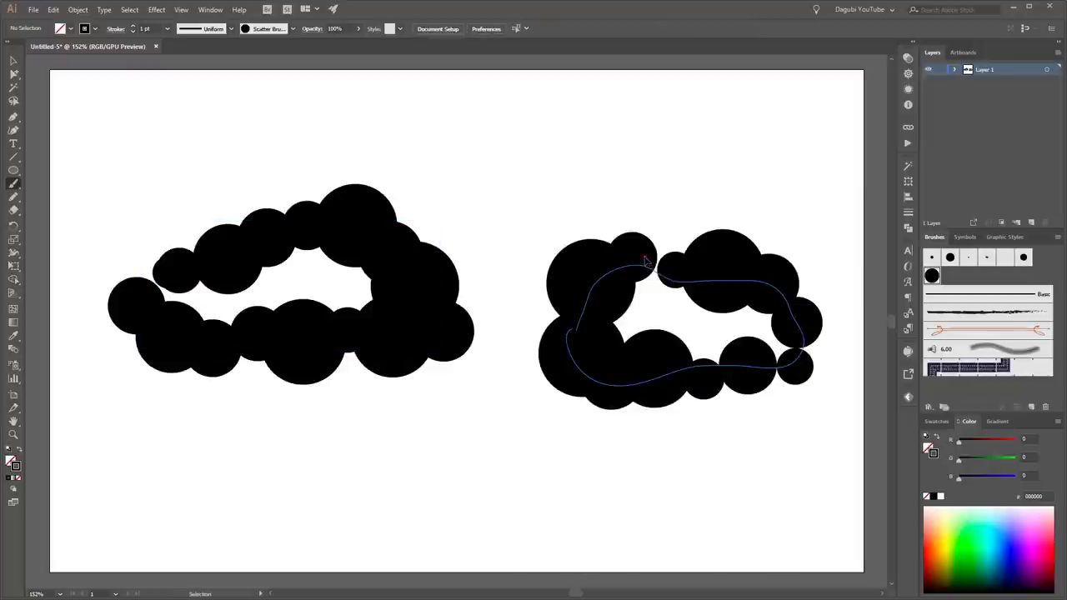
{"action": "left_click_drag", "start_coordinate": [639, 248], "coordinate": [609, 239]}
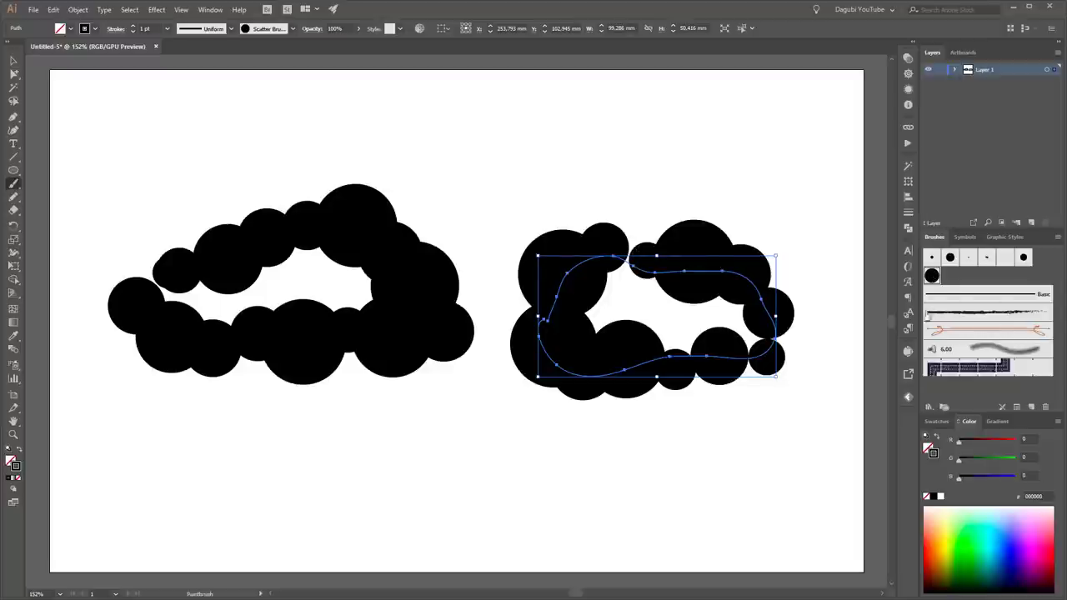
In the circle scatter brush's options, set the second random spacing value to 10%.
{"action": "double_click", "coordinate": [931, 275]}
{"action": "mouse_move", "coordinate": [741, 274]}
{"action": "left_mouse_down"}
{"action": "mouse_move", "coordinate": [441, 371]}
{"action": "mouse_move", "coordinate": [454, 352]}
{"action": "mouse_move", "coordinate": [475, 107]}
{"action": "left_mouse_up"}
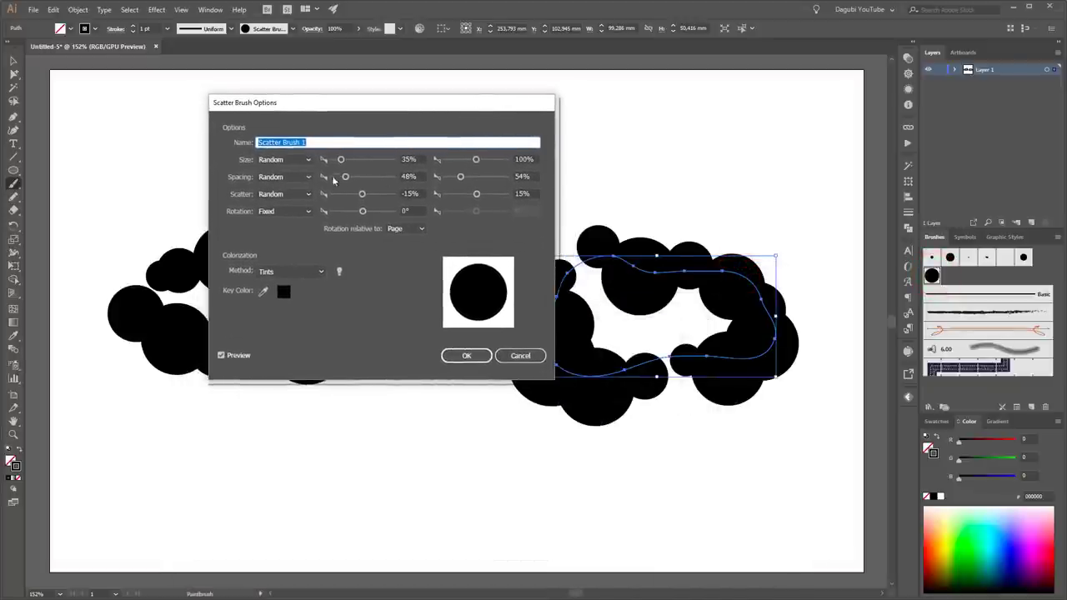
{"action": "left_click_drag", "start_coordinate": [345, 177], "coordinate": [344, 177]}
{"action": "left_click", "coordinate": [460, 177]}
{"action": "left_click_drag", "start_coordinate": [461, 176], "coordinate": [460, 176]}
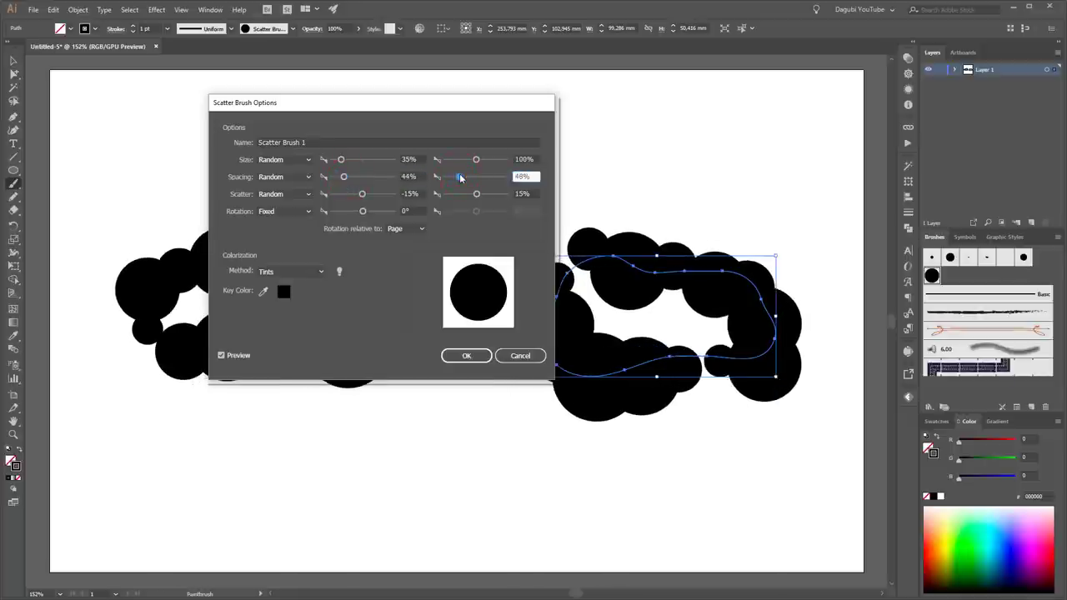
{"action": "mouse_move", "coordinate": [465, 177]}
{"action": "left_mouse_down"}
{"action": "mouse_move", "coordinate": [482, 177]}
{"action": "mouse_move", "coordinate": [448, 179]}
{"action": "left_mouse_up"}
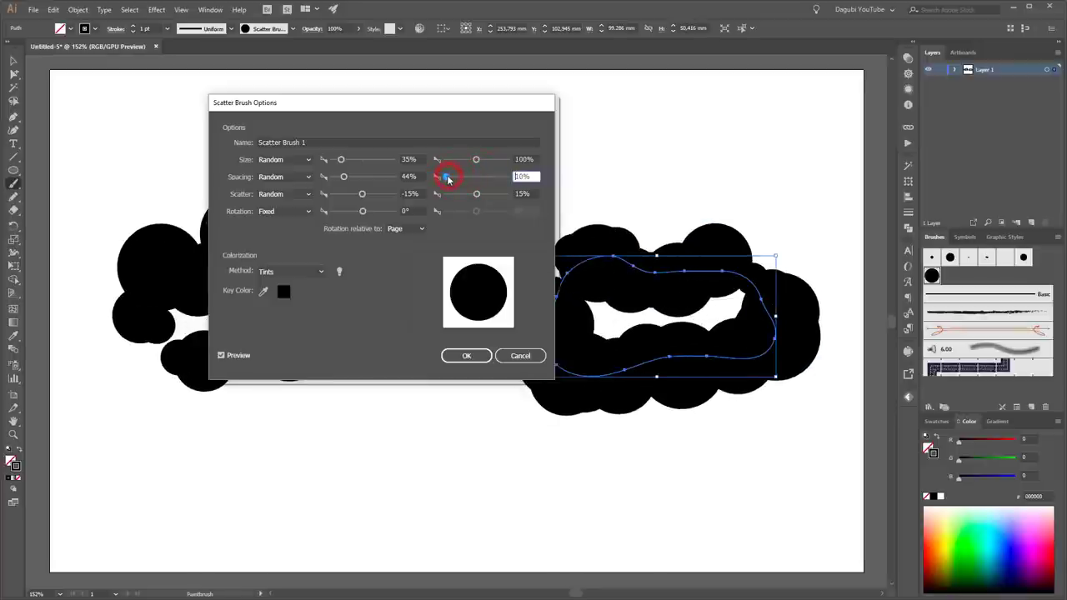
Set the brush's first random spacing value to 30% and apply the changes to the existing strokes.
{"action": "left_click_drag", "start_coordinate": [344, 177], "coordinate": [340, 177]}
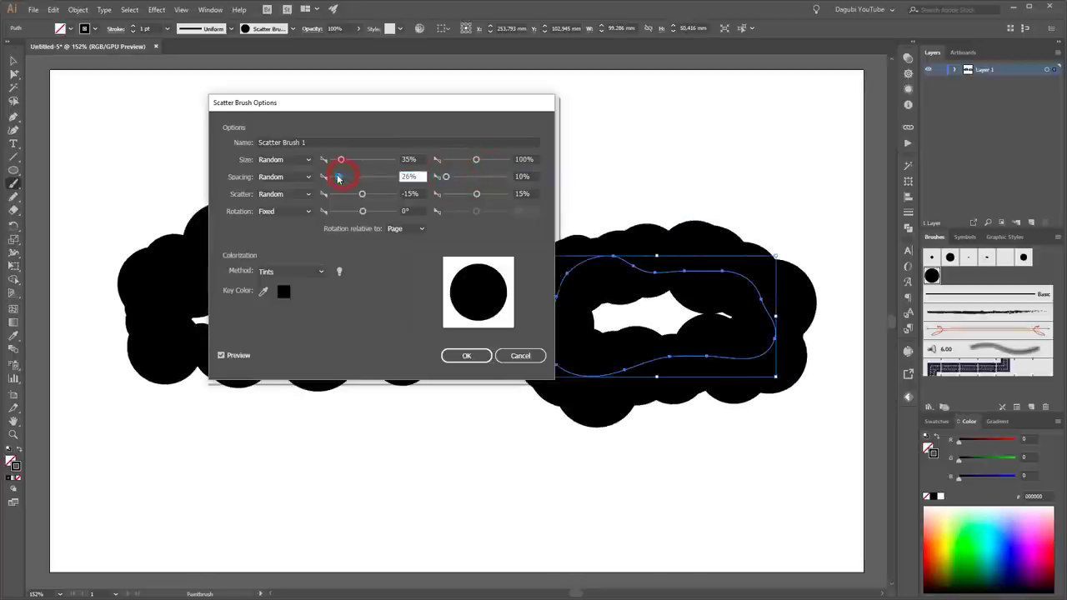
{"action": "mouse_move", "coordinate": [422, 106]}
{"action": "left_mouse_down"}
{"action": "mouse_move", "coordinate": [346, 205]}
{"action": "mouse_move", "coordinate": [353, 500]}
{"action": "mouse_move", "coordinate": [341, 466]}
{"action": "mouse_move", "coordinate": [345, 230]}
{"action": "left_mouse_up"}
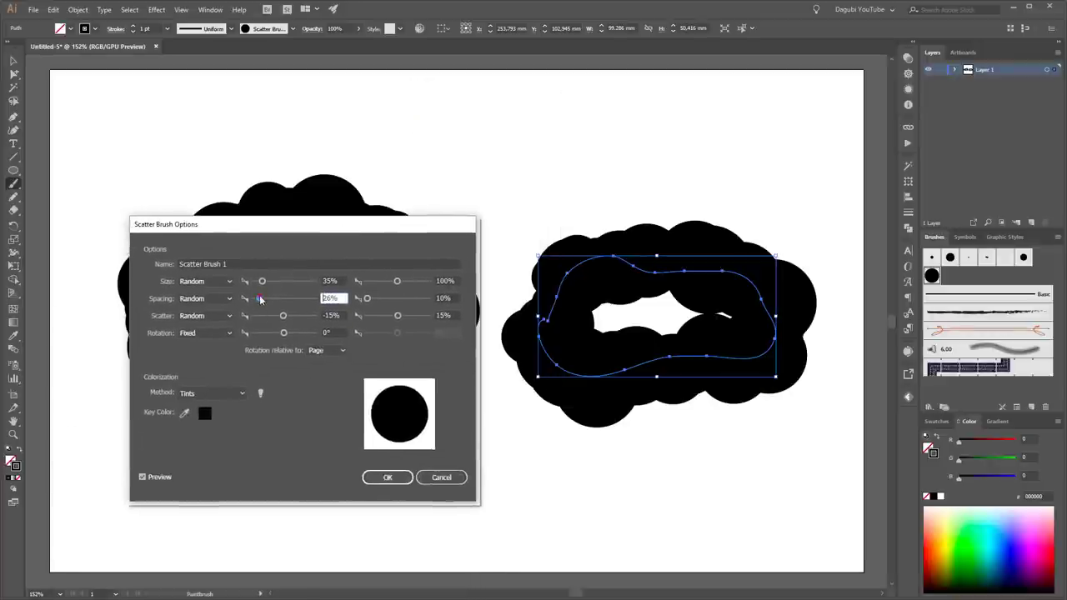
{"action": "left_click_drag", "start_coordinate": [260, 299], "coordinate": [261, 300]}
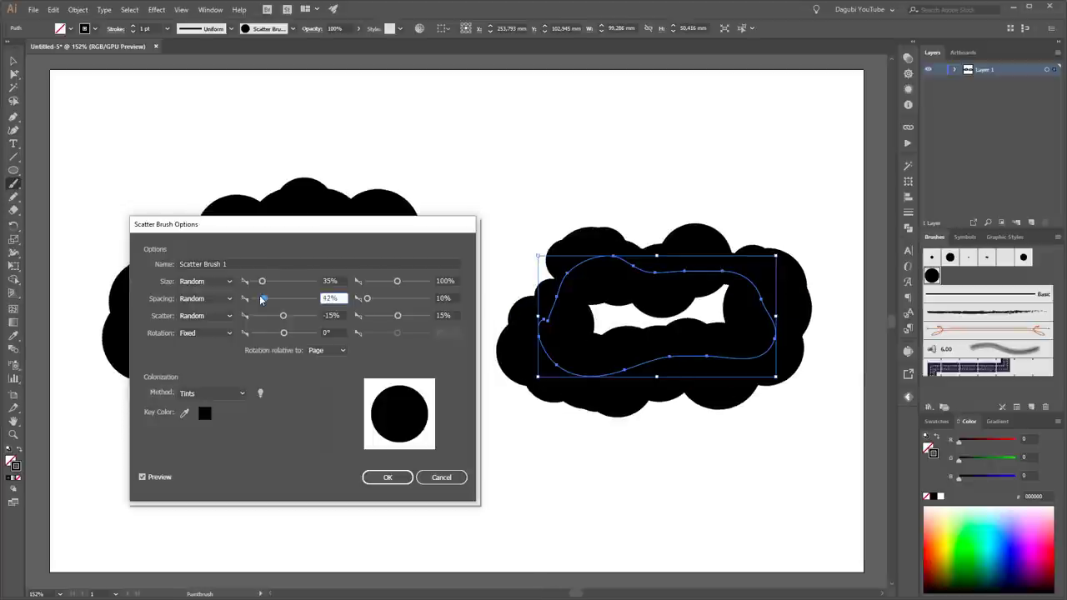
{"action": "mouse_move", "coordinate": [330, 226]}
{"action": "left_mouse_down"}
{"action": "mouse_move", "coordinate": [773, 287]}
{"action": "mouse_move", "coordinate": [596, 185]}
{"action": "left_mouse_up"}
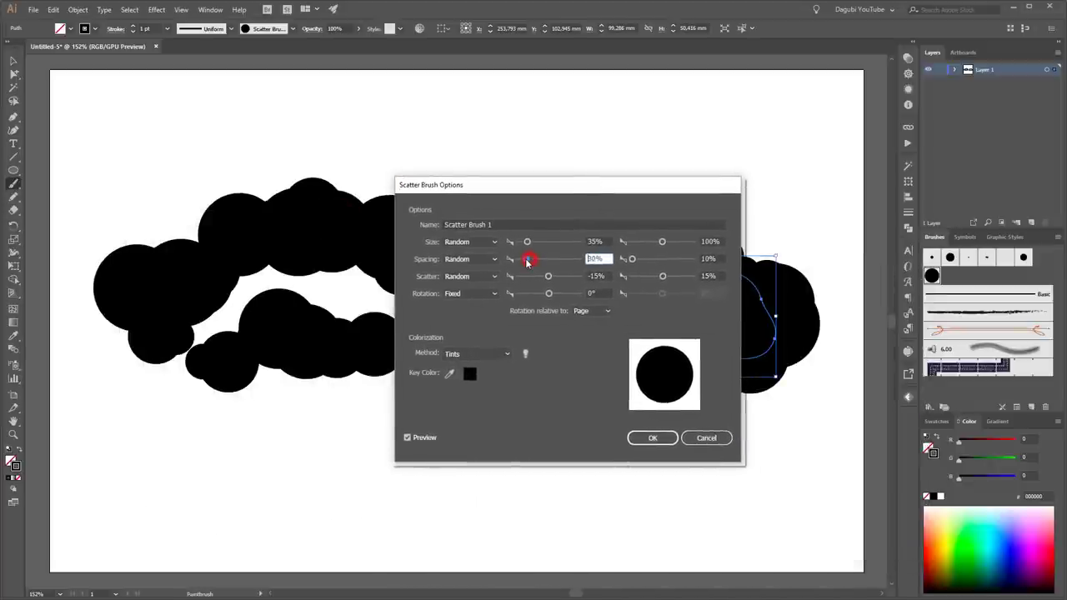
{"action": "mouse_move", "coordinate": [557, 185]}
{"action": "left_mouse_down"}
{"action": "mouse_move", "coordinate": [271, 195]}
{"action": "mouse_move", "coordinate": [370, 175]}
{"action": "left_mouse_up"}
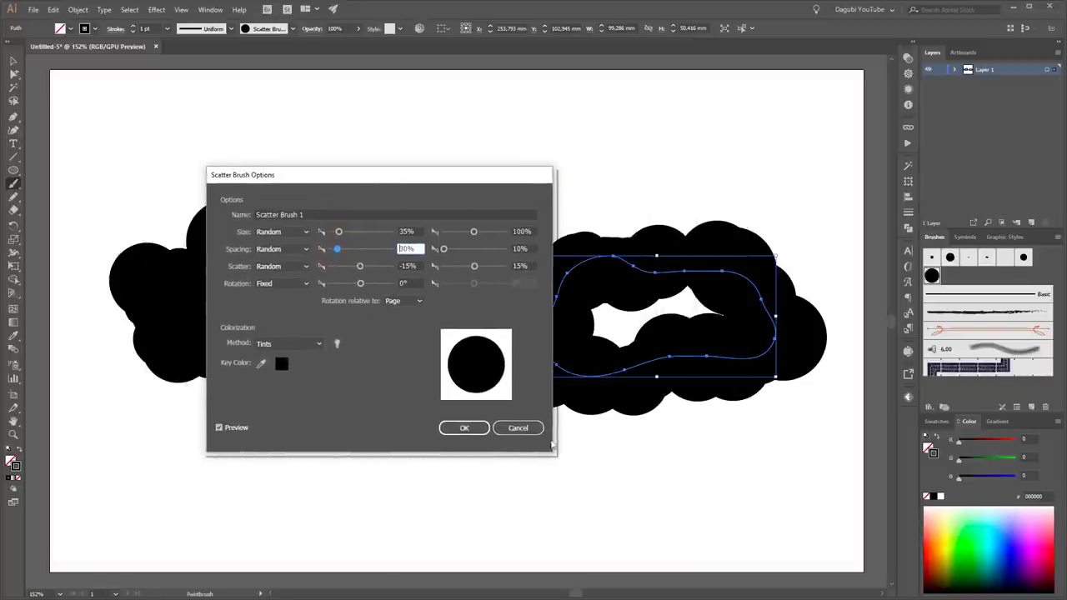
{"action": "left_click", "coordinate": [465, 427]}
{"action": "left_click", "coordinate": [521, 321]}
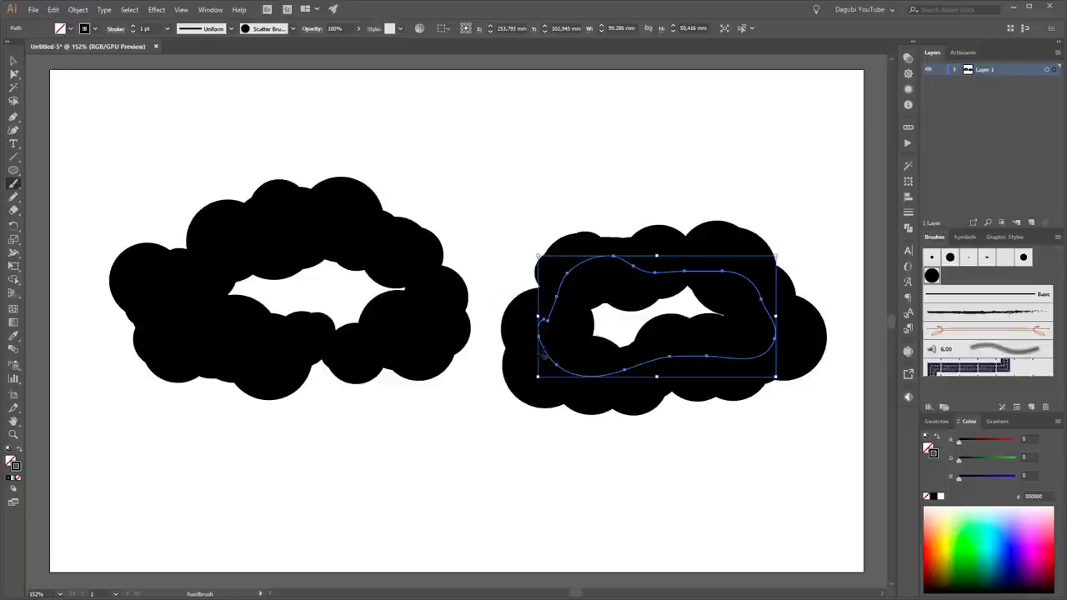
Select both cloud strokes and expand their appearance into separate circles.
{"action": "left_click", "coordinate": [13, 60]}
{"action": "left_click_drag", "start_coordinate": [167, 133], "coordinate": [748, 469]}
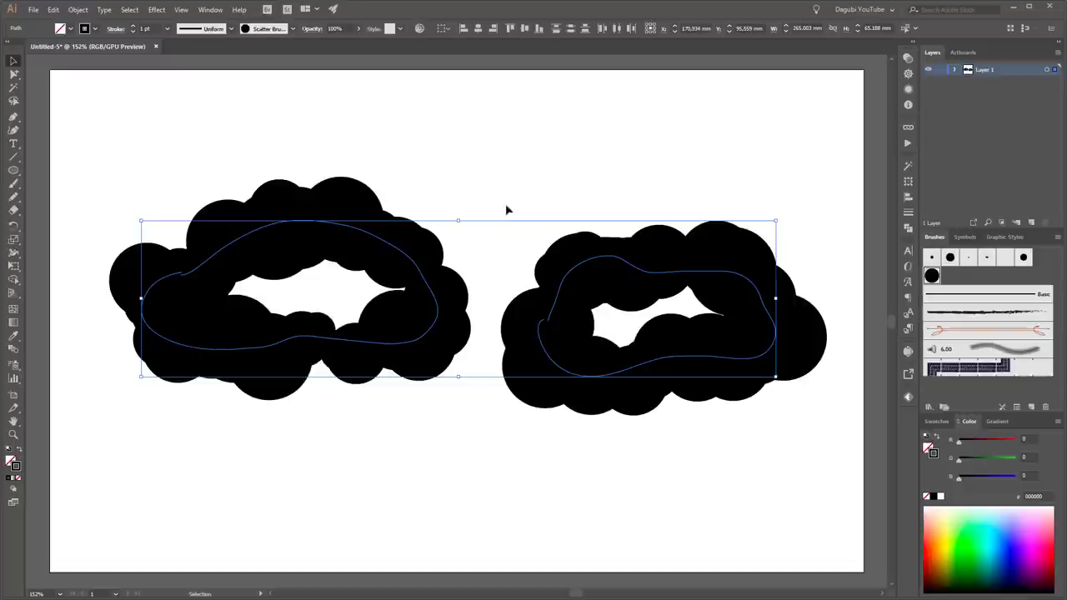
{"action": "left_click", "coordinate": [78, 9]}
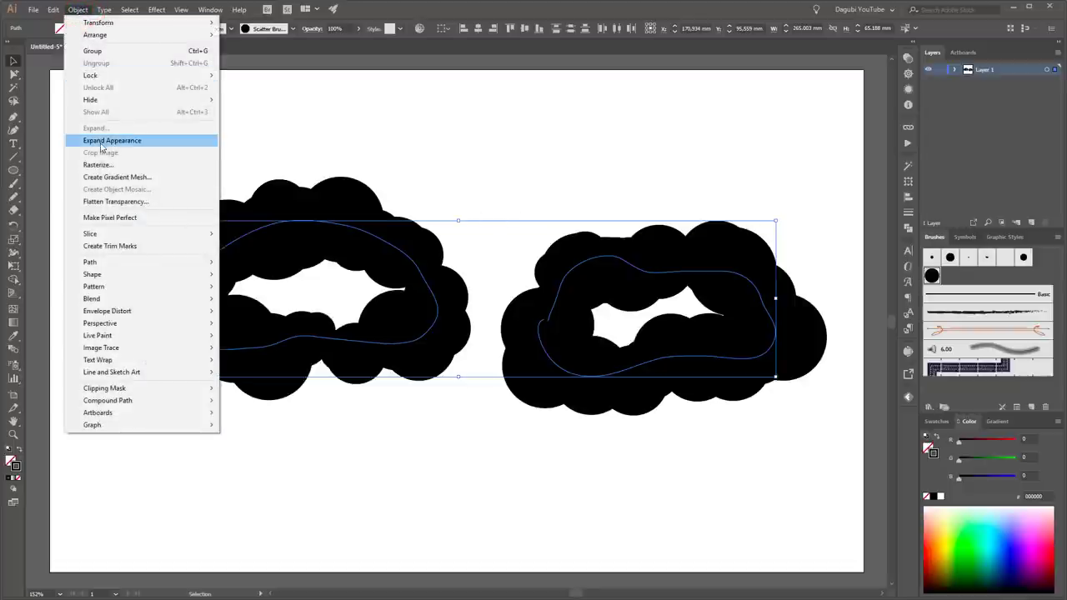
{"action": "left_click", "coordinate": [125, 144]}
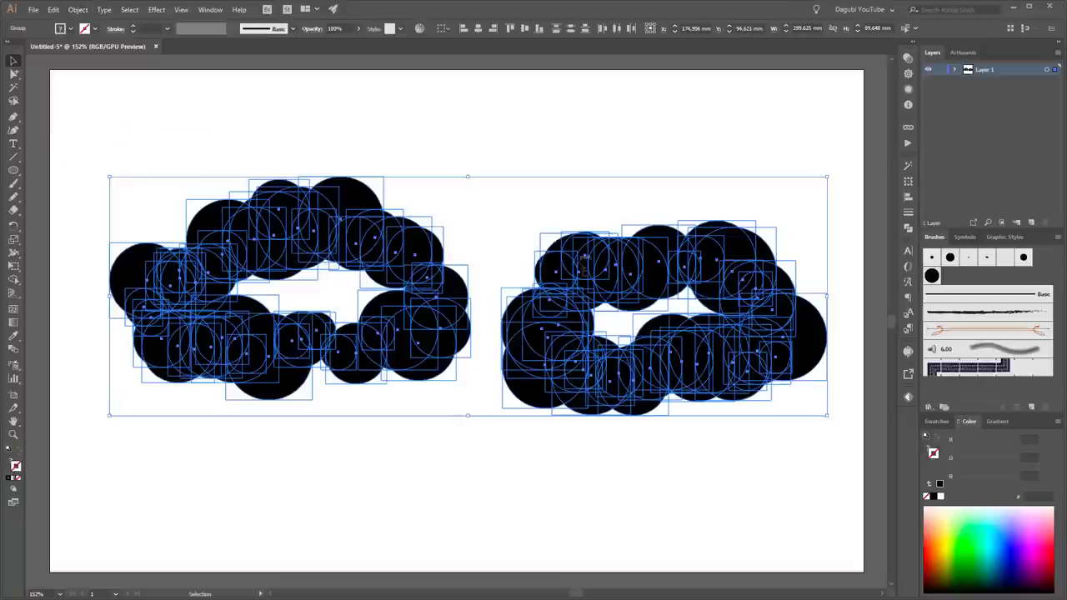
Select all the invisible bounding squares around the circles with the Magic Wand and cut them from the artwork.
{"action": "scroll", "coordinate": [546, 248], "scroll_direction": "up", "scroll_amount": 3}
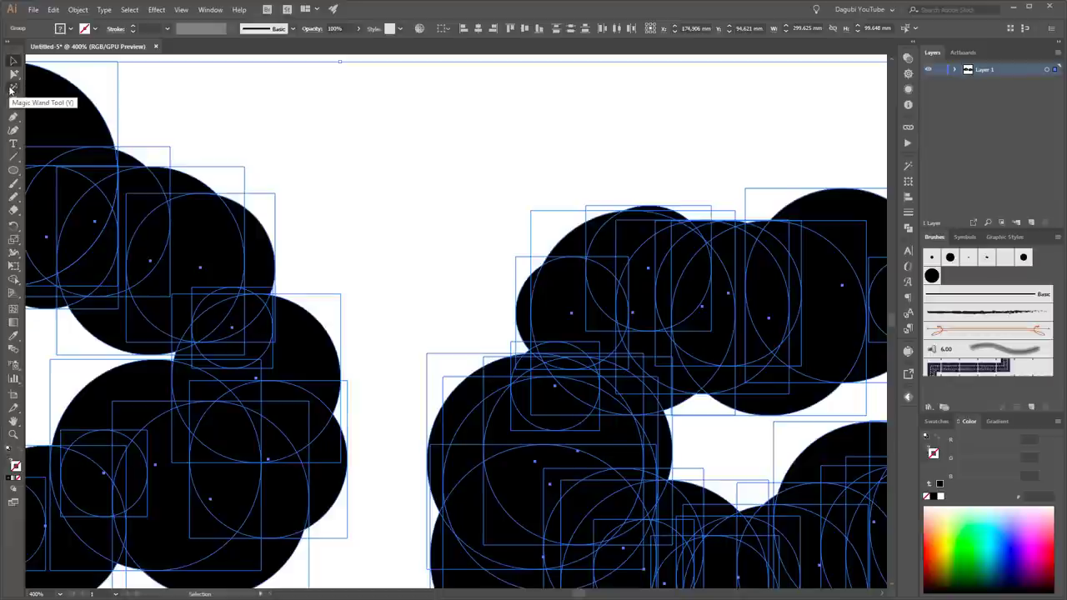
{"action": "left_click", "coordinate": [15, 89]}
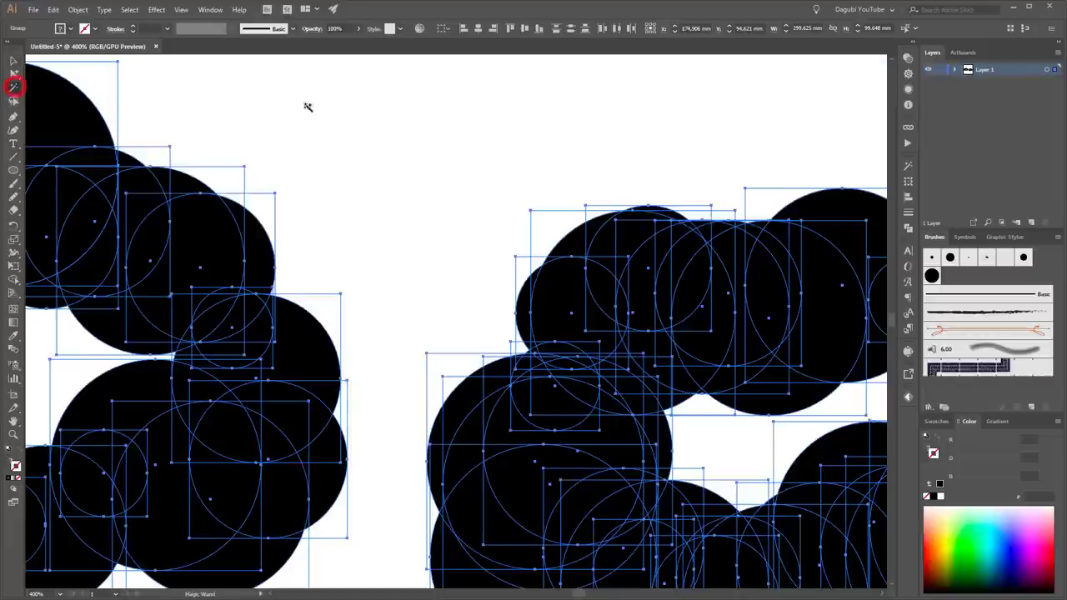
{"action": "left_click", "coordinate": [534, 219]}
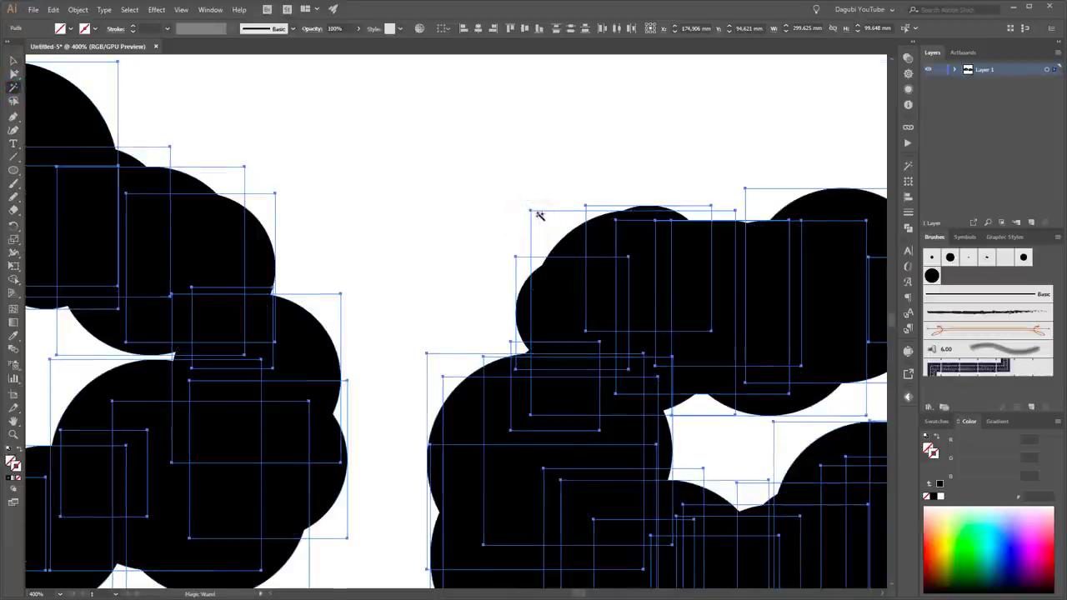
{"action": "scroll", "coordinate": [540, 215], "scroll_direction": "down", "scroll_amount": 2}
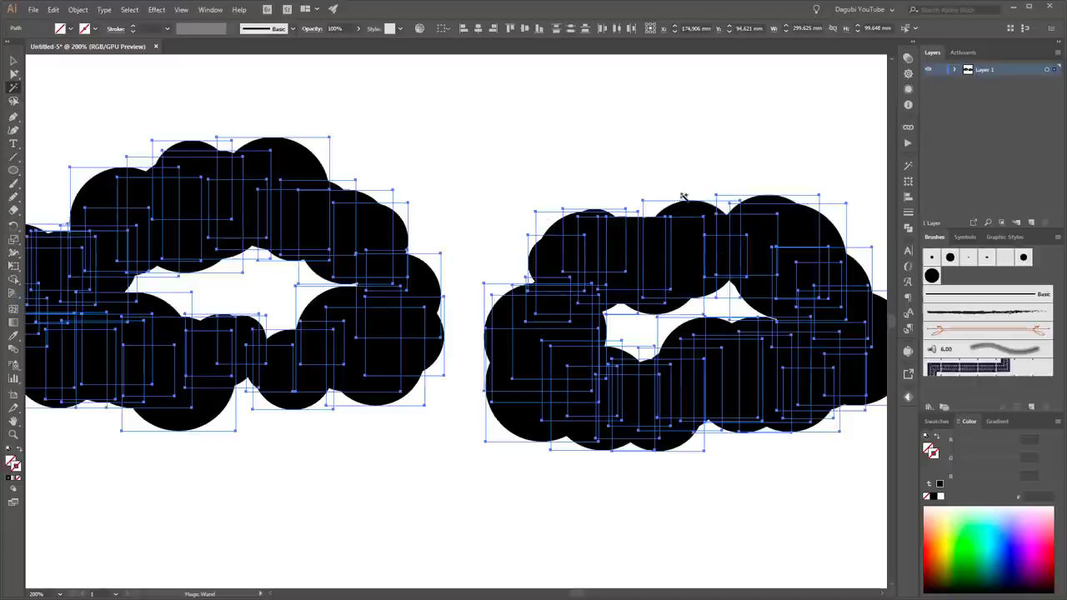
{"action": "left_click", "coordinate": [54, 9]}
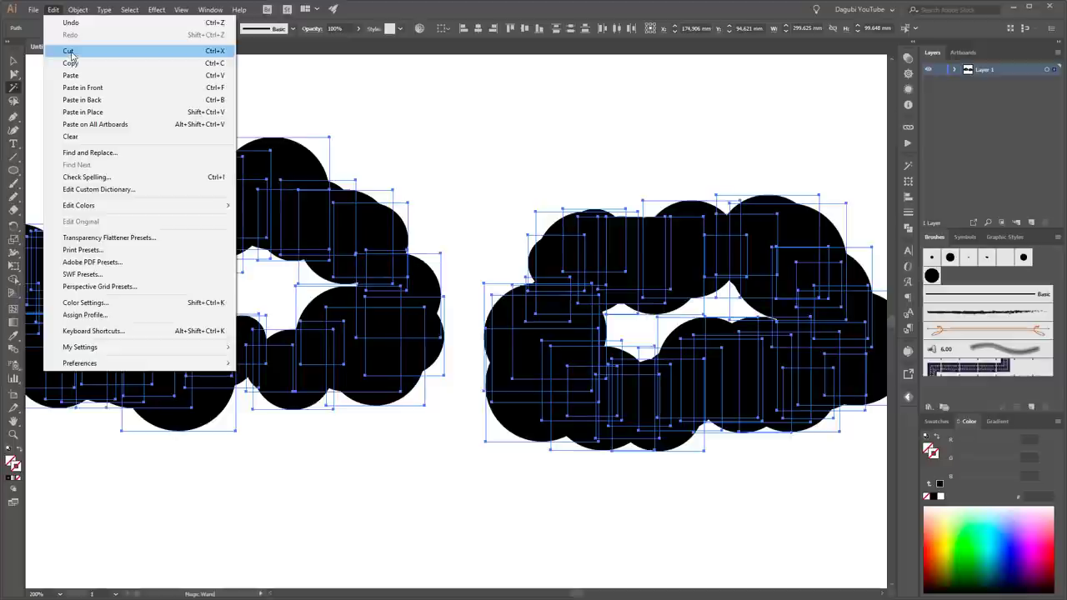
{"action": "left_click", "coordinate": [71, 51]}
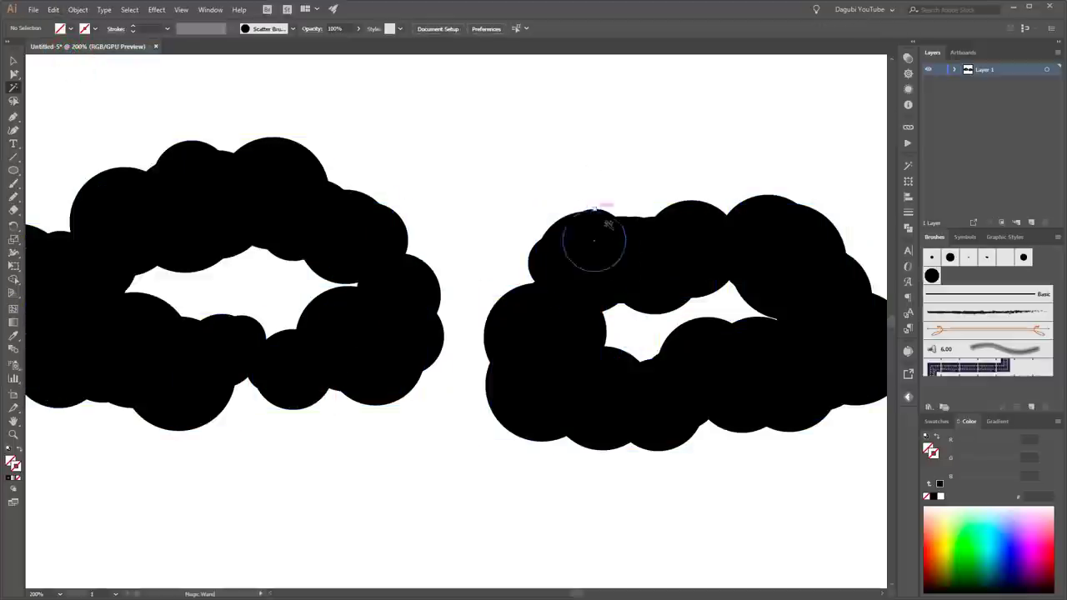
{"action": "scroll", "coordinate": [629, 234], "scroll_direction": "down", "scroll_amount": 1}
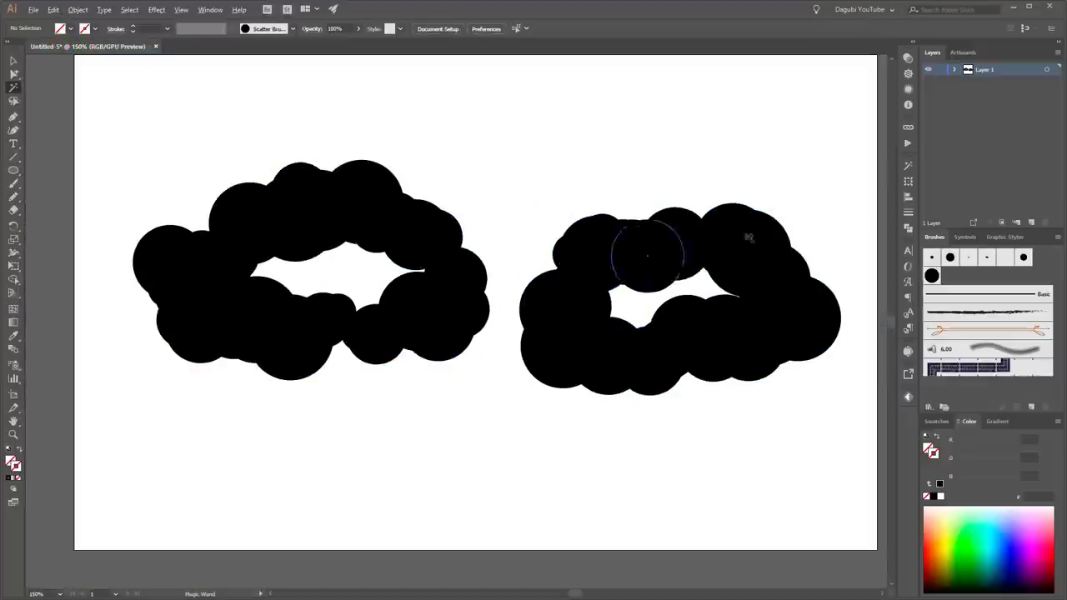
Reposition individual circles along the upper, right and lower edges of the right cloud using Group Selection.
{"action": "left_click", "coordinate": [1047, 70]}
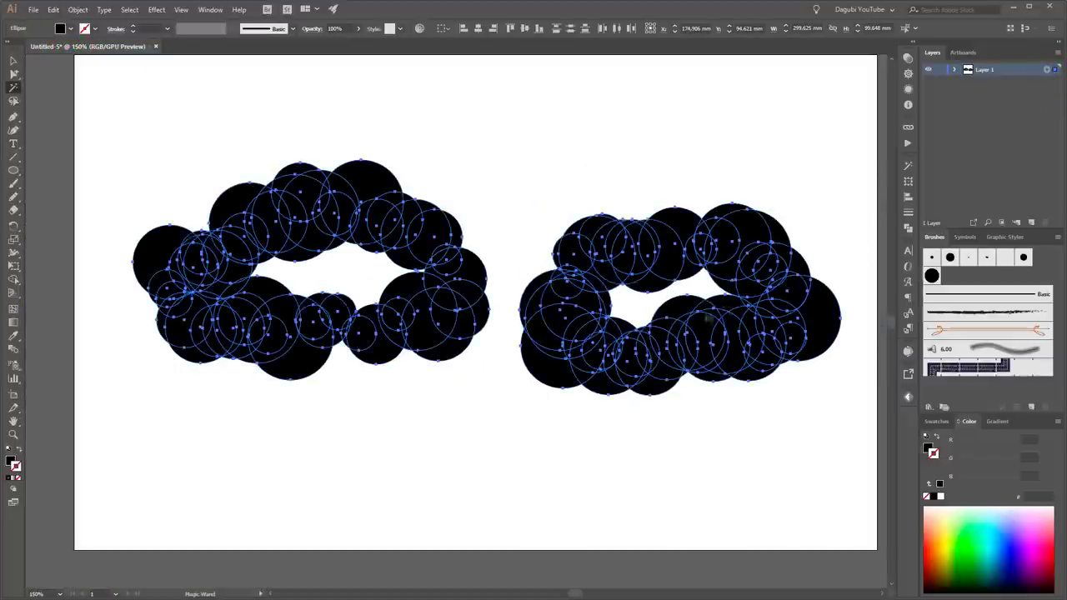
{"action": "left_click_drag", "start_coordinate": [724, 162], "coordinate": [691, 174]}
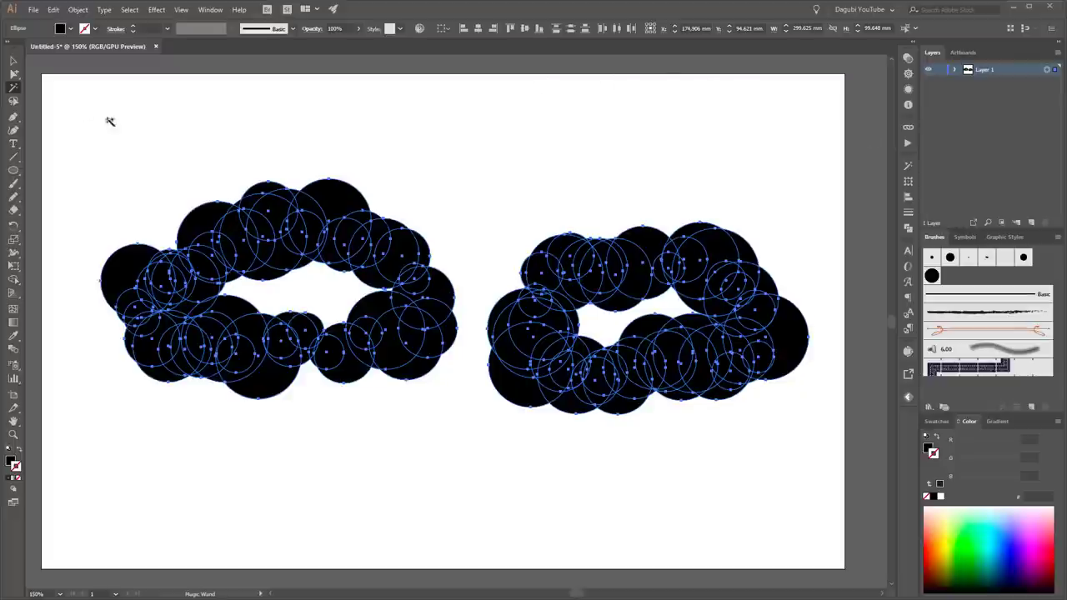
{"action": "left_click", "coordinate": [14, 73]}
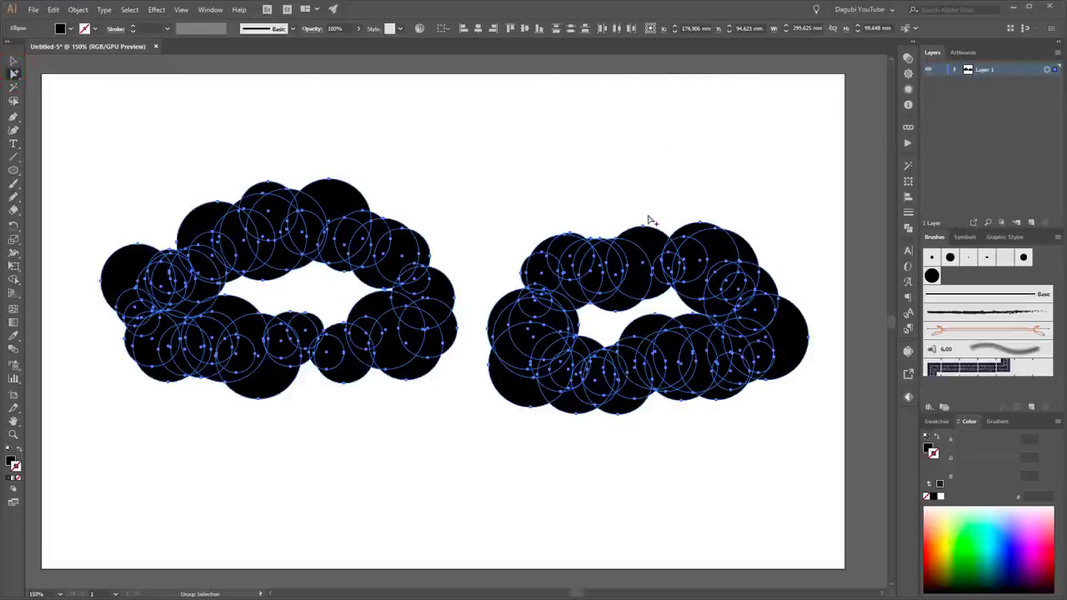
{"action": "left_click", "coordinate": [13, 73]}
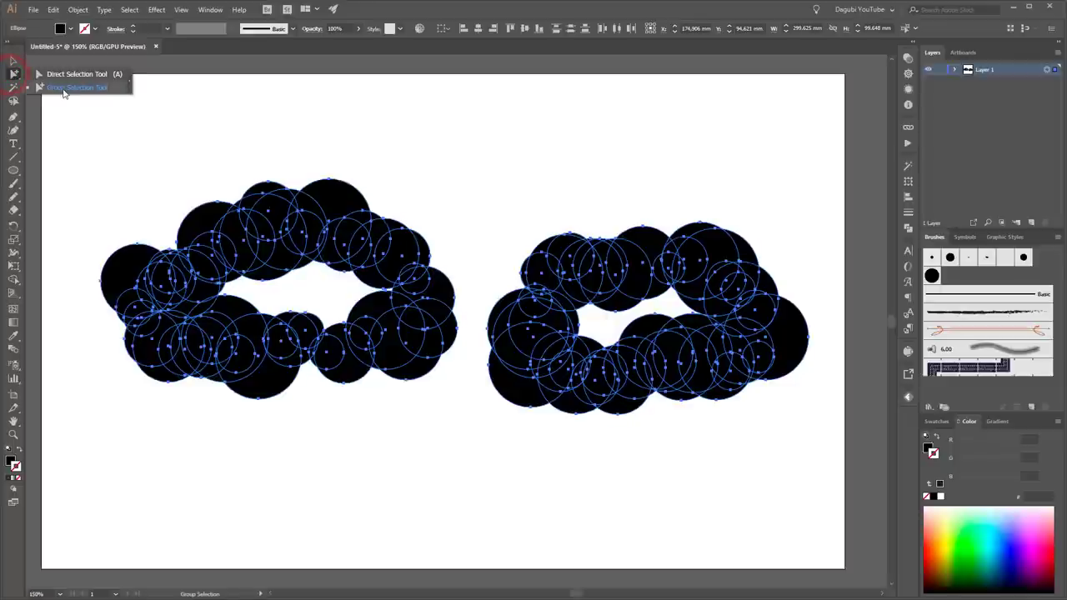
{"action": "left_click", "coordinate": [657, 236]}
{"action": "left_click_drag", "start_coordinate": [653, 247], "coordinate": [595, 242]}
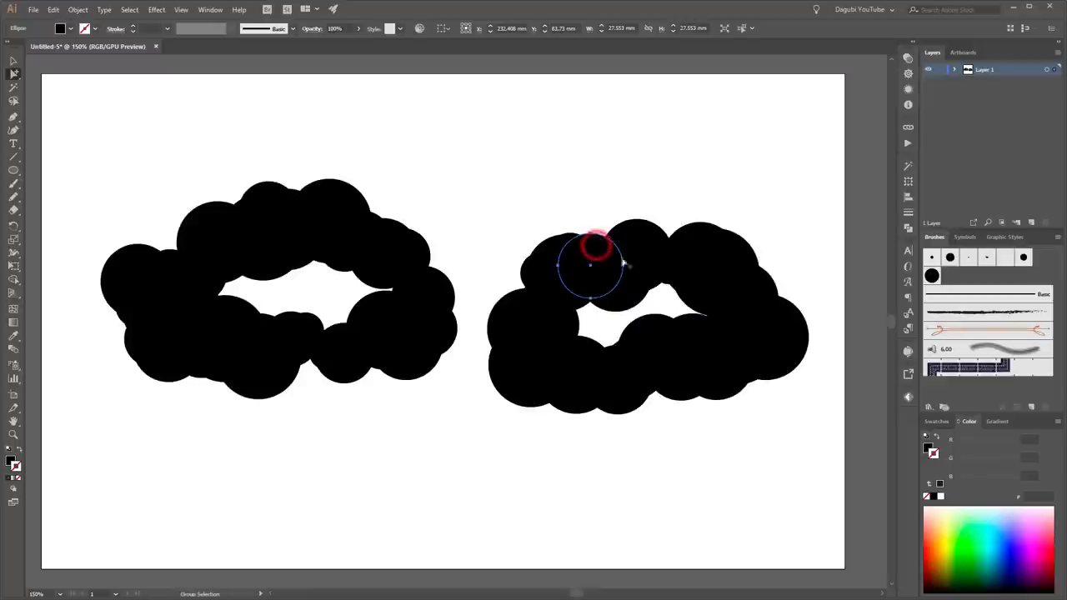
{"action": "left_click", "coordinate": [764, 286]}
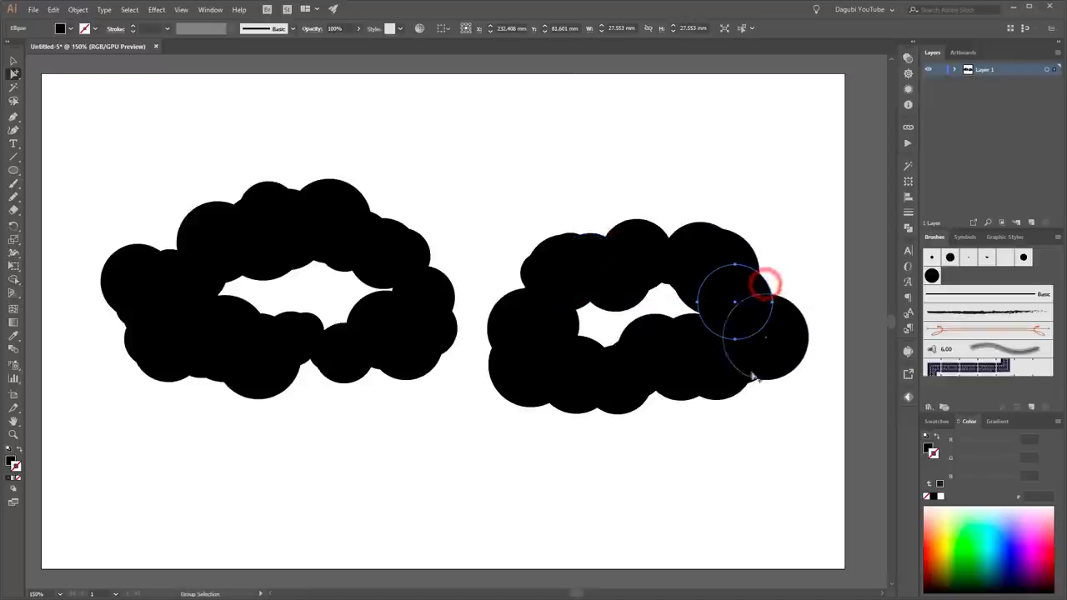
{"action": "left_click_drag", "start_coordinate": [750, 388], "coordinate": [751, 383]}
{"action": "left_click_drag", "start_coordinate": [635, 408], "coordinate": [626, 425]}
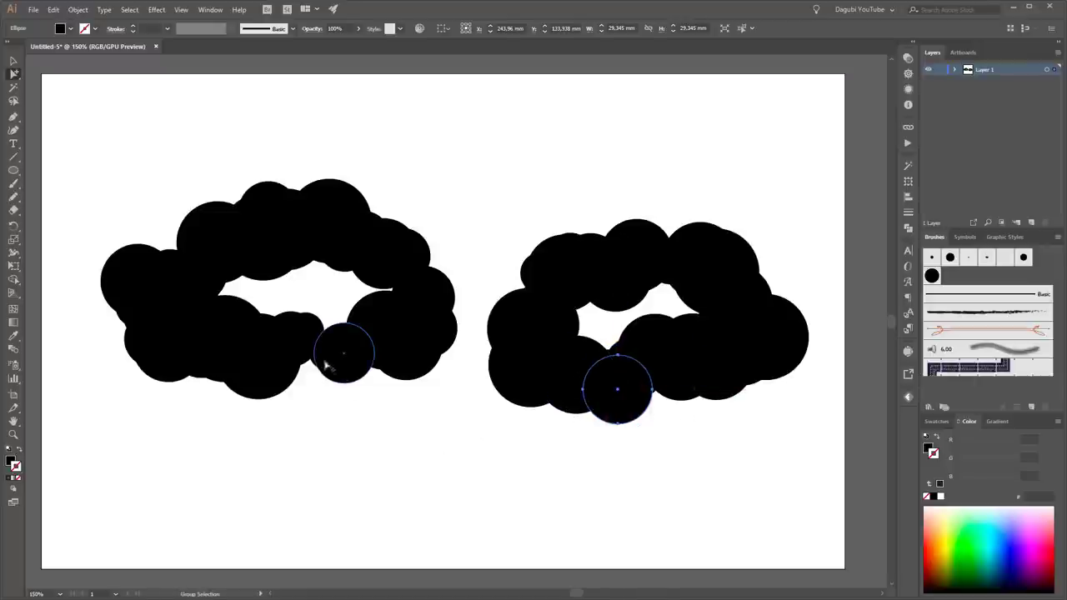
Shift a small circle on the left cloud's lower edge and shrink its lower-left circle to about 22.5 mm with Free Transform.
{"action": "left_click", "coordinate": [314, 322]}
{"action": "left_click_drag", "start_coordinate": [314, 323], "coordinate": [326, 329]}
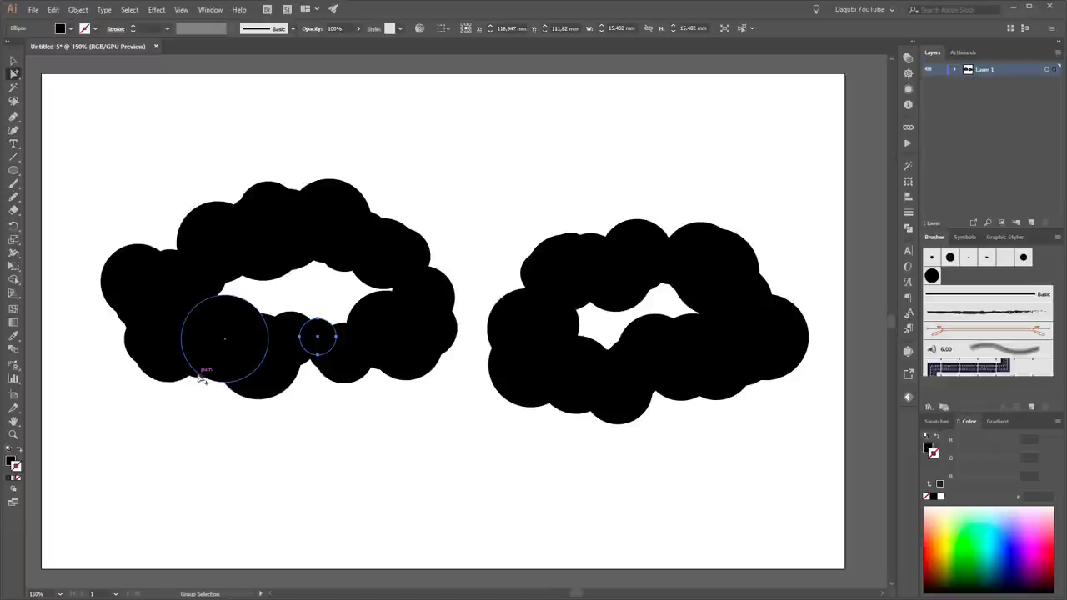
{"action": "left_click", "coordinate": [169, 377]}
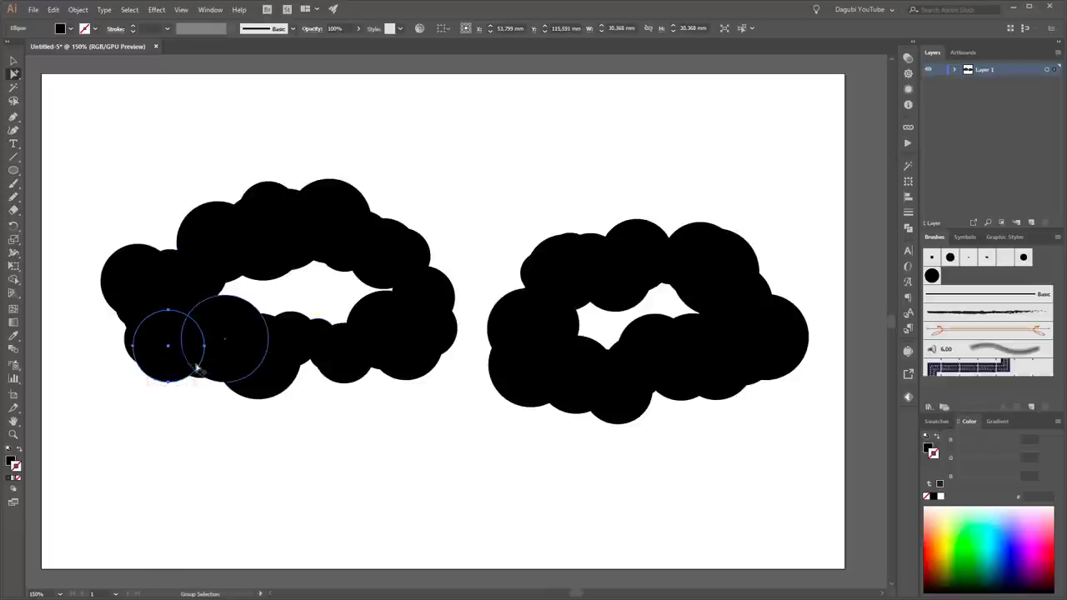
{"action": "left_click", "coordinate": [14, 266]}
{"action": "left_click_drag", "start_coordinate": [204, 310], "coordinate": [179, 353]}
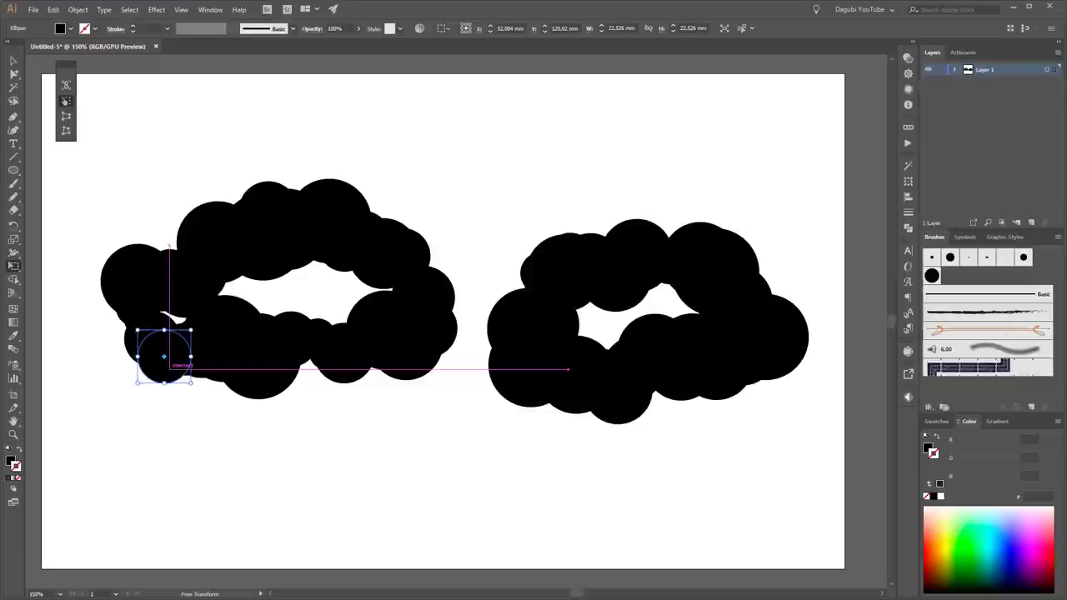
Select all circles on Layer 1, unite them with Pathfinder, and deselect the result with Group Selection active.
{"action": "left_click", "coordinate": [1048, 70]}
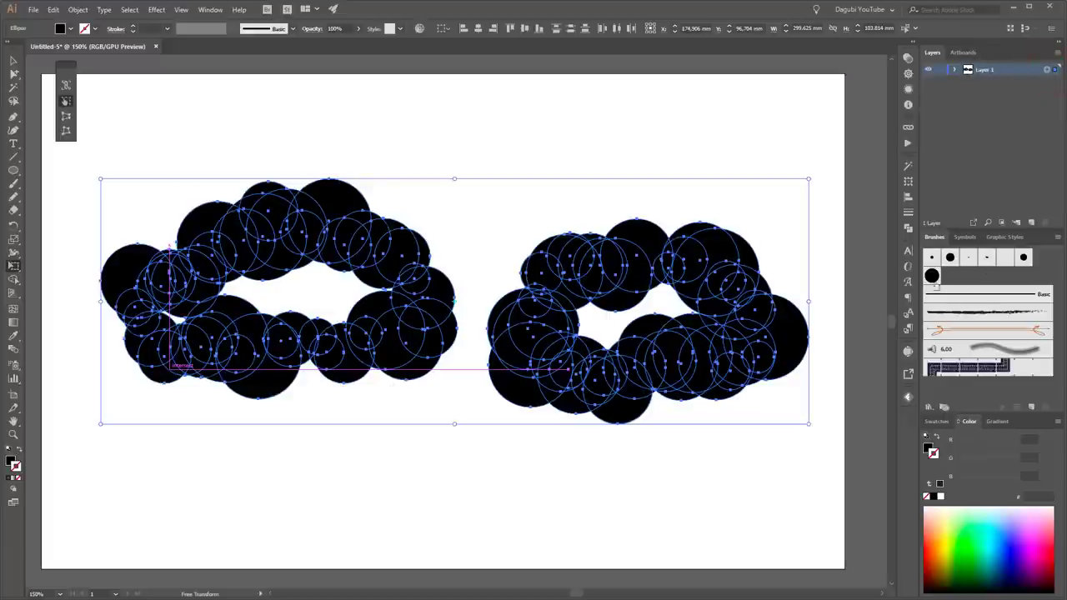
{"action": "left_click", "coordinate": [908, 228]}
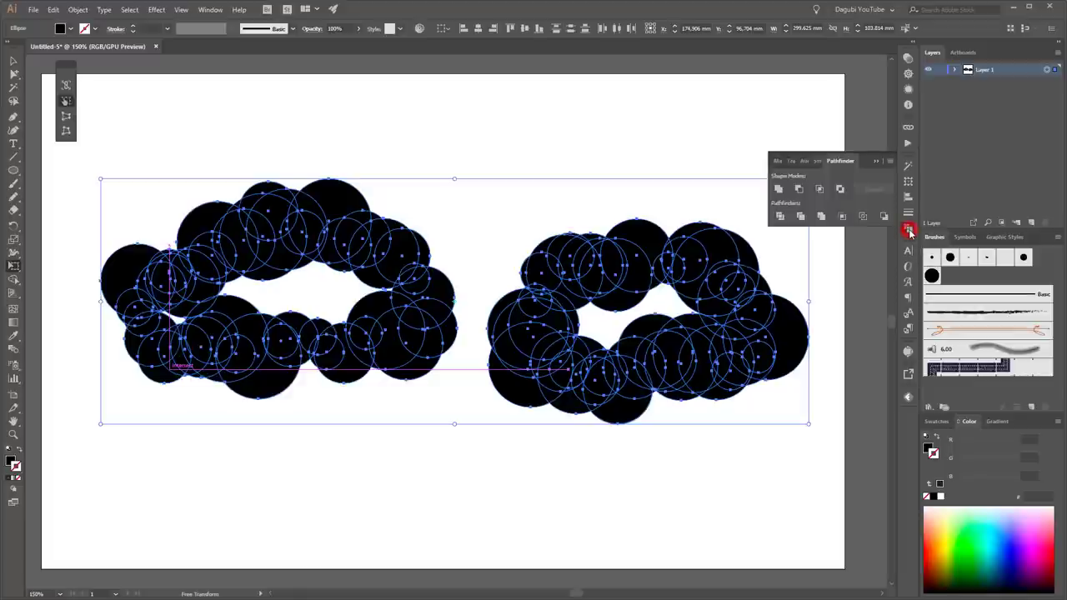
{"action": "left_click", "coordinate": [778, 190]}
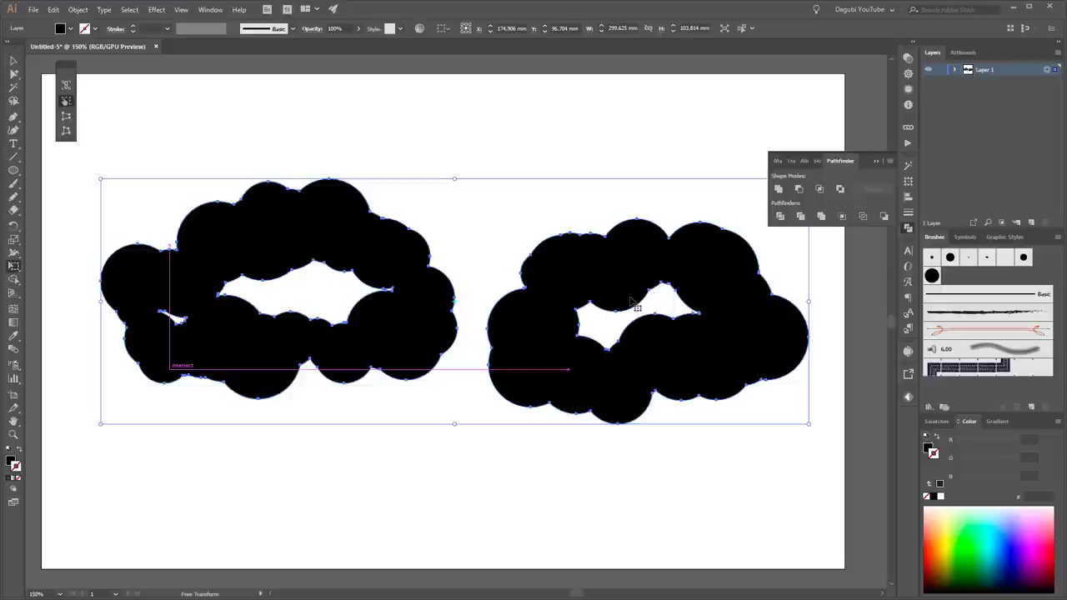
{"action": "left_click", "coordinate": [13, 74]}
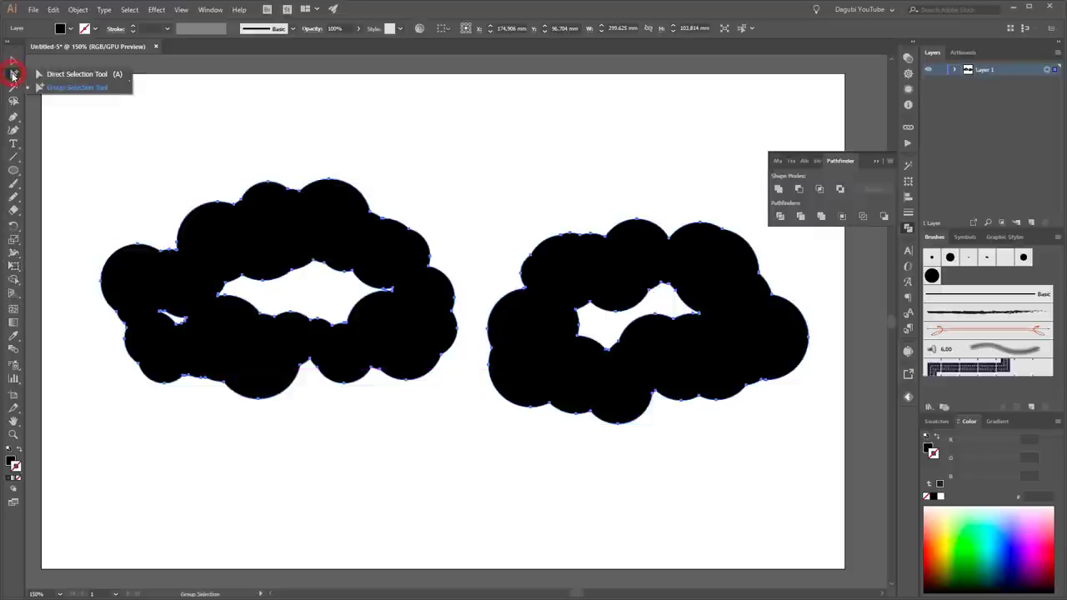
{"action": "left_click", "coordinate": [399, 8]}
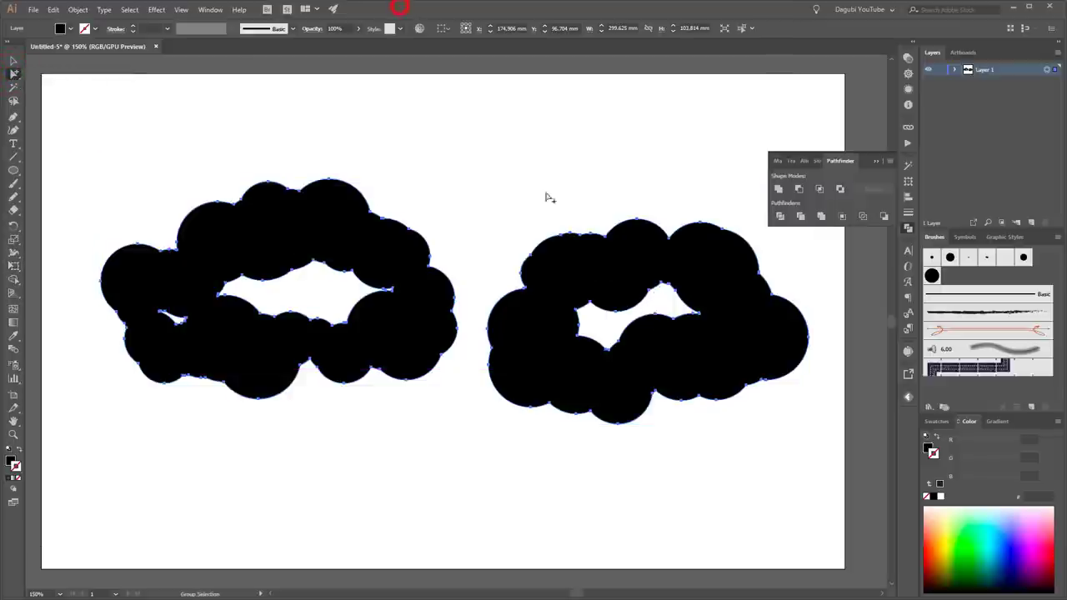
{"action": "left_click", "coordinate": [467, 175]}
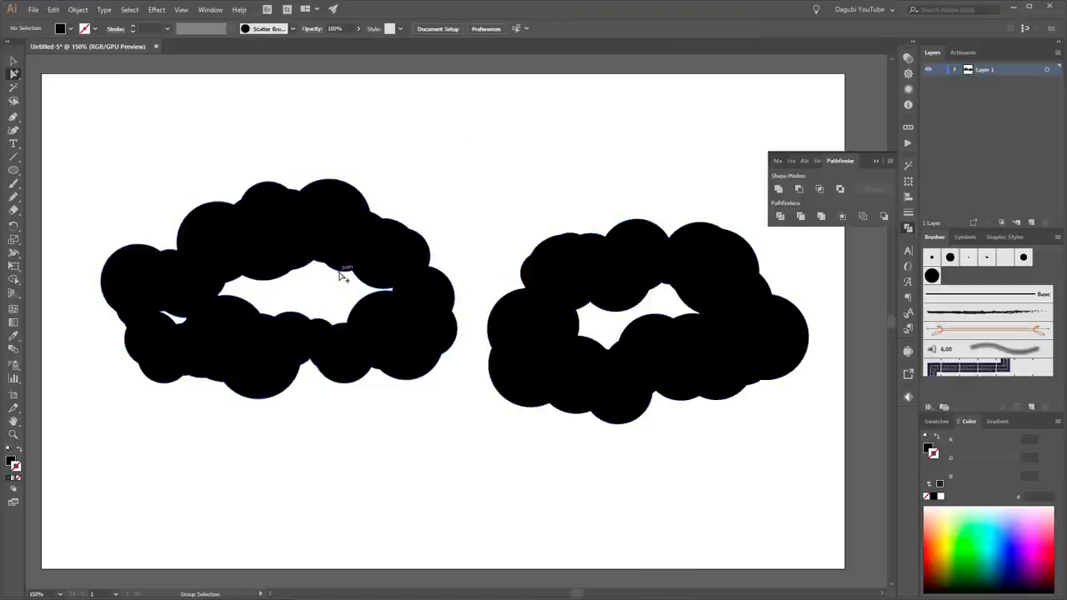
Delete the inner hole outlines of both clouds and expand Layer 1 and its group to inspect the remaining paths.
{"action": "left_click", "coordinate": [340, 276]}
{"action": "left_click", "coordinate": [340, 276]}
{"action": "key", "text": "Delete"}
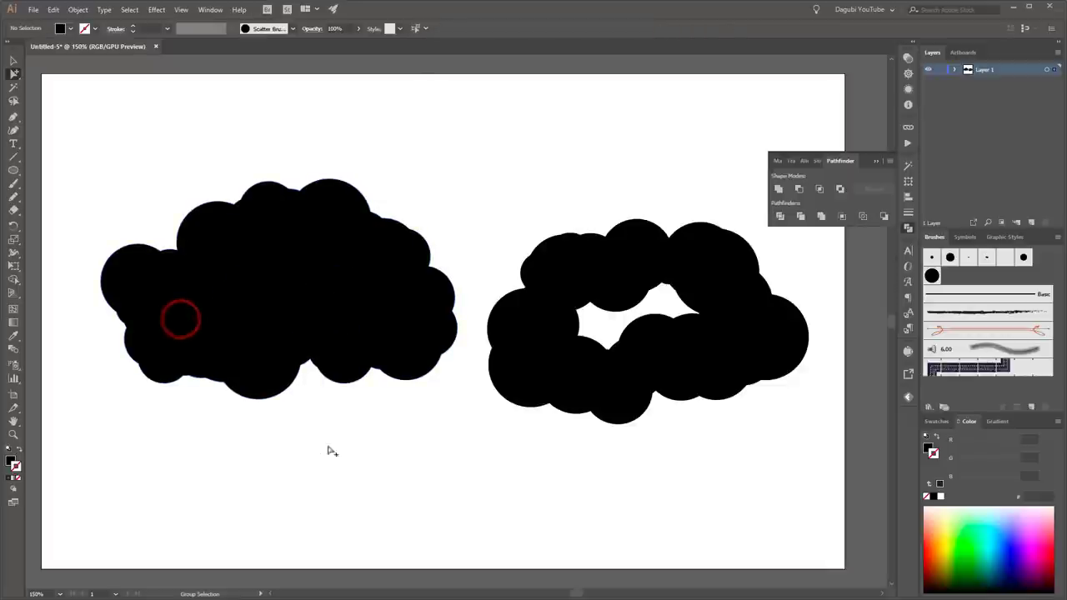
{"action": "left_click", "coordinate": [620, 337]}
{"action": "key", "text": "Delete"}
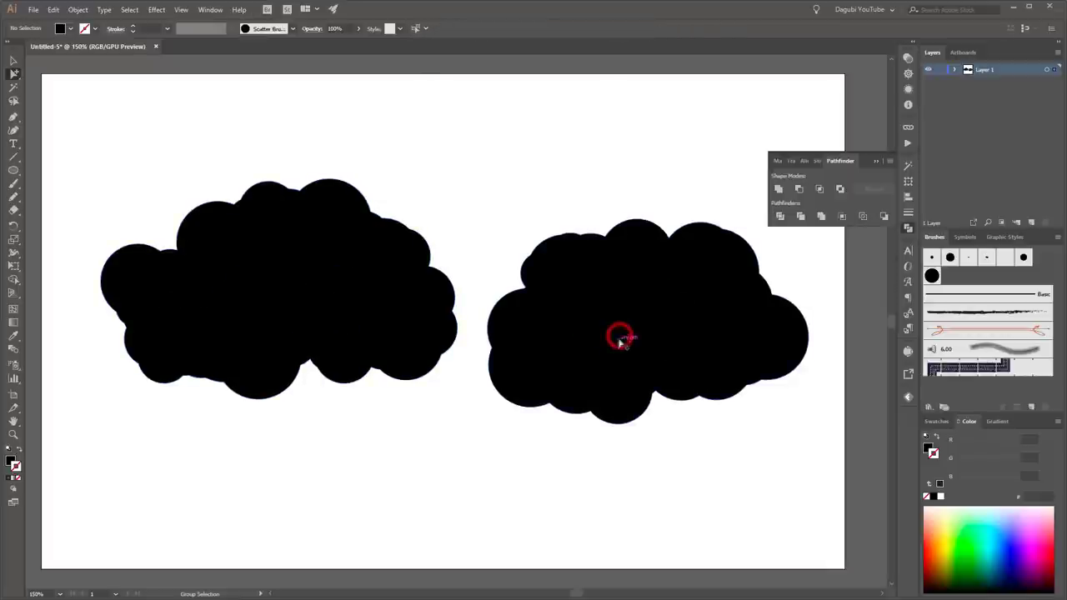
{"action": "left_click", "coordinate": [956, 70]}
{"action": "left_click", "coordinate": [967, 80]}
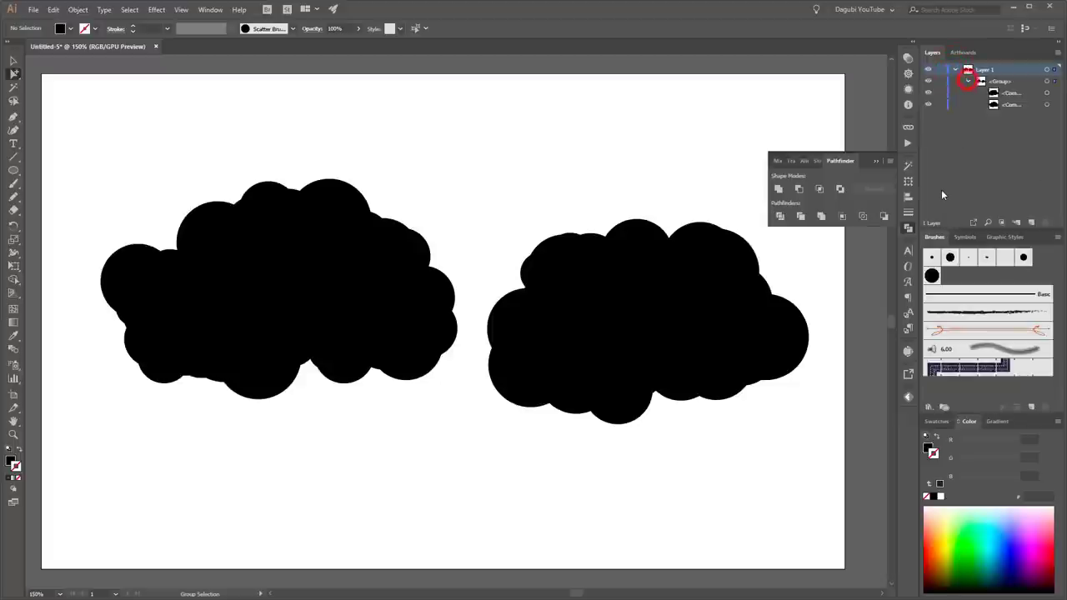
{"action": "left_click", "coordinate": [875, 162]}
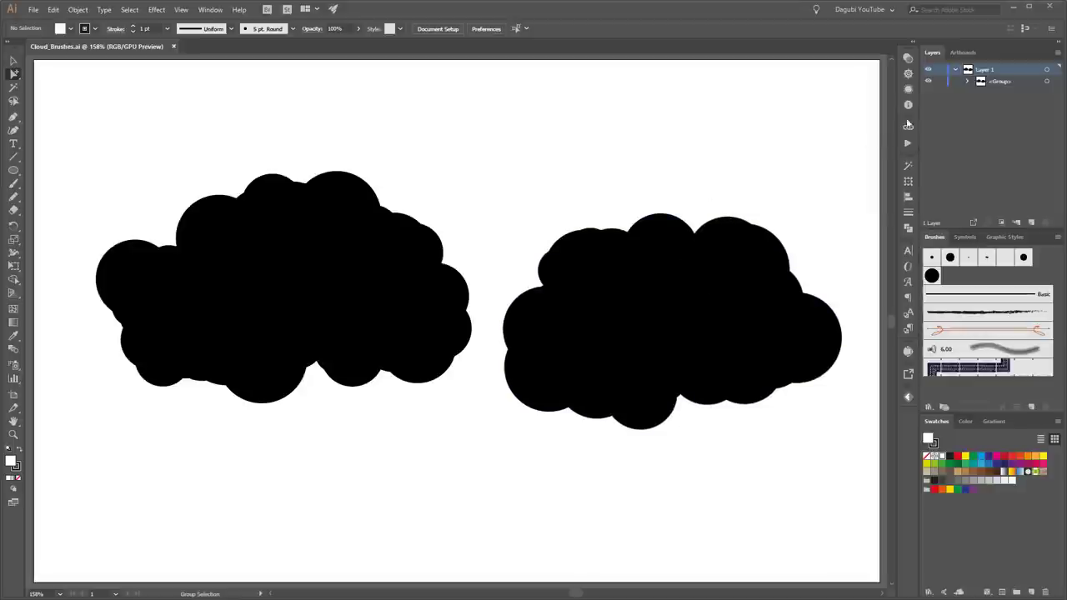
Duplicate the cloud group twice within Layer 1 so three stacked groups exist.
{"action": "left_click", "coordinate": [1027, 81]}
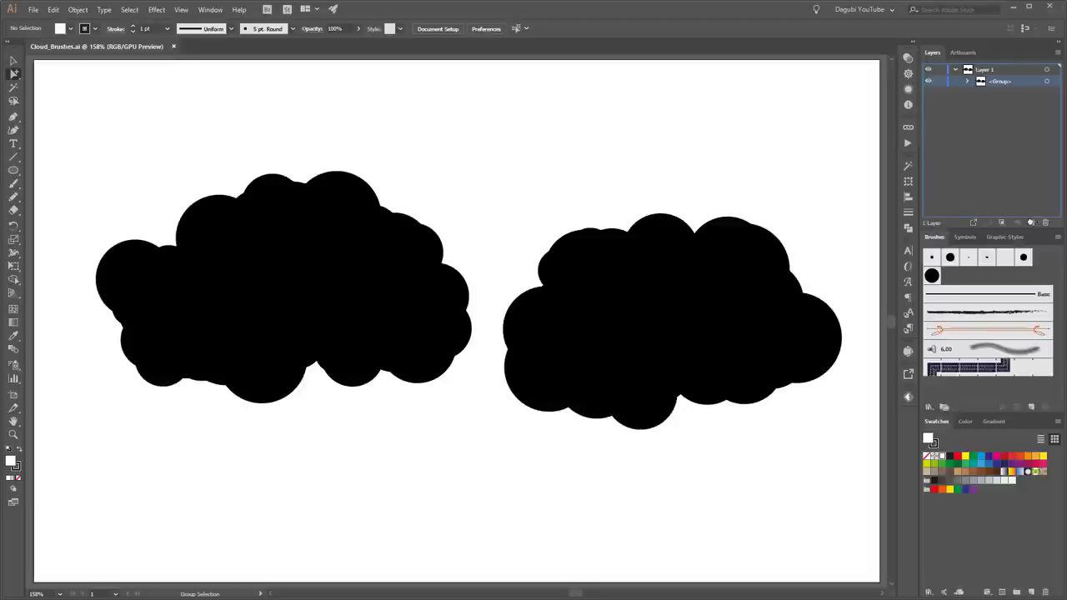
{"action": "left_click", "coordinate": [1030, 222]}
{"action": "left_click", "coordinate": [1029, 93]}
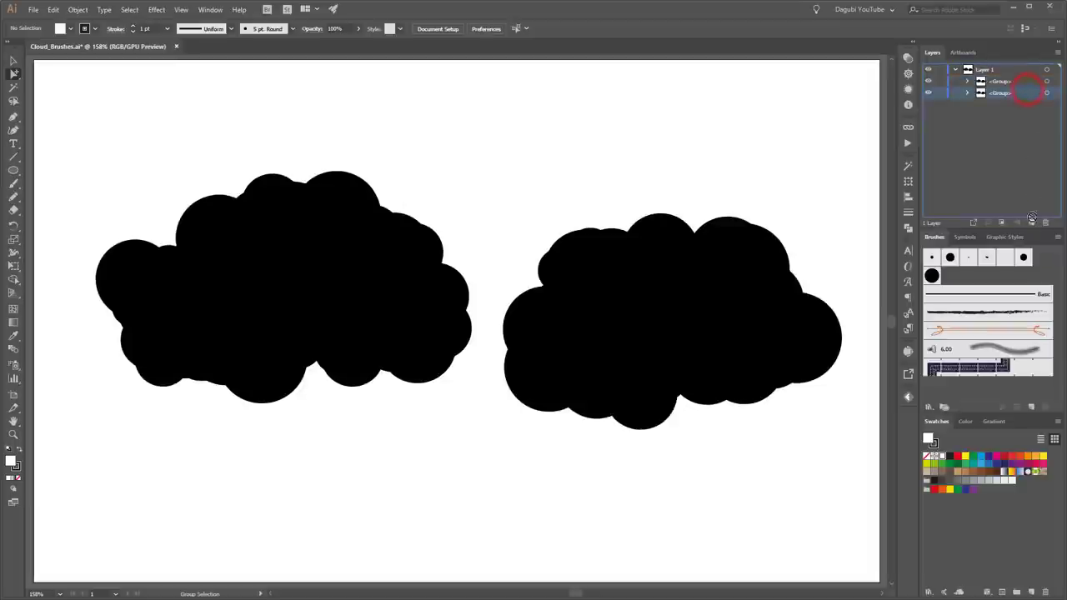
{"action": "left_click", "coordinate": [1031, 222]}
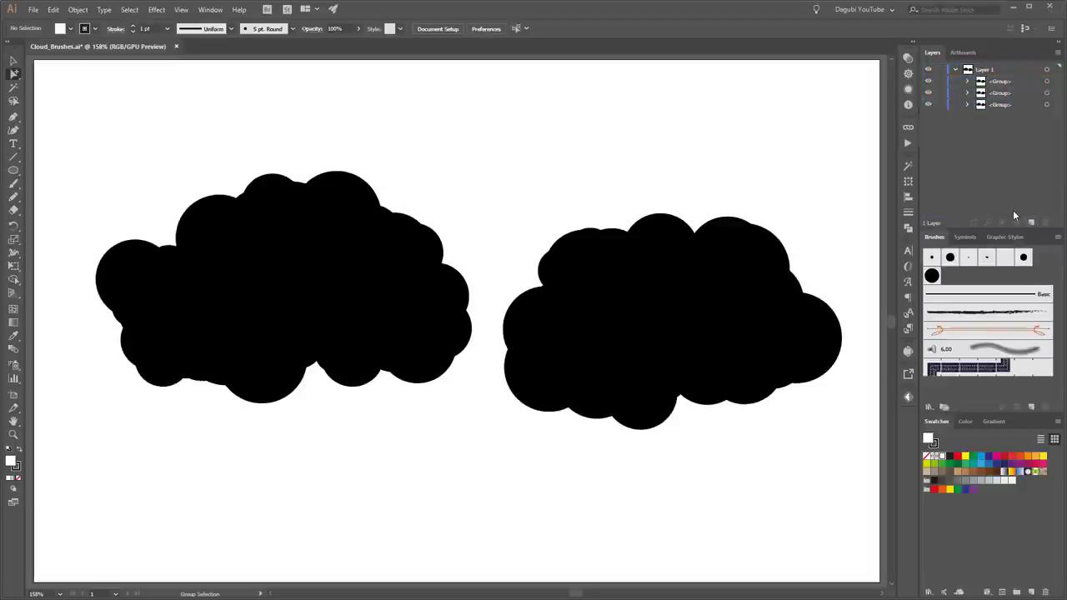
Hide the upper two cloud groups, select the artwork of the bottom group and fill it with black, 000000.
{"action": "left_click", "coordinate": [1007, 104]}
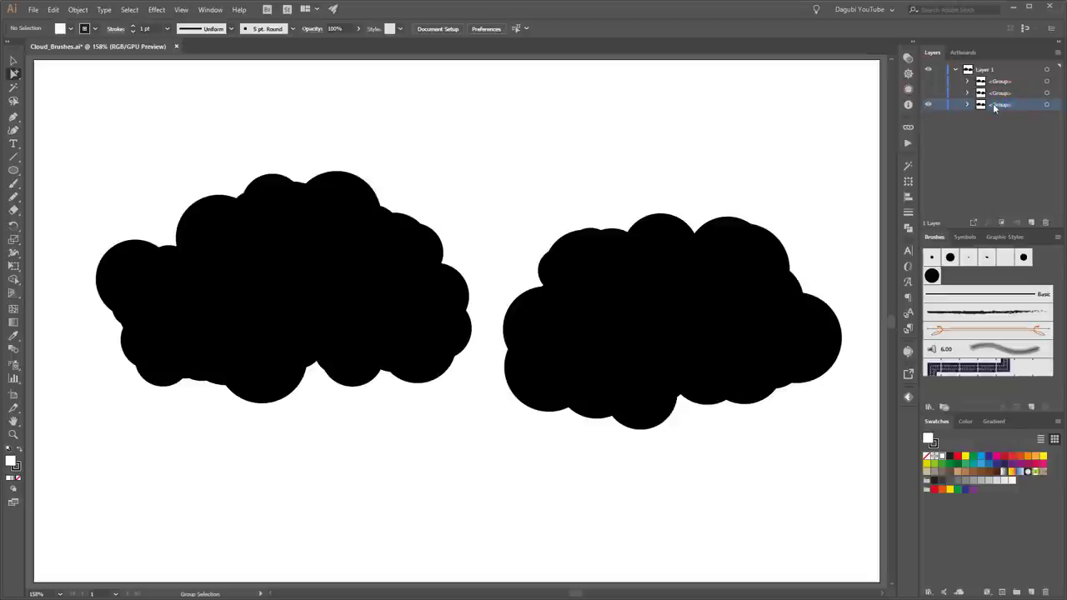
{"action": "left_click", "coordinate": [1047, 105]}
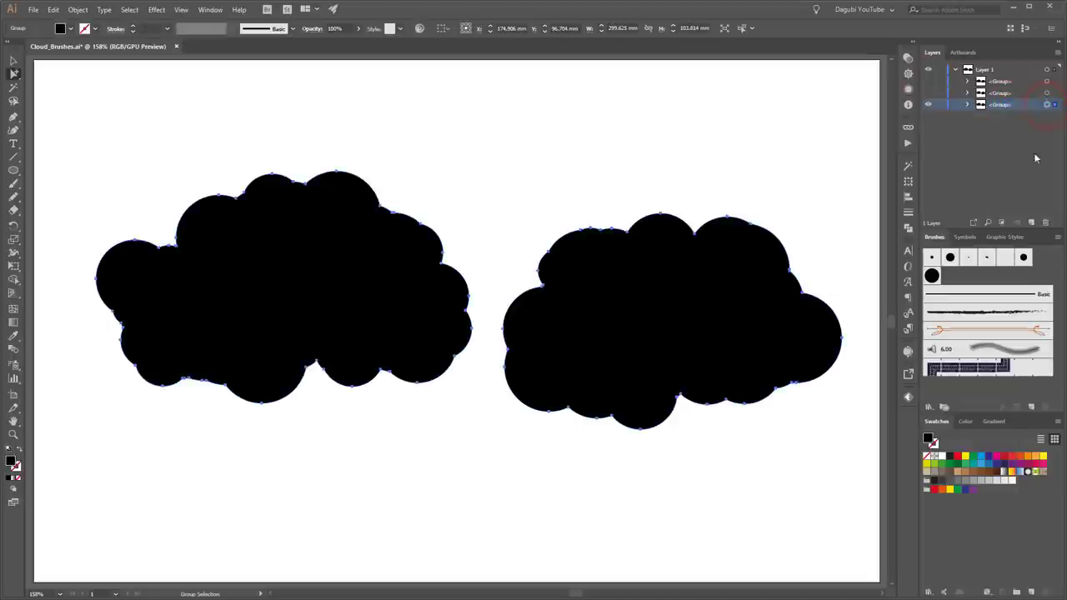
{"action": "left_click", "coordinate": [966, 421]}
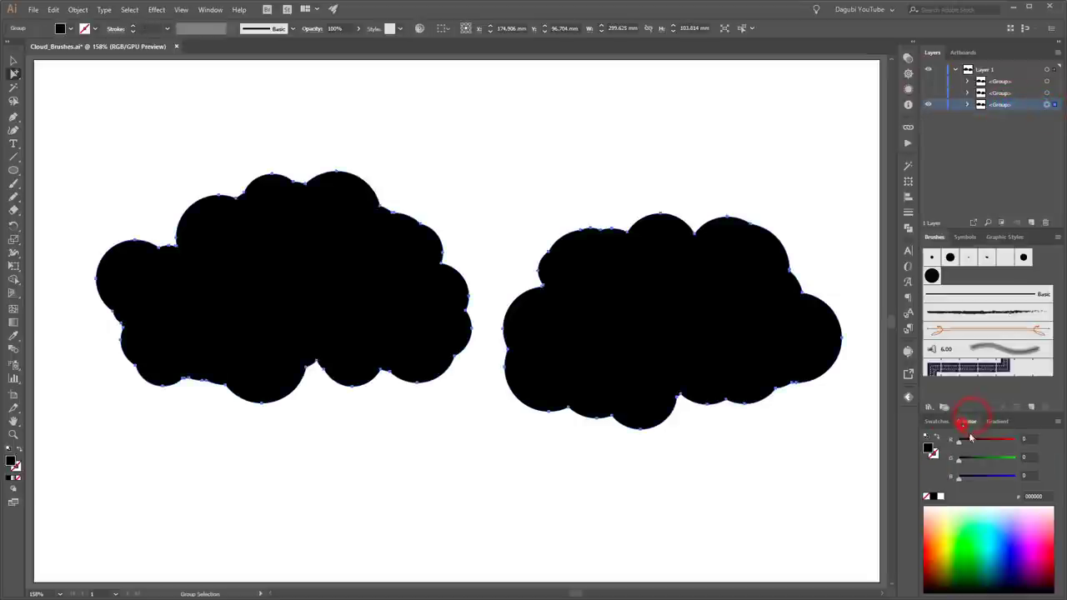
{"action": "left_click", "coordinate": [932, 497]}
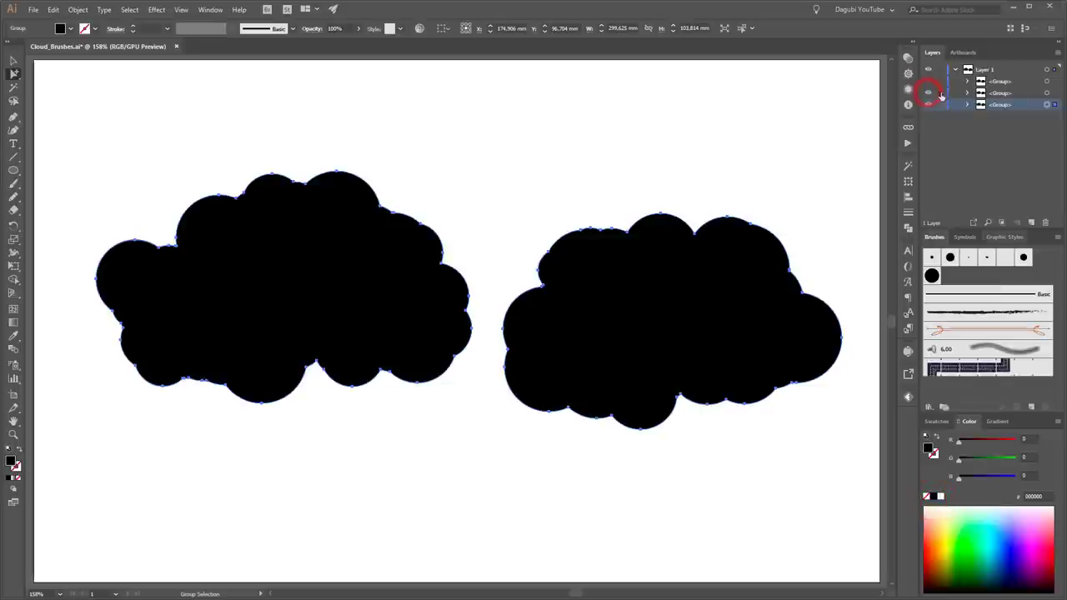
Show and select the middle cloud group and fill it with the gray swatch C=0 M=0 Y=0 K=50.
{"action": "left_click", "coordinate": [1047, 93]}
{"action": "left_click", "coordinate": [937, 421]}
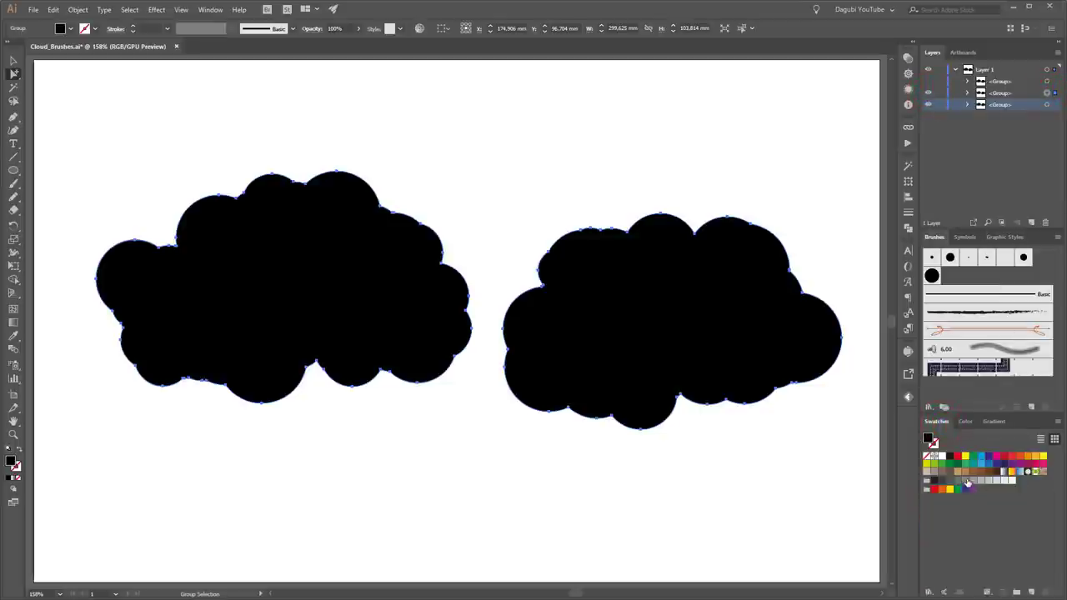
{"action": "left_click", "coordinate": [973, 481]}
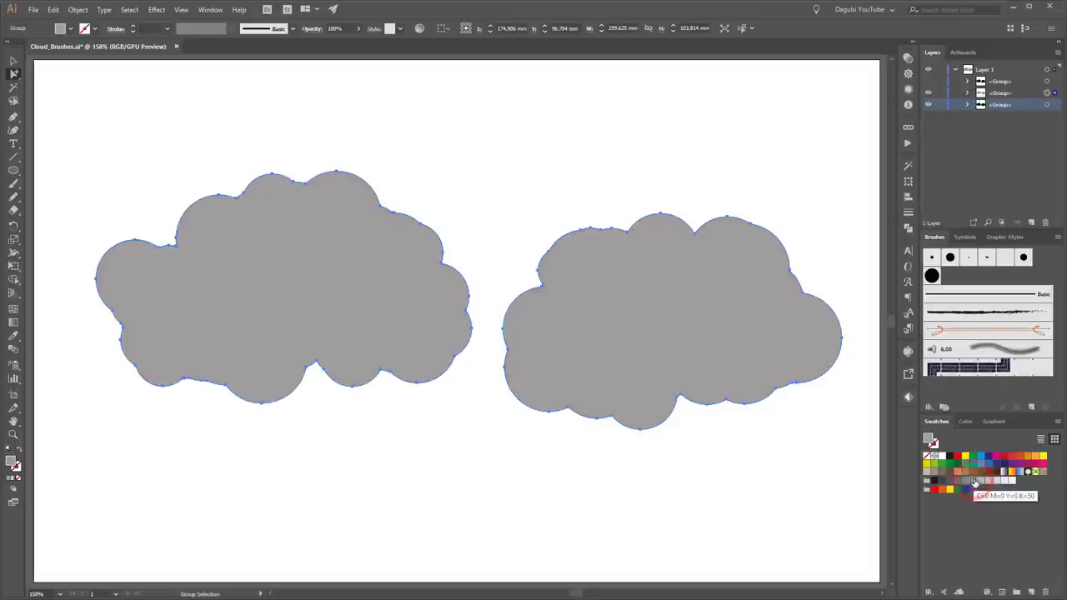
Show and select the top cloud group and fill it with a dark gray swatch.
{"action": "left_click", "coordinate": [929, 81]}
{"action": "left_click", "coordinate": [1047, 81]}
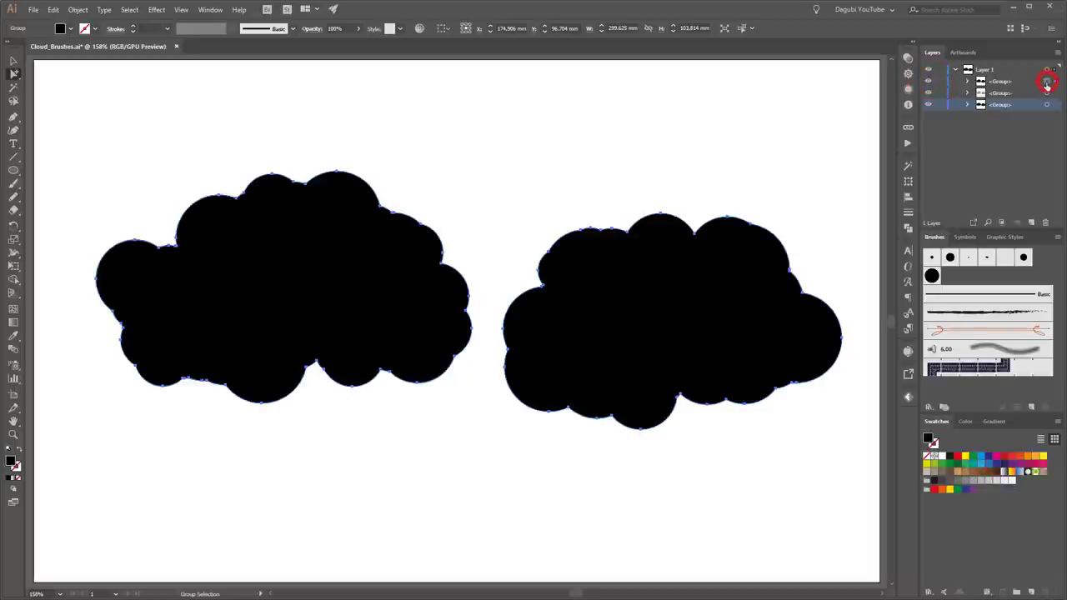
{"action": "left_click", "coordinate": [949, 483]}
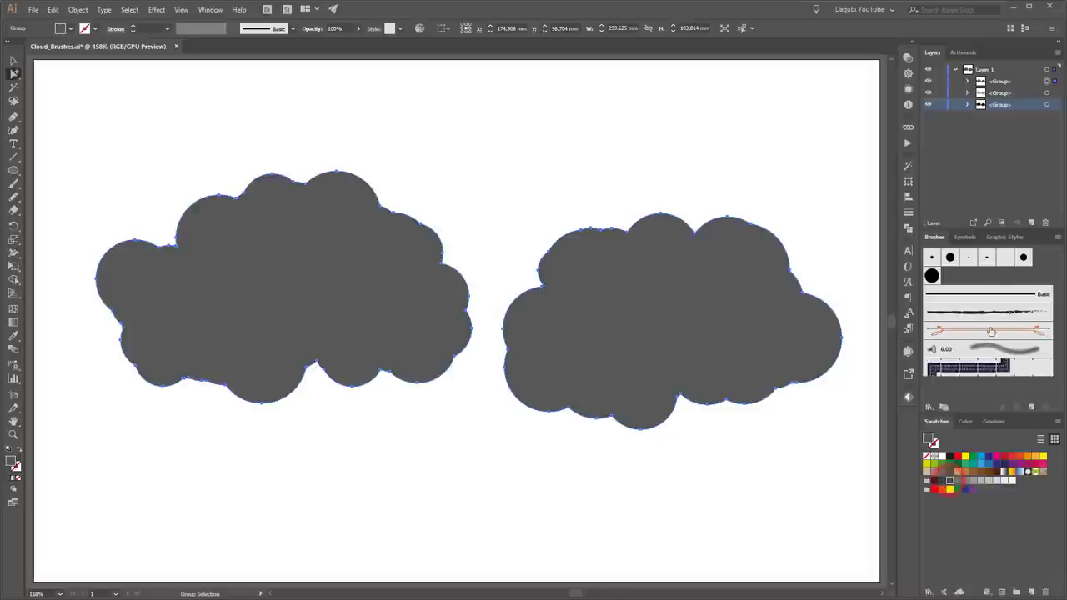
Toggle the visibility of the upper two cloud groups to compare the three fills, ending with all groups shown.
{"action": "left_click", "coordinate": [926, 83]}
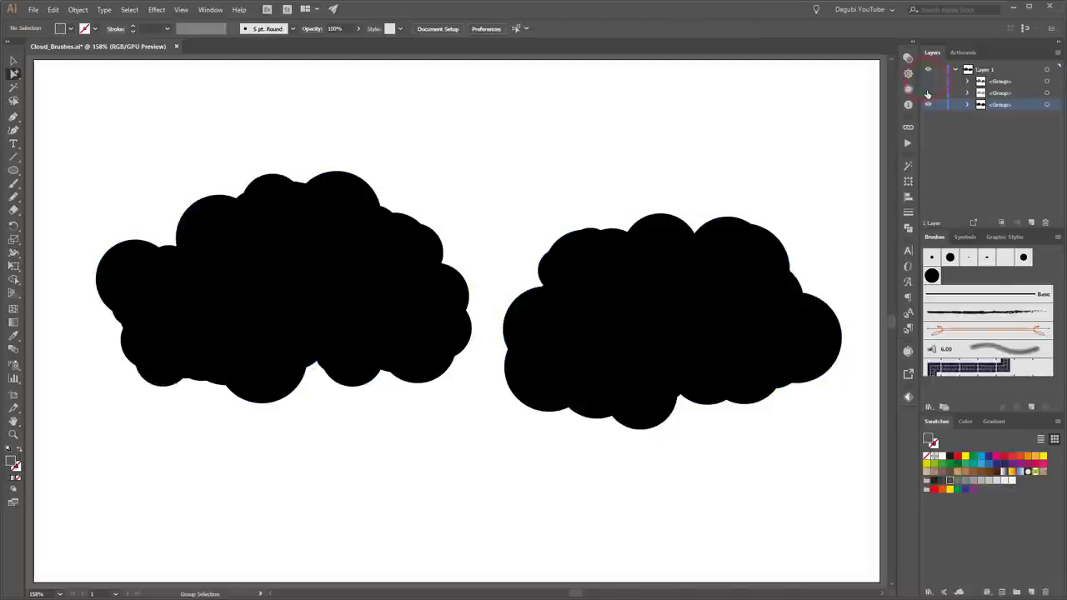
{"action": "left_click", "coordinate": [930, 82]}
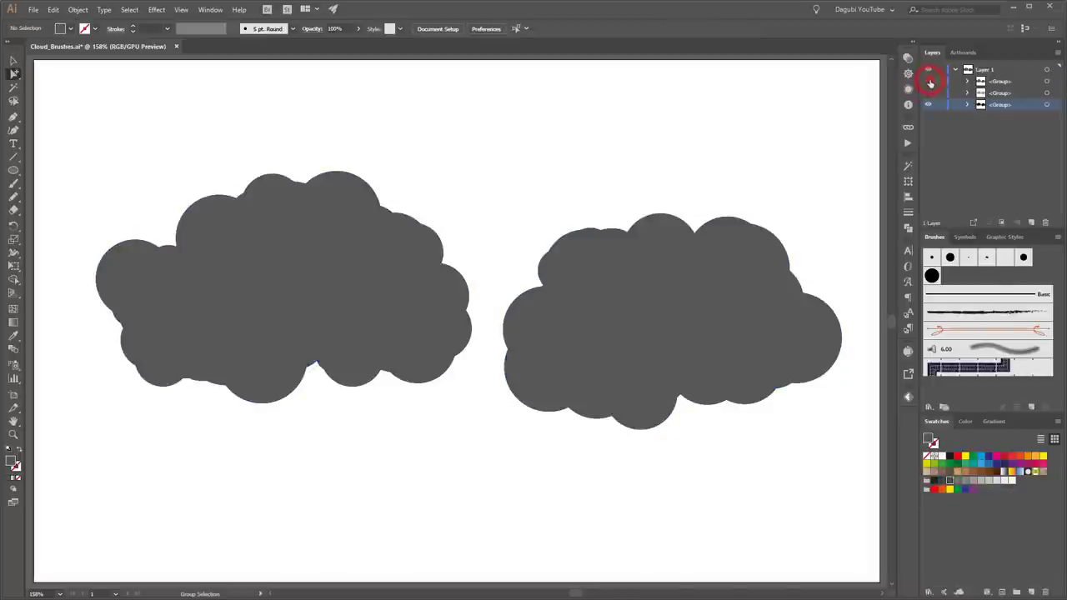
{"action": "left_click", "coordinate": [926, 92]}
{"action": "left_click", "coordinate": [927, 92]}
{"action": "left_click", "coordinate": [929, 82]}
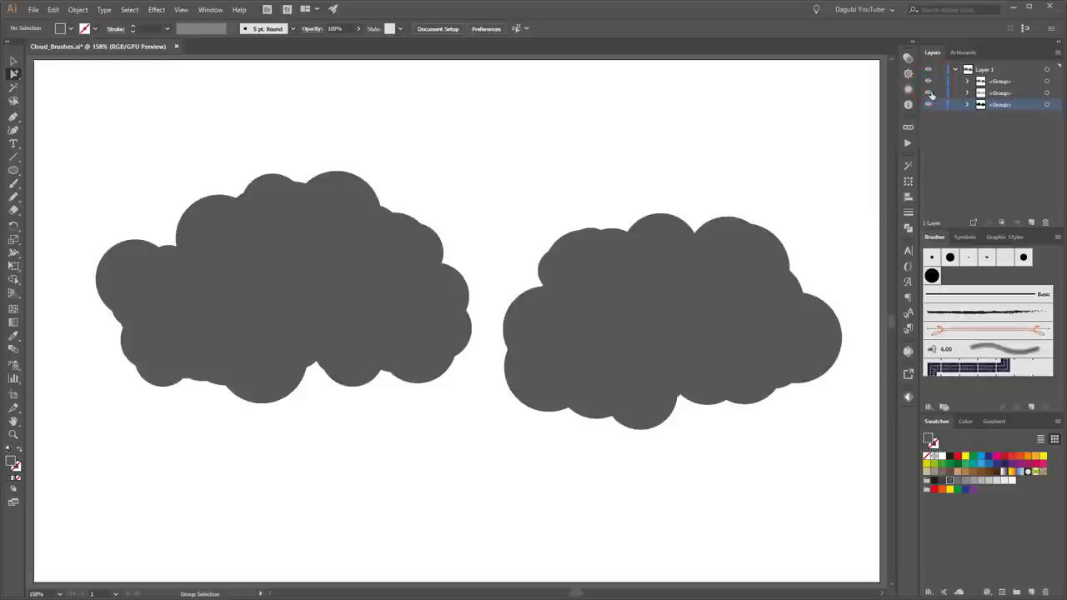
Nudge the bottom black cloud group down and to the right, to X 176.67 mm and Y 99.526 mm.
{"action": "left_click", "coordinate": [1047, 104]}
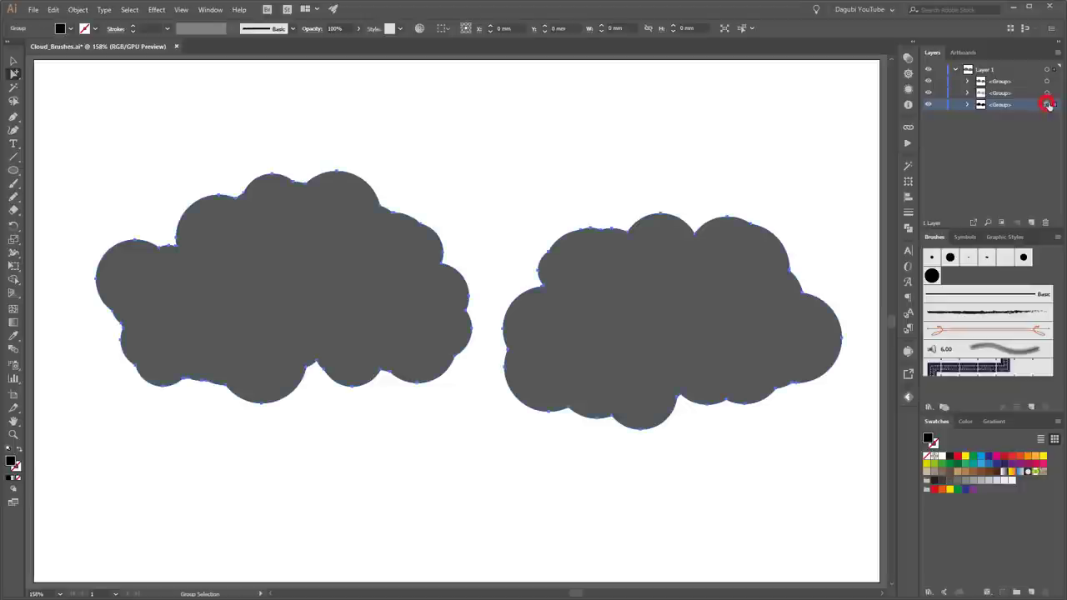
{"action": "key", "text": "Down"}
{"action": "key", "text": "Down"}
{"action": "key", "text": "Down"}
{"action": "key", "text": "Down"}
{"action": "key", "text": "Down"}
{"action": "key", "text": "Down"}
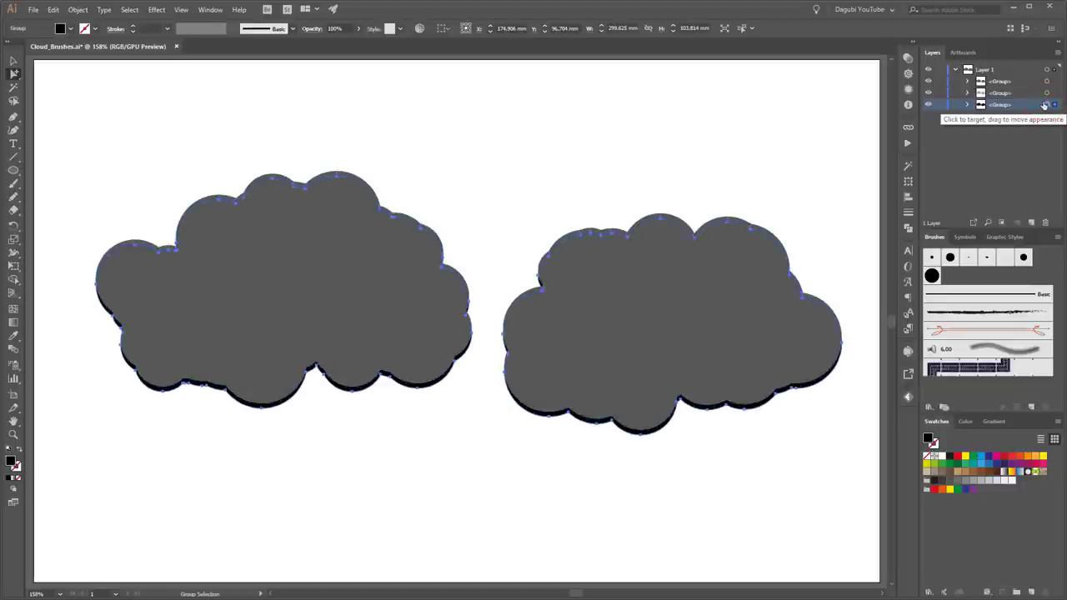
{"action": "key", "text": "Right"}
{"action": "key", "text": "Right"}
{"action": "key", "text": "Right"}
{"action": "key", "text": "Right"}
{"action": "key", "text": "Right"}
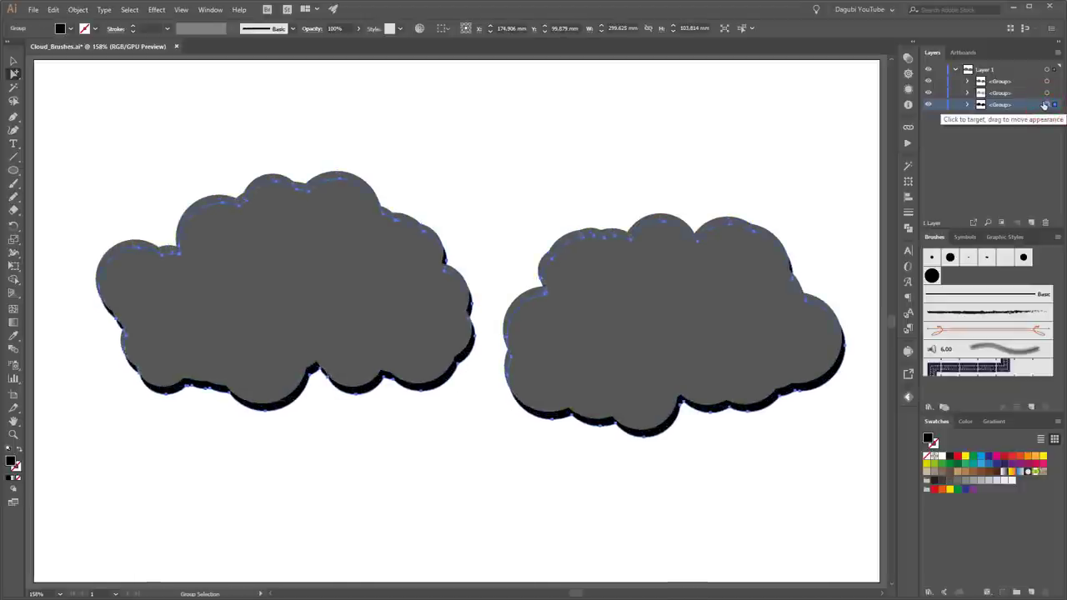
{"action": "key", "text": "Up"}
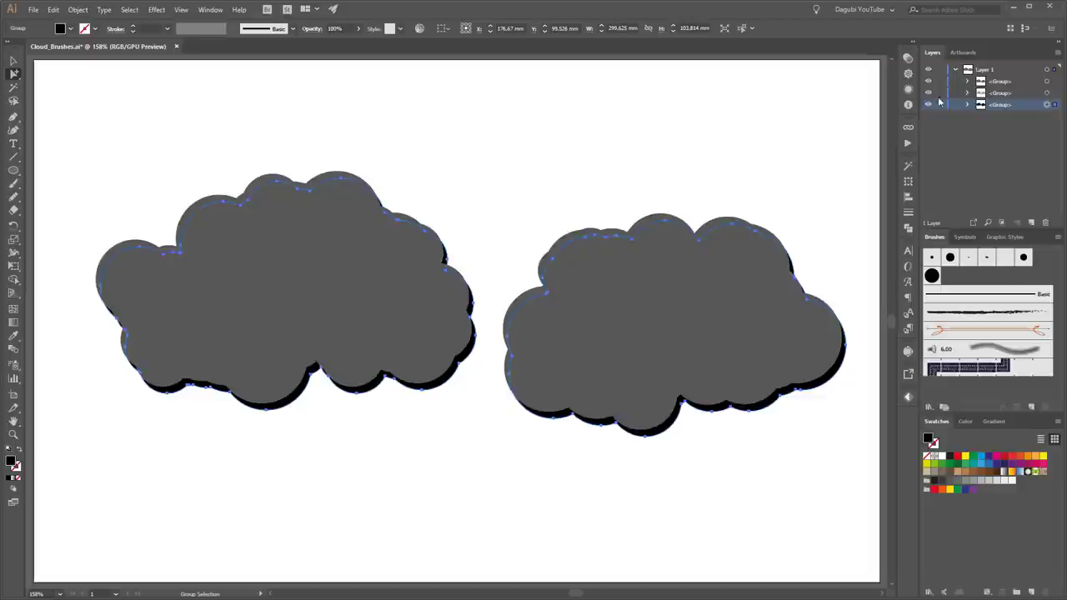
Nudge the middle light gray cloud group up and to the left, to X 173.143 mm and Y 94.587 mm.
{"action": "left_click", "coordinate": [1048, 93]}
{"action": "key", "text": "Up"}
{"action": "key", "text": "Up"}
{"action": "key", "text": "Up"}
{"action": "key", "text": "Up"}
{"action": "key", "text": "Up"}
{"action": "key", "text": "Up"}
{"action": "key", "text": "Left"}
{"action": "key", "text": "Left"}
{"action": "key", "text": "Left"}
{"action": "key", "text": "Left"}
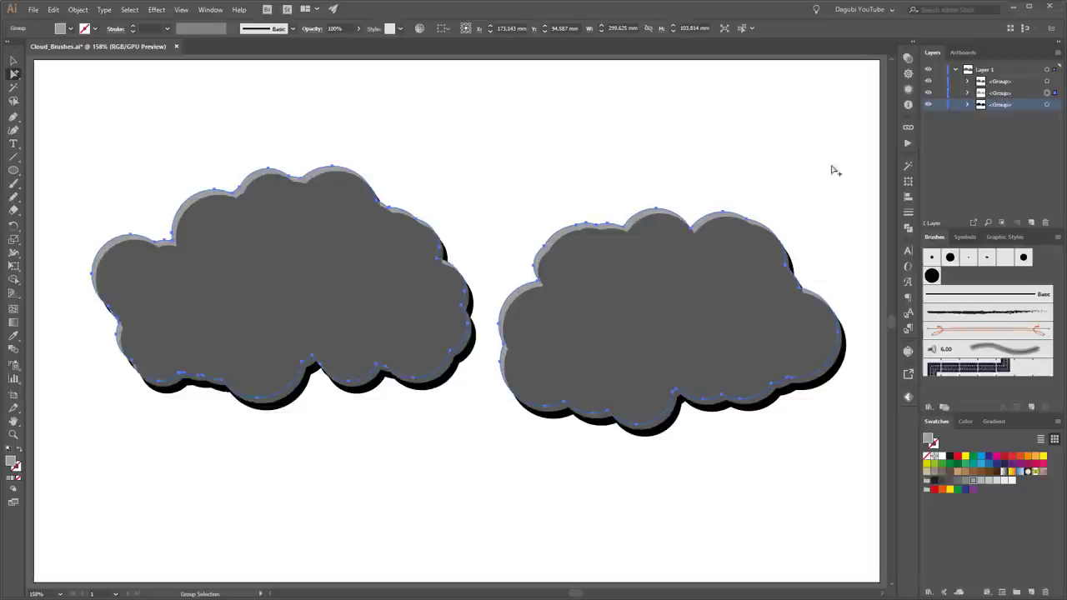
Try several gray swatches on the middle cloud group, settle on the one just lighter than K=50, and deselect it.
{"action": "left_click", "coordinate": [989, 481]}
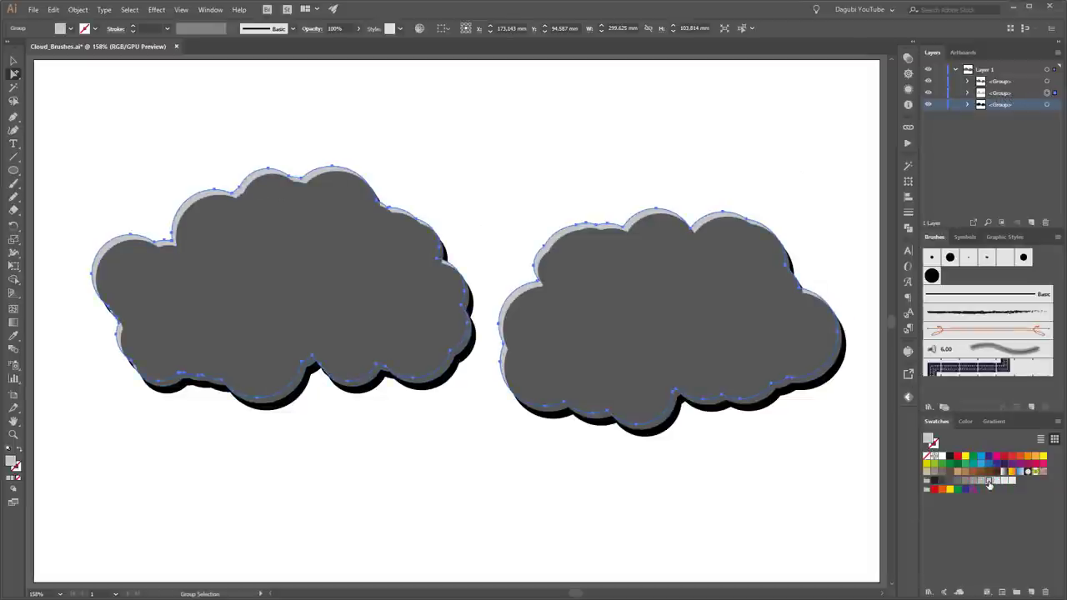
{"action": "left_click", "coordinate": [981, 481]}
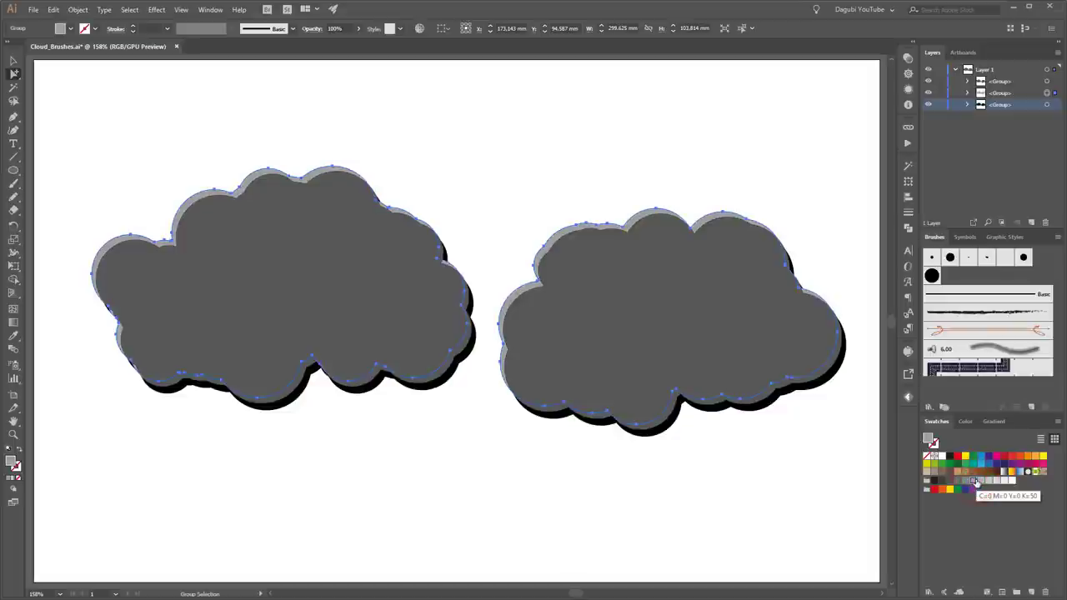
{"action": "left_click", "coordinate": [978, 482]}
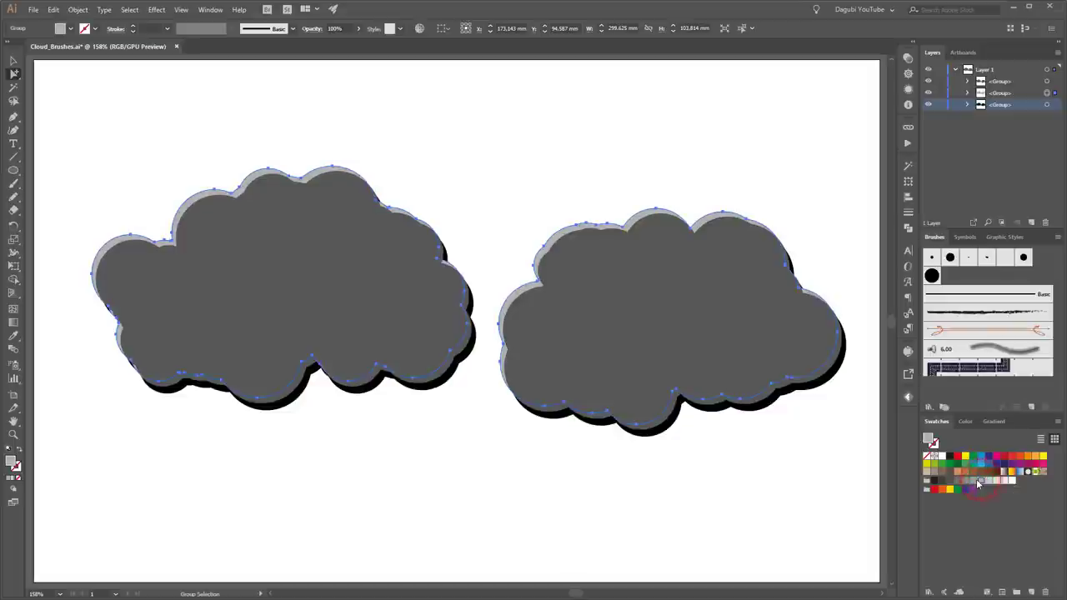
{"action": "left_click", "coordinate": [634, 145]}
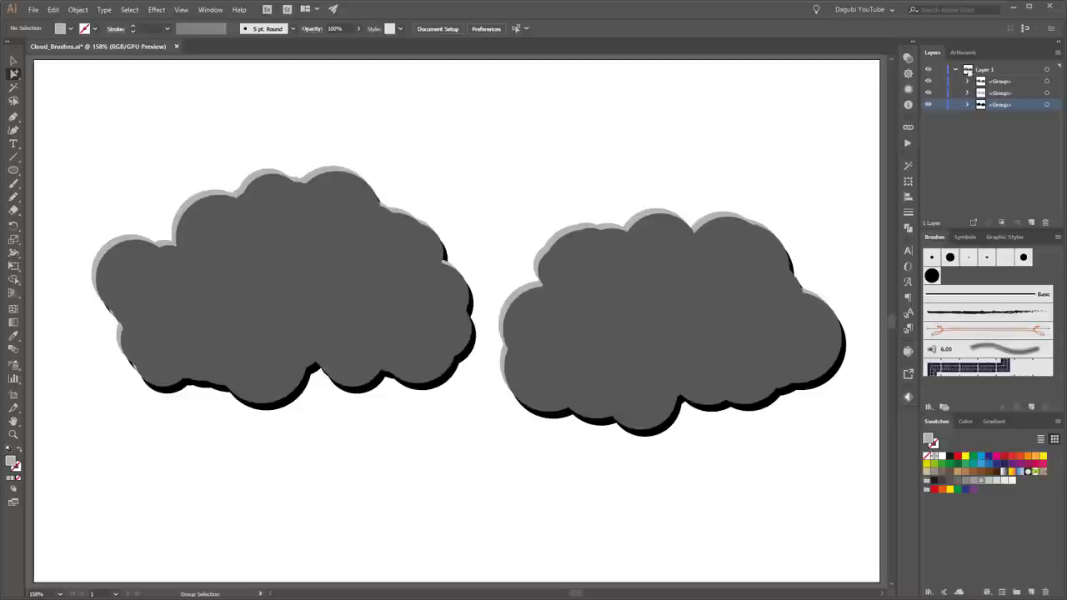
Select all artwork on Layer 1, apply the Pathfinder Merge operation, and deselect the result.
{"action": "left_click", "coordinate": [1046, 70]}
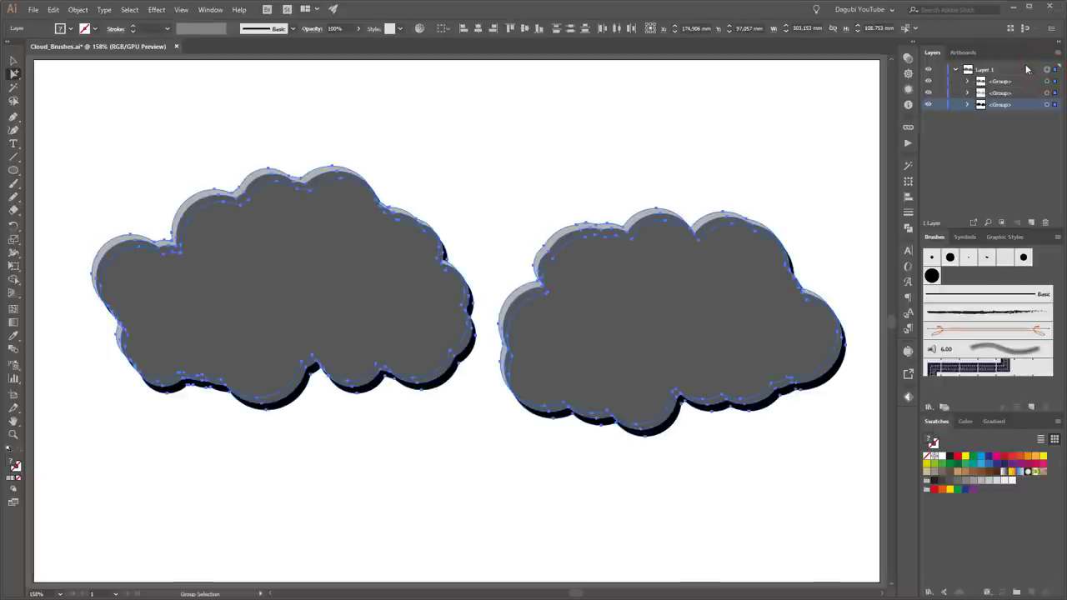
{"action": "left_click", "coordinate": [909, 229]}
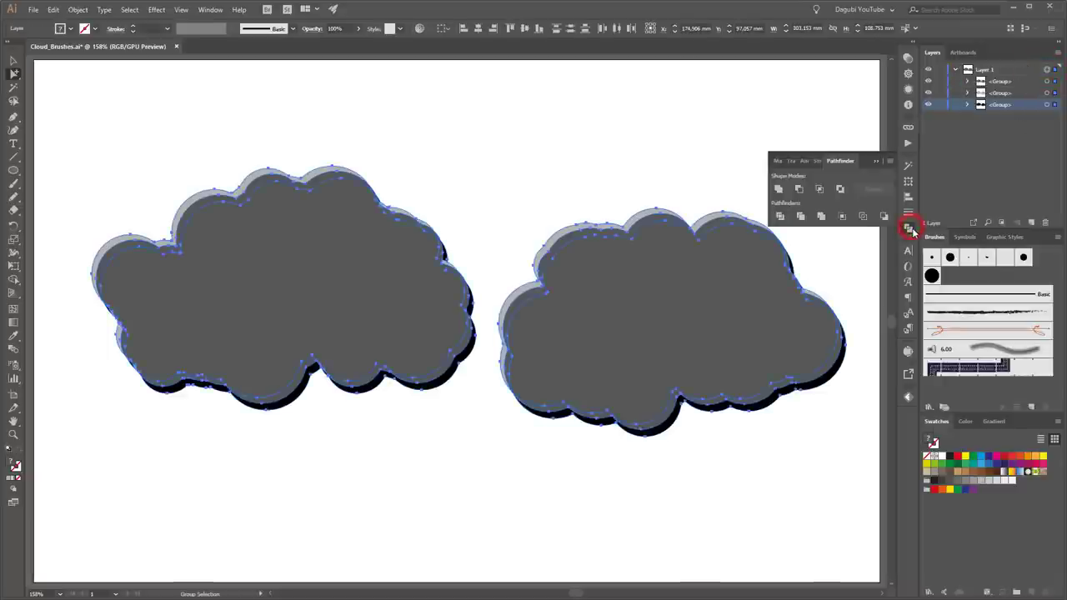
{"action": "left_click", "coordinate": [821, 216]}
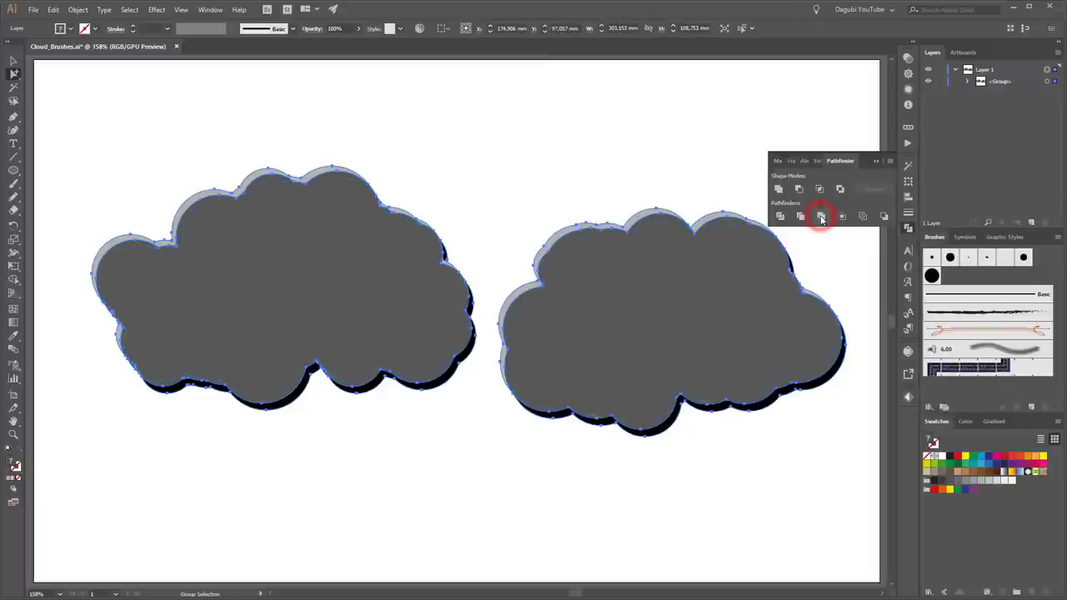
{"action": "left_click", "coordinate": [839, 110]}
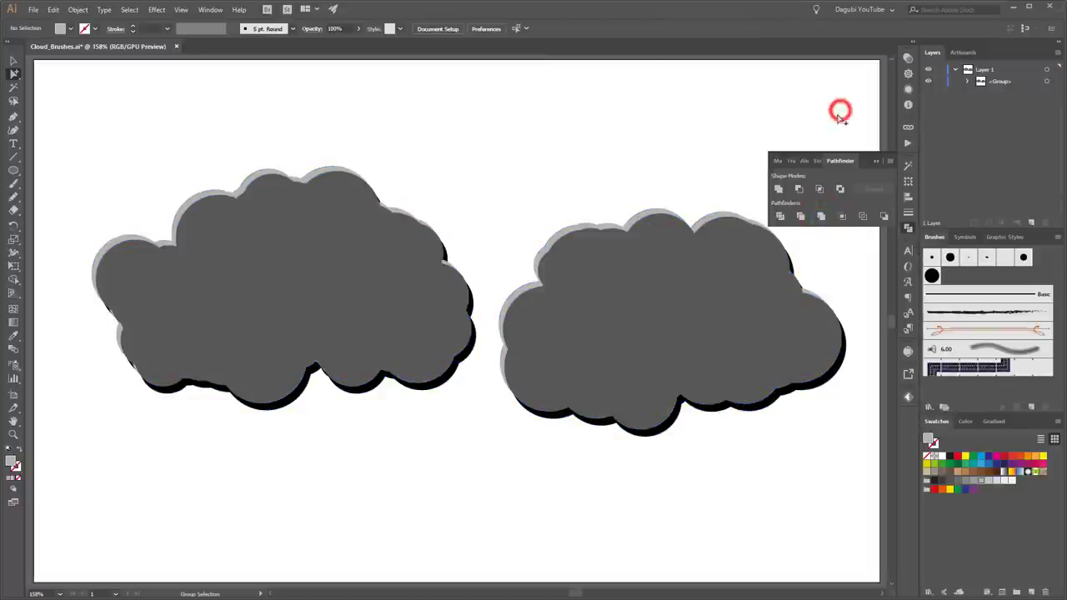
{"action": "left_click", "coordinate": [876, 162]}
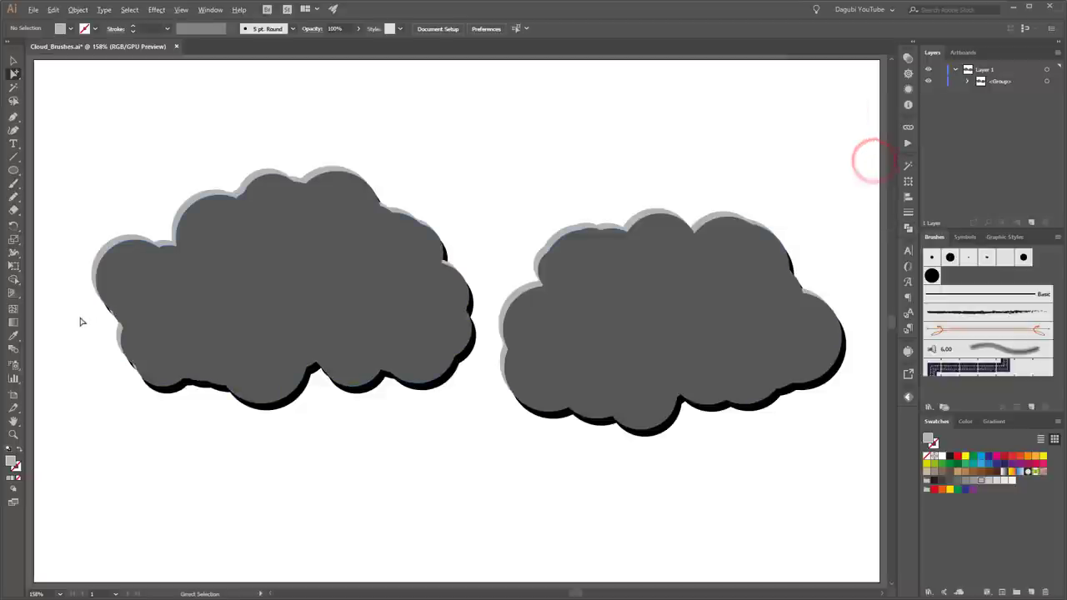
Delete the larger black sliver on the left cloud's left edge using Group Selection at 1200% zoom.
{"action": "scroll", "coordinate": [79, 317], "scroll_direction": "up", "scroll_amount": 5}
{"action": "left_click_drag", "start_coordinate": [518, 383], "coordinate": [542, 348]}
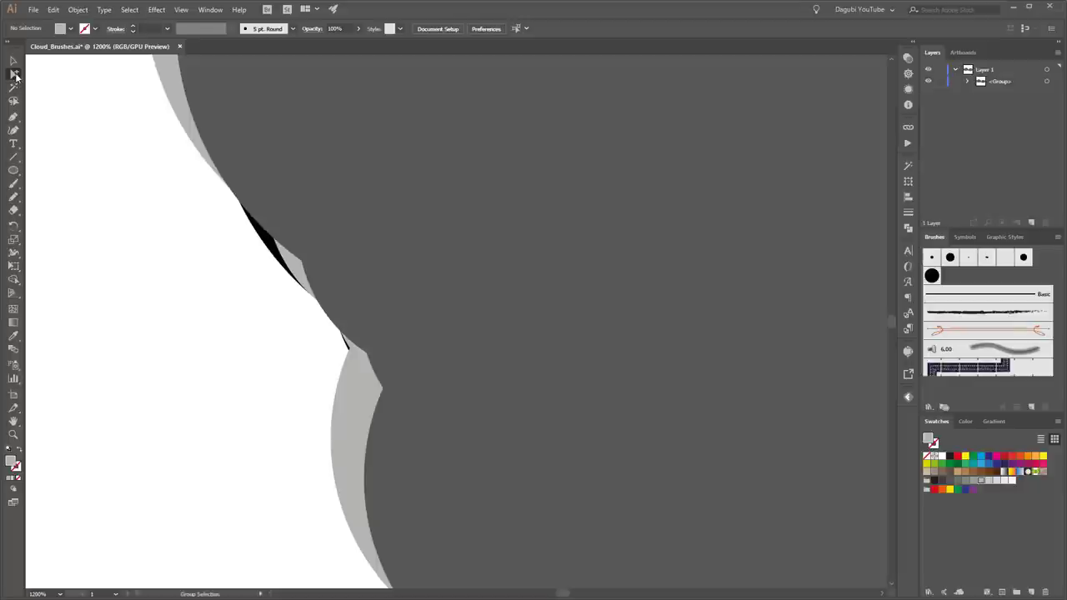
{"action": "left_click", "coordinate": [226, 265]}
{"action": "left_click", "coordinate": [264, 241]}
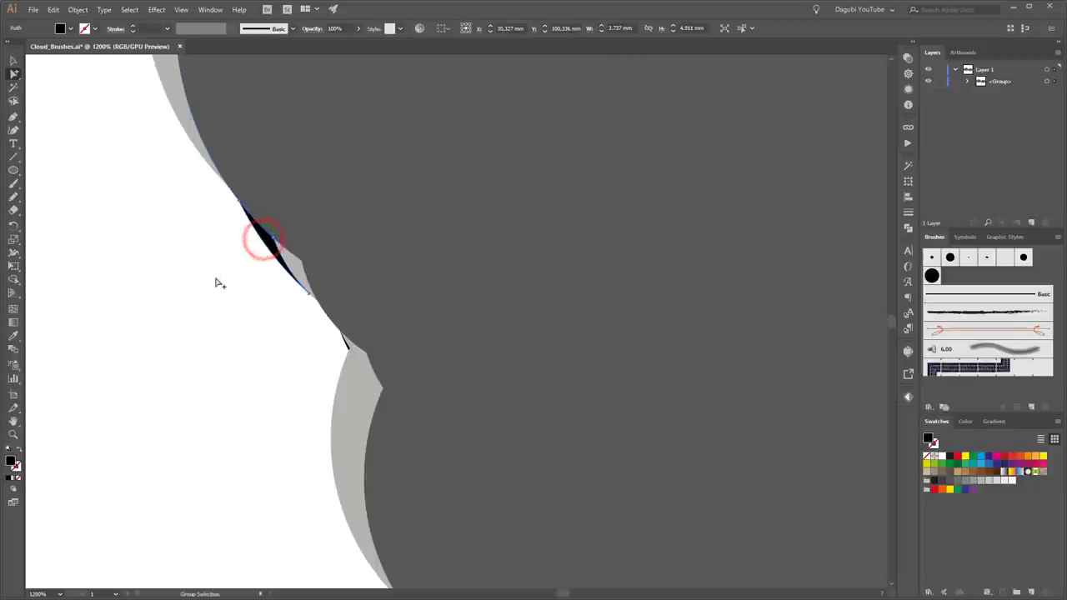
{"action": "key", "text": "Delete"}
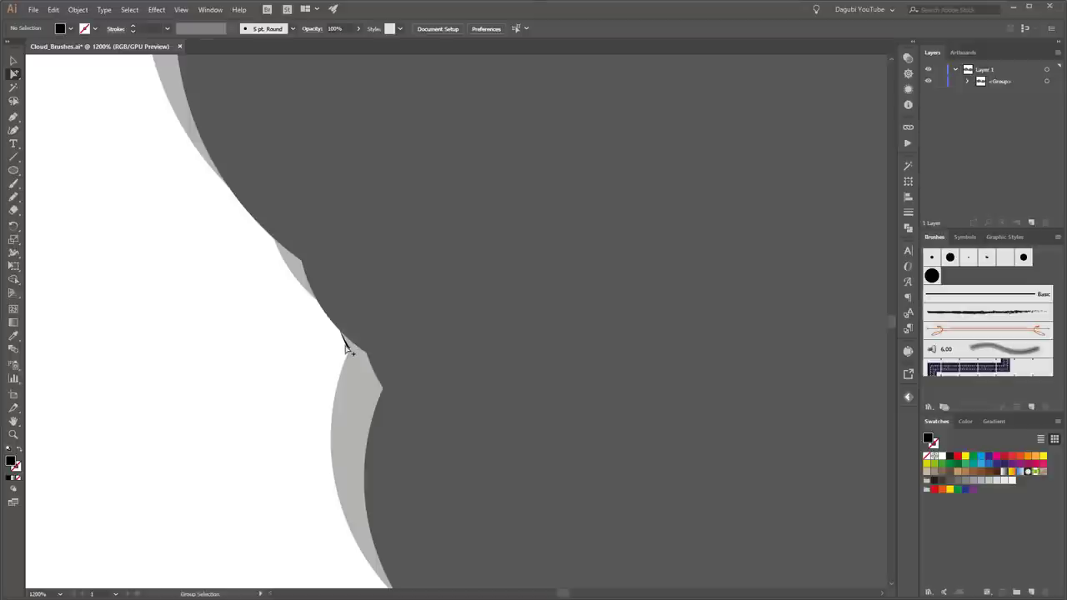
Delete the small black sliver on the left cloud's left edge and the black sliver on its upper right edge.
{"action": "left_click", "coordinate": [346, 348]}
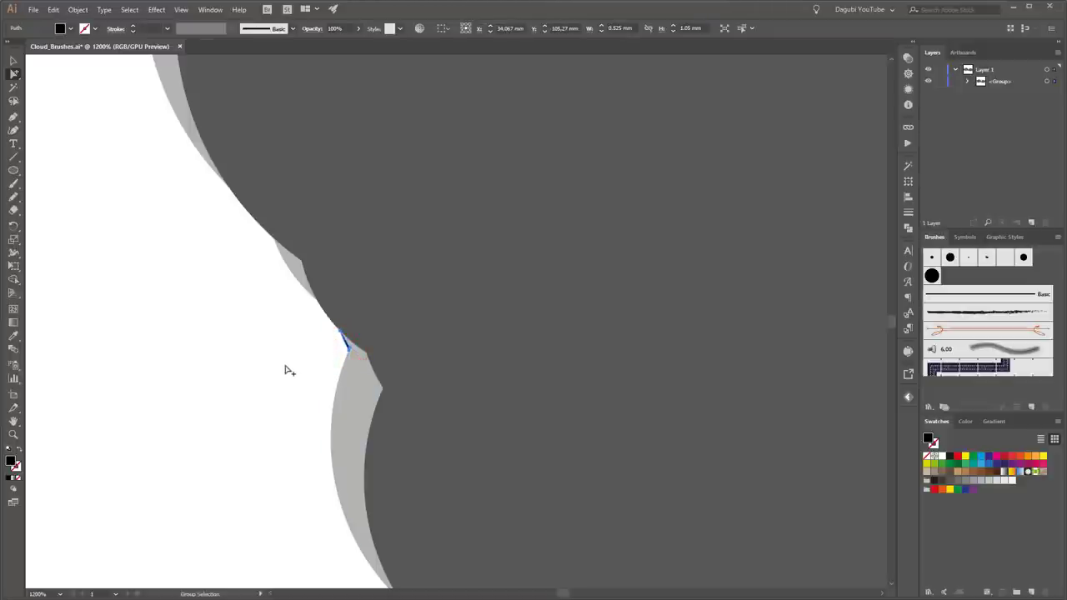
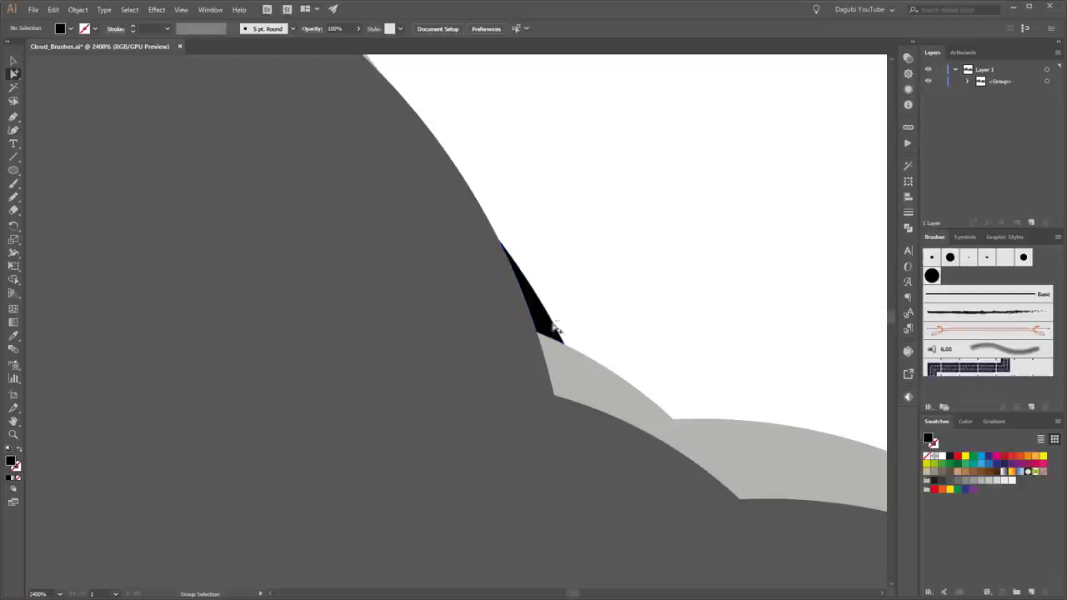
{"action": "left_click", "coordinate": [549, 321]}
{"action": "key", "text": "Delete"}
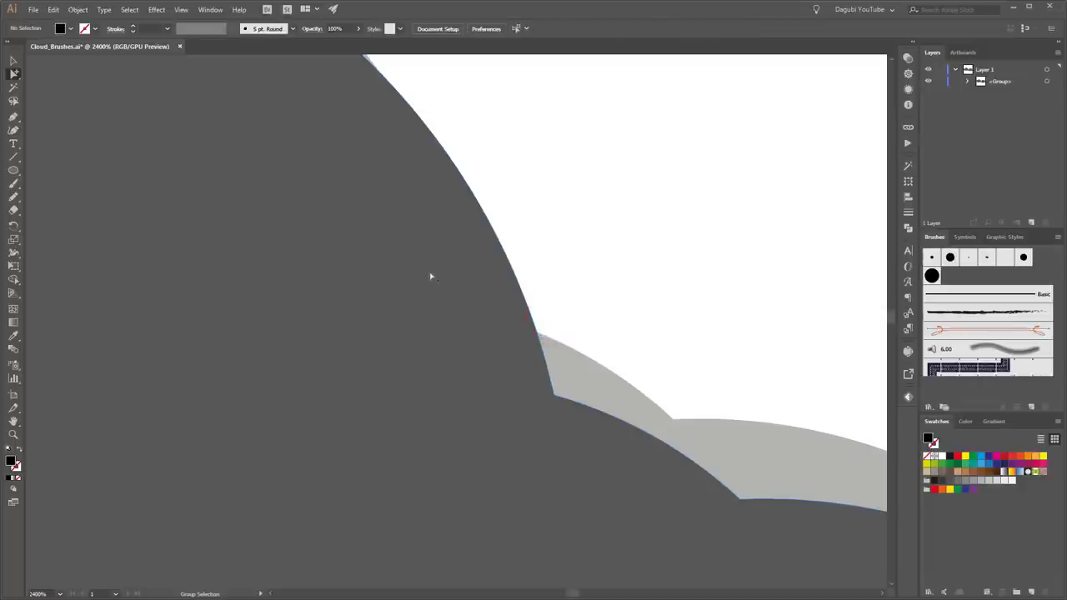
Delete the two black slivers beside the notch on the right cloud's upper right edge.
{"action": "scroll", "coordinate": [428, 276], "scroll_direction": "down", "scroll_amount": 4}
{"action": "left_click_drag", "start_coordinate": [210, 275], "coordinate": [479, 336]}
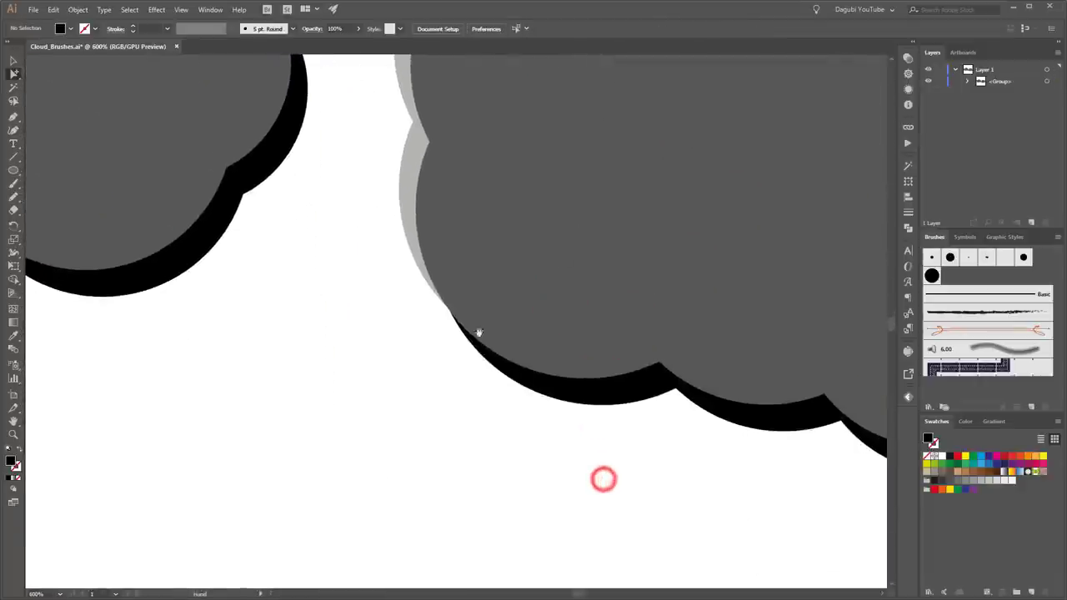
{"action": "left_click_drag", "start_coordinate": [710, 250], "coordinate": [636, 245]}
{"action": "left_click_drag", "start_coordinate": [705, 230], "coordinate": [561, 291]}
{"action": "left_click", "coordinate": [574, 251]}
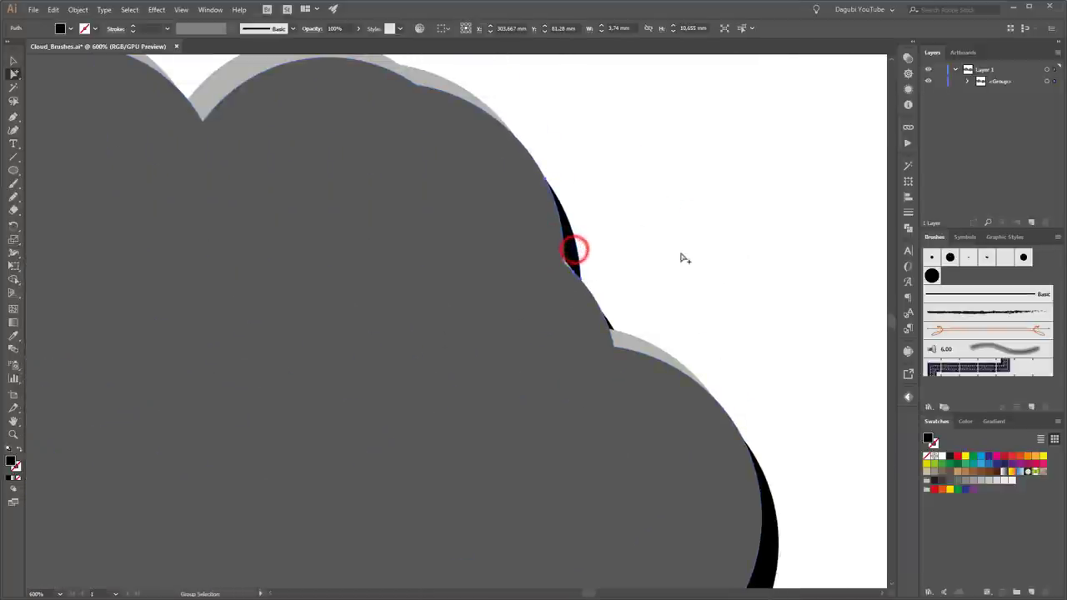
{"action": "key", "text": "Delete"}
{"action": "left_click", "coordinate": [611, 325]}
{"action": "key", "text": "Delete"}
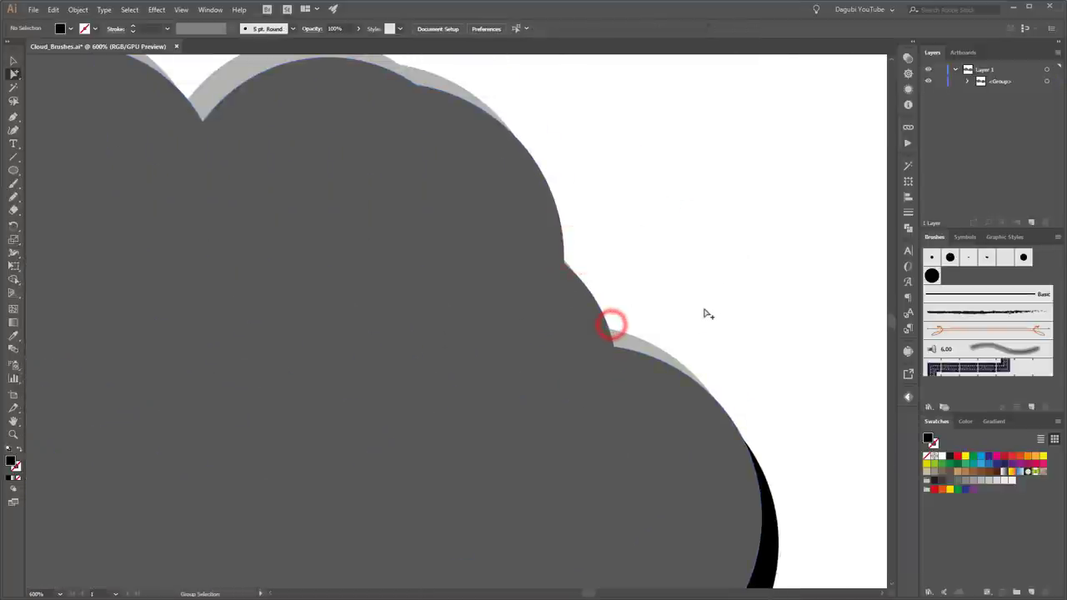
Recolor the two light gray slivers at the notch in the left cloud's bottom edge with the black shadow's fill, using the Eyedropper.
{"action": "left_click_drag", "start_coordinate": [305, 224], "coordinate": [474, 374]}
{"action": "left_click_drag", "start_coordinate": [235, 327], "coordinate": [582, 282]}
{"action": "left_click_drag", "start_coordinate": [366, 470], "coordinate": [654, 142]}
{"action": "left_click_drag", "start_coordinate": [258, 419], "coordinate": [457, 292]}
{"action": "left_click_drag", "start_coordinate": [148, 276], "coordinate": [695, 303]}
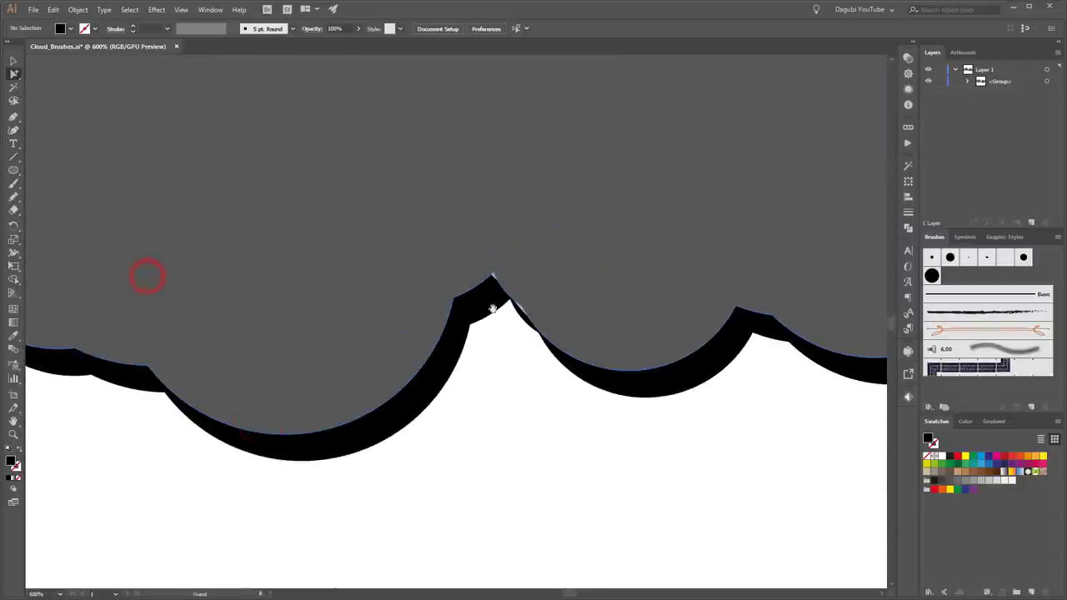
{"action": "scroll", "coordinate": [528, 300], "scroll_direction": "up", "scroll_amount": 4}
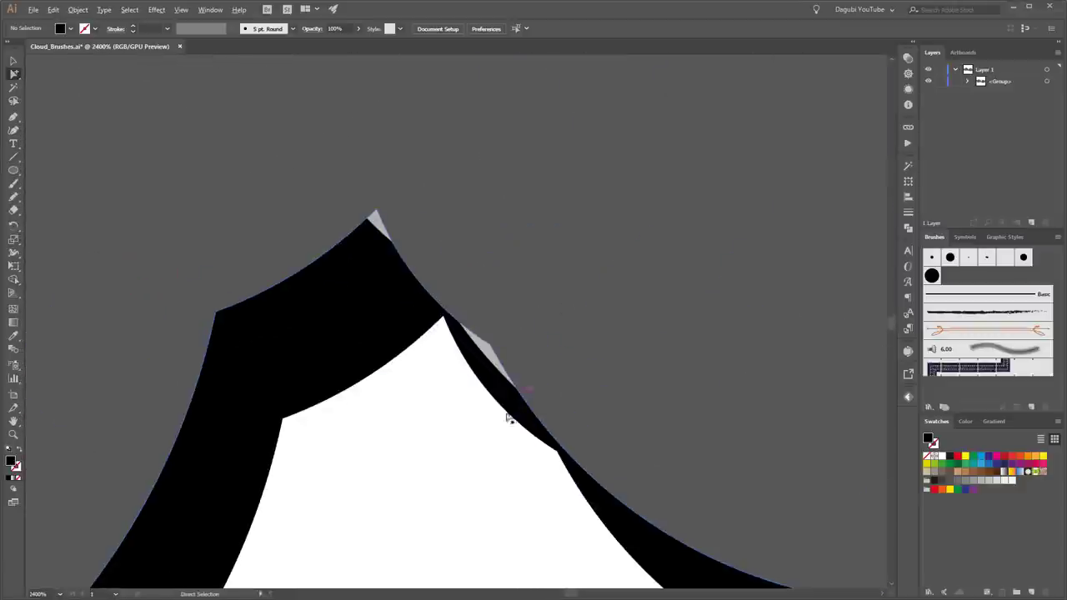
{"action": "left_click", "coordinate": [476, 357]}
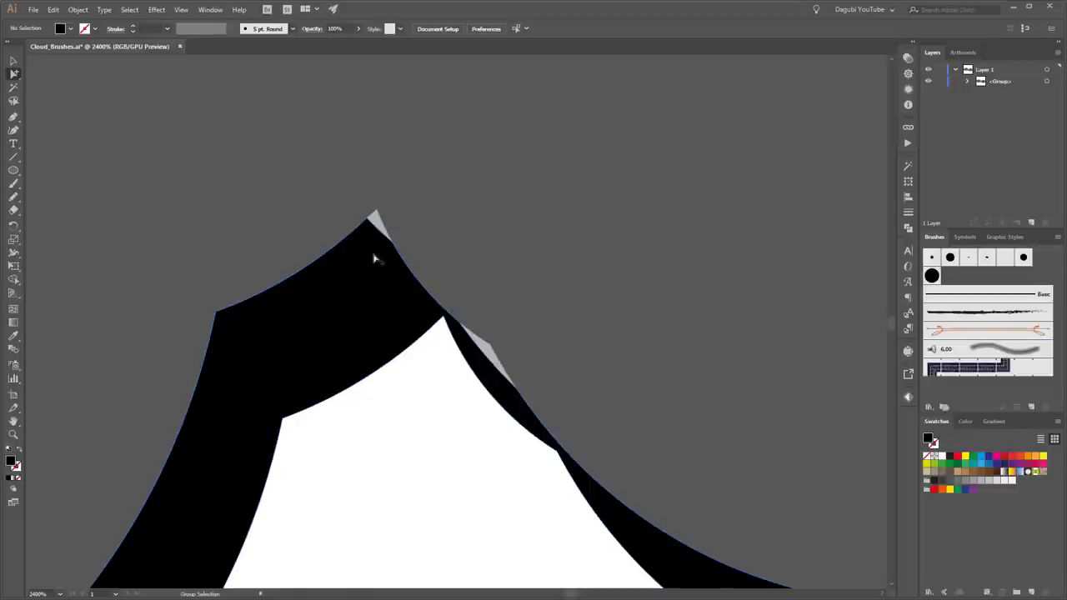
{"action": "left_click", "coordinate": [372, 219]}
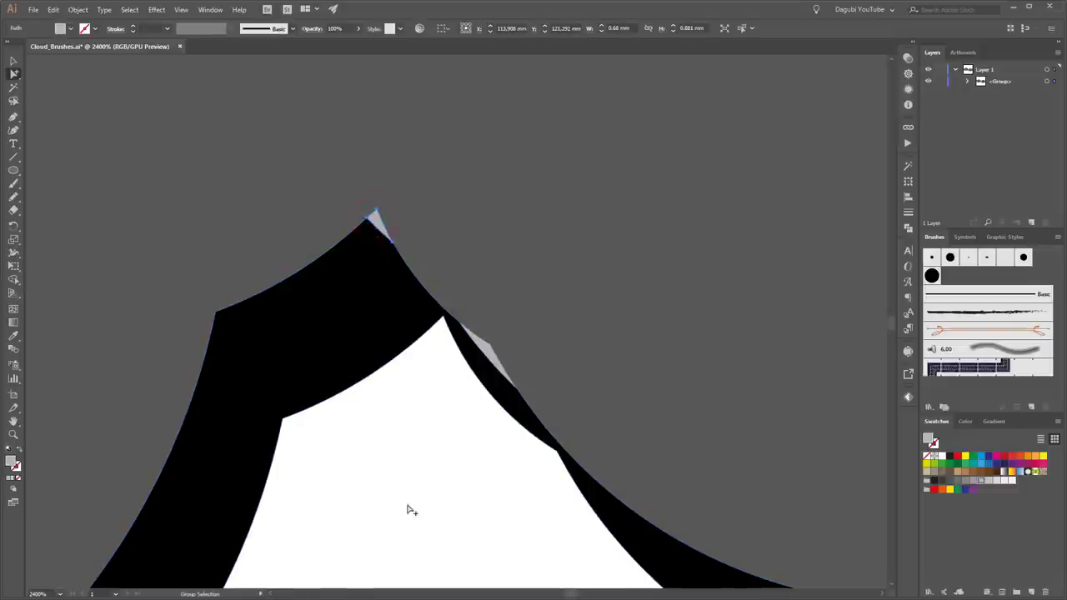
{"action": "left_click", "coordinate": [491, 355], "text": "shift"}
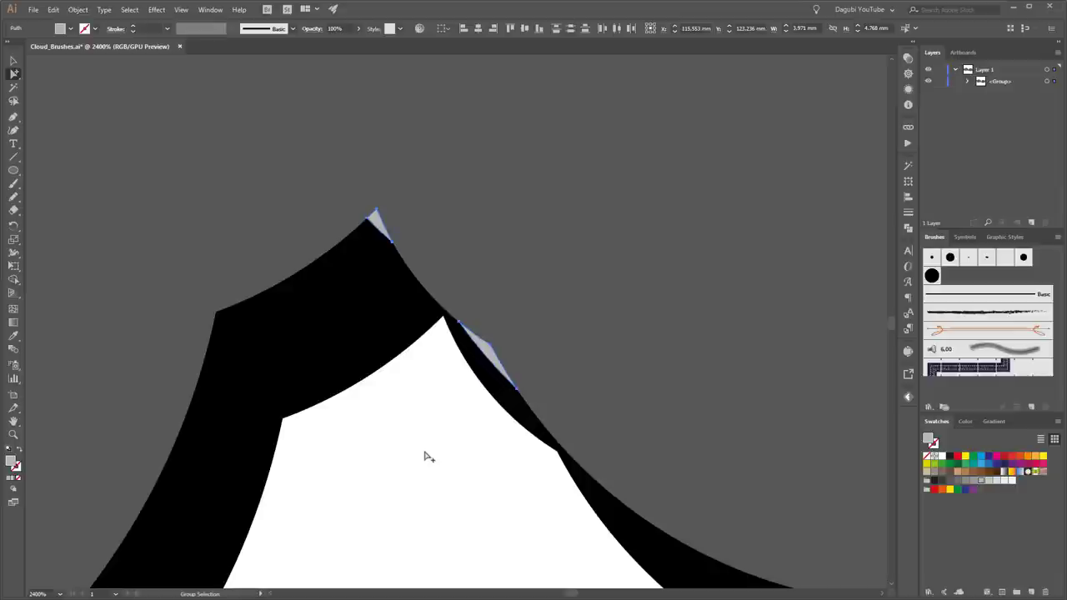
{"action": "left_click", "coordinate": [15, 336]}
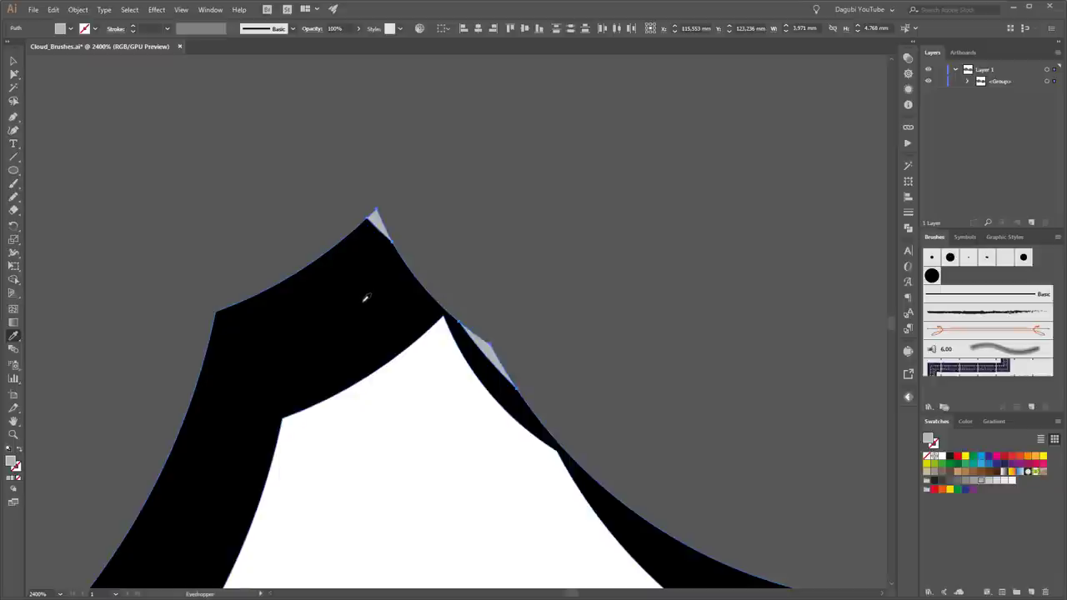
{"action": "left_click", "coordinate": [362, 300]}
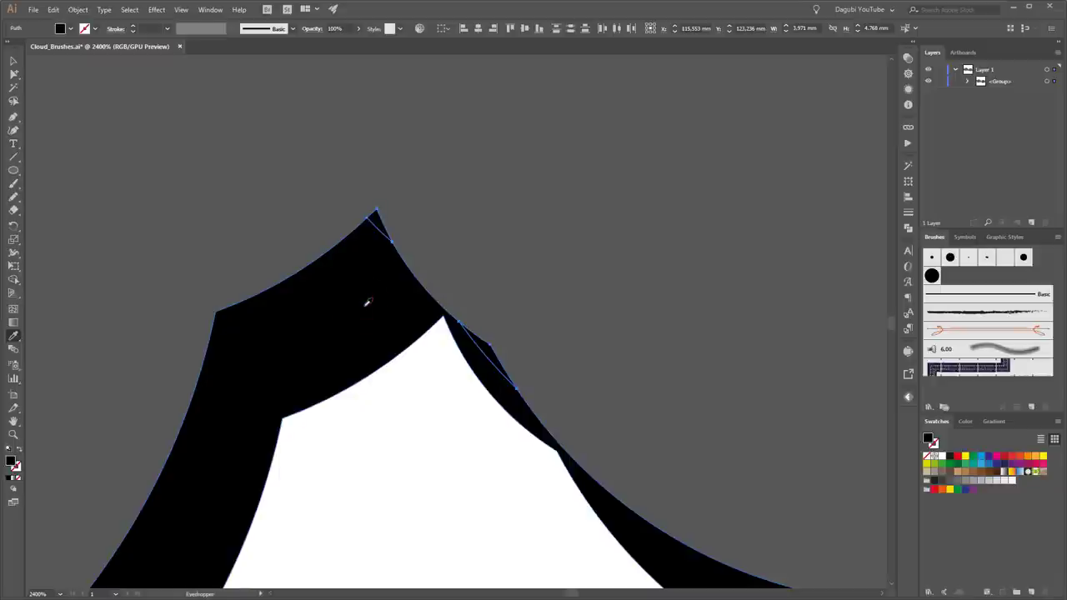
Unite the two recolored slivers with the left cloud's black shadow shape using Pathfinder.
{"action": "scroll", "coordinate": [364, 303], "scroll_direction": "down", "scroll_amount": 3}
{"action": "left_click_drag", "start_coordinate": [210, 319], "coordinate": [336, 322]}
{"action": "left_click_drag", "start_coordinate": [226, 267], "coordinate": [567, 262]}
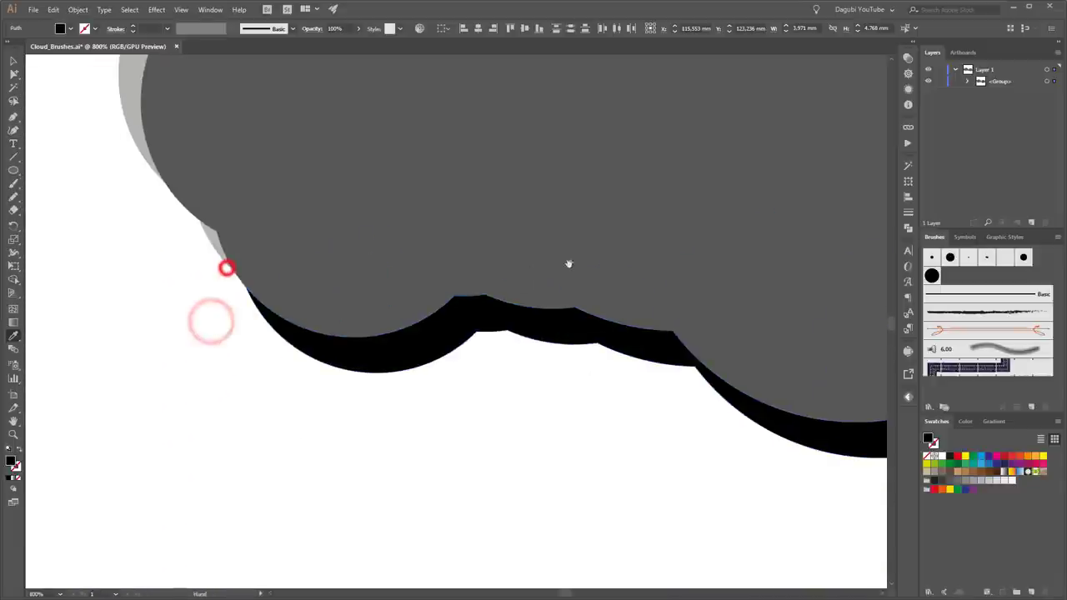
{"action": "mouse_move", "coordinate": [445, 224]}
{"action": "left_mouse_down"}
{"action": "mouse_move", "coordinate": [486, 240]}
{"action": "mouse_move", "coordinate": [674, 229]}
{"action": "mouse_move", "coordinate": [688, 246]}
{"action": "mouse_move", "coordinate": [282, 266]}
{"action": "left_mouse_up"}
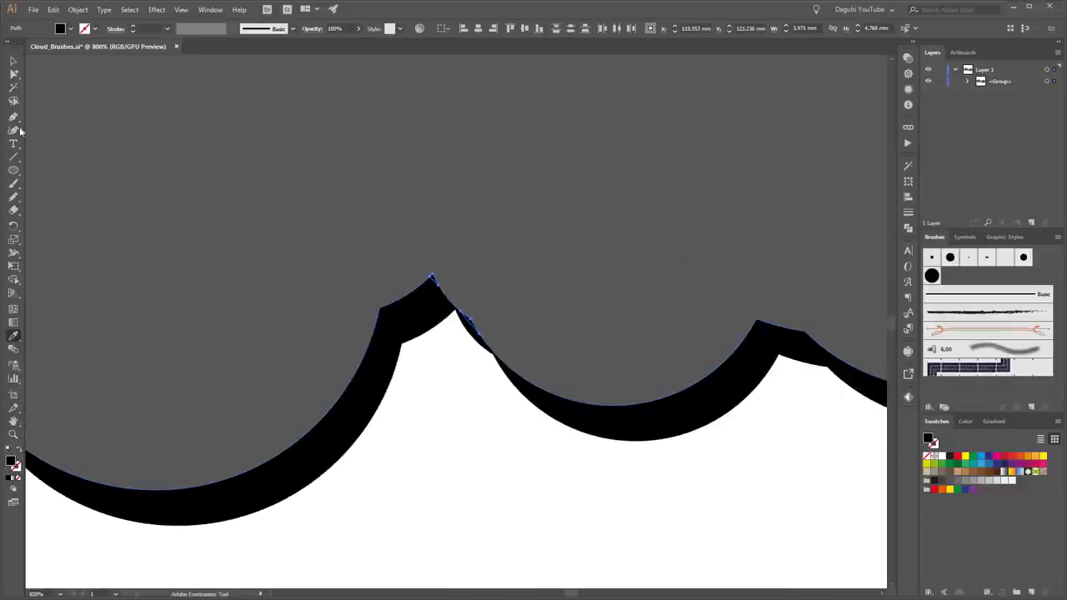
{"action": "left_click", "coordinate": [15, 74]}
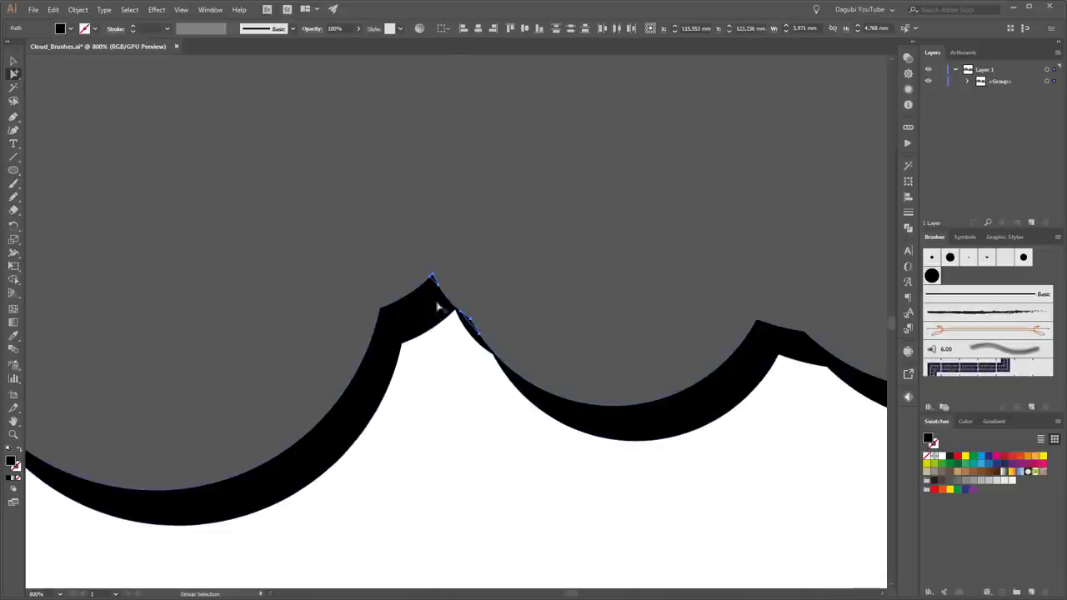
{"action": "scroll", "coordinate": [437, 307], "scroll_direction": "up", "scroll_amount": 3}
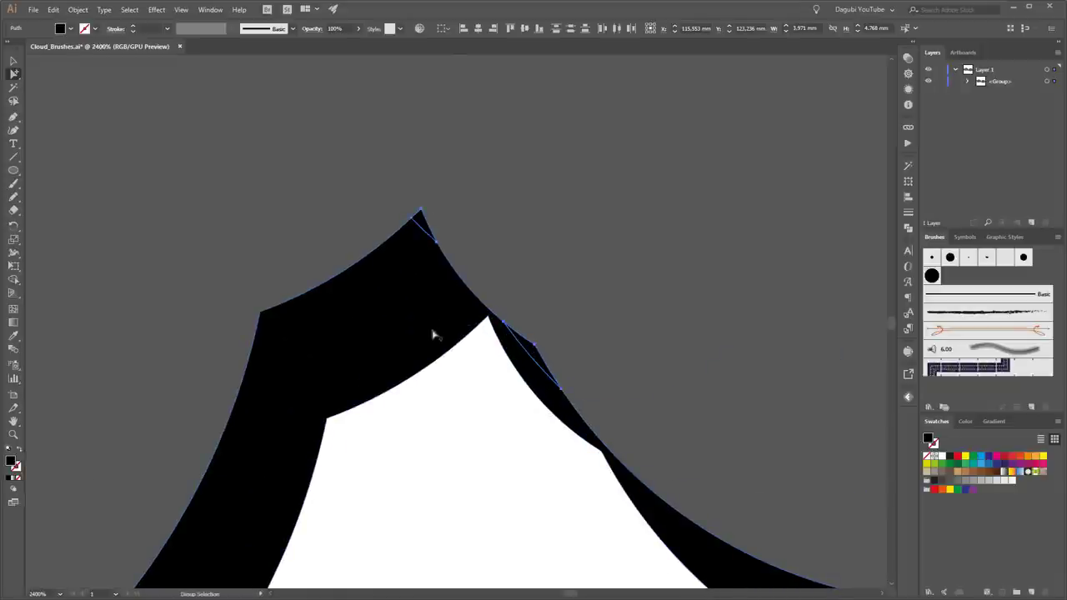
{"action": "left_click", "coordinate": [398, 325]}
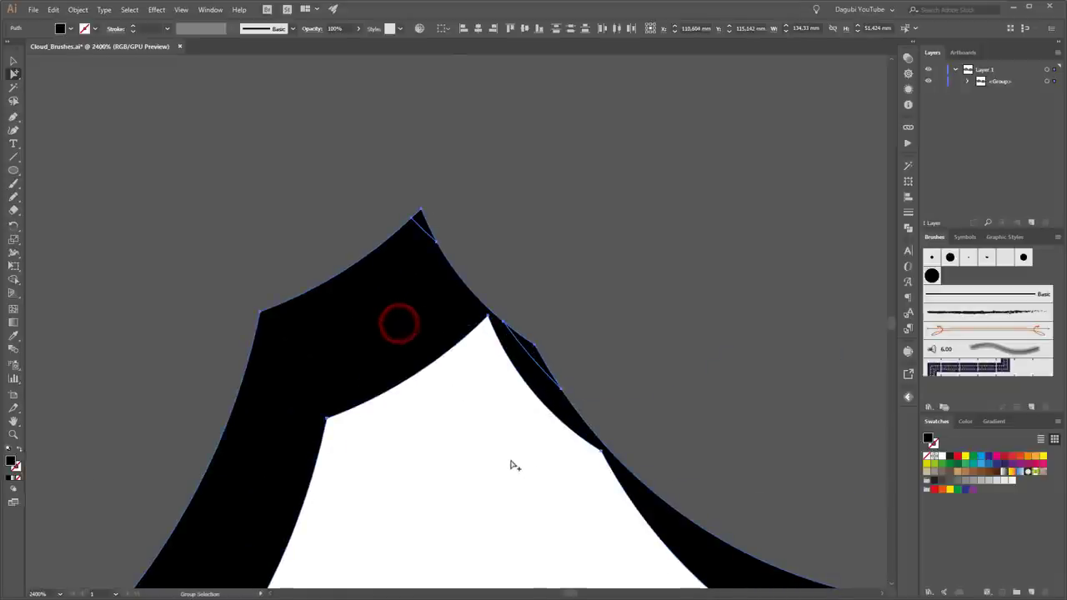
{"action": "left_click", "coordinate": [908, 228]}
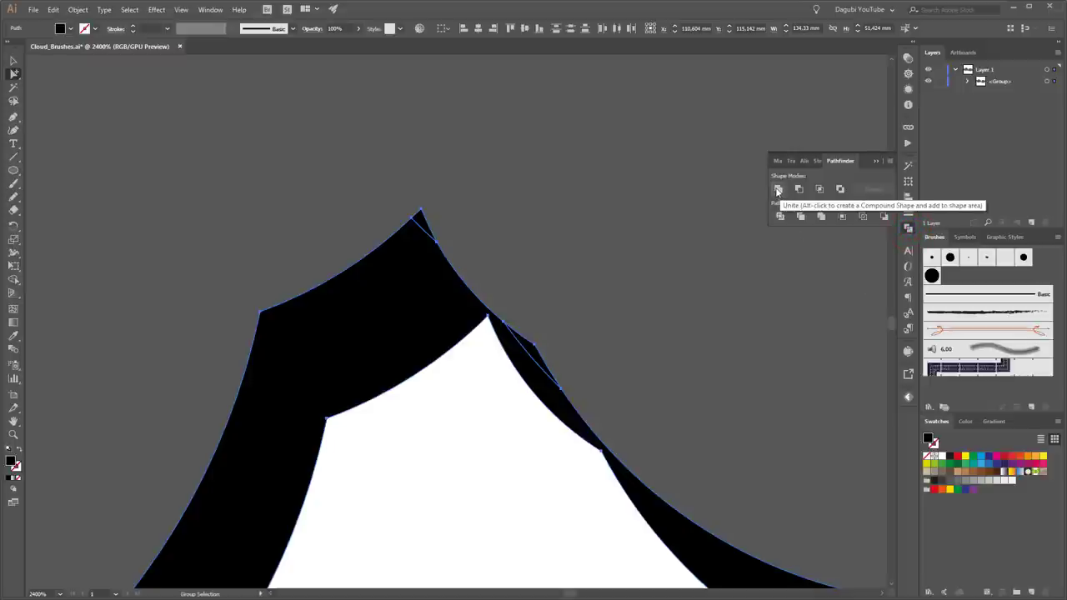
{"action": "left_click", "coordinate": [777, 190]}
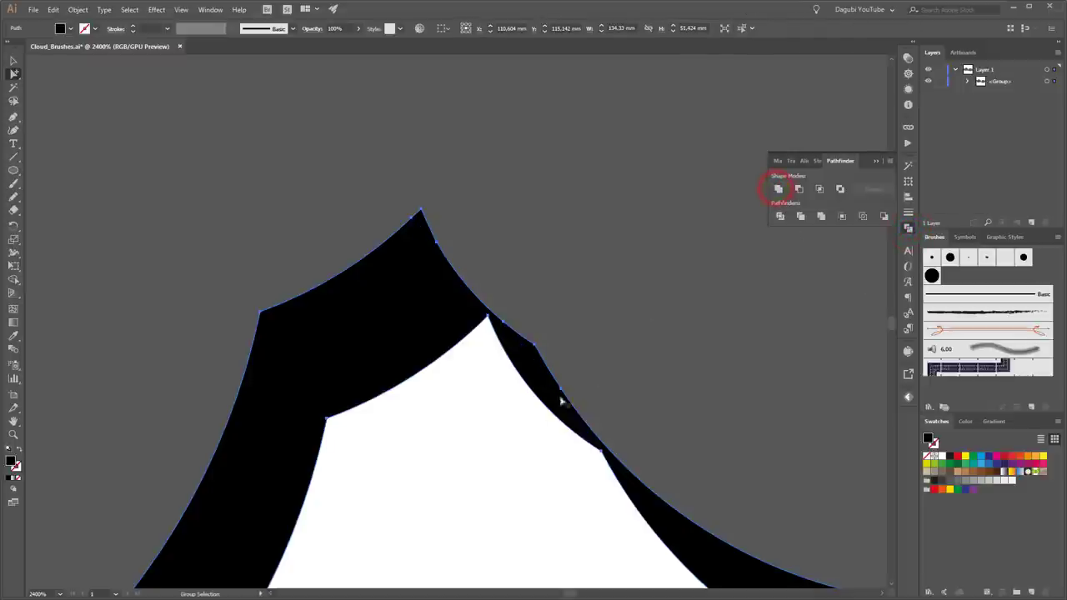
Close the Pathfinder options and select every piece of the left cloud with Group Selection.
{"action": "scroll", "coordinate": [562, 402], "scroll_direction": "down", "scroll_amount": 6}
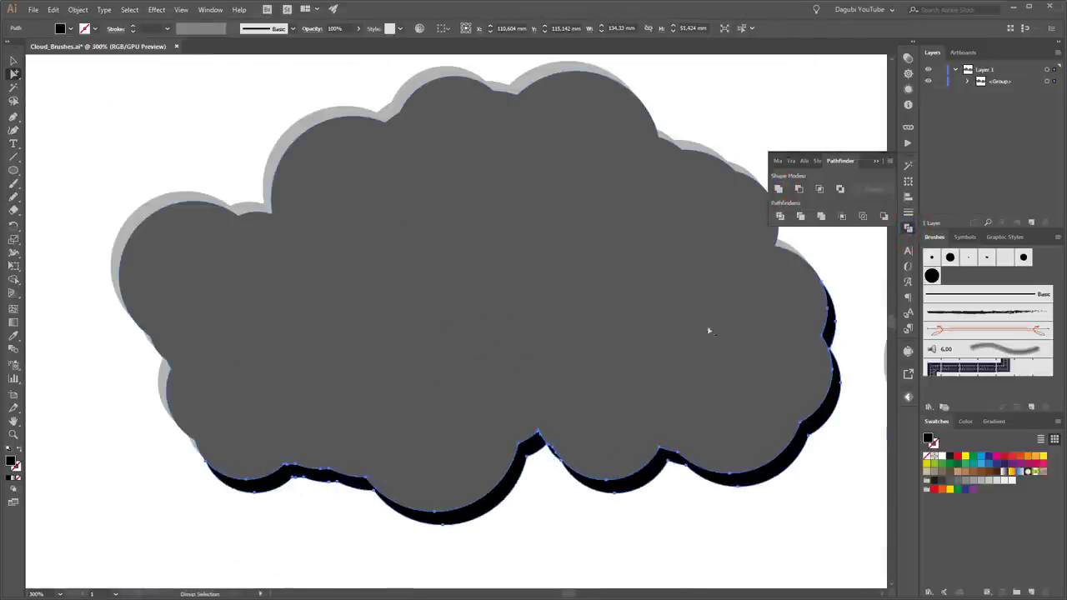
{"action": "scroll", "coordinate": [709, 317], "scroll_direction": "right", "scroll_amount": 4}
{"action": "scroll", "coordinate": [707, 313], "scroll_direction": "down", "scroll_amount": 2}
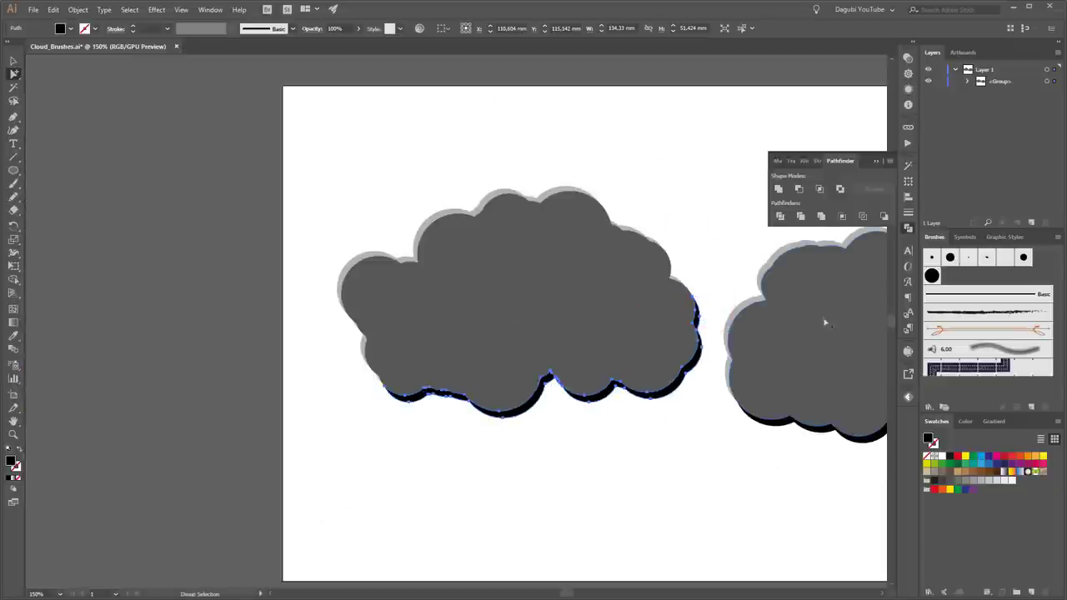
{"action": "scroll", "coordinate": [825, 322], "scroll_direction": "right", "scroll_amount": 4}
{"action": "left_click", "coordinate": [790, 316]}
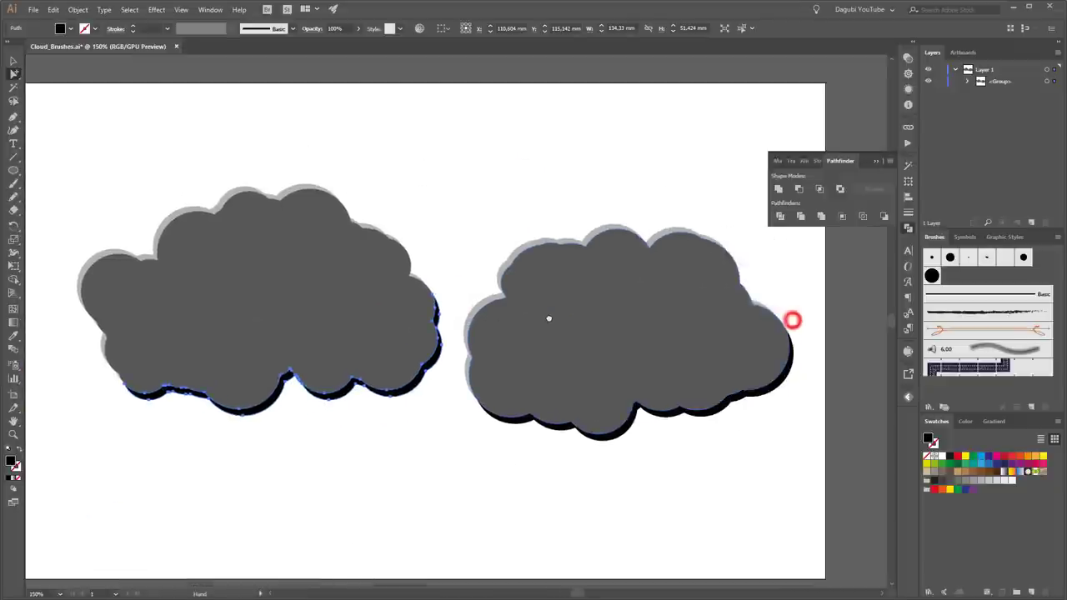
{"action": "left_click", "coordinate": [878, 161]}
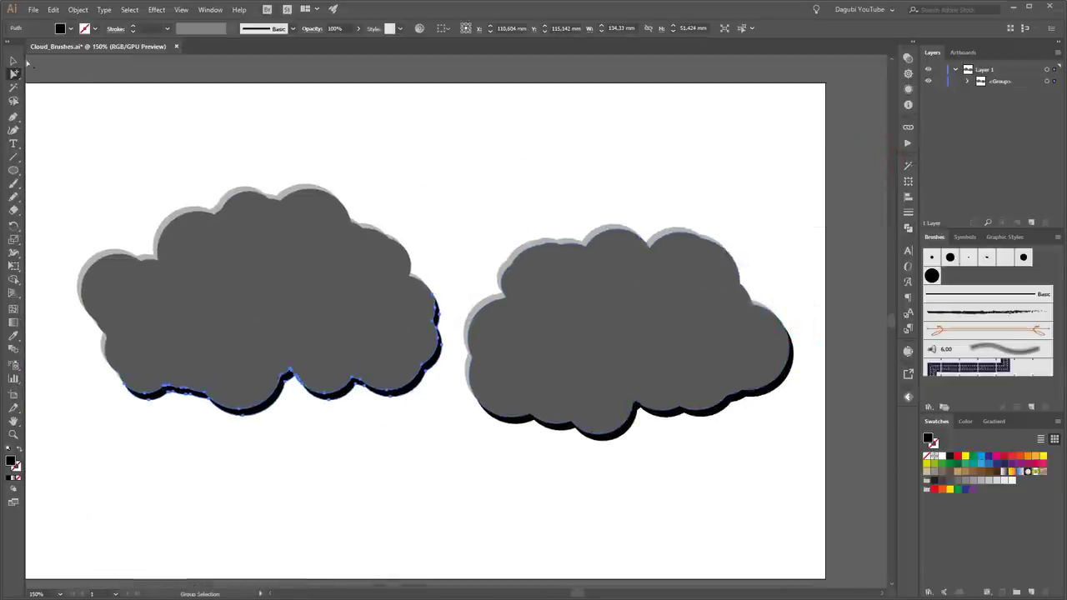
{"action": "left_click", "coordinate": [14, 60]}
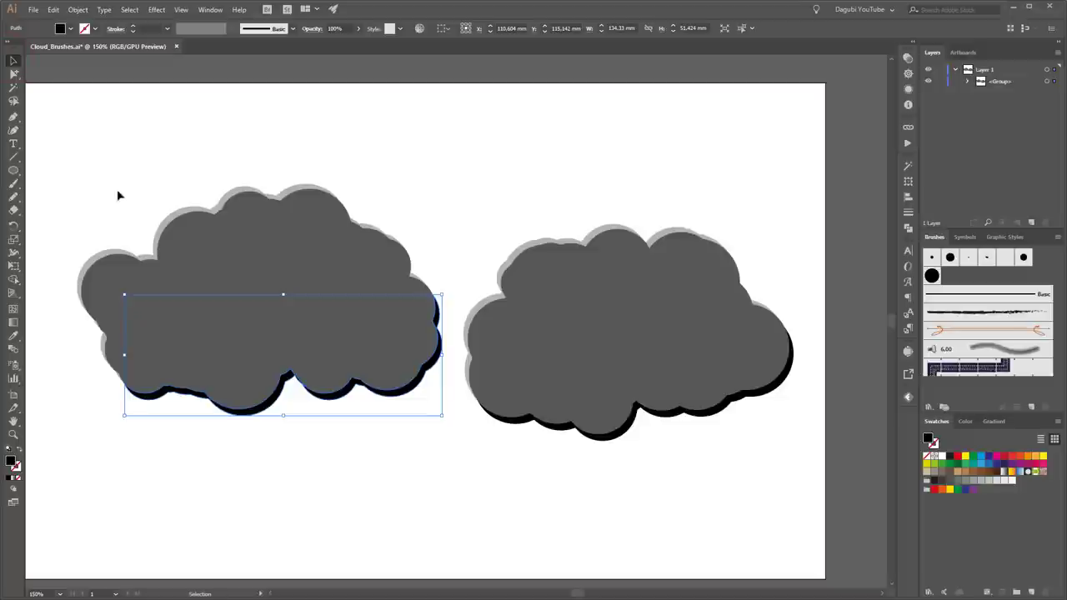
{"action": "left_click", "coordinate": [14, 73]}
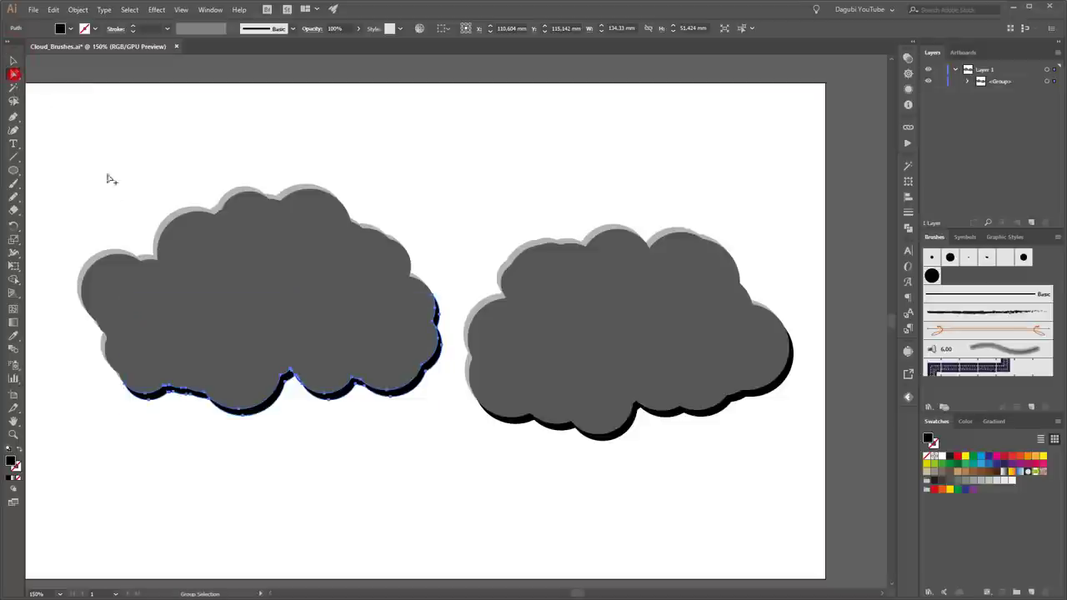
{"action": "mouse_move", "coordinate": [52, 133]}
{"action": "left_mouse_down"}
{"action": "mouse_move", "coordinate": [72, 228]}
{"action": "mouse_move", "coordinate": [257, 458]}
{"action": "mouse_move", "coordinate": [453, 461]}
{"action": "mouse_move", "coordinate": [444, 458]}
{"action": "left_mouse_up"}
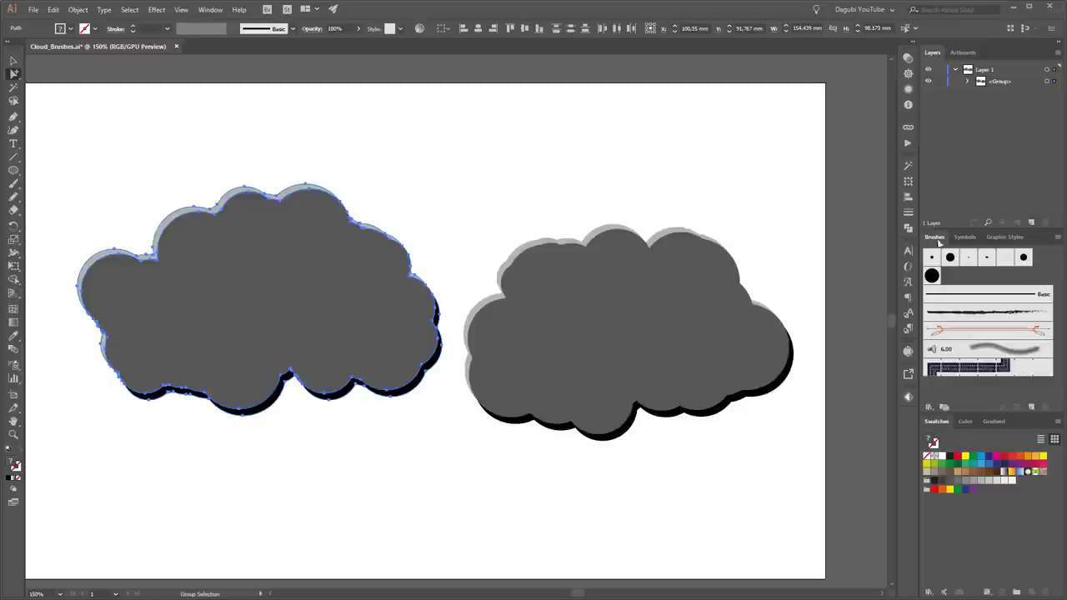
Start a new Art Brush from the selected left cloud artwork.
{"action": "left_click", "coordinate": [1056, 237]}
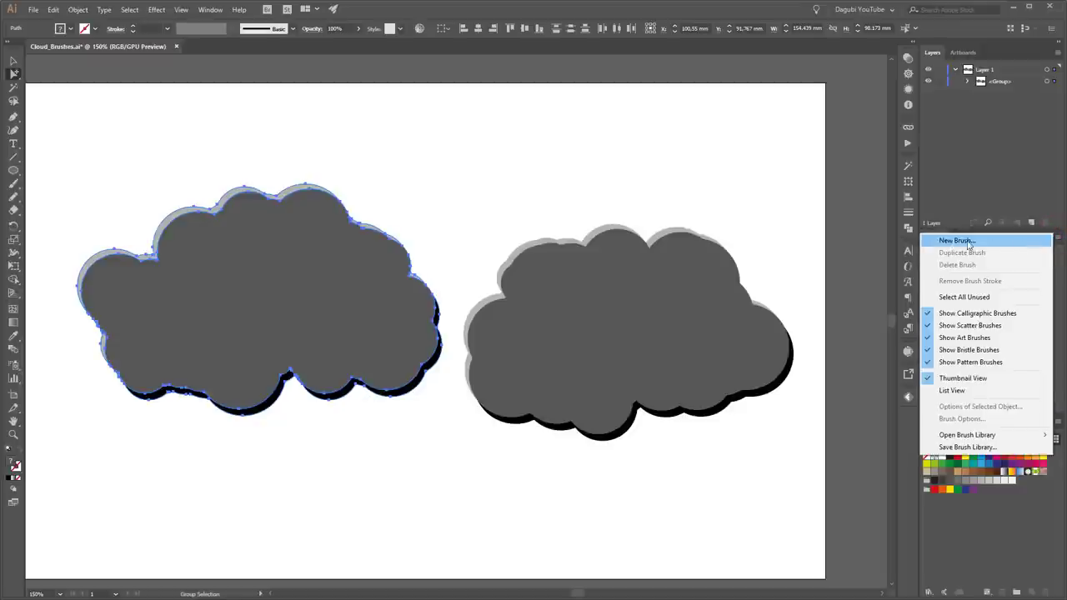
{"action": "left_click", "coordinate": [754, 6]}
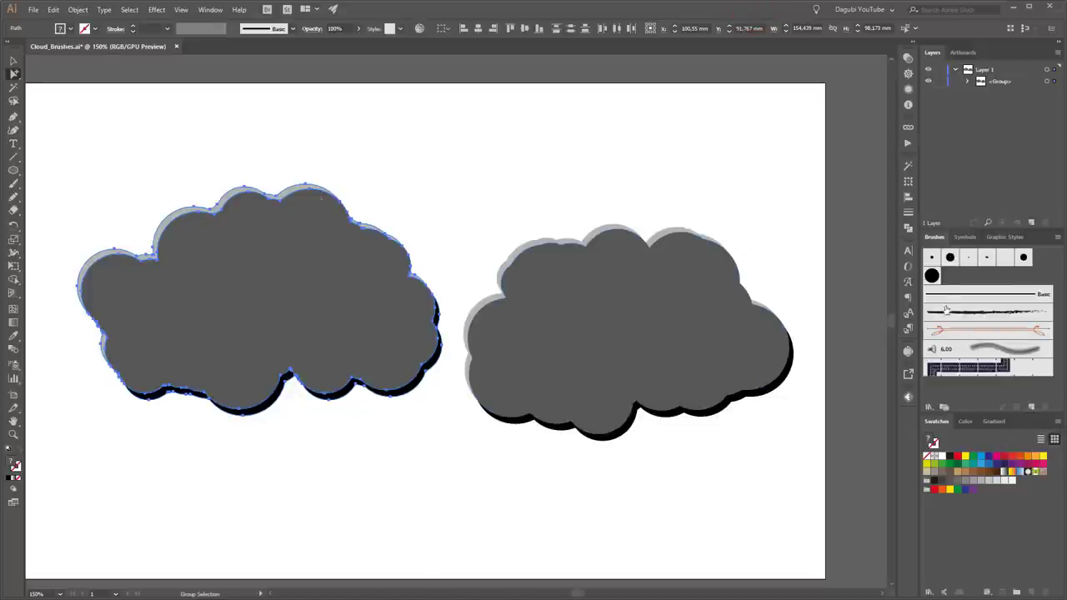
{"action": "mouse_move", "coordinate": [309, 263]}
{"action": "left_mouse_down"}
{"action": "mouse_move", "coordinate": [305, 286]}
{"action": "mouse_move", "coordinate": [861, 406]}
{"action": "mouse_move", "coordinate": [1021, 330]}
{"action": "mouse_move", "coordinate": [1024, 299]}
{"action": "mouse_move", "coordinate": [1019, 370]}
{"action": "left_mouse_up"}
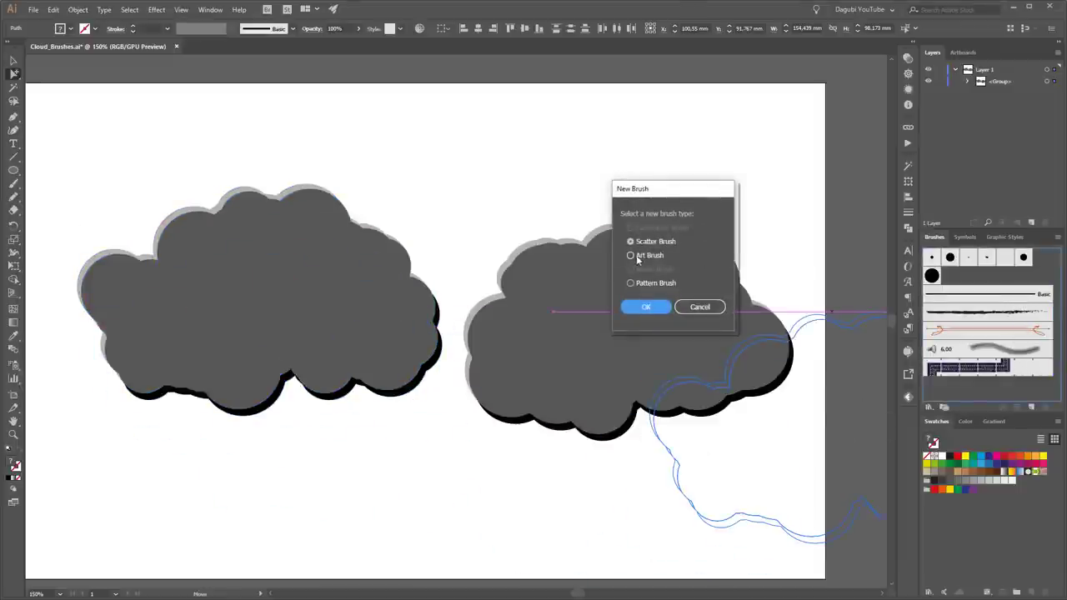
{"action": "left_click", "coordinate": [646, 255]}
{"action": "left_click", "coordinate": [648, 306]}
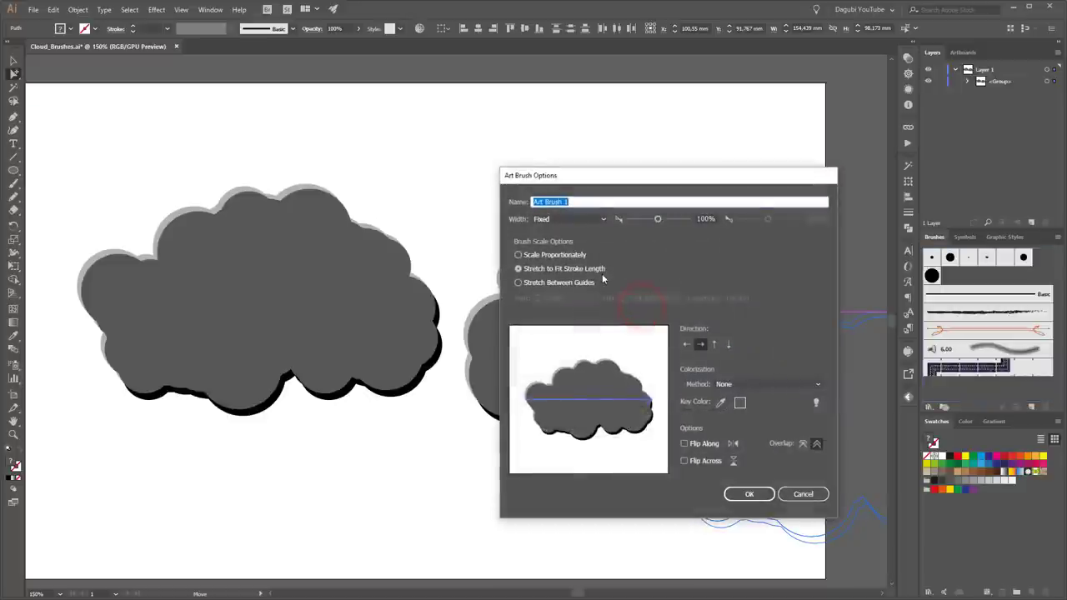
Set the left cloud's art brush to Scale Proportionately with the Tints colorization method, and create it.
{"action": "left_click", "coordinate": [527, 257]}
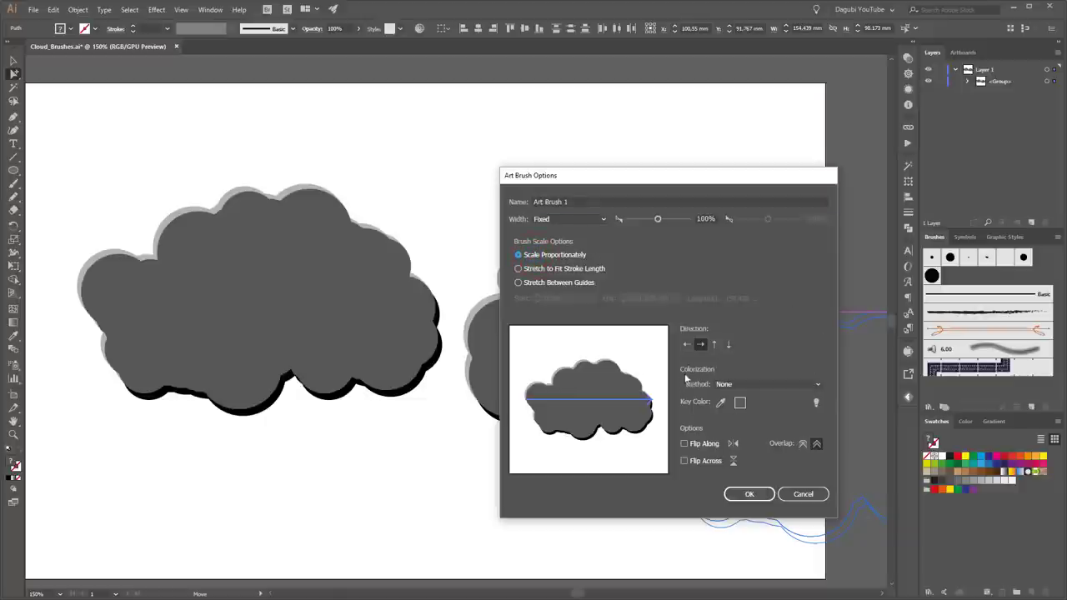
{"action": "left_click", "coordinate": [739, 383]}
{"action": "left_click", "coordinate": [735, 406]}
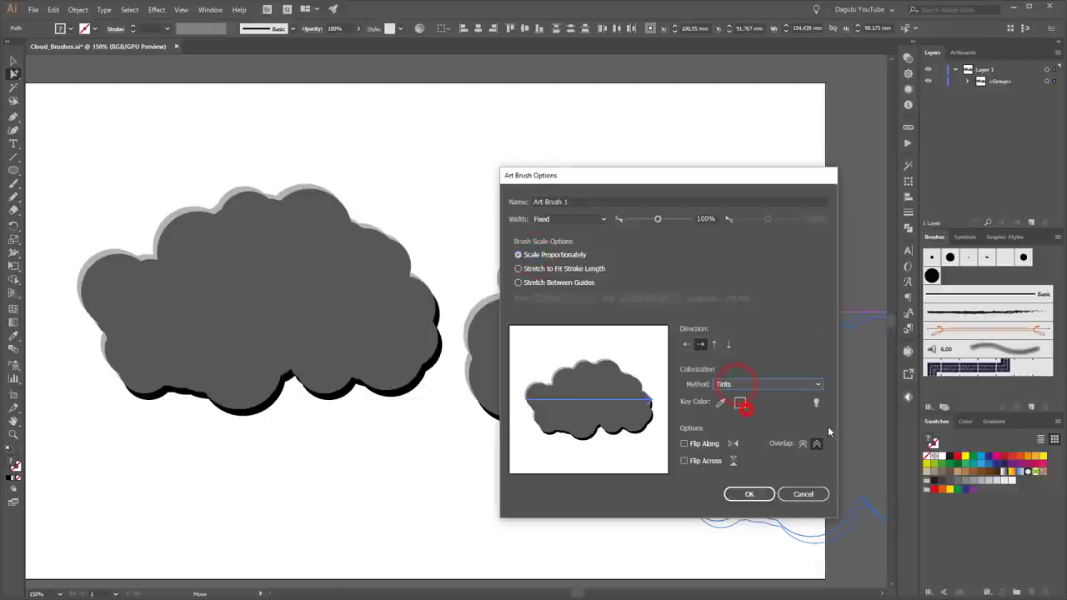
{"action": "left_click", "coordinate": [755, 496]}
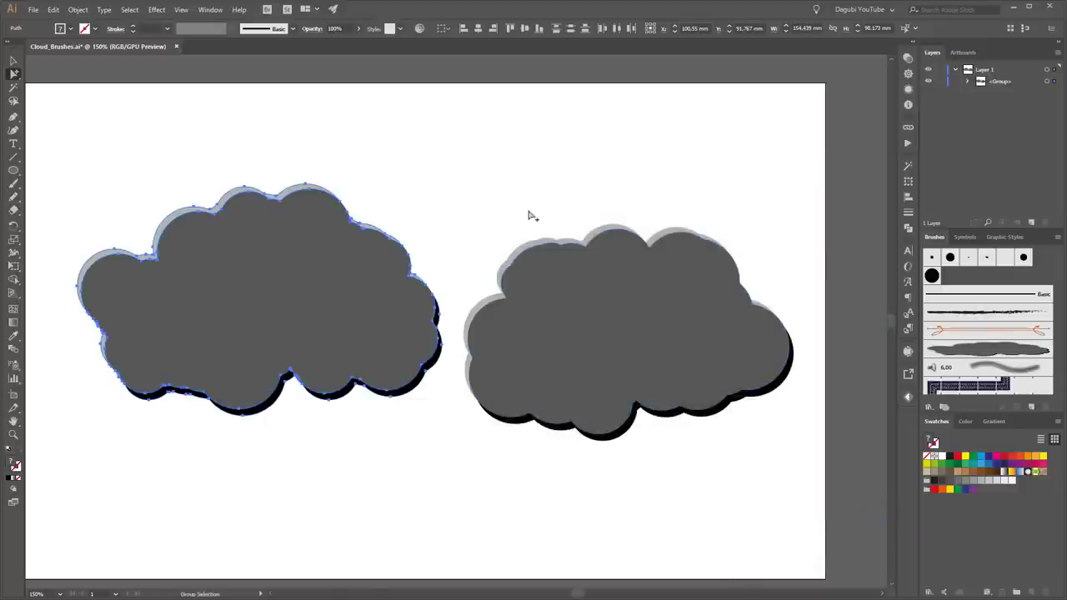
Select every piece of the right cloud with Group Selection and start a new Art Brush from it.
{"action": "left_click_drag", "start_coordinate": [806, 165], "coordinate": [456, 516]}
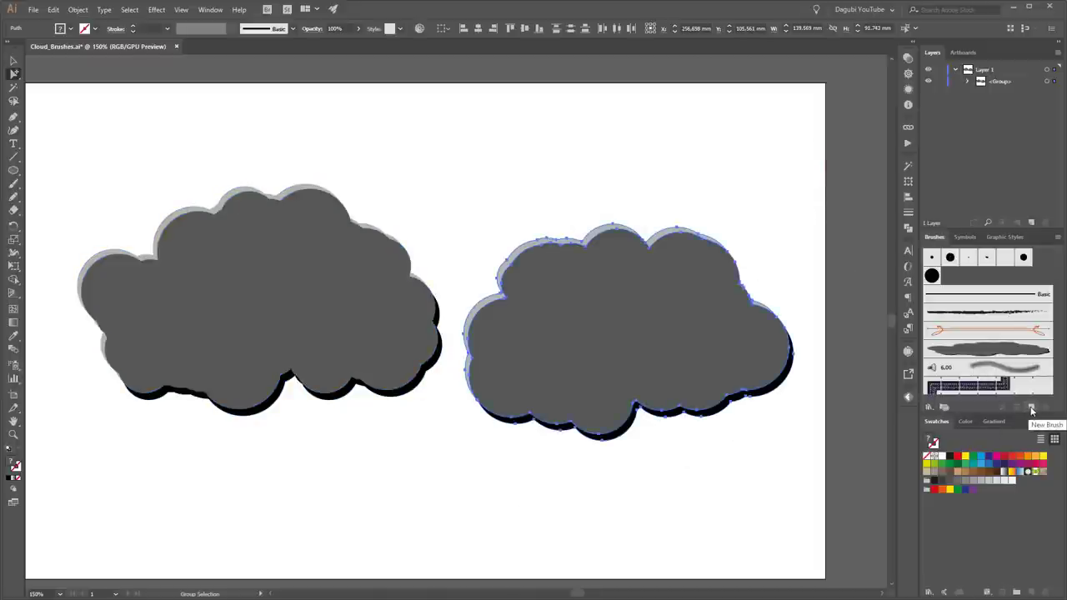
{"action": "left_click", "coordinate": [1032, 409]}
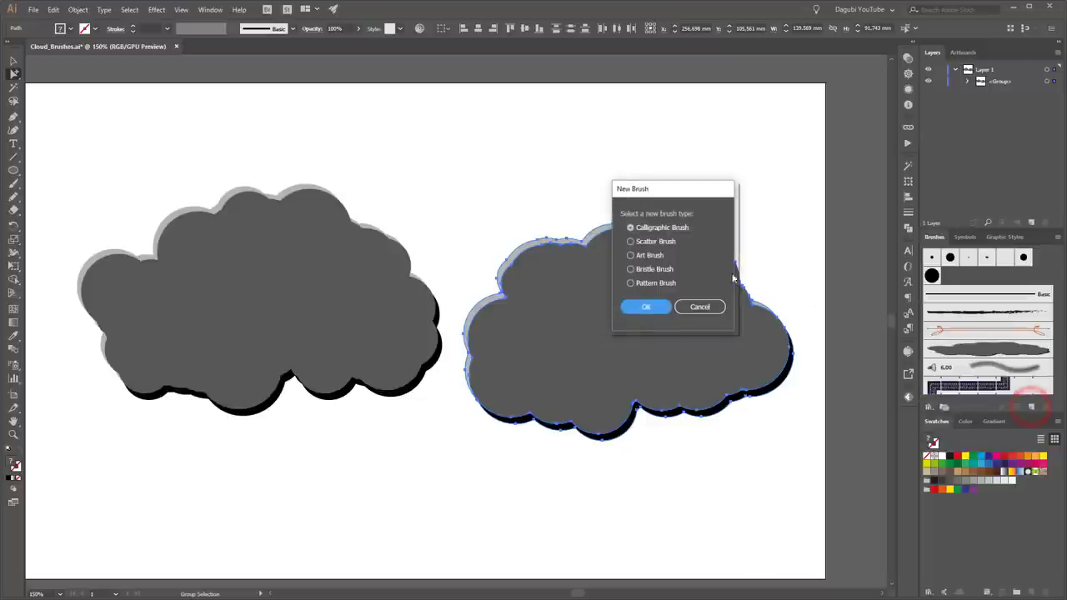
{"action": "left_click", "coordinate": [648, 257]}
{"action": "left_click", "coordinate": [646, 307]}
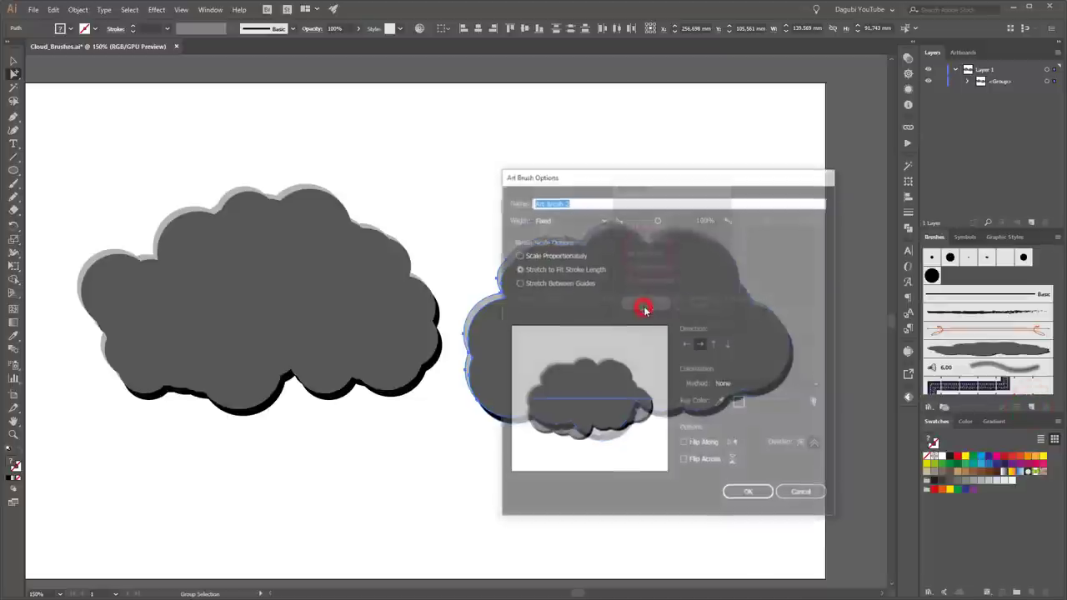
Set the right cloud's art brush to Scale Proportionately with the Tints colorization method, and create it.
{"action": "left_click", "coordinate": [537, 258]}
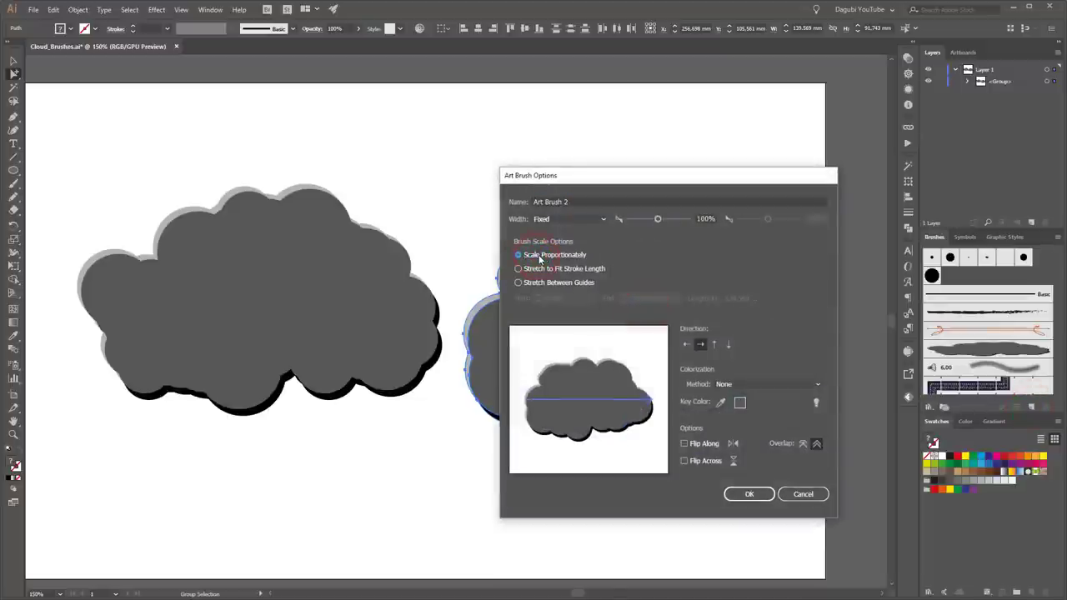
{"action": "left_click", "coordinate": [770, 384]}
{"action": "left_click", "coordinate": [746, 404]}
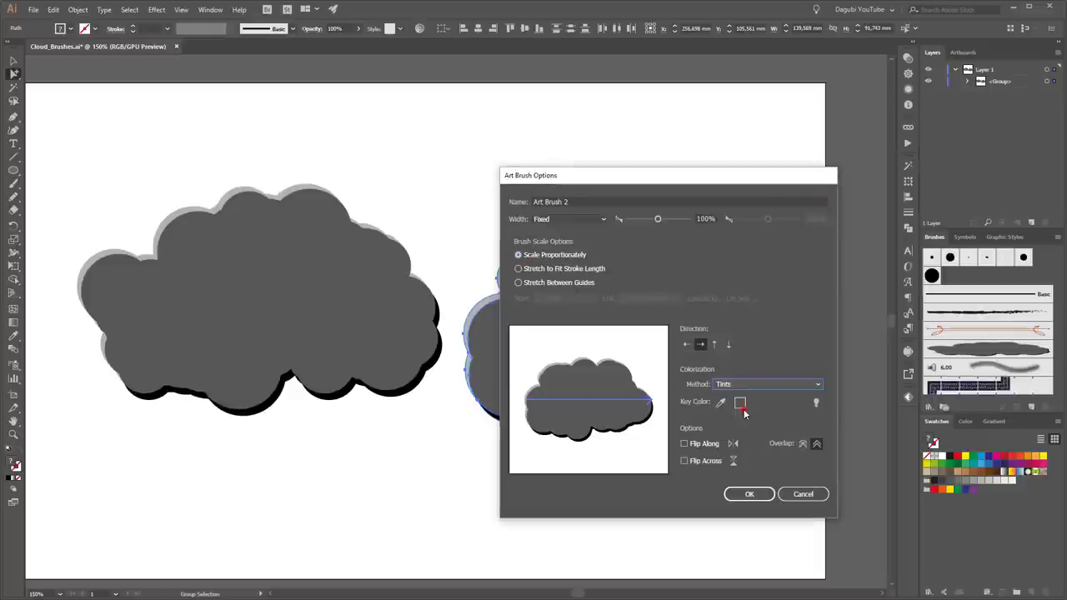
{"action": "left_click", "coordinate": [757, 497]}
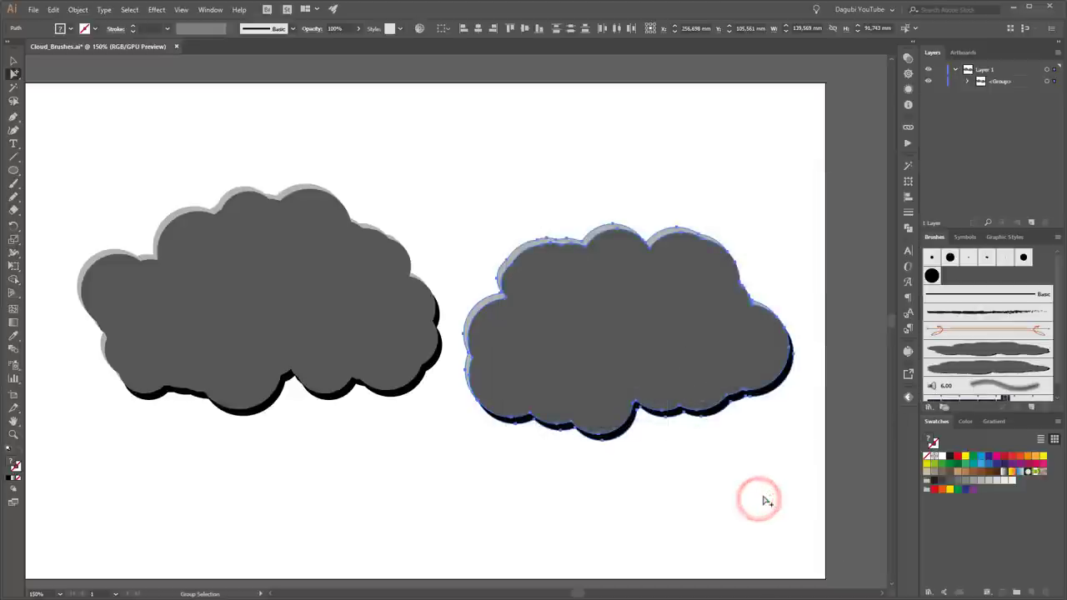
Add a new layer above Layer 1 and hide Layer 1.
{"action": "left_click", "coordinate": [956, 71]}
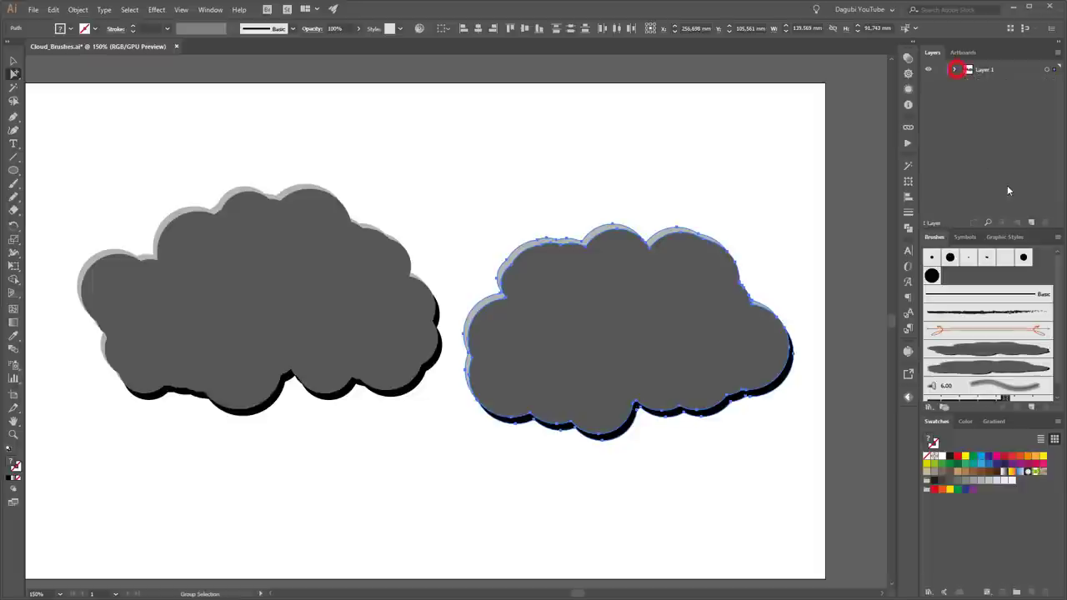
{"action": "left_click", "coordinate": [1031, 222]}
{"action": "left_click", "coordinate": [928, 82]}
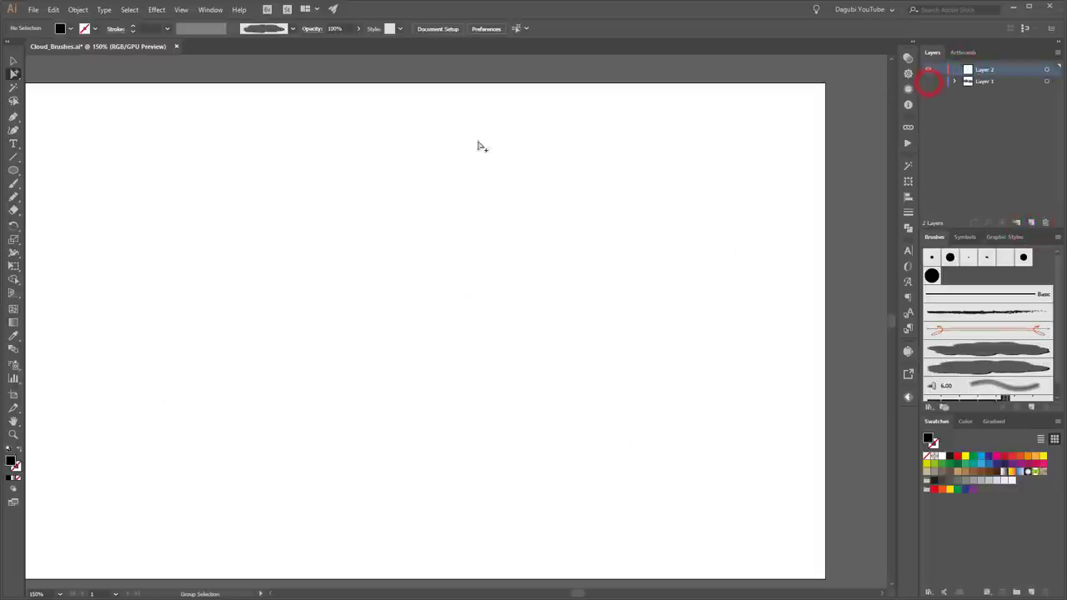
Paint two test clouds on the new layer using the Paintbrush with the left cloud's art brush and a light blue stroke.
{"action": "left_click", "coordinate": [13, 184]}
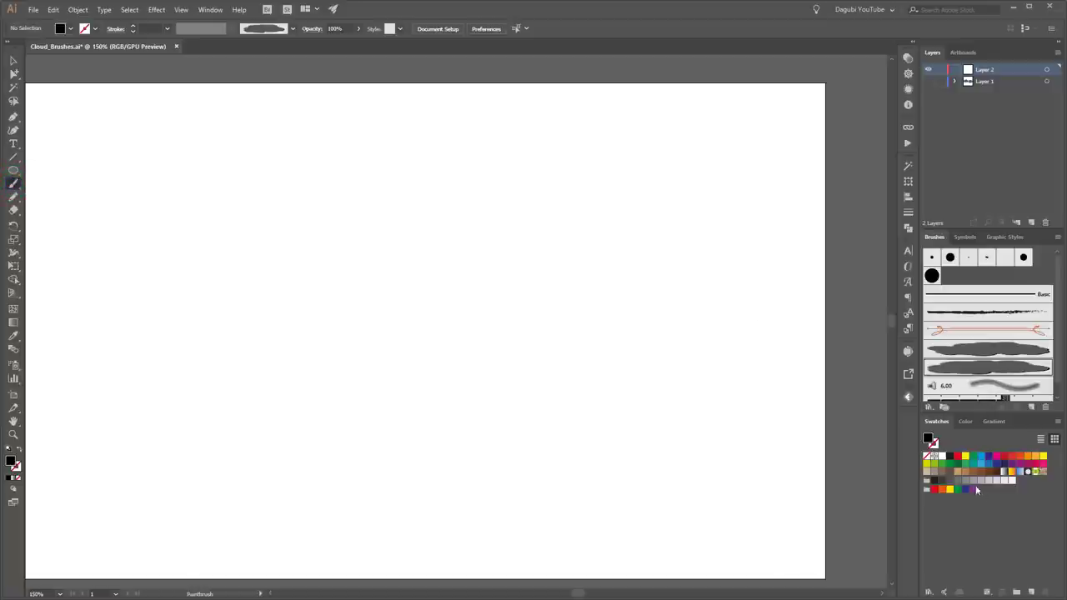
{"action": "left_click", "coordinate": [933, 441]}
{"action": "left_click", "coordinate": [980, 457]}
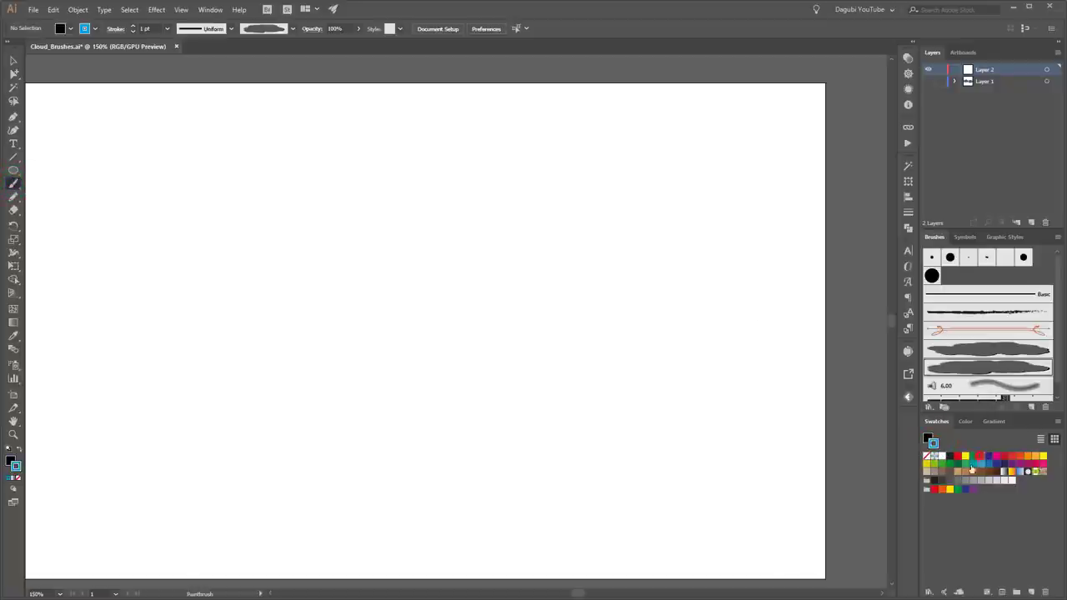
{"action": "left_click", "coordinate": [1000, 348]}
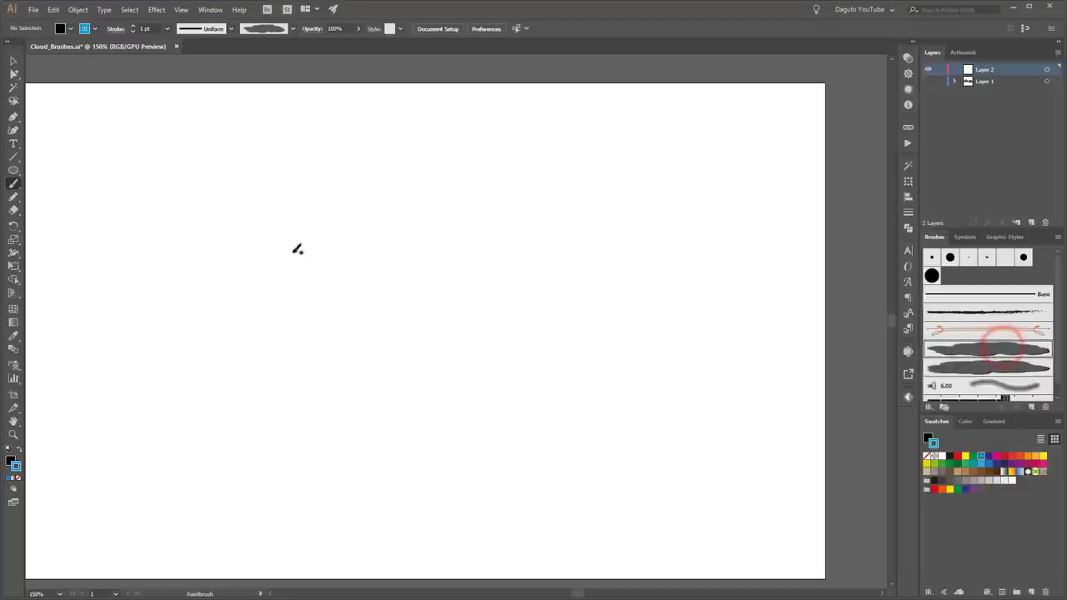
{"action": "scroll", "coordinate": [483, 167], "scroll_direction": "up", "scroll_amount": 1}
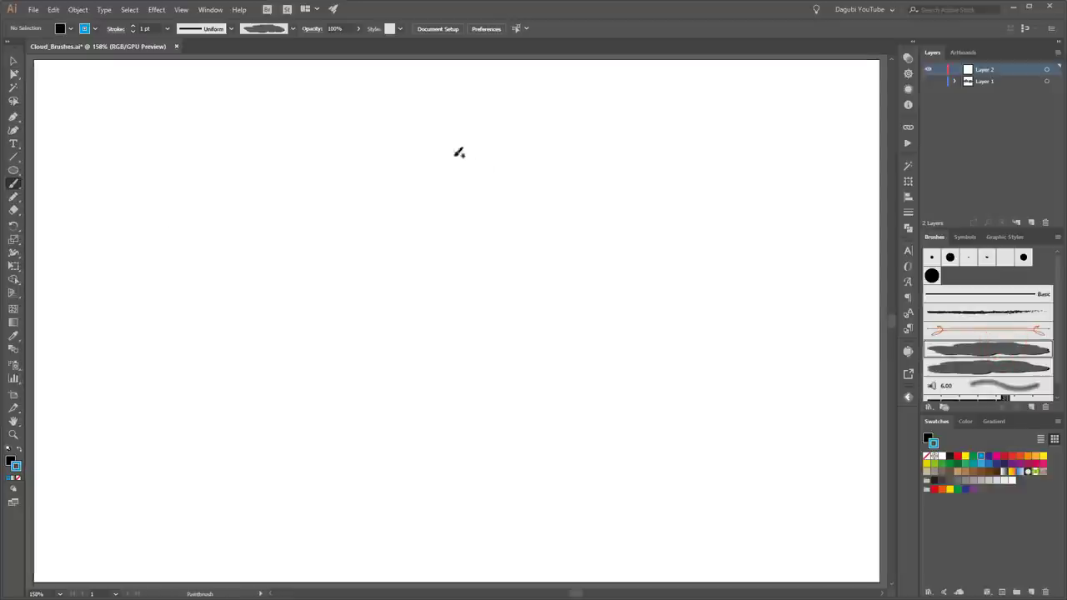
{"action": "left_click_drag", "start_coordinate": [174, 183], "coordinate": [416, 178]}
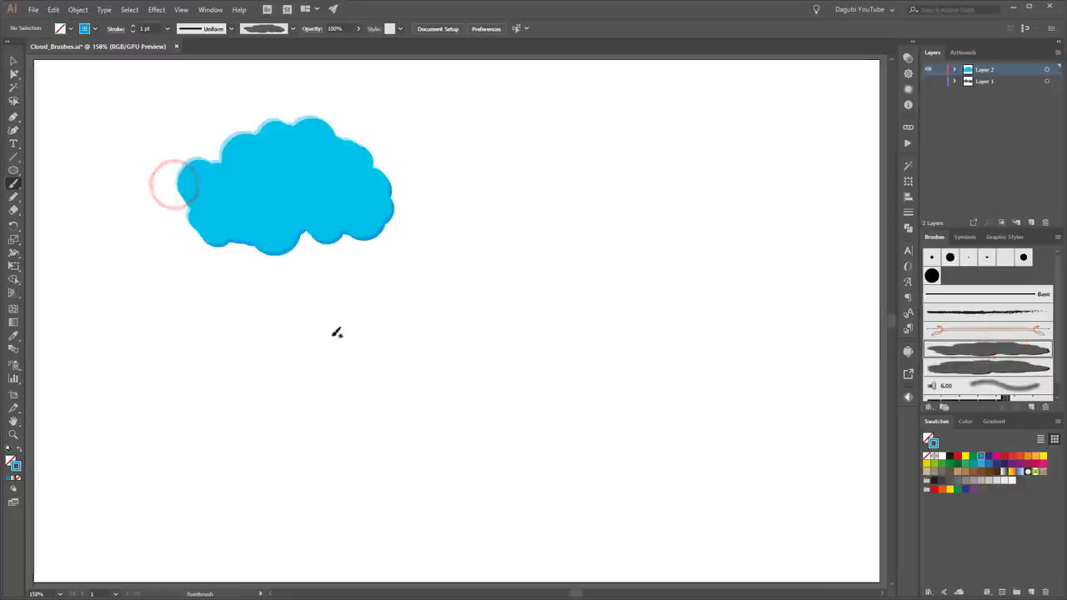
{"action": "mouse_move", "coordinate": [337, 335]}
{"action": "left_mouse_down"}
{"action": "mouse_move", "coordinate": [404, 326]}
{"action": "mouse_move", "coordinate": [530, 350]}
{"action": "left_mouse_up"}
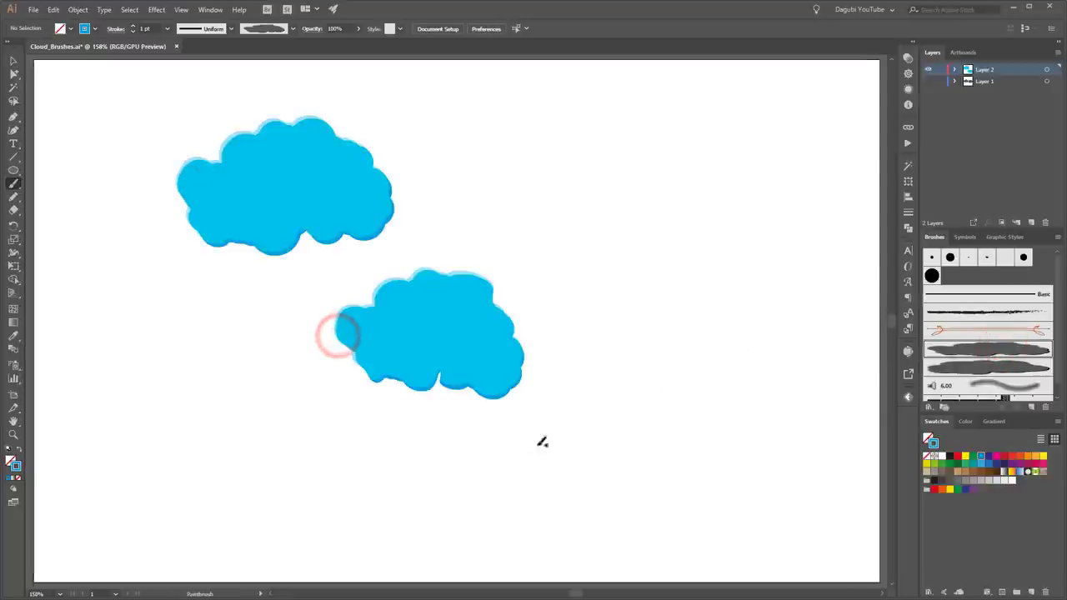
Switch to the right cloud's art brush and paint four light blue test clouds of varying sizes around the artboard.
{"action": "left_click", "coordinate": [981, 367]}
{"action": "mouse_move", "coordinate": [422, 485]}
{"action": "left_mouse_down"}
{"action": "mouse_move", "coordinate": [702, 477]}
{"action": "mouse_move", "coordinate": [730, 460]}
{"action": "left_mouse_up"}
{"action": "left_click_drag", "start_coordinate": [563, 209], "coordinate": [737, 214]}
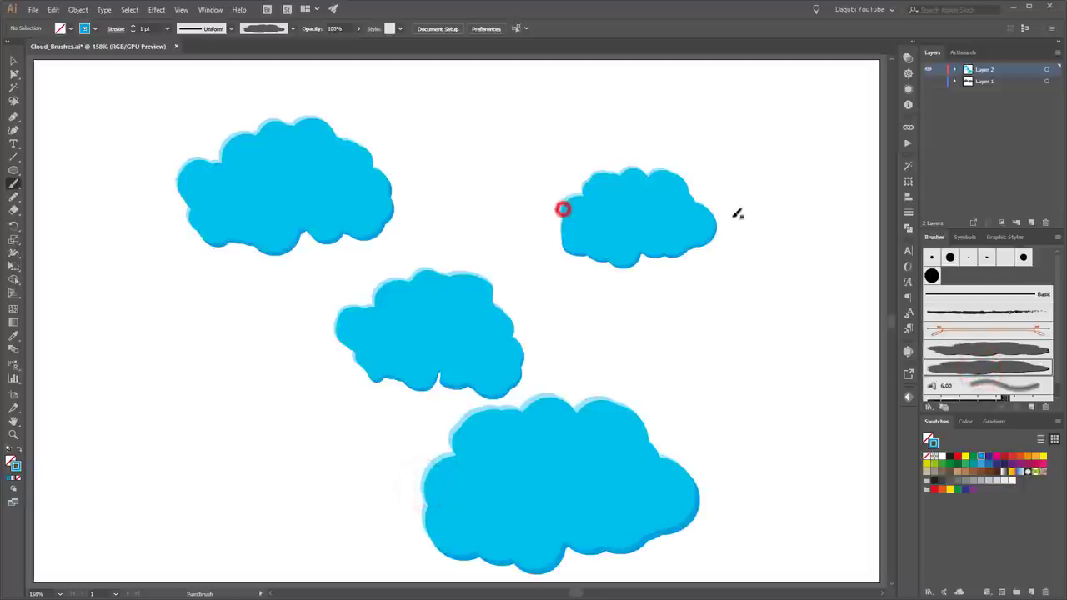
{"action": "left_click_drag", "start_coordinate": [626, 322], "coordinate": [808, 316]}
{"action": "left_click_drag", "start_coordinate": [445, 167], "coordinate": [560, 125]}
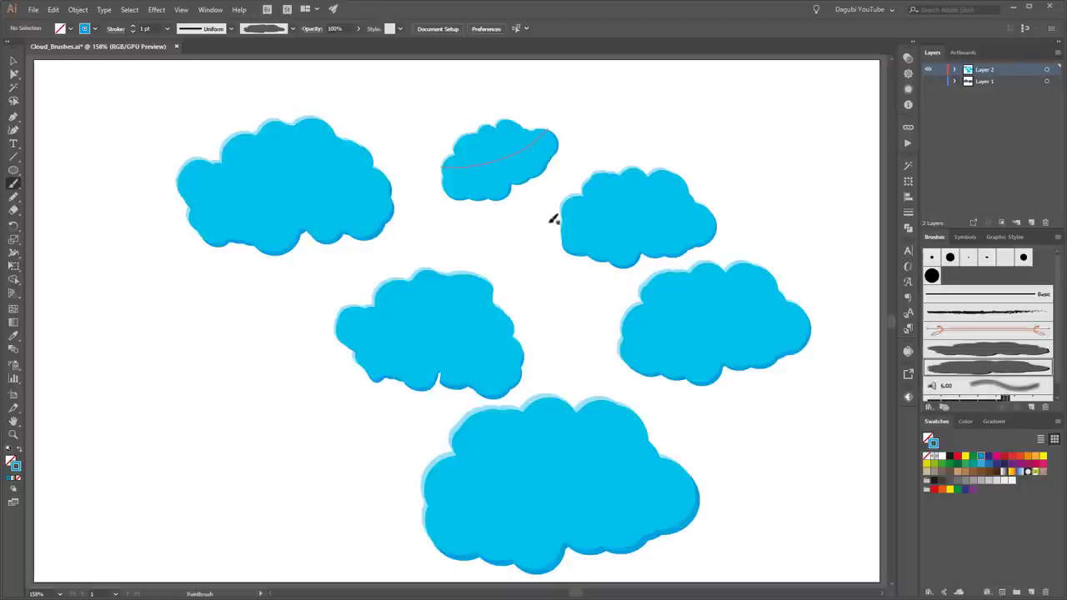
Delete all the painted test clouds and switch the visible layer from Layer 2 back to Layer 1.
{"action": "key", "text": "v"}
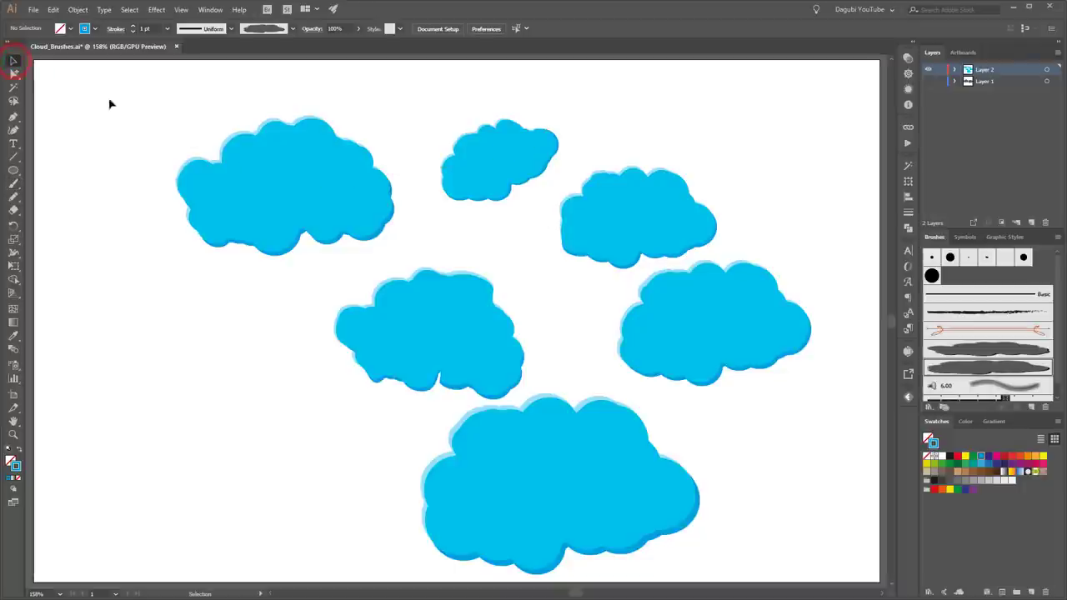
{"action": "left_click_drag", "start_coordinate": [114, 100], "coordinate": [837, 533]}
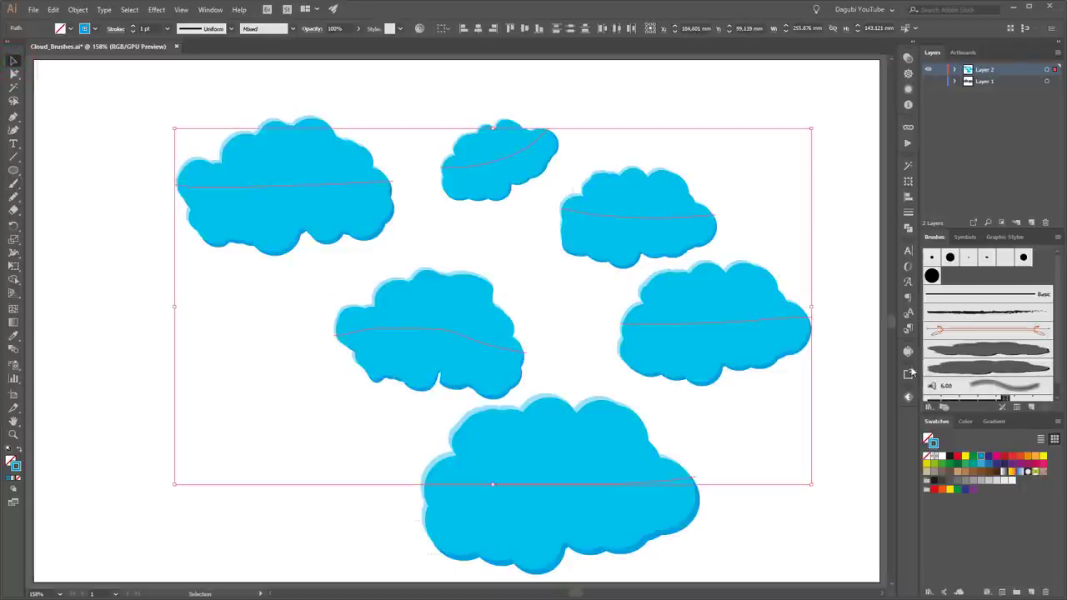
{"action": "key", "text": "Delete"}
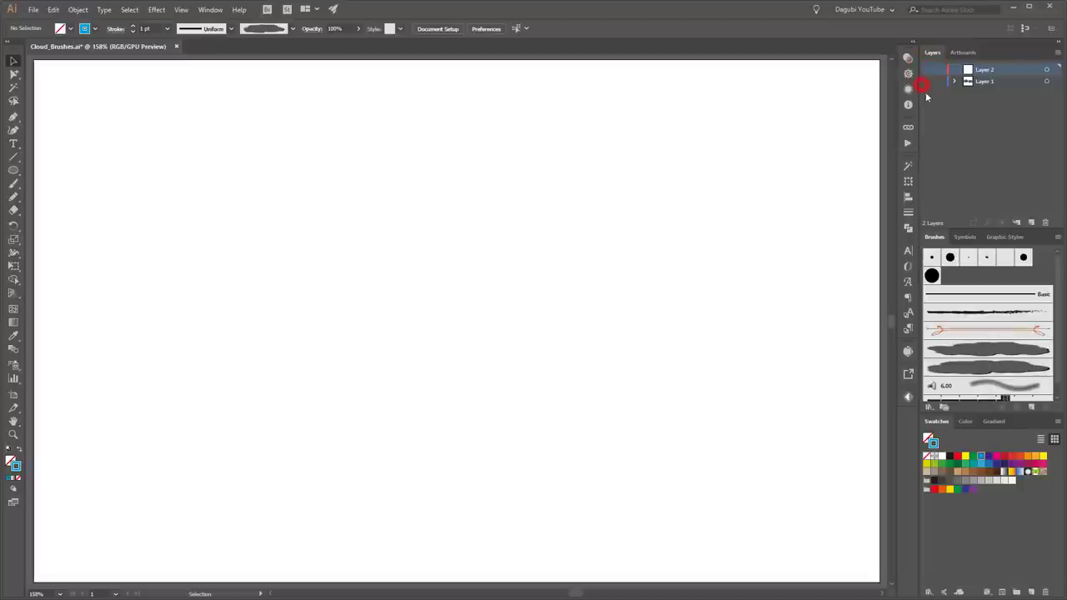
{"action": "left_click", "coordinate": [930, 87]}
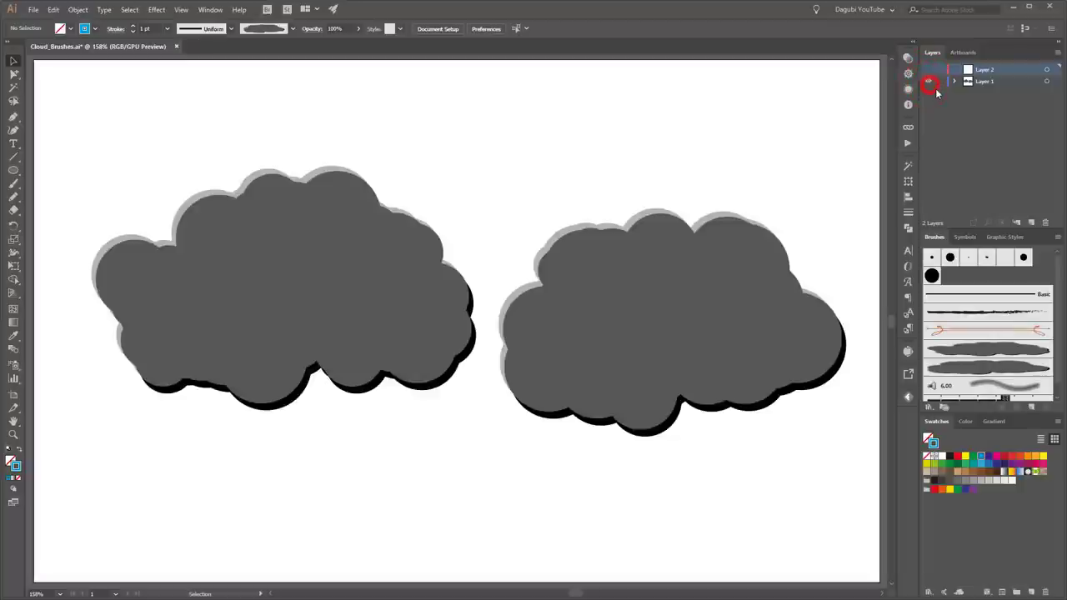
Duplicate the left cloud's long grey highlight above the cloud and its black shadow shape below the cloud.
{"action": "left_click", "coordinate": [13, 73], "text": "alt"}
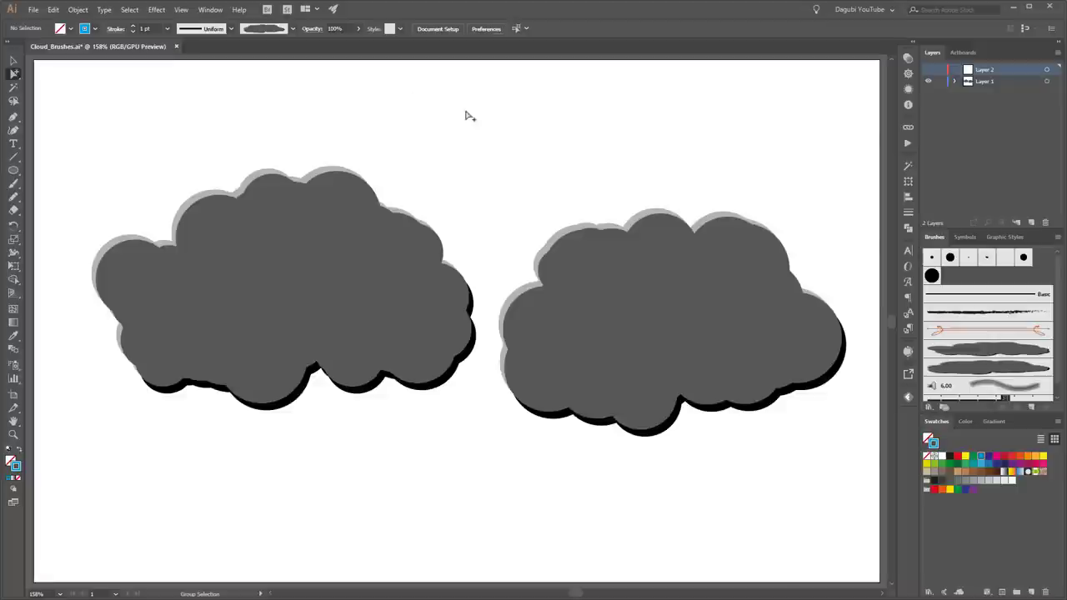
{"action": "left_click", "coordinate": [200, 198]}
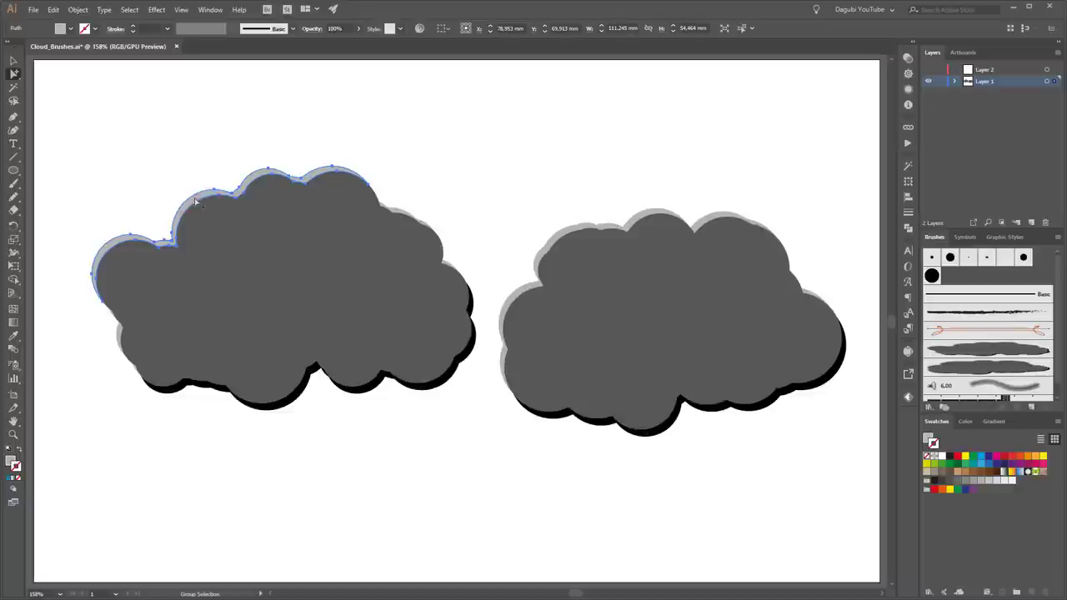
{"action": "left_click_drag", "start_coordinate": [196, 201], "coordinate": [210, 106]}
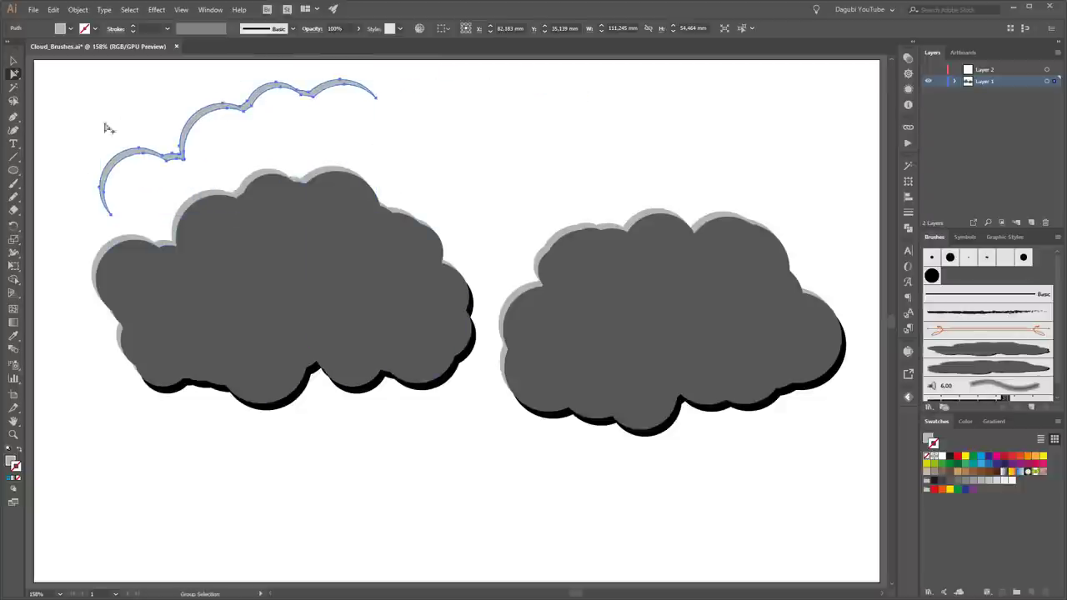
{"action": "left_click", "coordinate": [282, 407]}
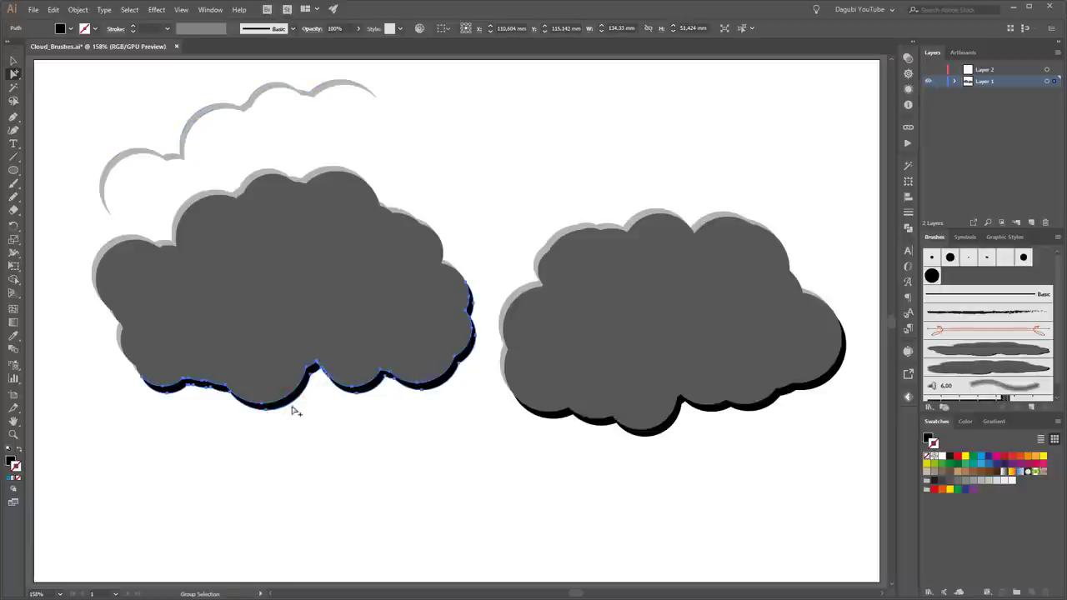
{"action": "key", "text": "ctrl"}
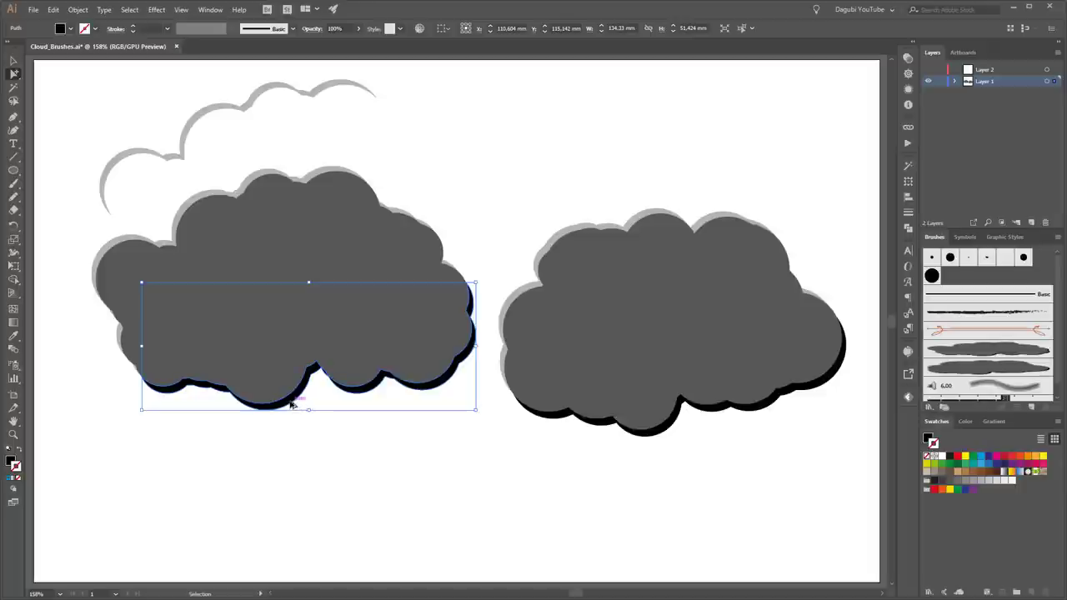
{"action": "left_click_drag", "start_coordinate": [290, 404], "coordinate": [250, 542]}
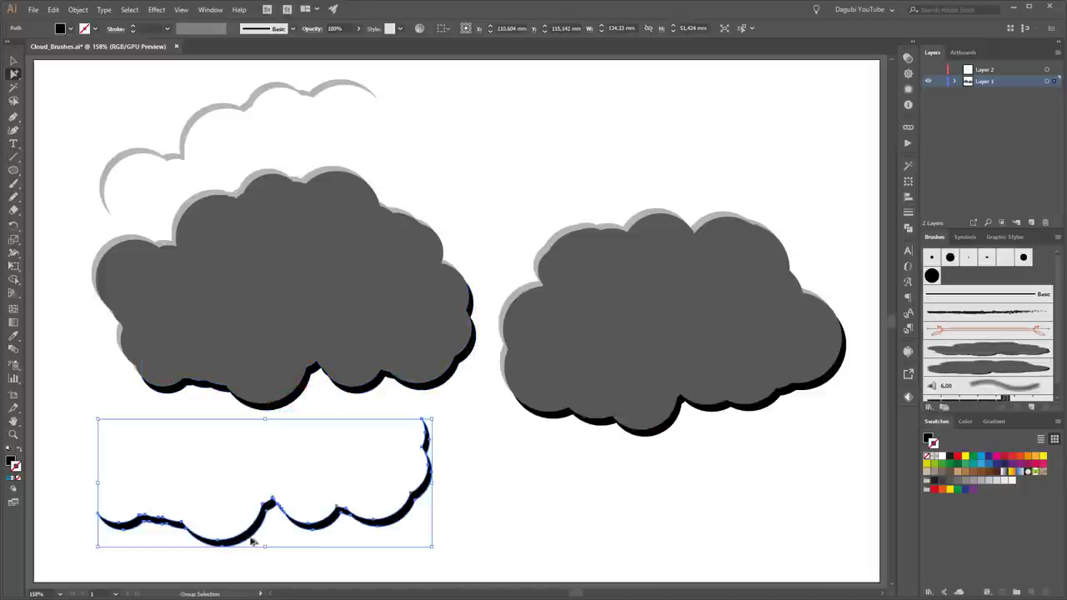
Duplicate the right cloud's long left-side highlight above the cloud and its black shadow shape below the cloud.
{"action": "left_click", "coordinate": [639, 216]}
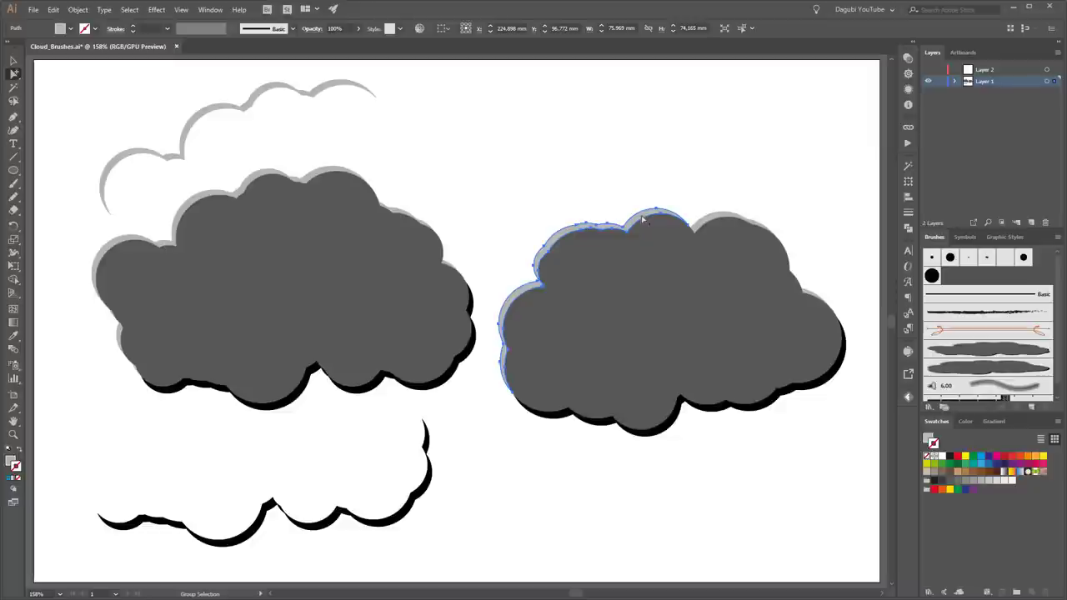
{"action": "left_click_drag", "start_coordinate": [643, 219], "coordinate": [716, 91]}
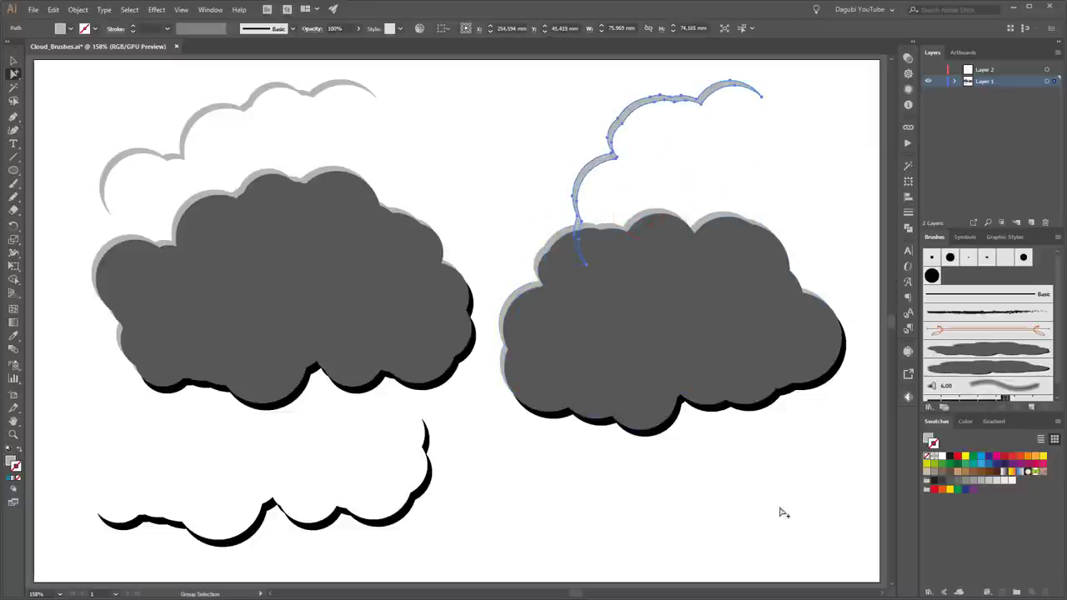
{"action": "left_click", "coordinate": [666, 428]}
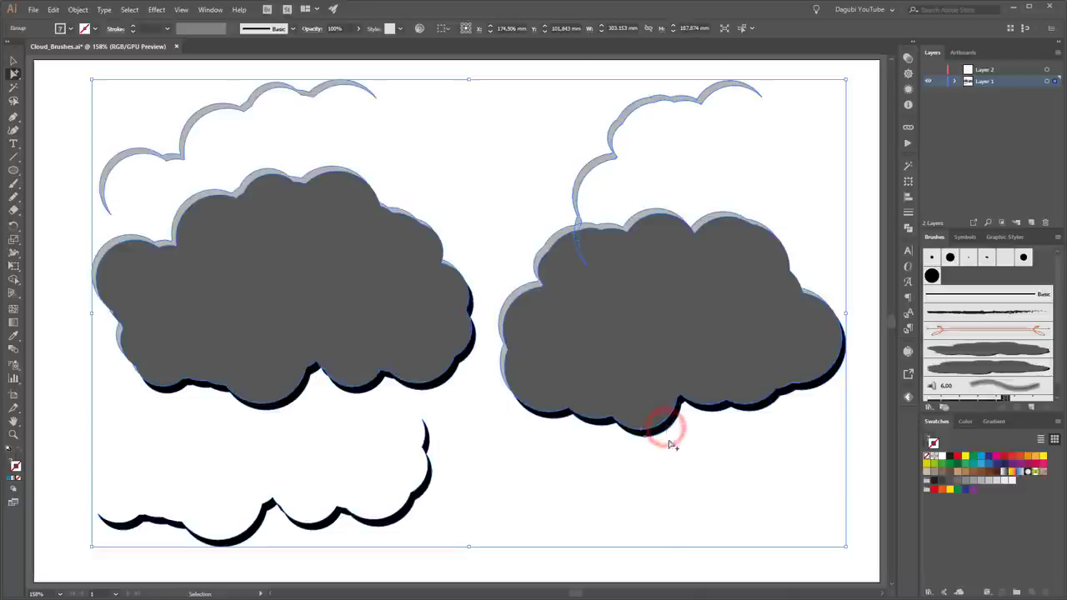
{"action": "left_click", "coordinate": [730, 488]}
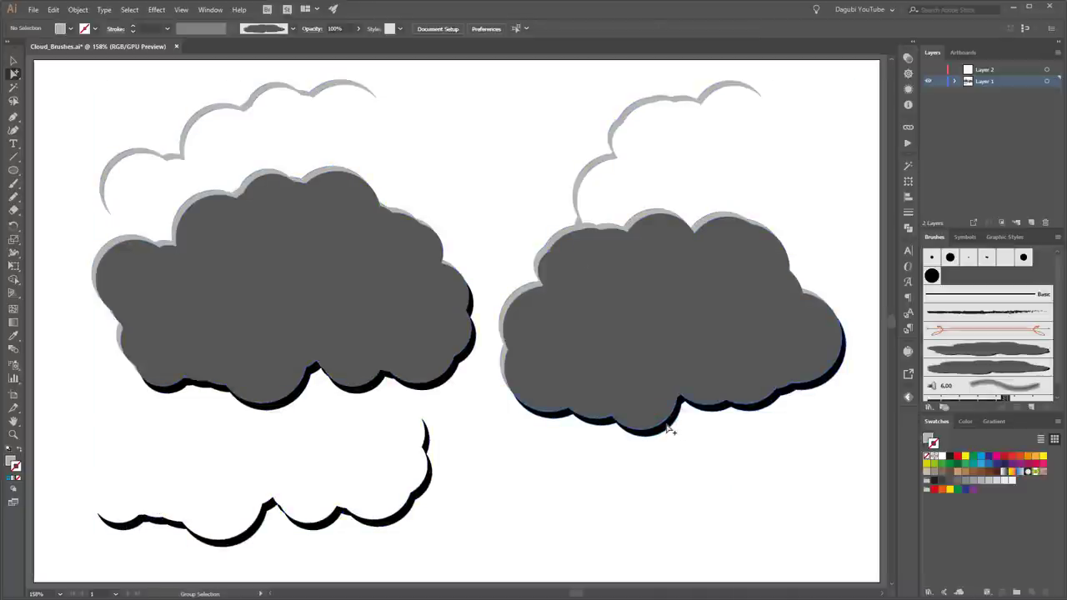
{"action": "left_click", "coordinate": [667, 427]}
{"action": "left_click_drag", "start_coordinate": [667, 427], "coordinate": [656, 543]}
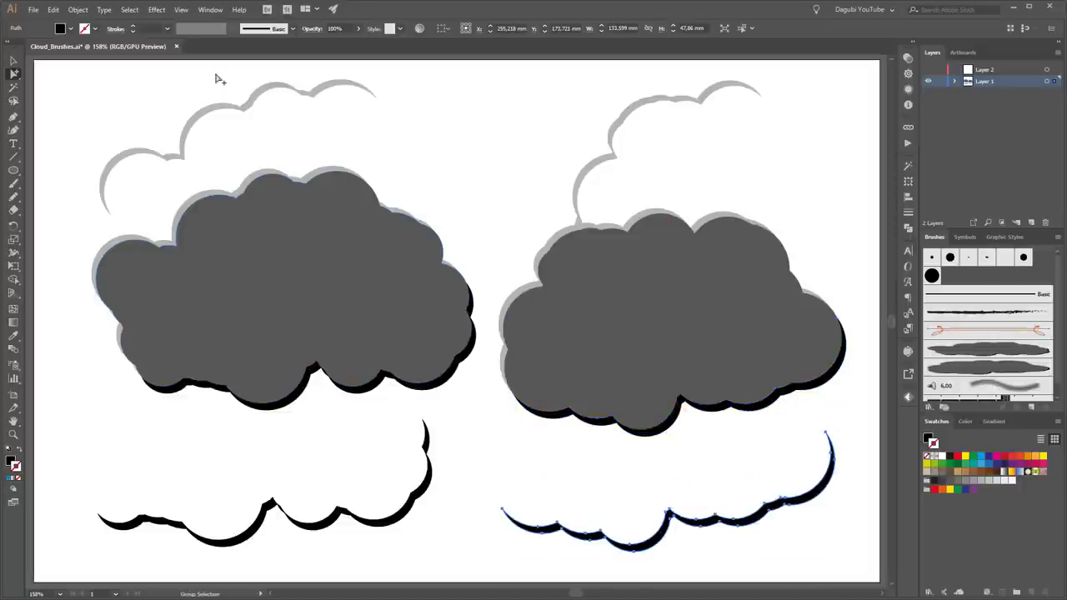
{"action": "left_click", "coordinate": [273, 88]}
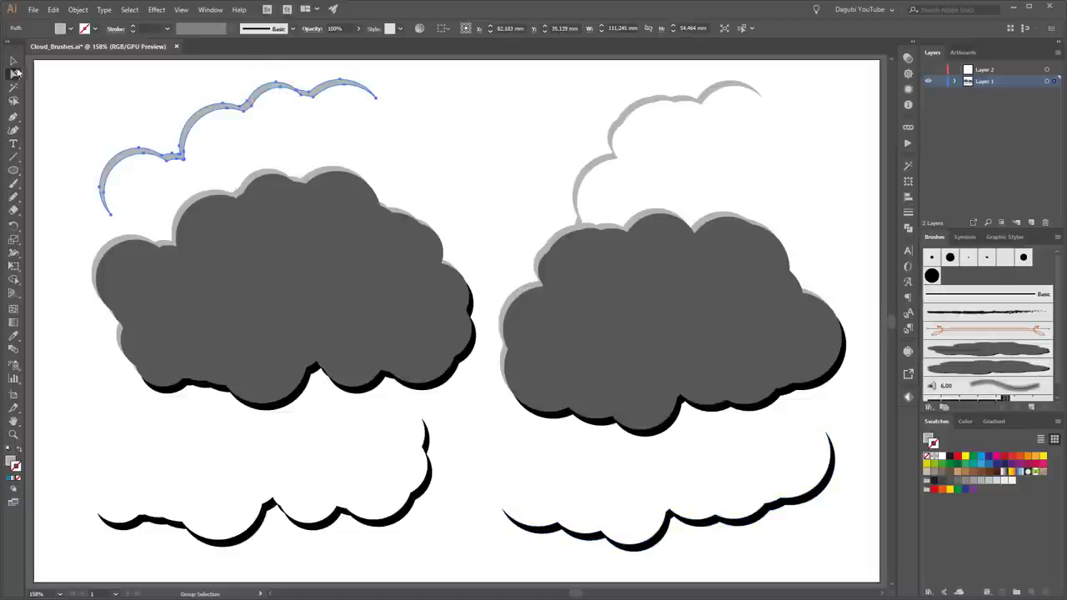
{"action": "left_click", "coordinate": [14, 64]}
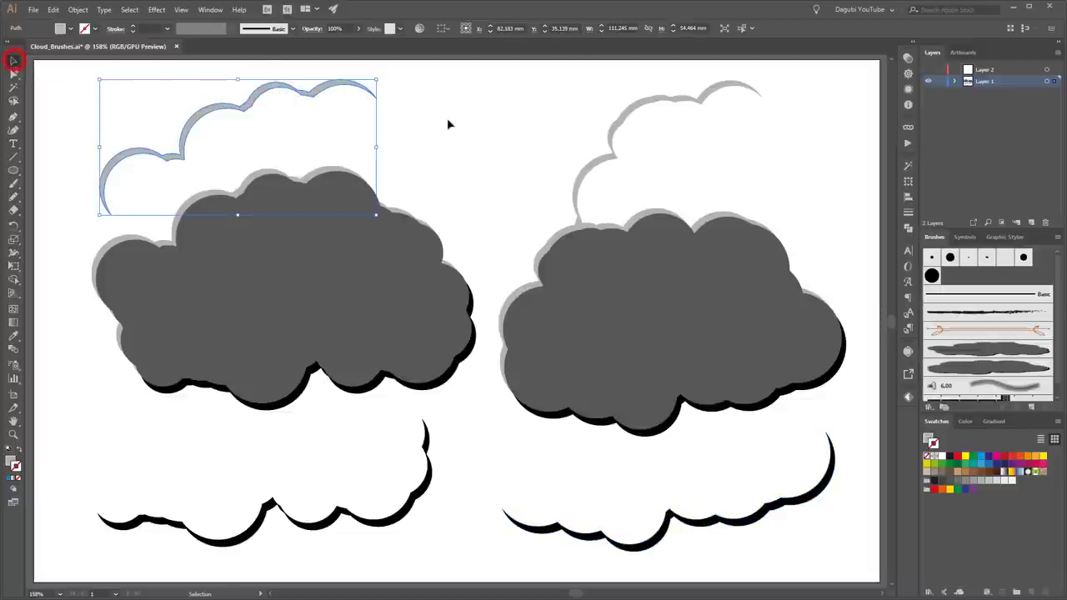
{"action": "left_click", "coordinate": [448, 115]}
{"action": "left_click", "coordinate": [288, 90]}
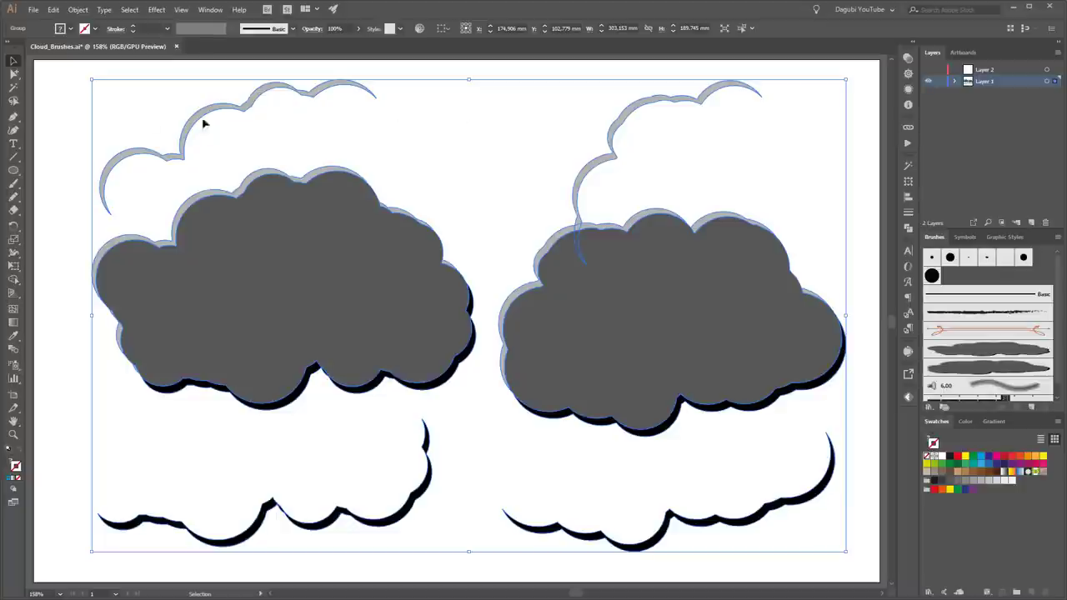
{"action": "left_click", "coordinate": [15, 75]}
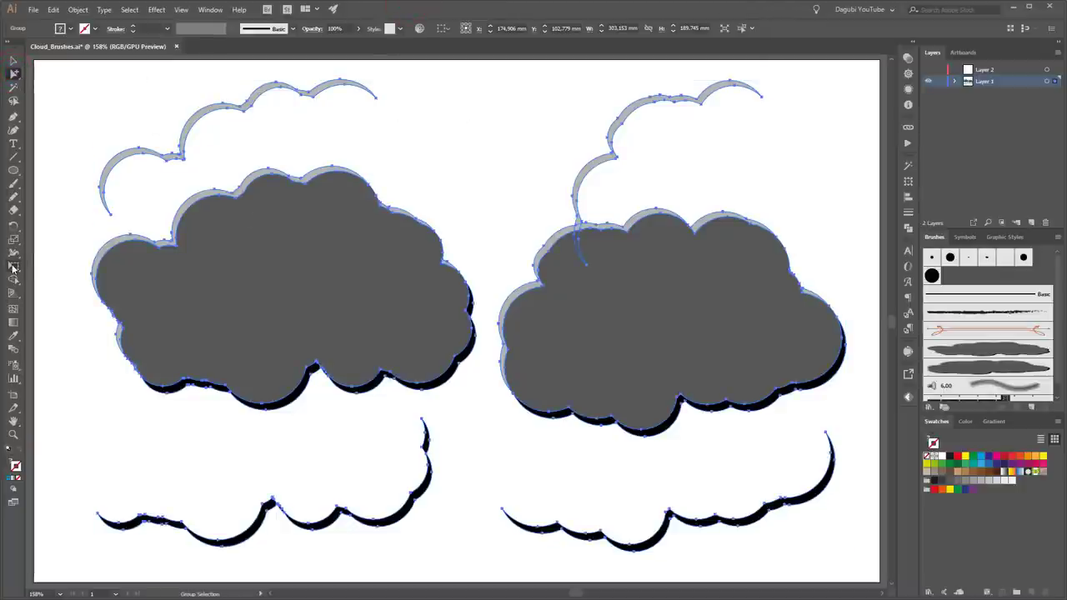
Rotate the duplicated highlight above the left cloud clockwise with Free Transform until it lies roughly horizontal.
{"action": "left_click", "coordinate": [13, 266]}
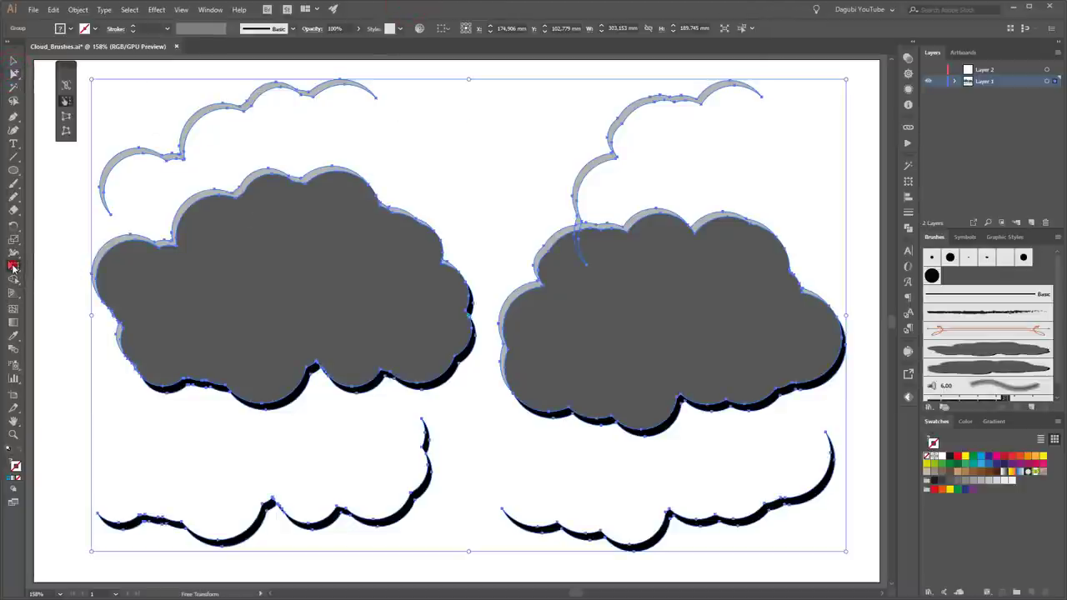
{"action": "left_click", "coordinate": [515, 72]}
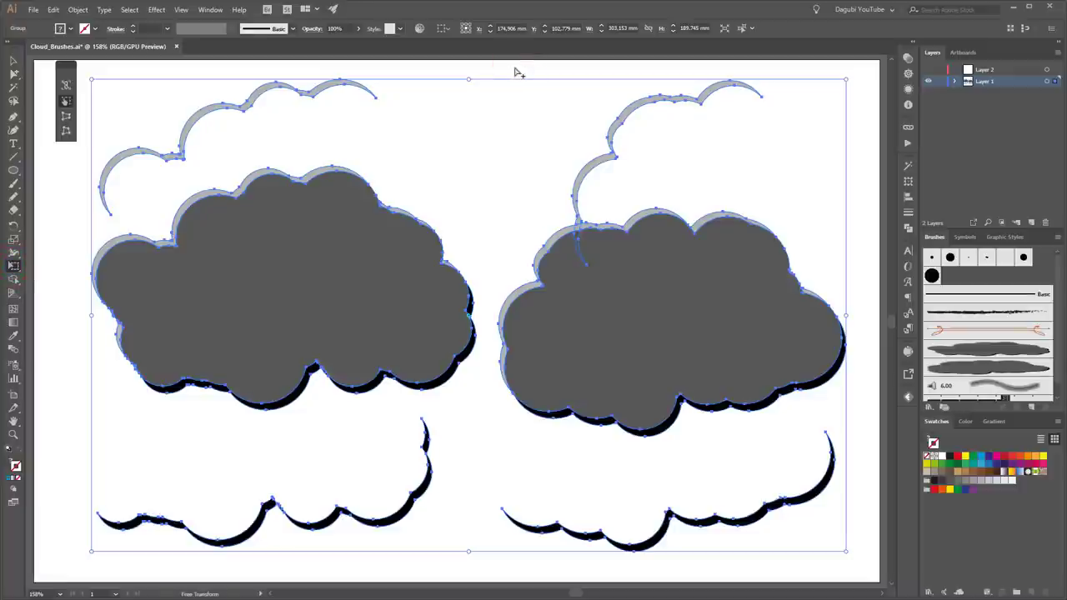
{"action": "left_click", "coordinate": [64, 202]}
{"action": "left_click", "coordinate": [67, 190]}
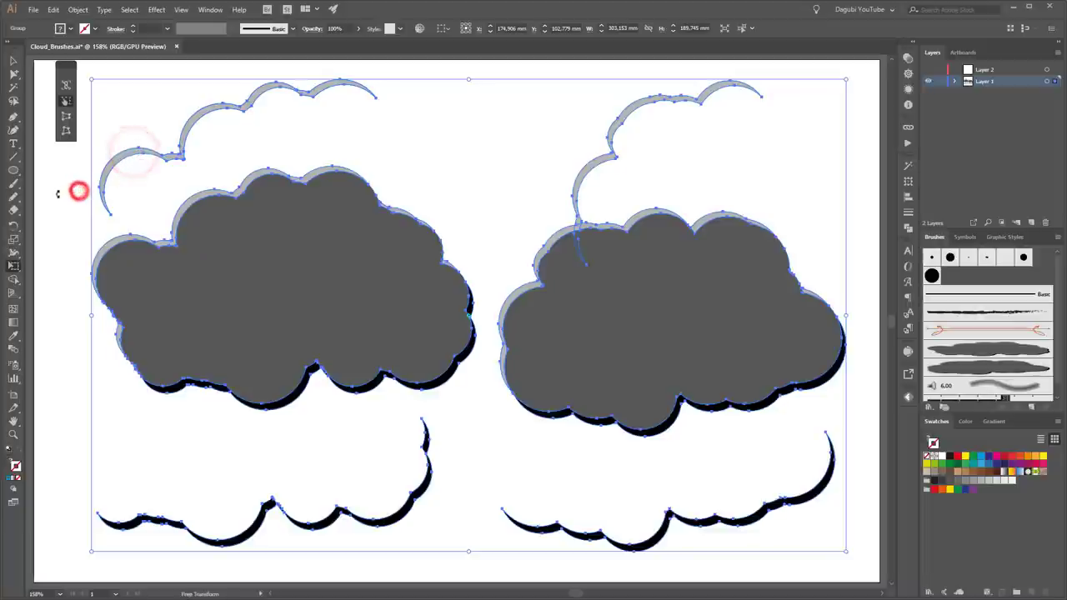
{"action": "left_click", "coordinate": [127, 152]}
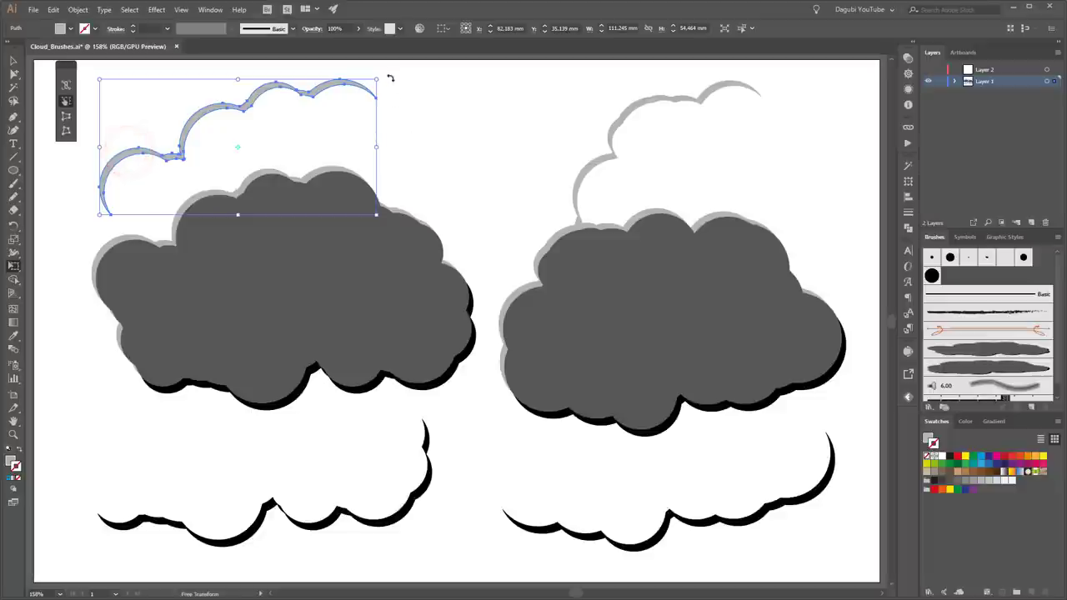
{"action": "left_click_drag", "start_coordinate": [389, 75], "coordinate": [394, 130]}
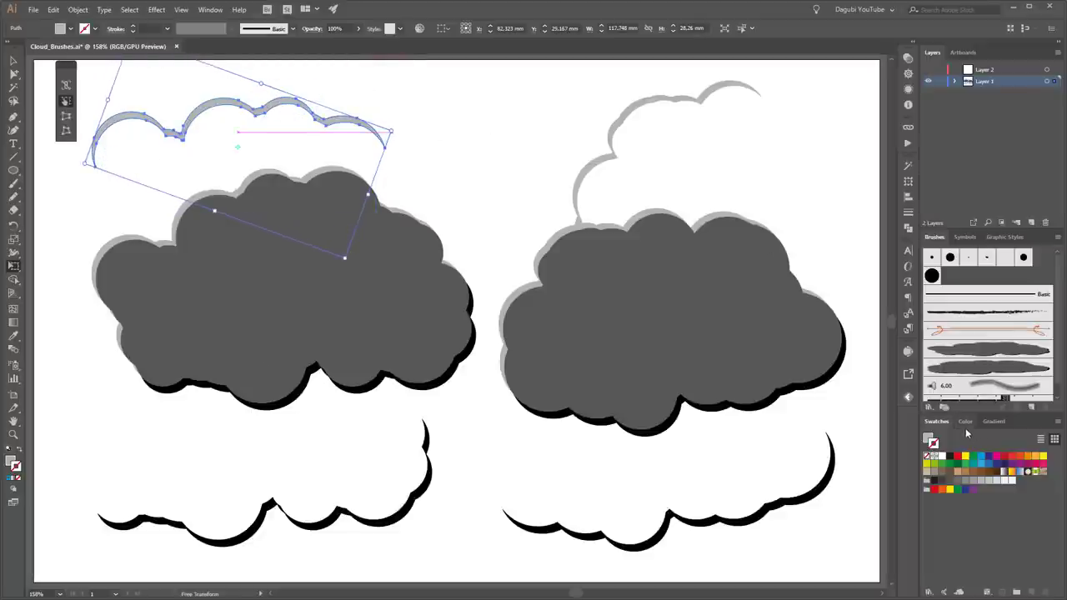
Give the left highlight copy a black fill (000000) and no stroke.
{"action": "left_click", "coordinate": [967, 422]}
{"action": "left_click", "coordinate": [933, 497]}
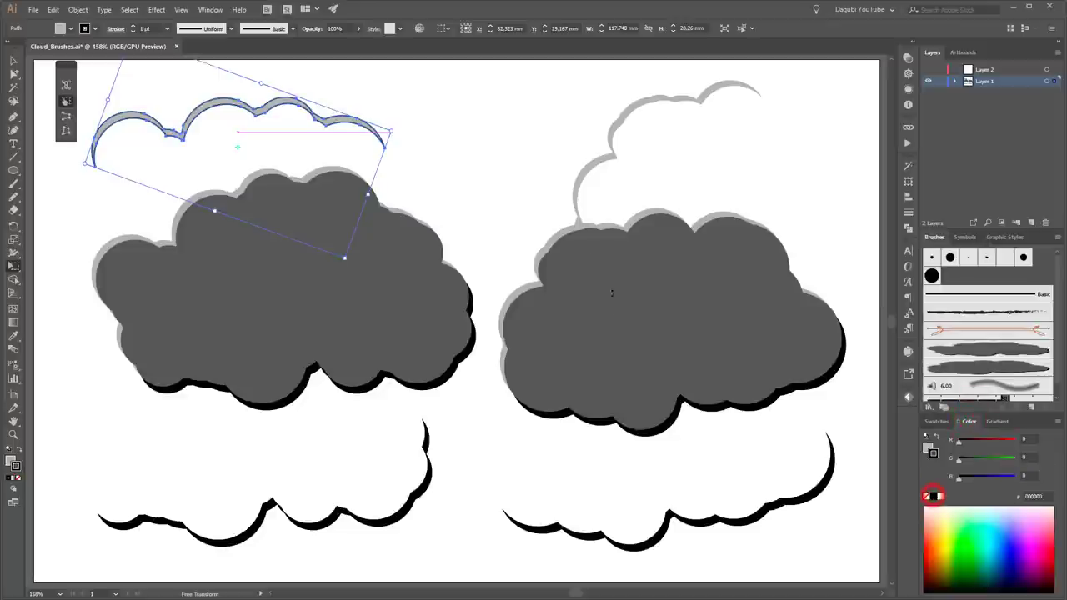
{"action": "left_click", "coordinate": [926, 498]}
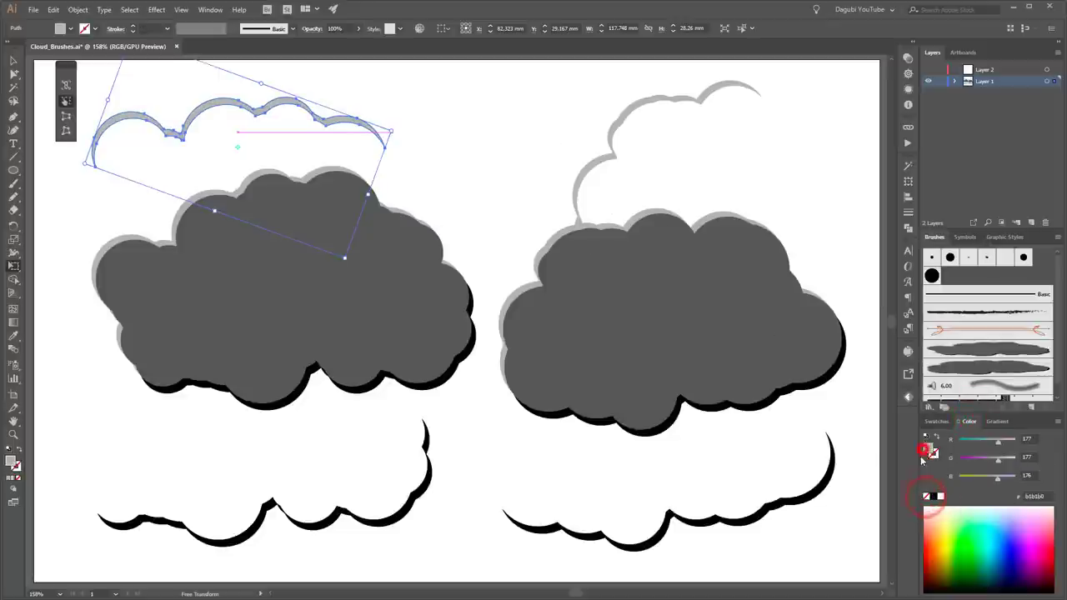
{"action": "left_click", "coordinate": [934, 496]}
Rotate the highlight copy above the right cloud clockwise into a level arch and fill it with black.
{"action": "left_click", "coordinate": [565, 142]}
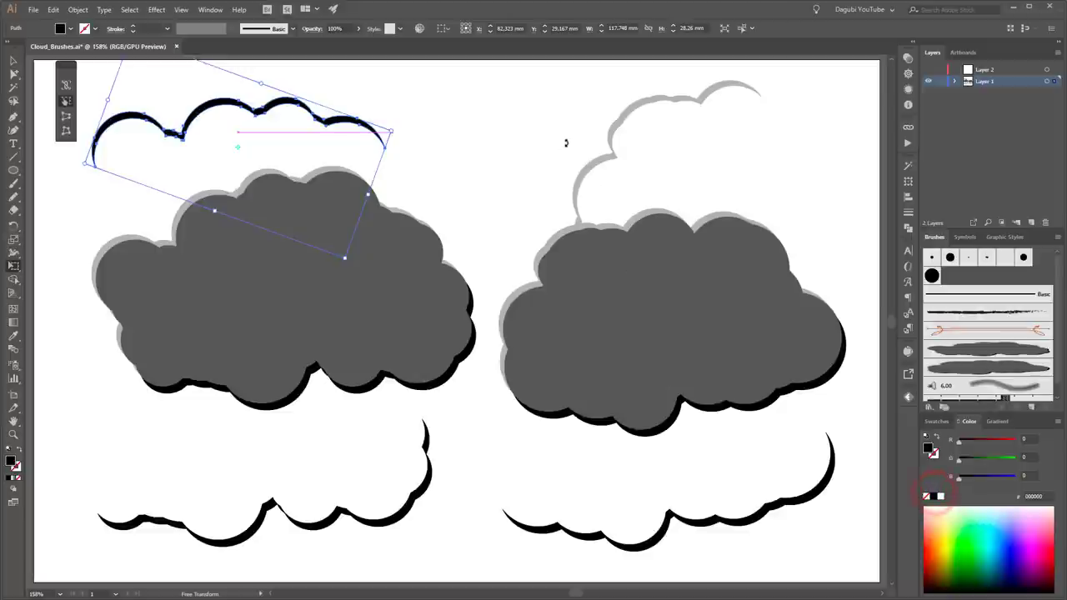
{"action": "left_click", "coordinate": [646, 107]}
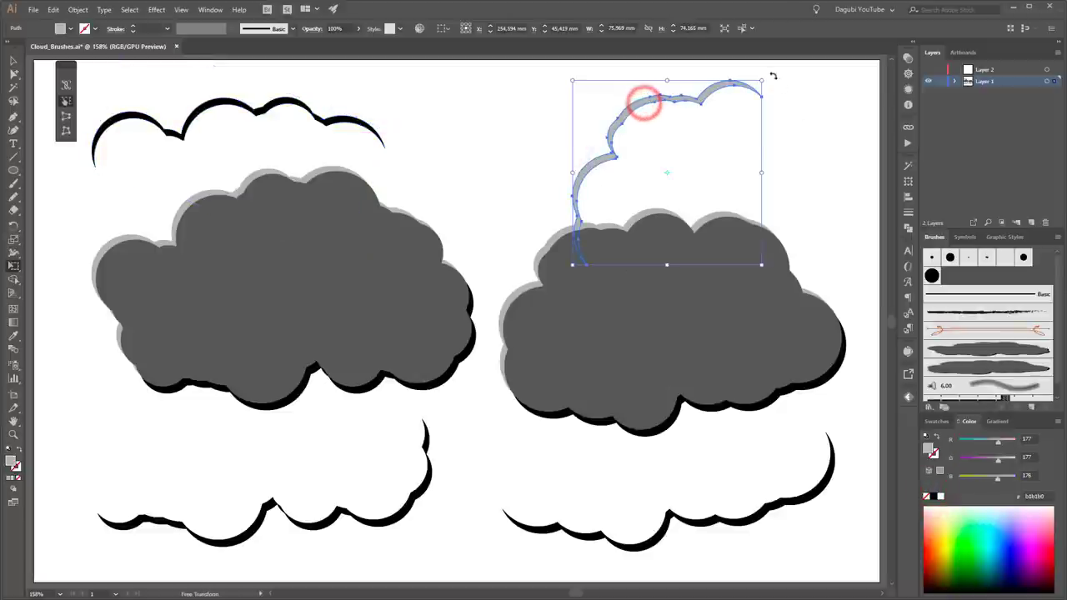
{"action": "left_click_drag", "start_coordinate": [771, 77], "coordinate": [811, 176]}
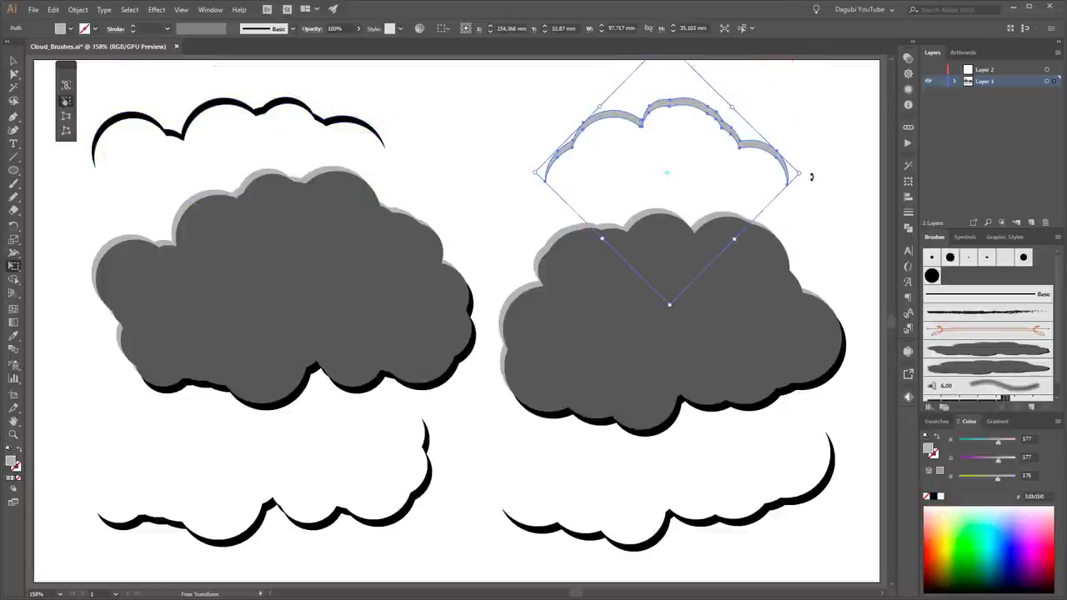
{"action": "left_click", "coordinate": [933, 496]}
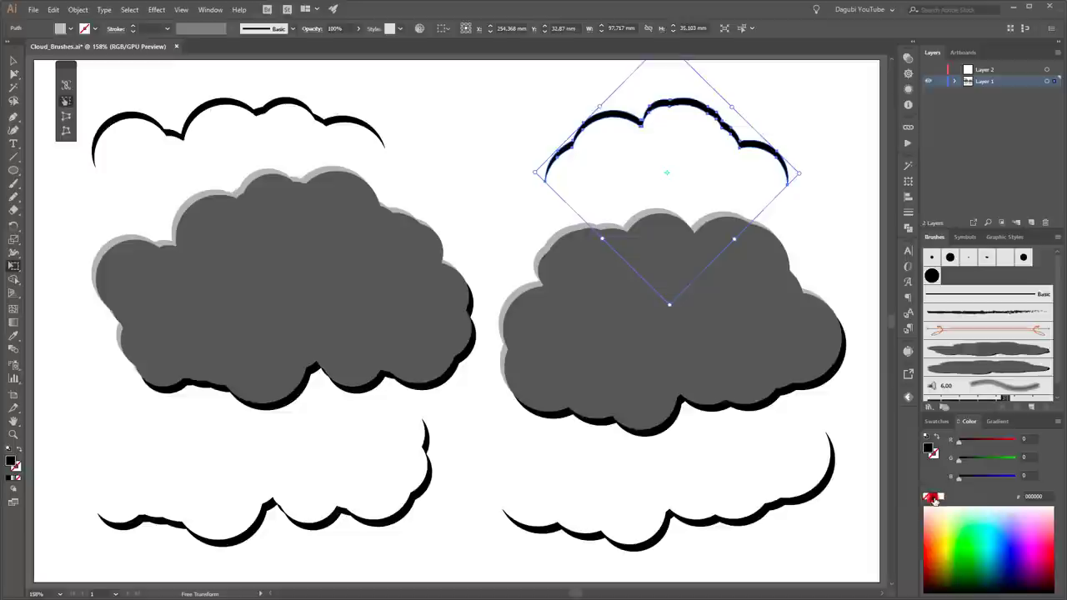
Rotate the two black shadow copies below the clouds slightly clockwise so they lie more level.
{"action": "left_click", "coordinate": [425, 483], "text": "ctrl"}
{"action": "left_click_drag", "start_coordinate": [452, 427], "coordinate": [458, 473]}
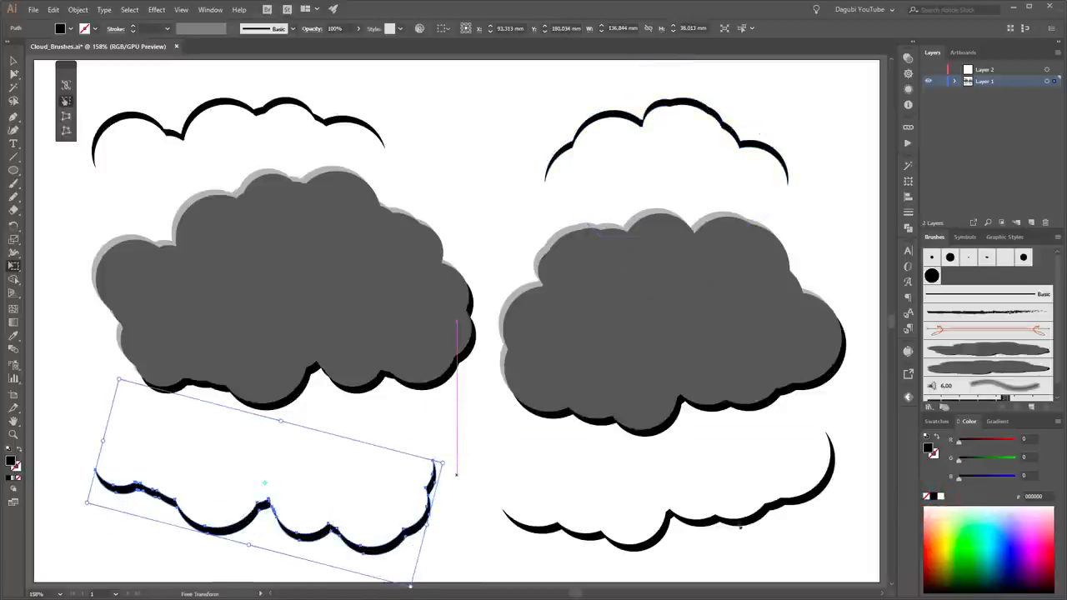
{"action": "left_click", "coordinate": [753, 512], "text": "ctrl"}
{"action": "left_click_drag", "start_coordinate": [856, 449], "coordinate": [859, 492]}
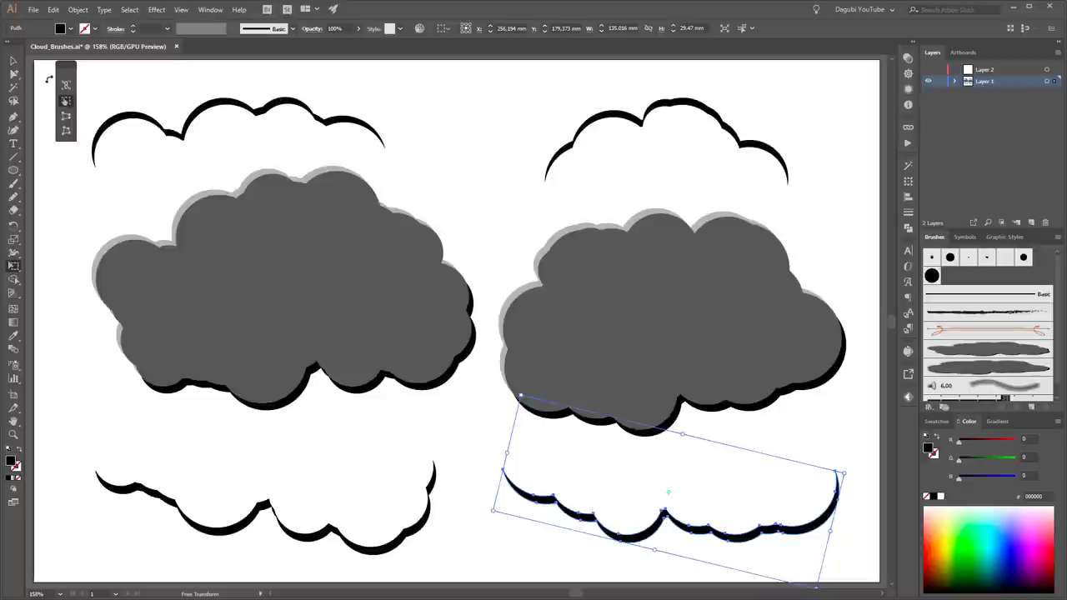
Create an art brush from the left highlight copy, scaled proportionately and with the Tints colorization method.
{"action": "left_click_drag", "start_coordinate": [14, 75], "coordinate": [43, 80]}
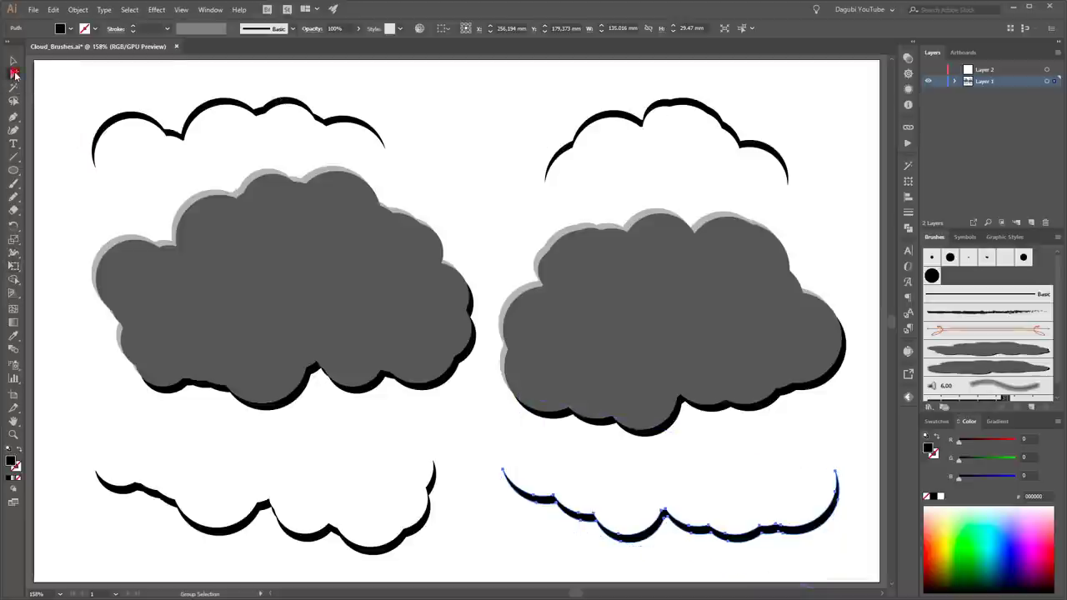
{"action": "left_click", "coordinate": [150, 88]}
{"action": "left_click", "coordinate": [215, 103]}
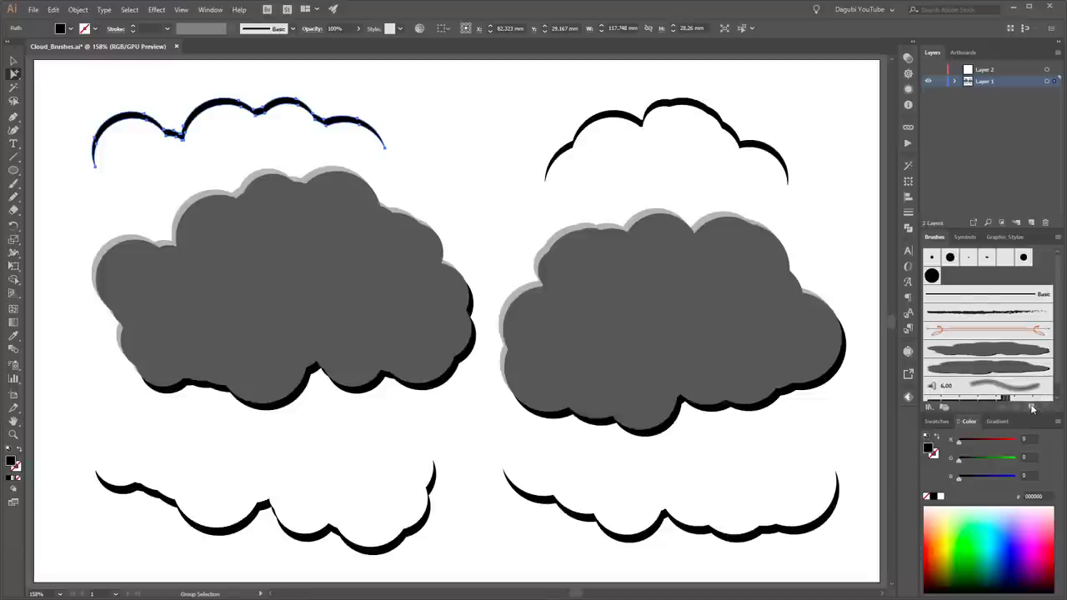
{"action": "left_click", "coordinate": [1033, 410]}
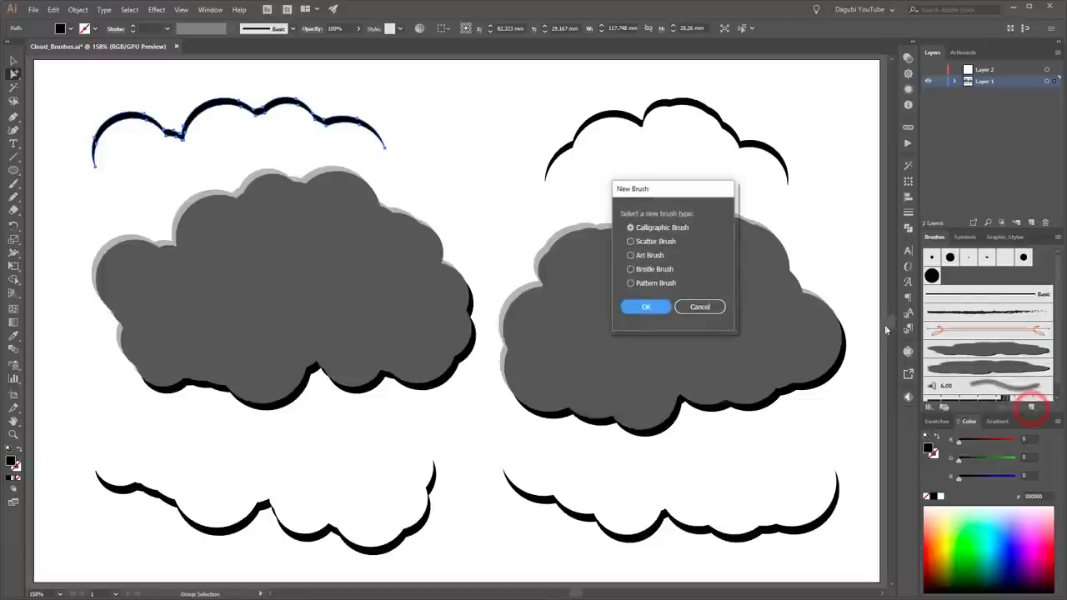
{"action": "left_click", "coordinate": [649, 256]}
{"action": "left_click", "coordinate": [660, 306]}
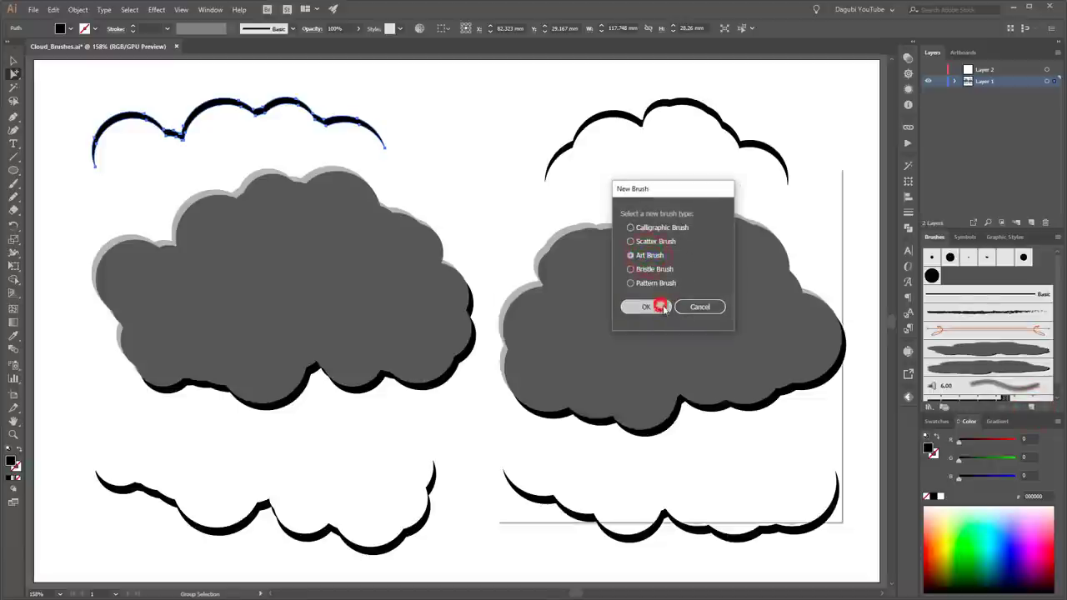
{"action": "left_click", "coordinate": [552, 255]}
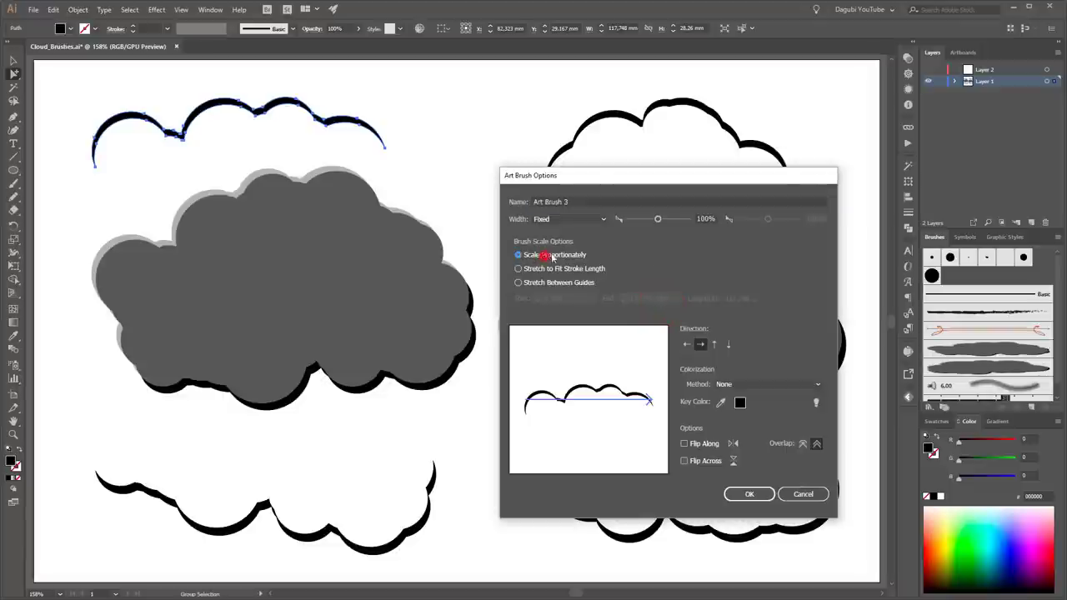
{"action": "left_click", "coordinate": [737, 384]}
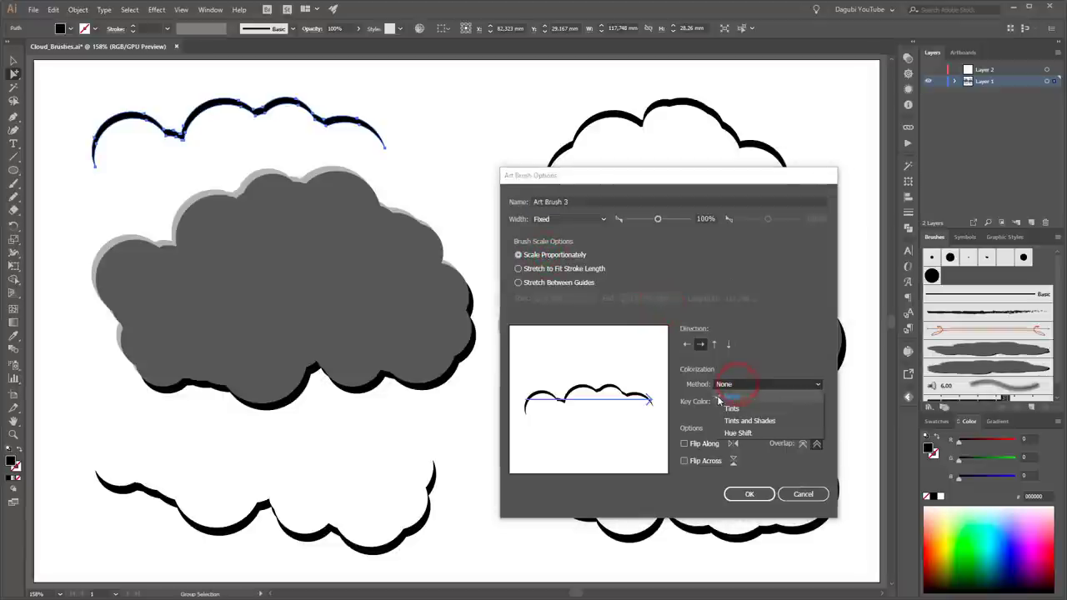
{"action": "left_click", "coordinate": [732, 407]}
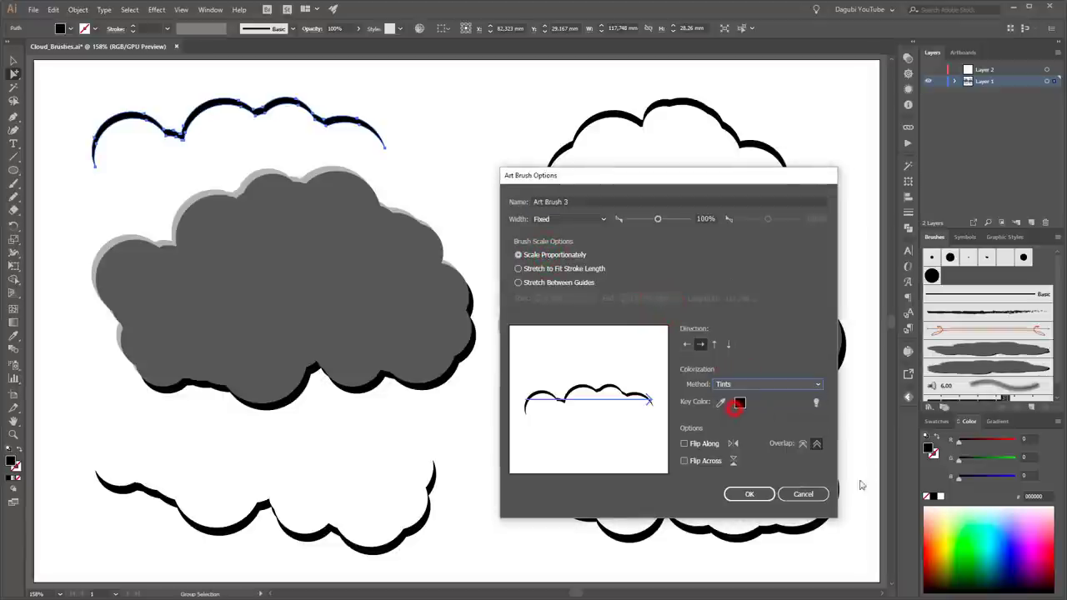
{"action": "left_click", "coordinate": [749, 494]}
Create an art brush from the right highlight copy with Tints colorization and proportionate scaling.
{"action": "left_click", "coordinate": [621, 115]}
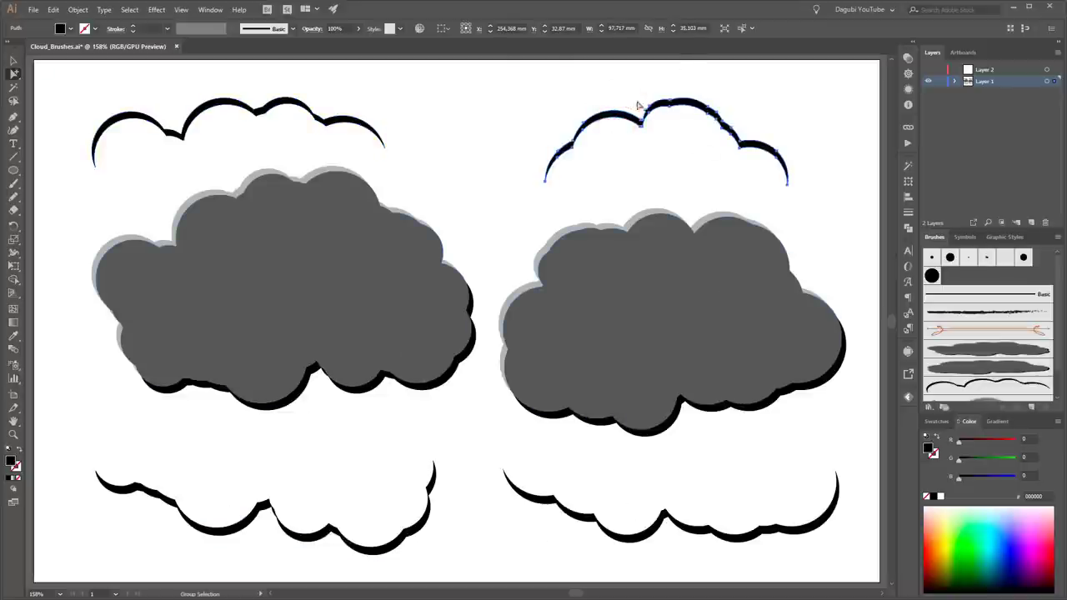
{"action": "left_click", "coordinate": [1033, 408]}
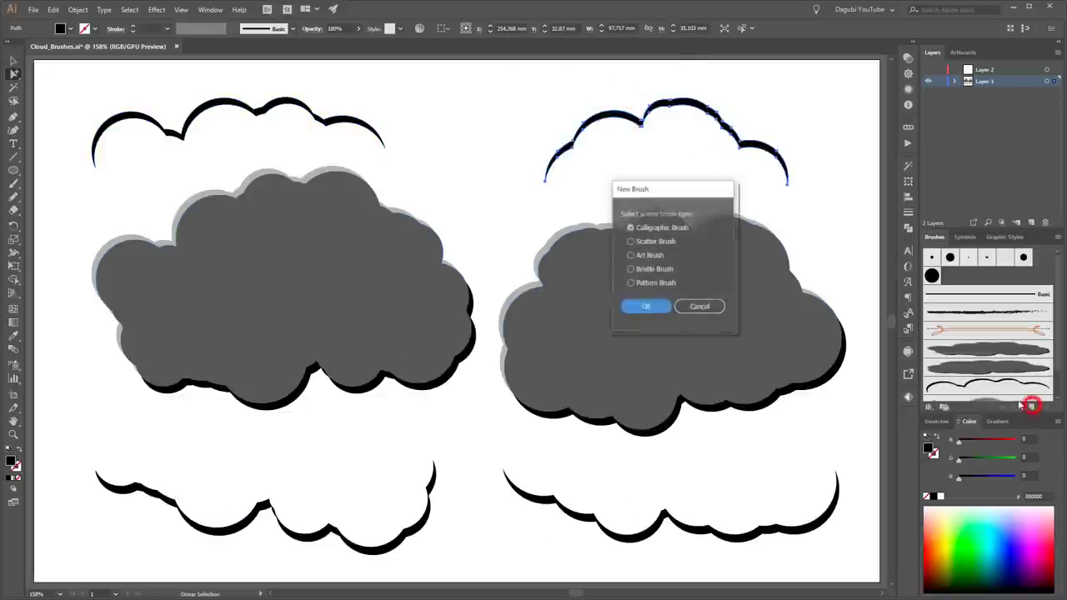
{"action": "left_click", "coordinate": [630, 255]}
{"action": "left_click", "coordinate": [645, 308]}
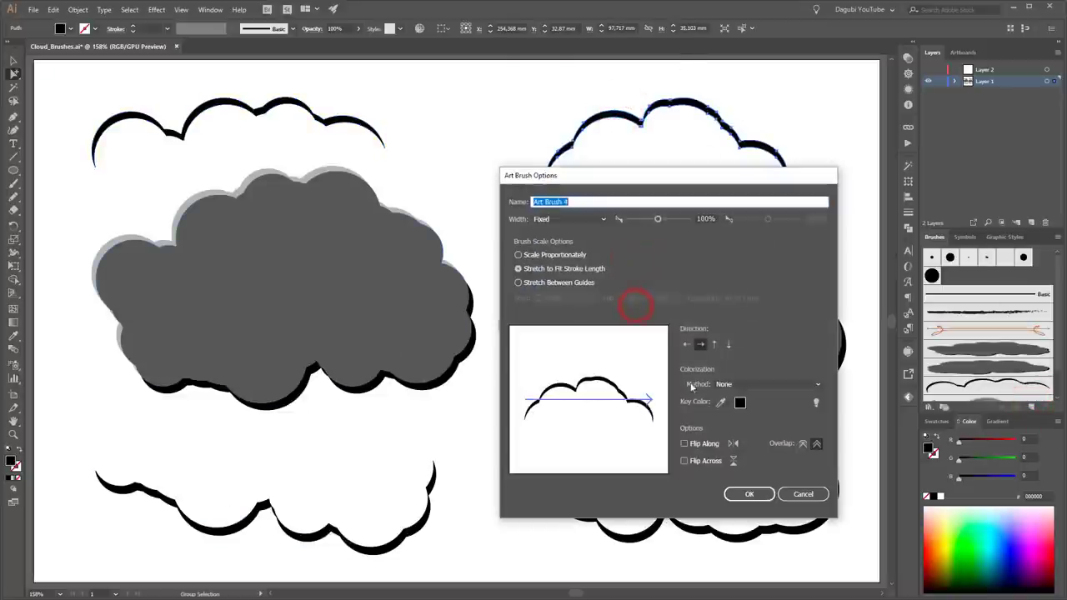
{"action": "left_click", "coordinate": [744, 384]}
{"action": "left_click", "coordinate": [739, 403]}
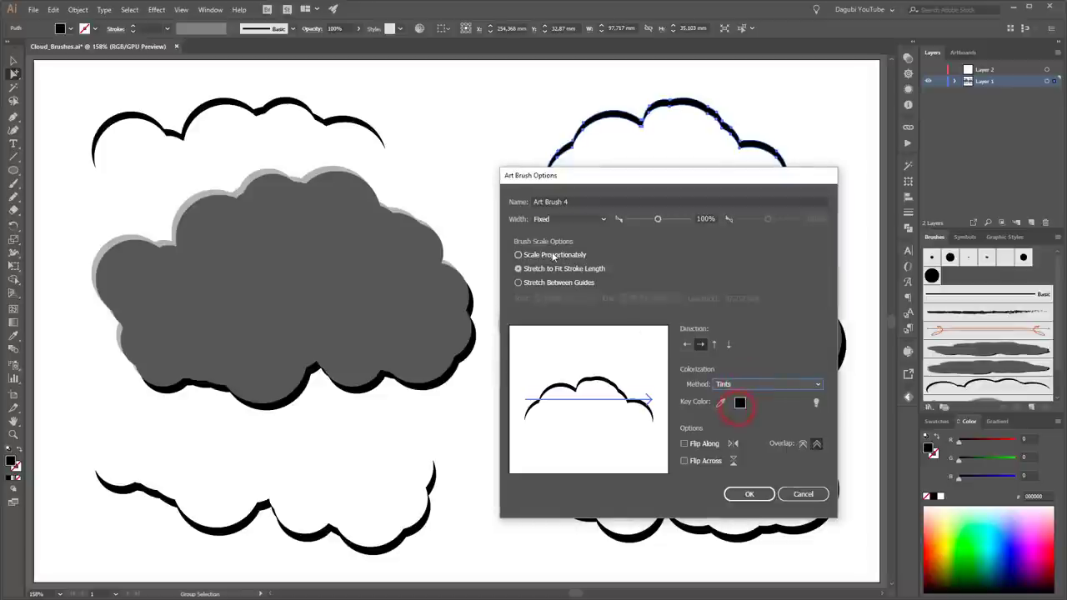
{"action": "left_click", "coordinate": [553, 257]}
{"action": "left_click", "coordinate": [748, 494]}
Create an art brush from the shadow copy below the left cloud, using Scale Proportionately and Tints.
{"action": "left_click", "coordinate": [423, 533]}
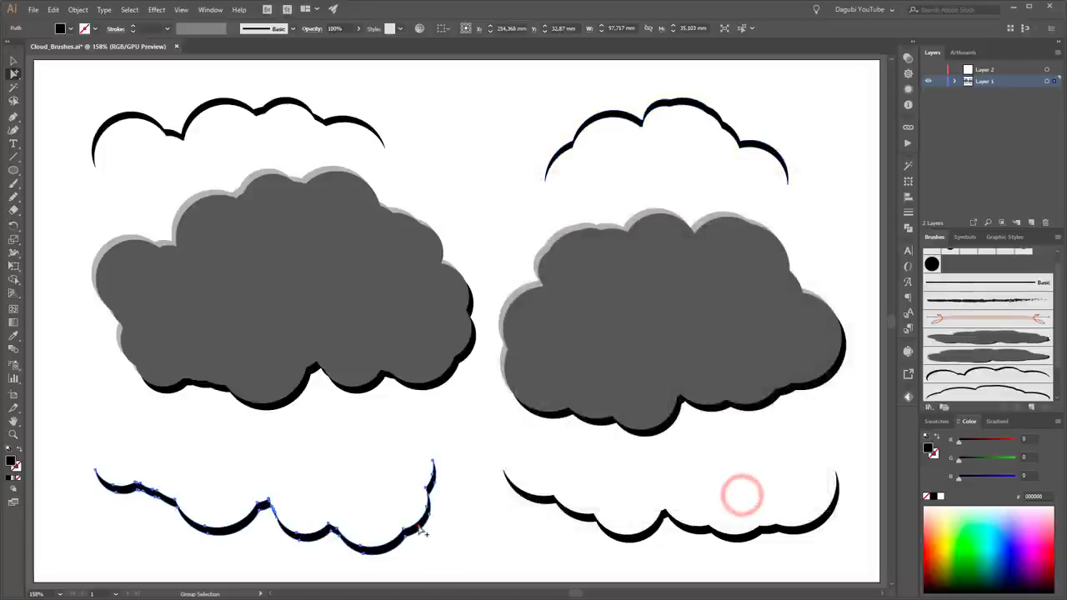
{"action": "left_click", "coordinate": [1031, 407]}
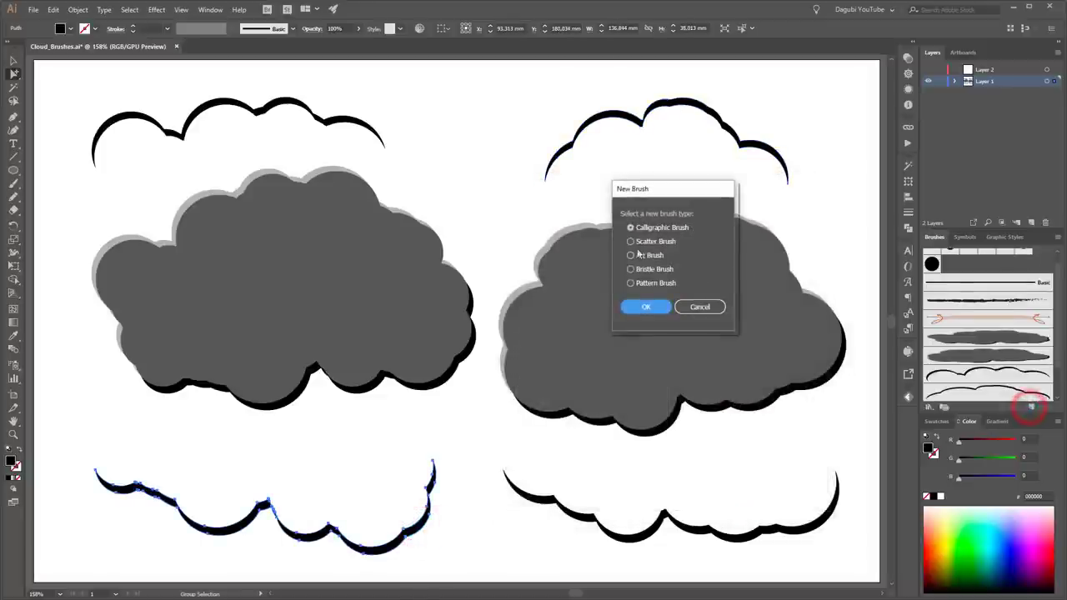
{"action": "left_click", "coordinate": [631, 255]}
{"action": "left_click", "coordinate": [646, 307]}
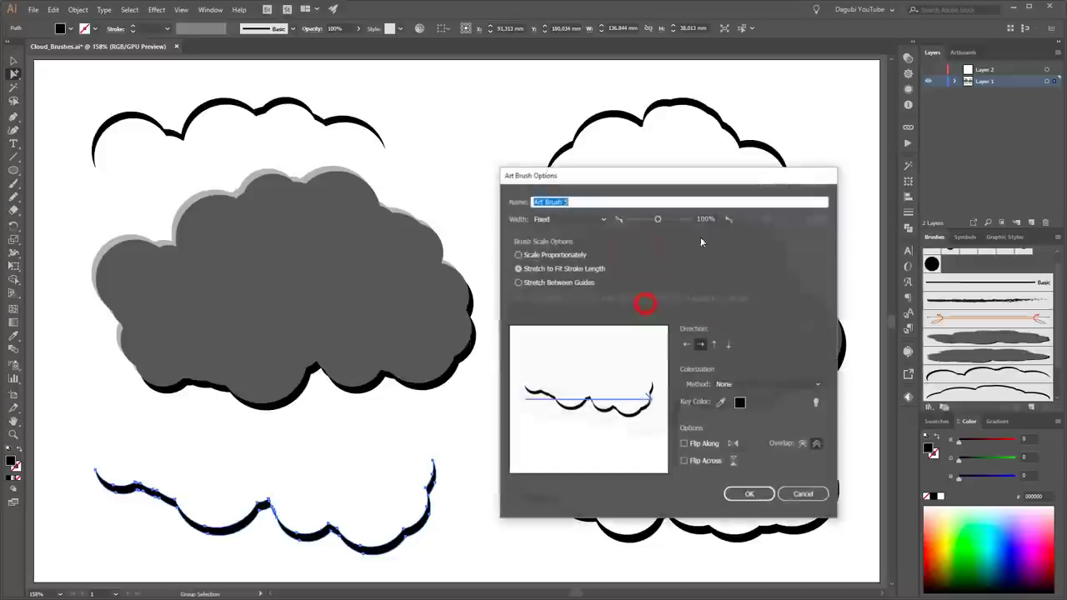
{"action": "left_click", "coordinate": [533, 255]}
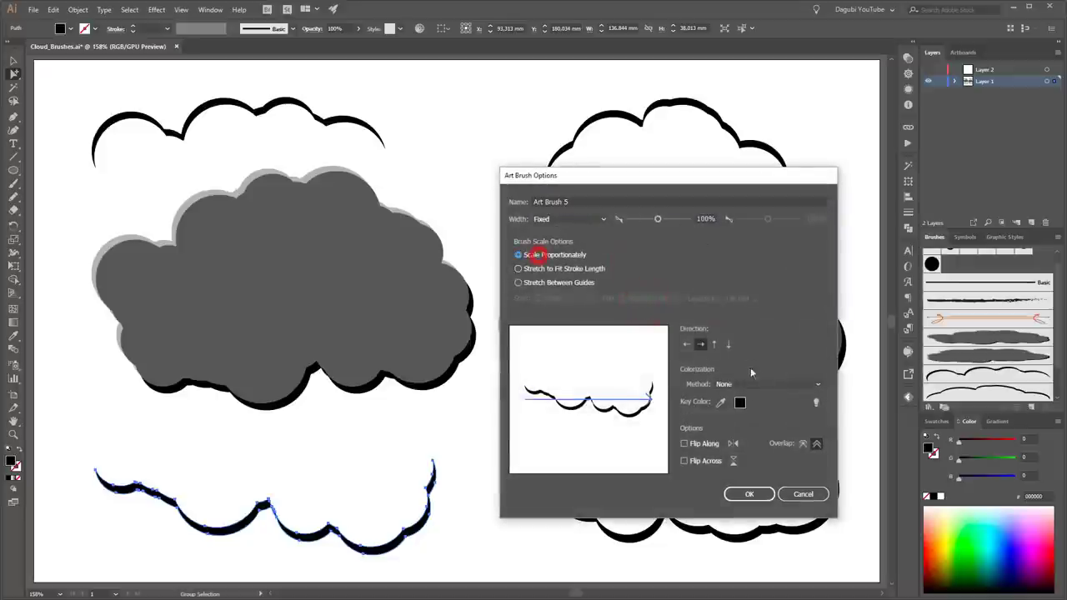
{"action": "left_click", "coordinate": [758, 384]}
{"action": "left_click", "coordinate": [759, 409]}
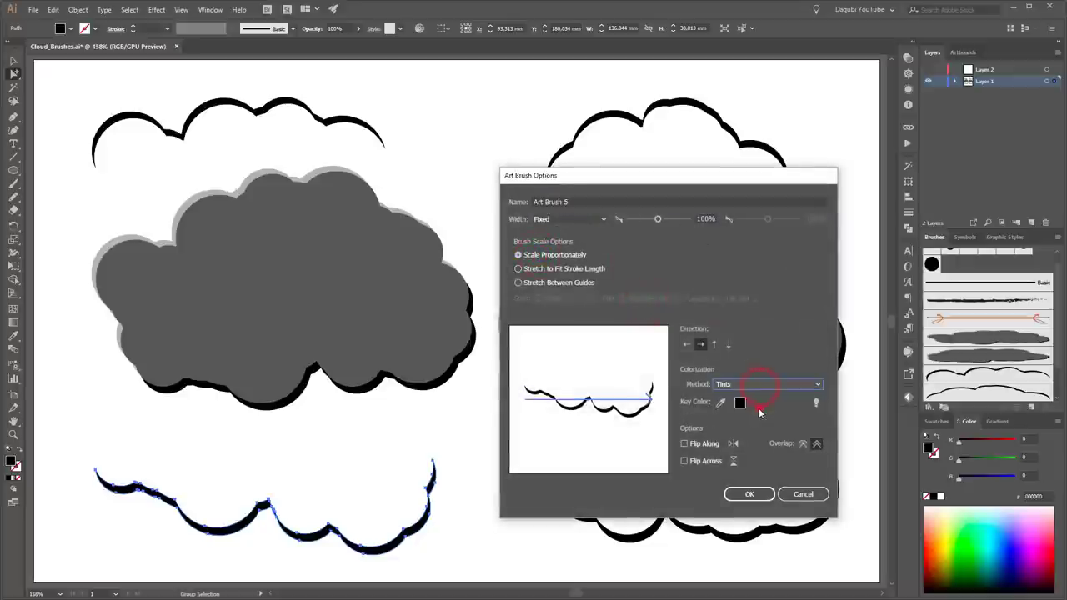
{"action": "left_click", "coordinate": [749, 495]}
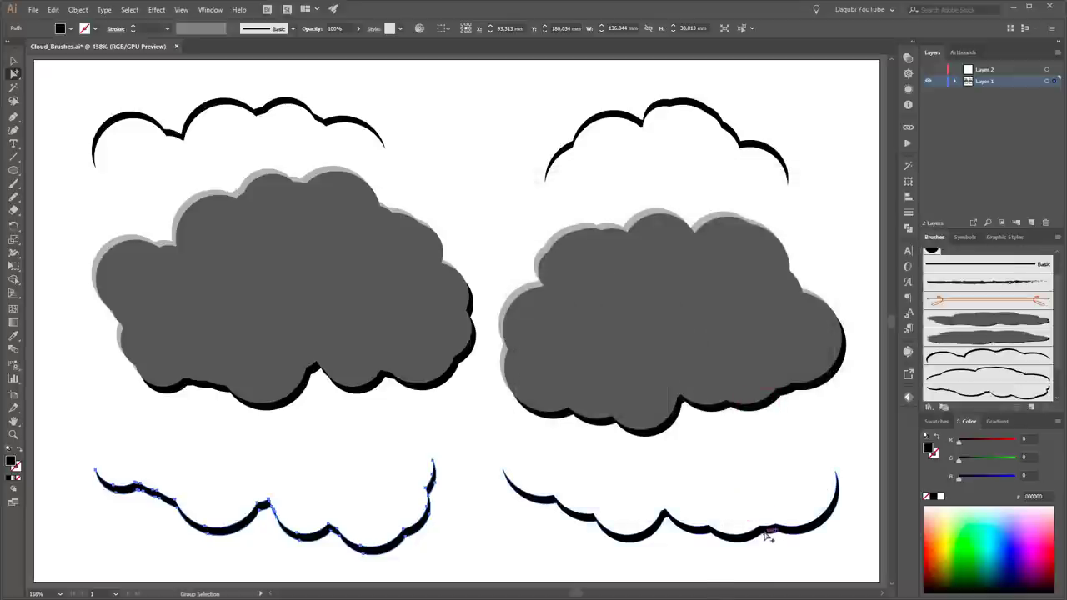
Create an art brush from the shadow copy below the right cloud, using Scale Proportionately and Tints.
{"action": "left_click", "coordinate": [768, 534]}
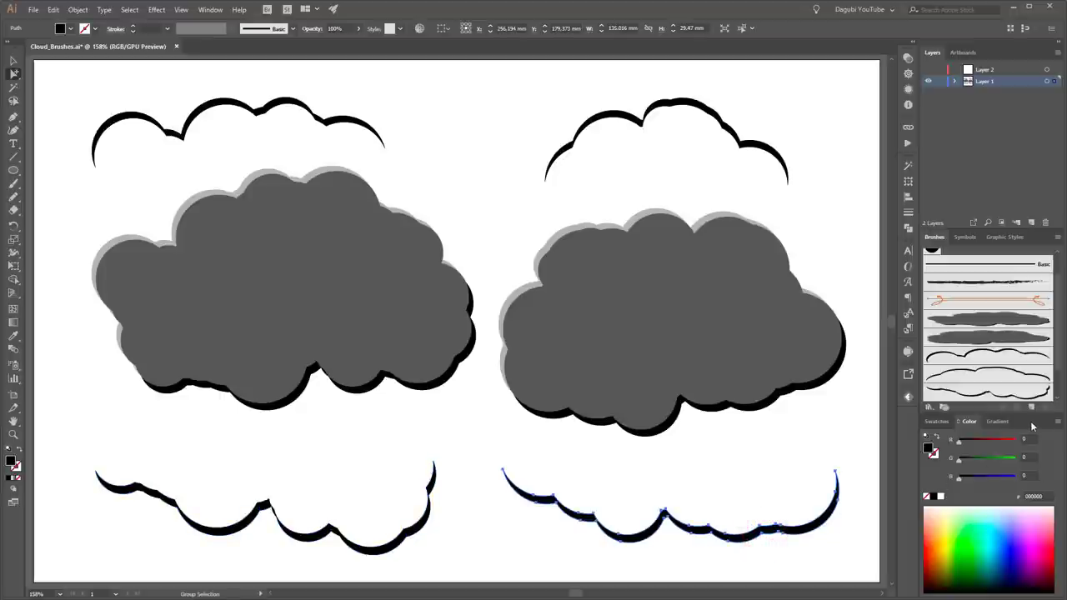
{"action": "left_click", "coordinate": [1030, 407]}
{"action": "left_click", "coordinate": [650, 255]}
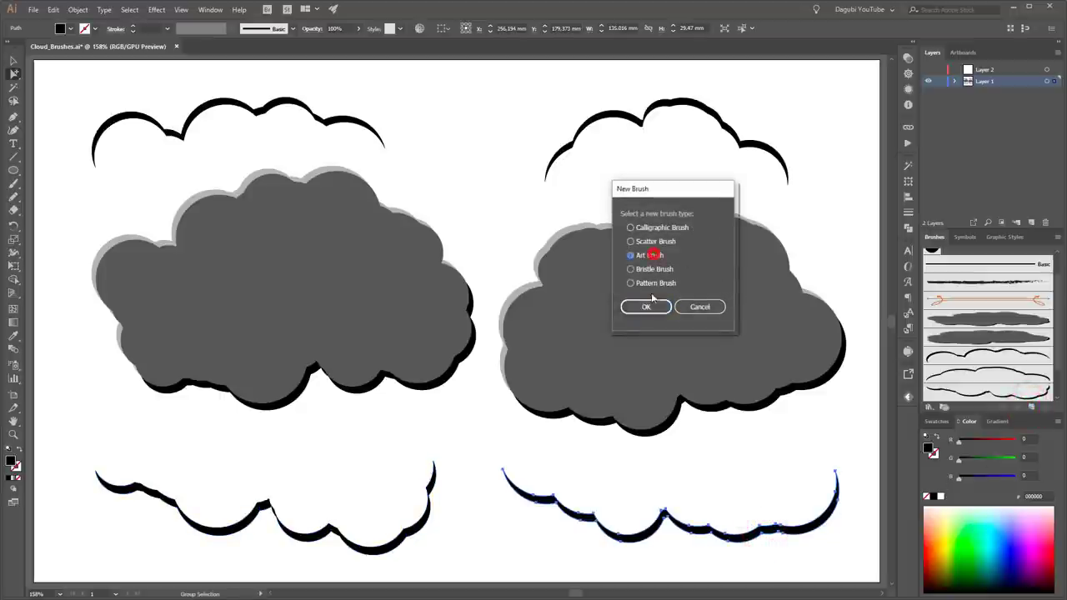
{"action": "left_click", "coordinate": [644, 306]}
{"action": "left_click", "coordinate": [520, 254]}
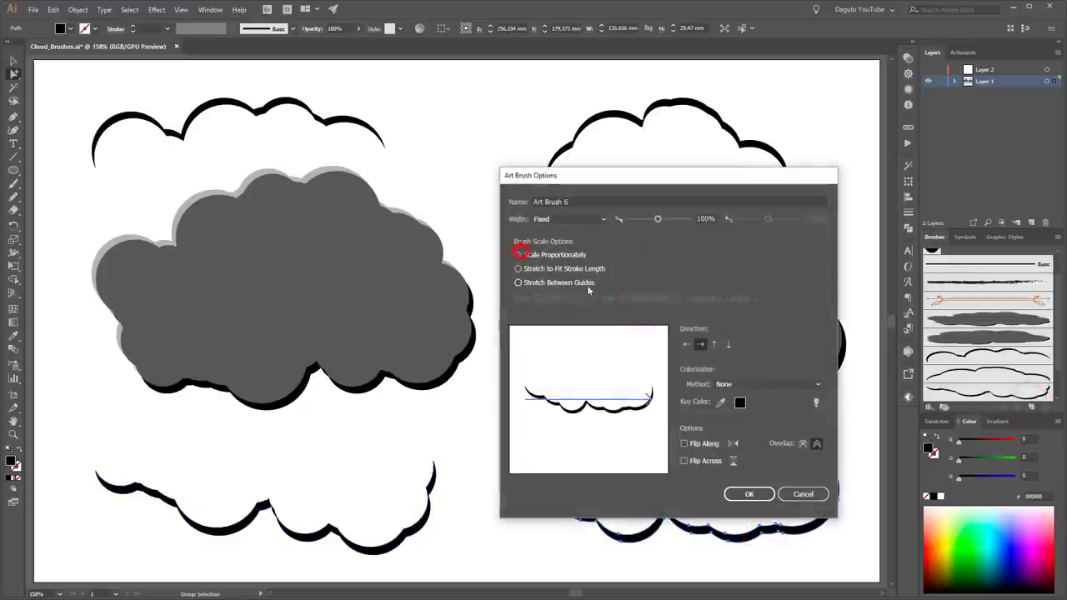
{"action": "left_click", "coordinate": [761, 385]}
{"action": "left_click", "coordinate": [757, 406]}
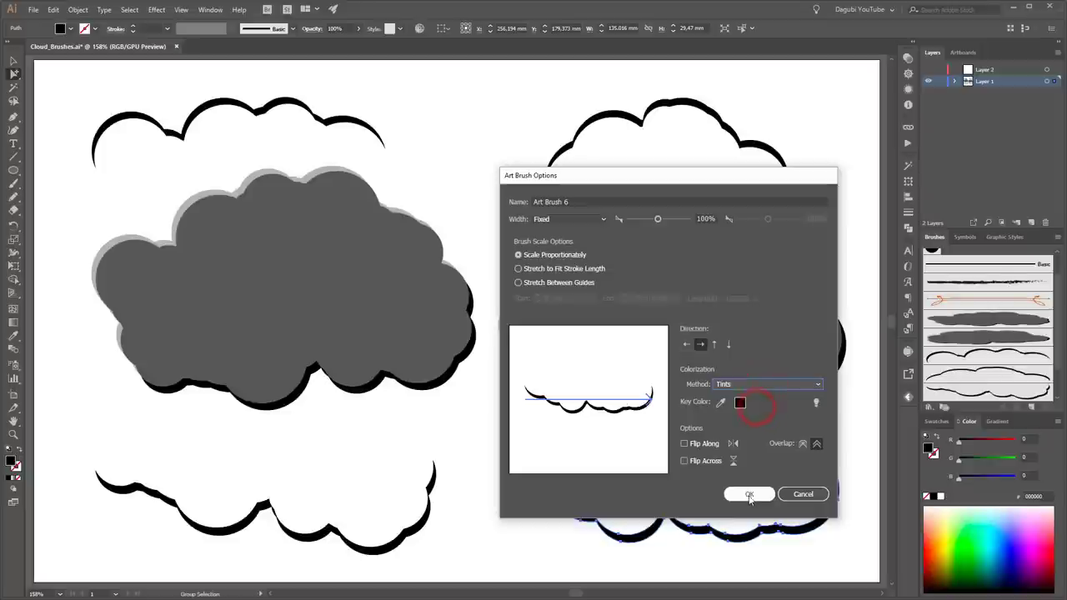
{"action": "left_click", "coordinate": [749, 495]}
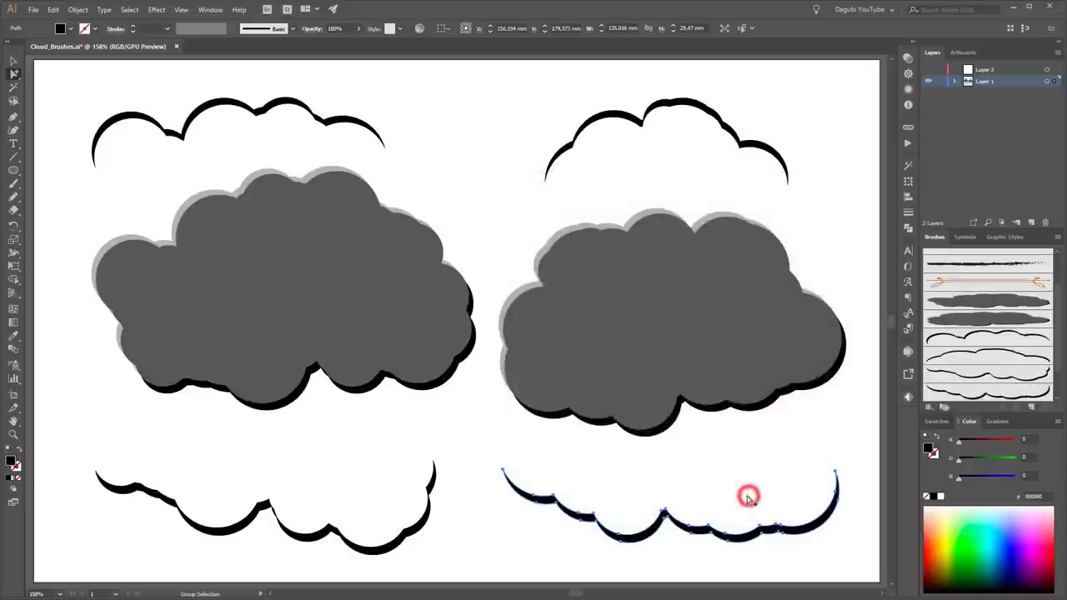
Hide Layer 1 and paint a cloud on Layer 2 with the first cloud brush in light blue 77e5ff.
{"action": "left_click", "coordinate": [930, 79]}
{"action": "left_click", "coordinate": [1014, 69]}
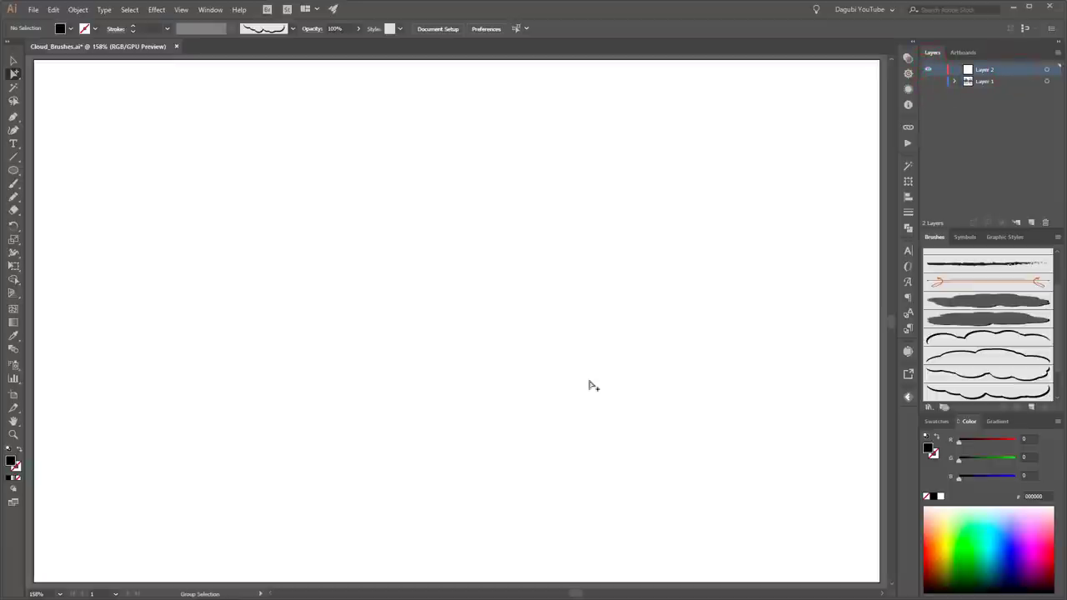
{"action": "left_click", "coordinate": [13, 183]}
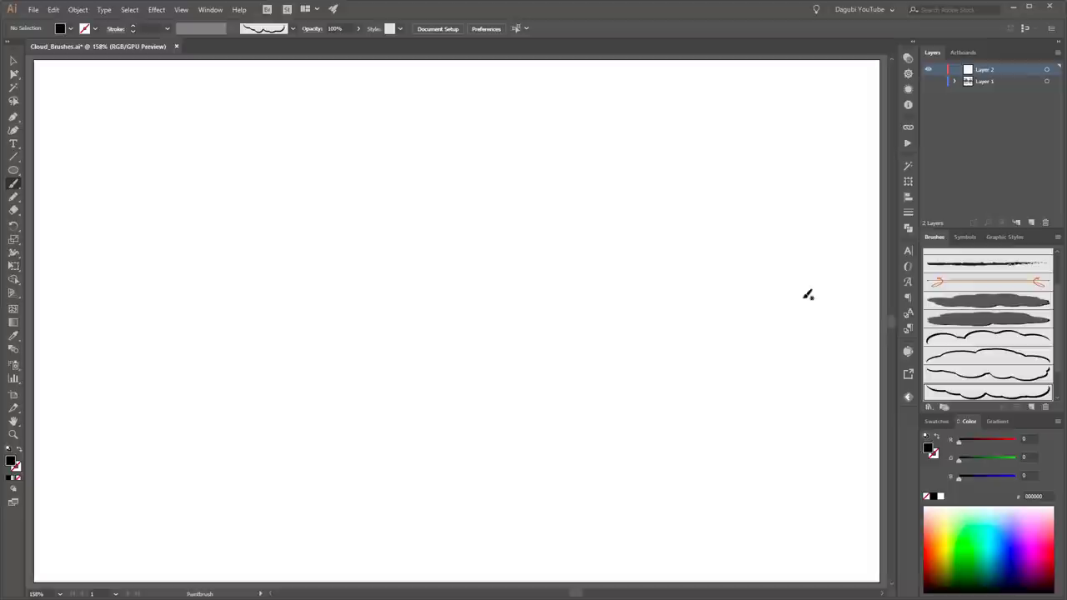
{"action": "left_click", "coordinate": [998, 301]}
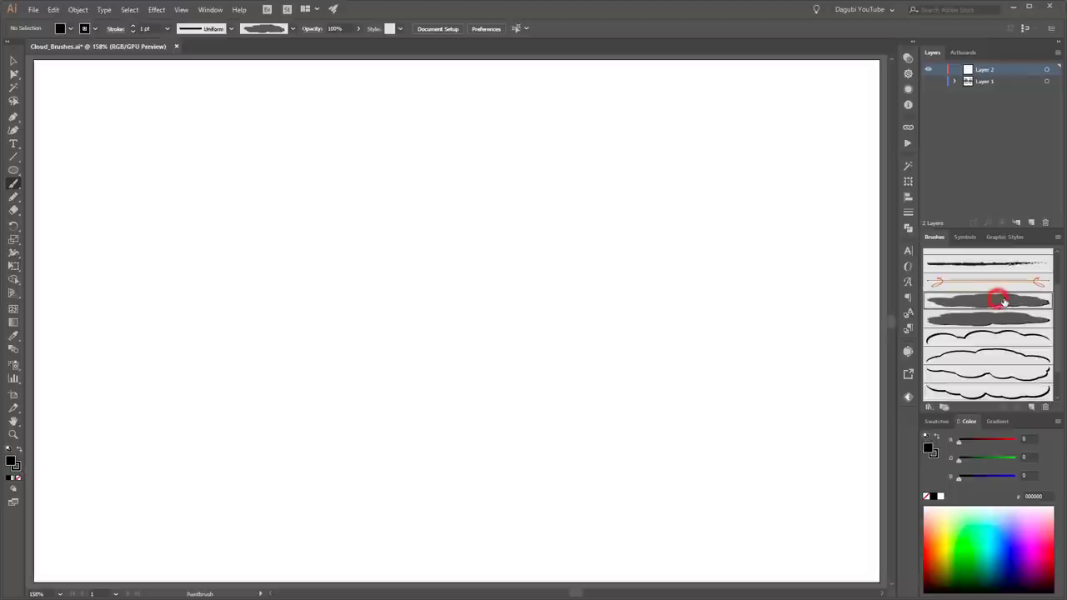
{"action": "left_click", "coordinate": [936, 456]}
{"action": "left_click", "coordinate": [995, 526]}
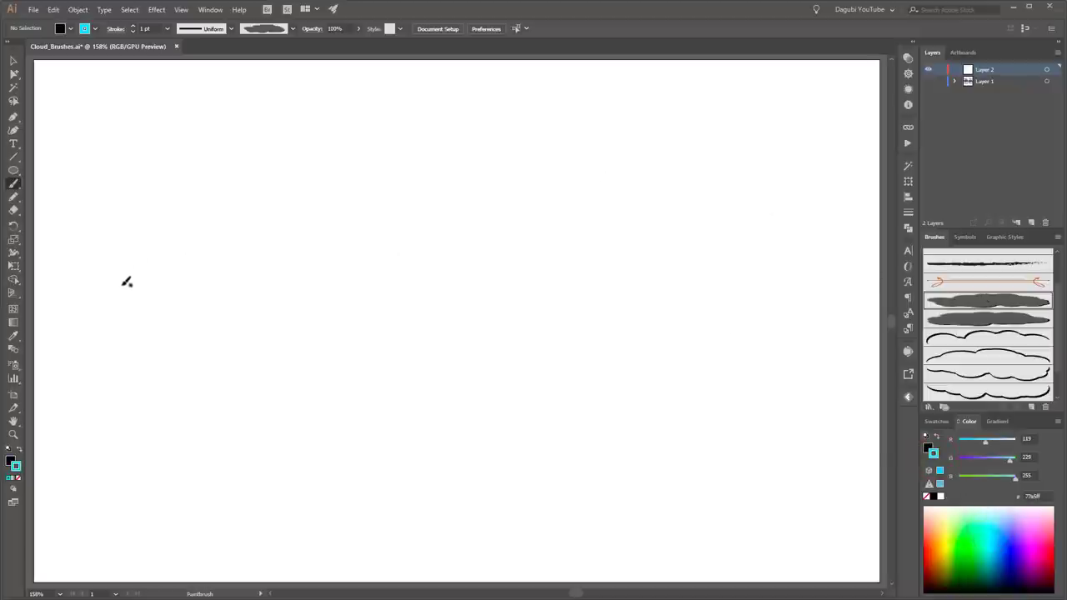
{"action": "left_click_drag", "start_coordinate": [121, 289], "coordinate": [382, 296]}
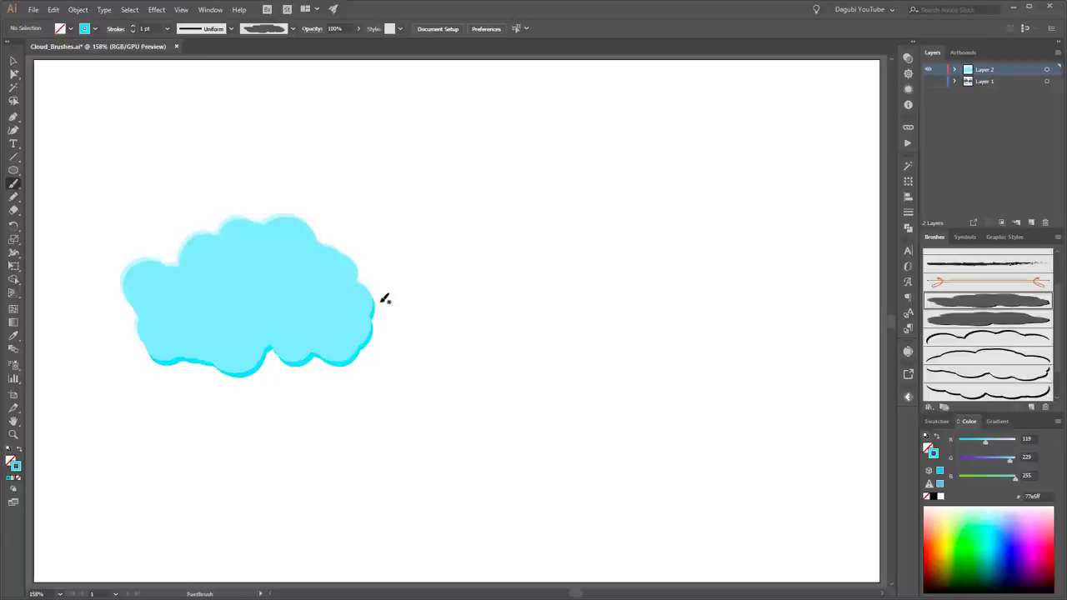
Recolor the painted cloud's stroke to the deeper blue 45a4ff.
{"action": "left_click", "coordinate": [331, 315], "text": "ctrl"}
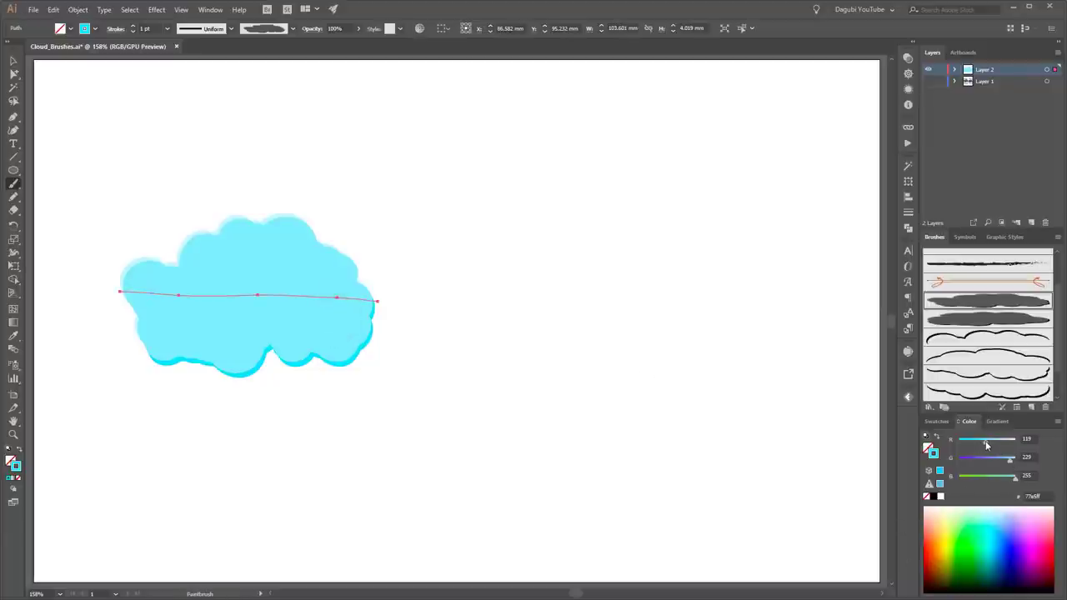
{"action": "left_click_drag", "start_coordinate": [981, 448], "coordinate": [1000, 465]}
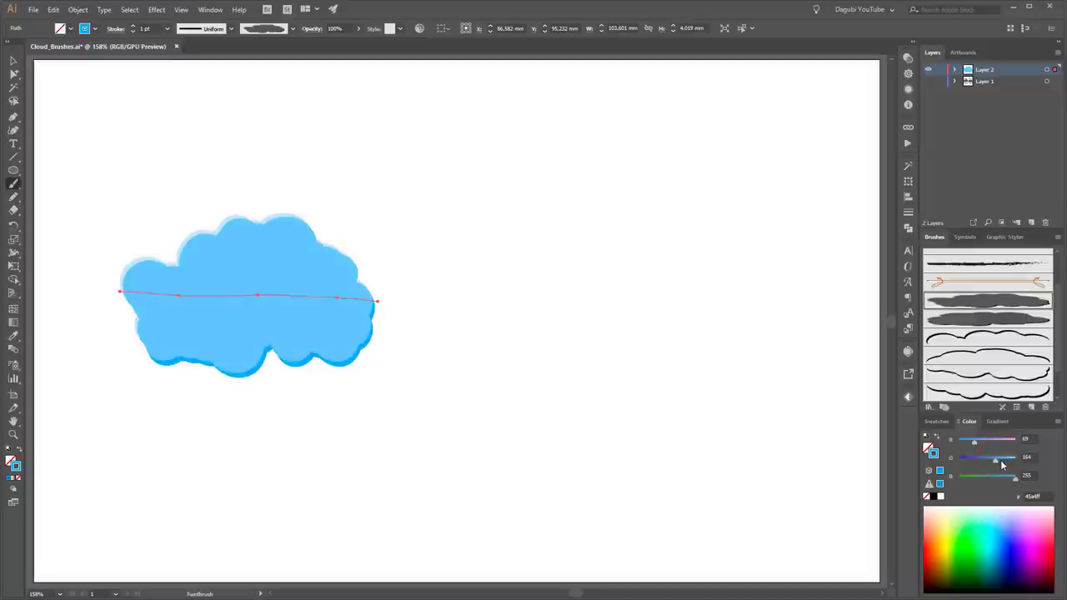
{"action": "left_click", "coordinate": [788, 385], "text": "ctrl"}
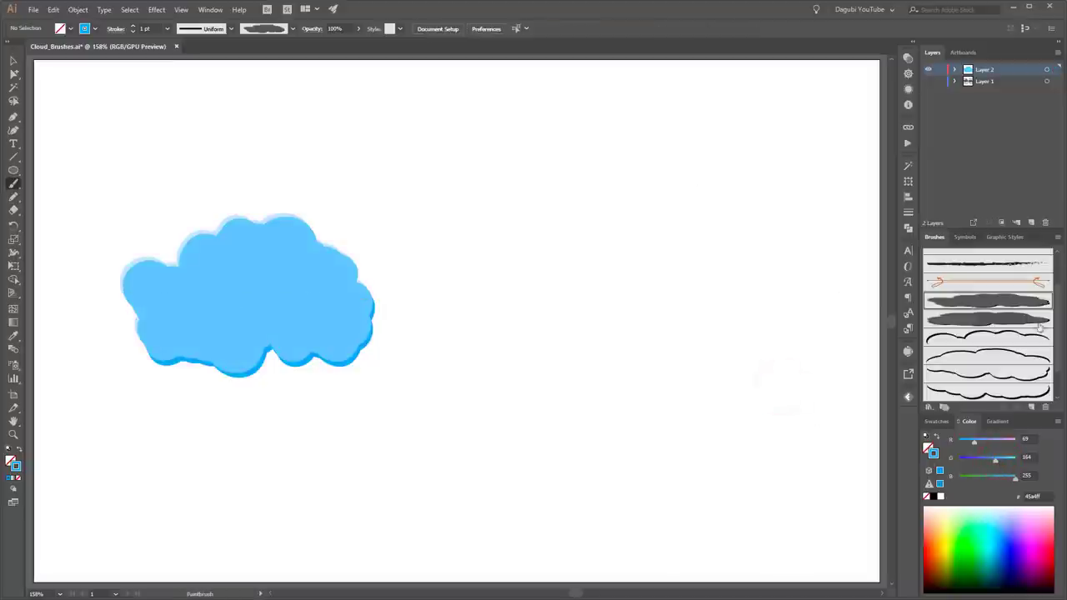
Paint a larger cloud beside the first with the second cloud brush and move it slightly up and left.
{"action": "left_click", "coordinate": [1000, 319]}
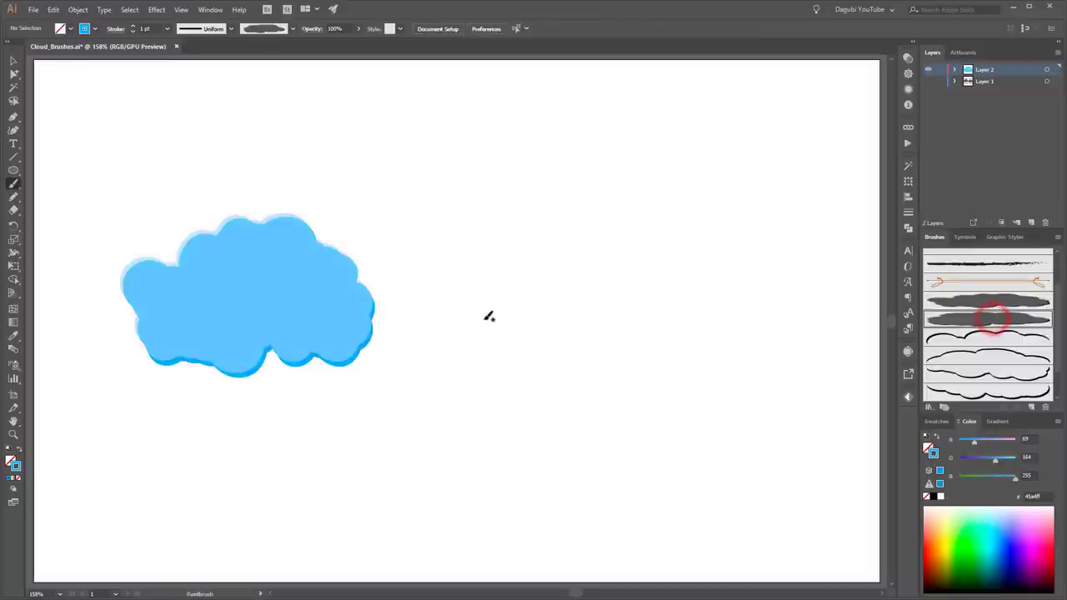
{"action": "left_click_drag", "start_coordinate": [482, 319], "coordinate": [802, 326]}
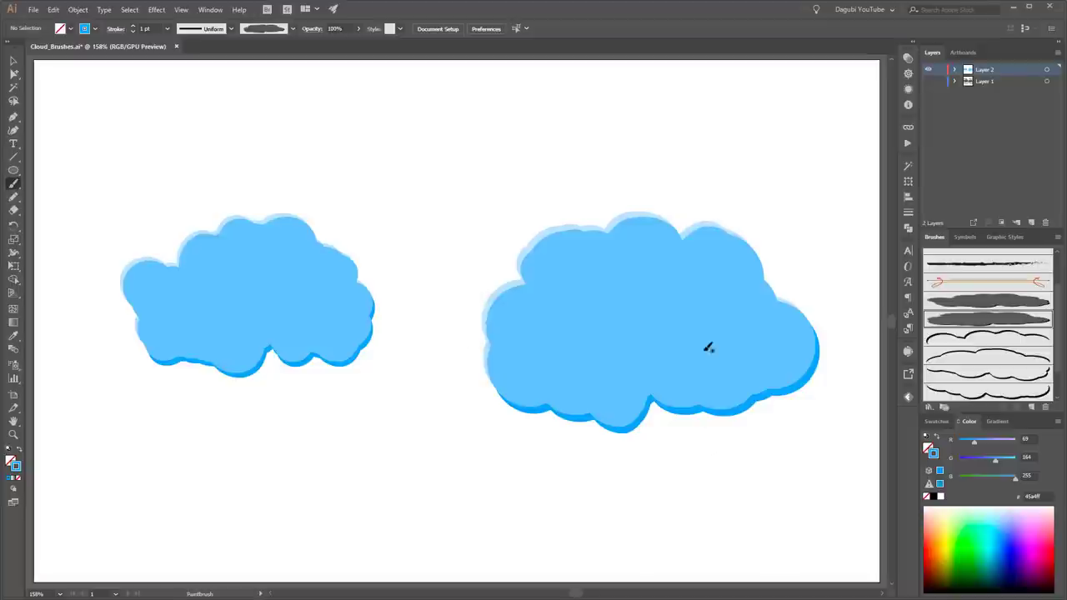
{"action": "mouse_move", "coordinate": [719, 352]}
{"action": "left_mouse_down"}
{"action": "mouse_move", "coordinate": [702, 318]}
{"action": "mouse_move", "coordinate": [710, 321]}
{"action": "left_mouse_up"}
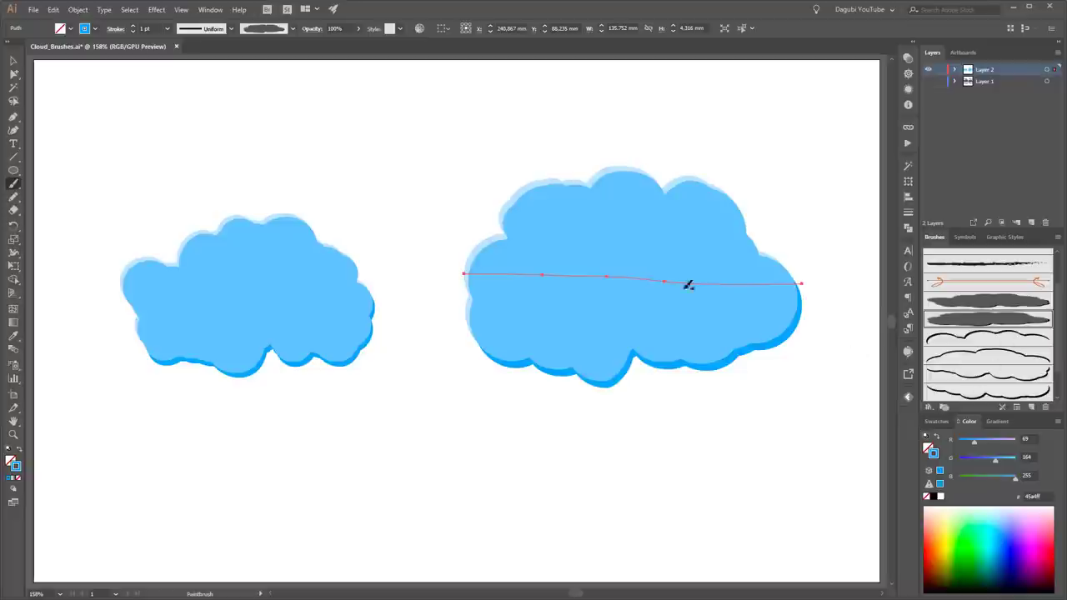
{"action": "left_click", "coordinate": [555, 107], "text": "ctrl"}
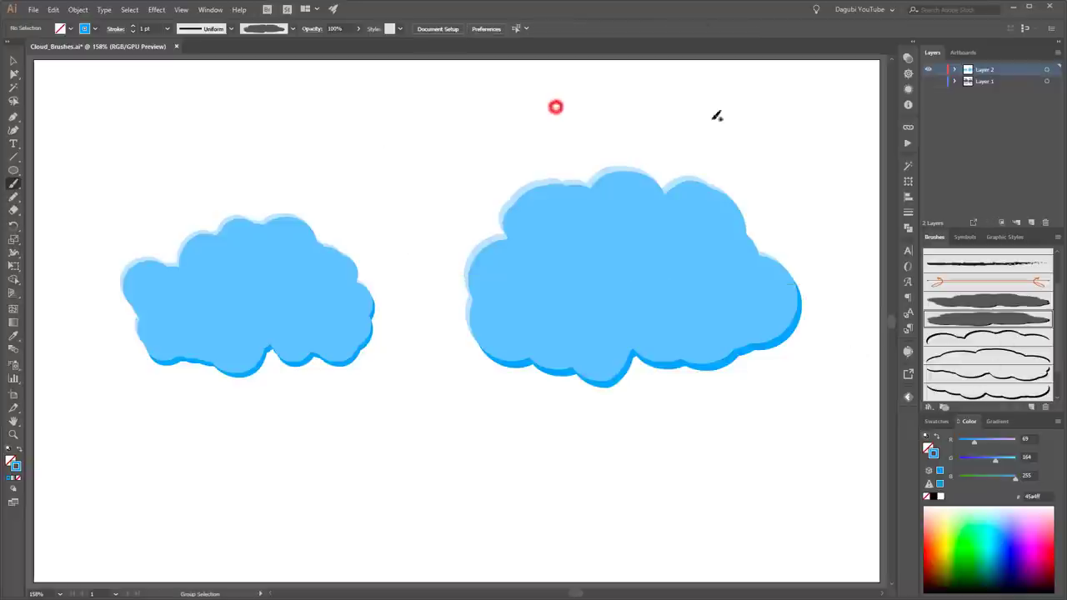
Paint pale blue acdeff highlight strokes across the upper parts of both clouds with the two highlight brushes.
{"action": "left_click", "coordinate": [1009, 338]}
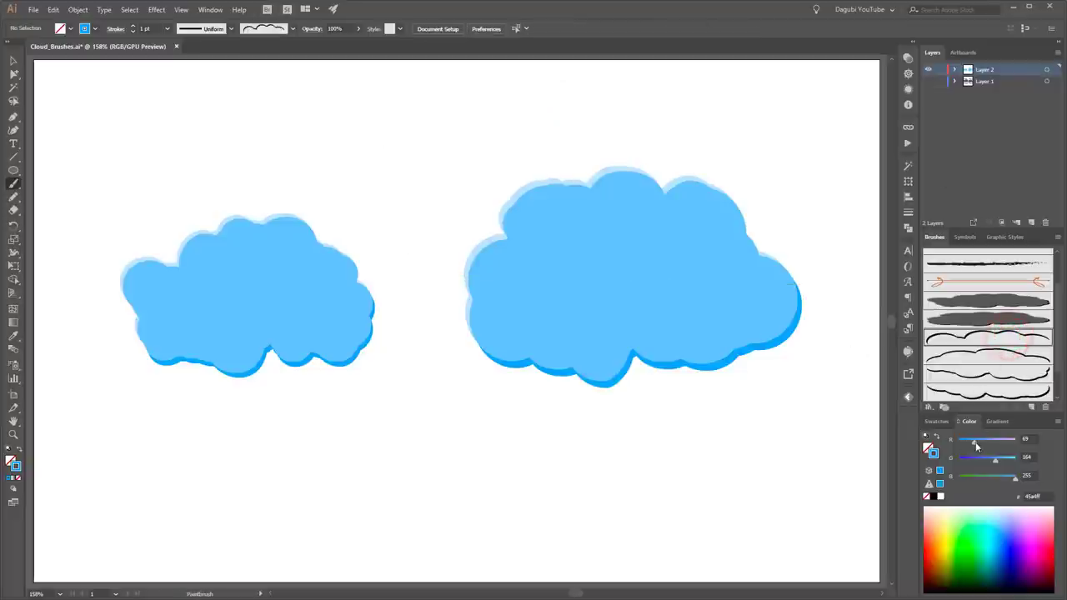
{"action": "left_click_drag", "start_coordinate": [974, 441], "coordinate": [1009, 460]}
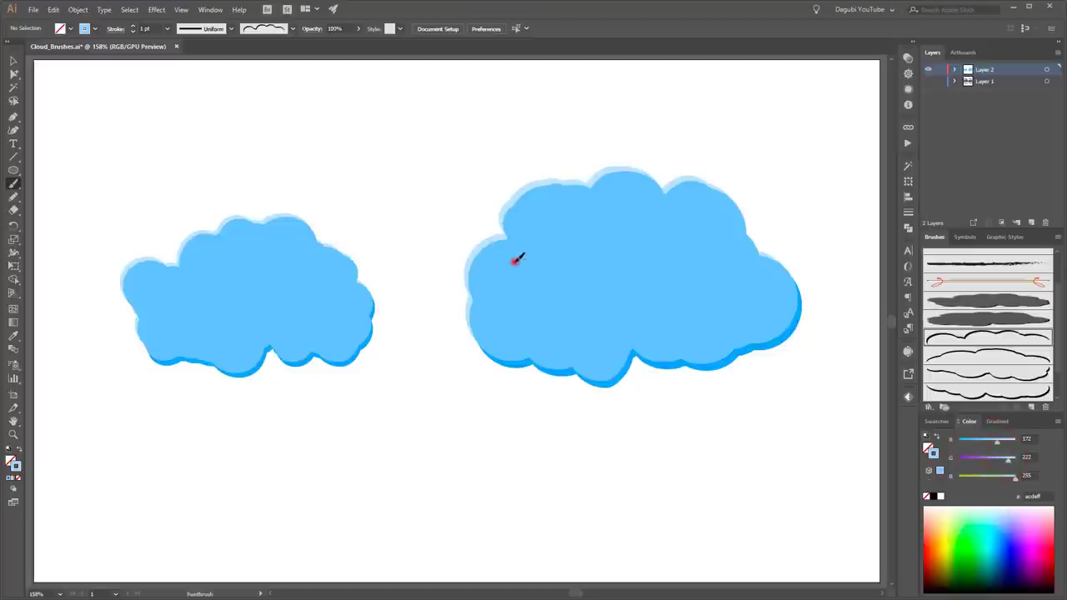
{"action": "mouse_move", "coordinate": [515, 262]}
{"action": "left_mouse_down"}
{"action": "mouse_move", "coordinate": [568, 222]}
{"action": "mouse_move", "coordinate": [665, 207]}
{"action": "mouse_move", "coordinate": [689, 243]}
{"action": "mouse_move", "coordinate": [797, 285]}
{"action": "left_mouse_up"}
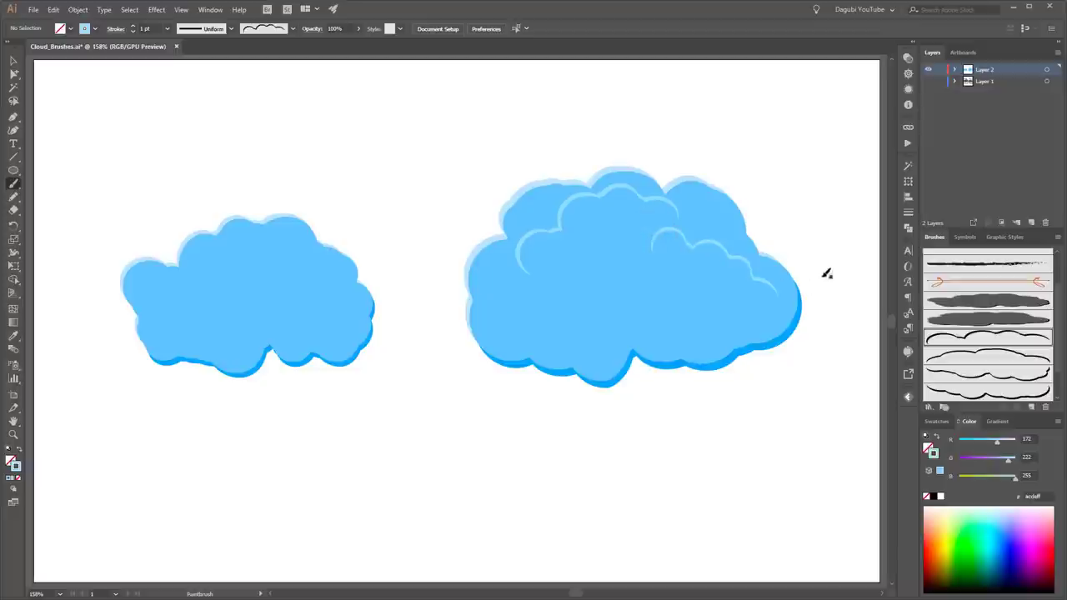
{"action": "left_click", "coordinate": [1041, 354]}
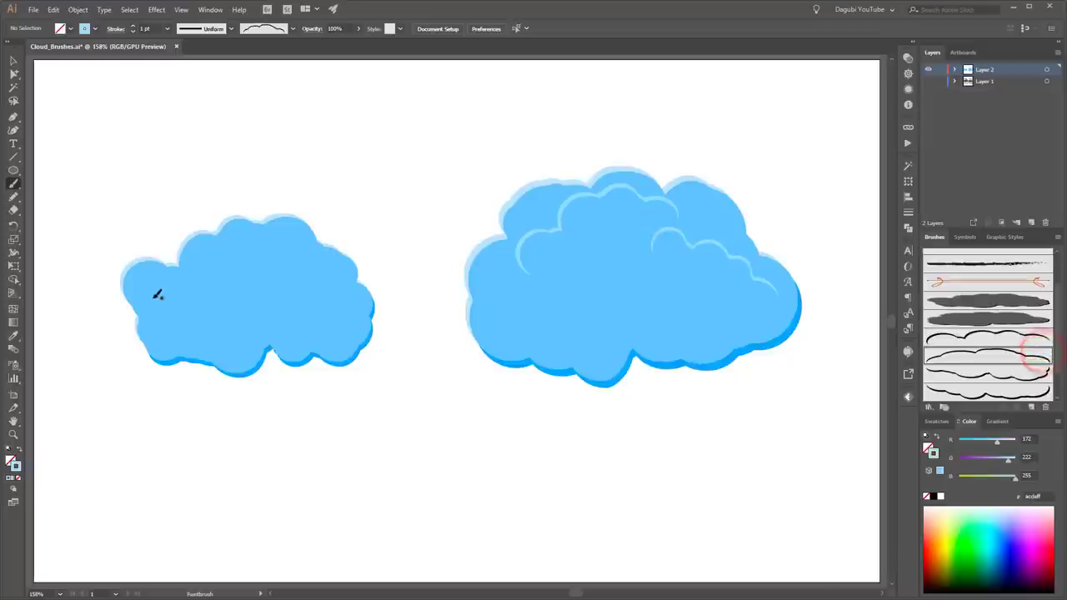
{"action": "mouse_move", "coordinate": [152, 298]}
{"action": "left_mouse_down"}
{"action": "mouse_move", "coordinate": [230, 260]}
{"action": "mouse_move", "coordinate": [275, 269]}
{"action": "mouse_move", "coordinate": [278, 260]}
{"action": "mouse_move", "coordinate": [322, 287]}
{"action": "mouse_move", "coordinate": [342, 346]}
{"action": "left_mouse_up"}
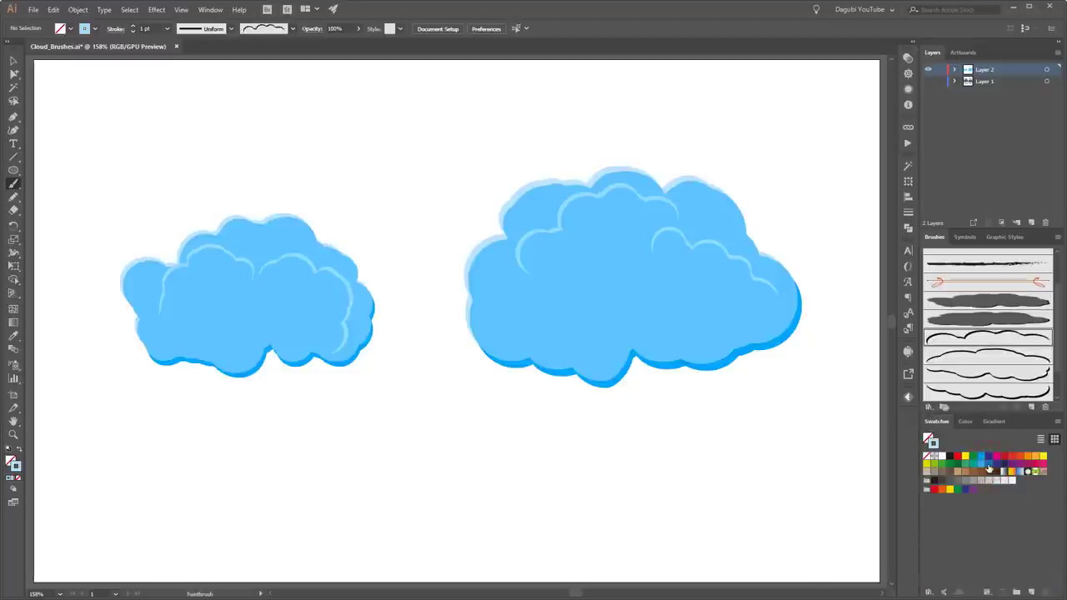
Paint a dark blue stroke with the first shadow brush and position it along the larger cloud's lower left part.
{"action": "left_click", "coordinate": [987, 463]}
{"action": "left_click", "coordinate": [1010, 375]}
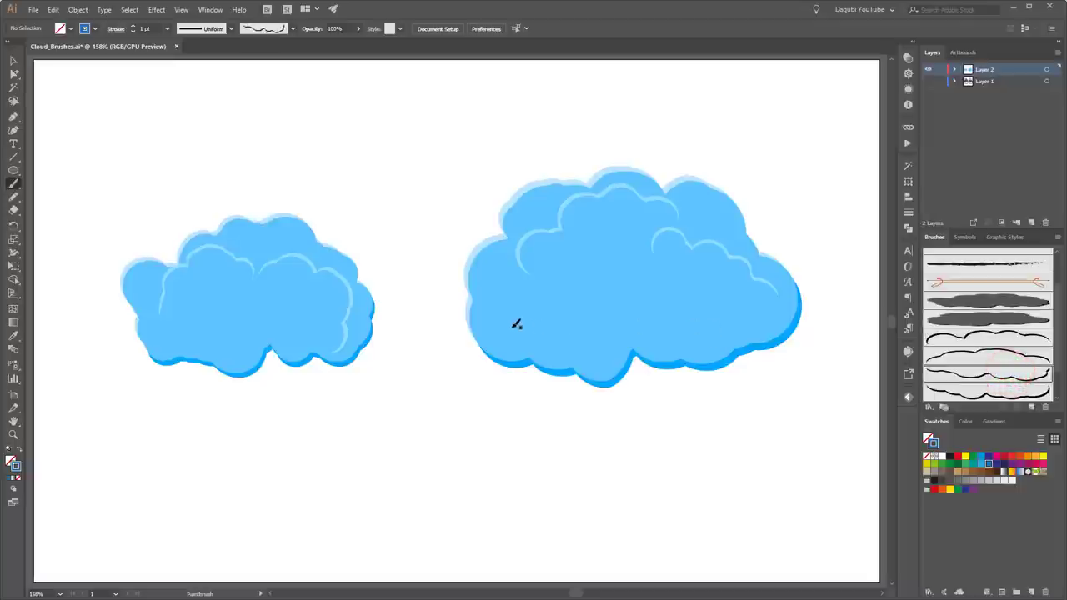
{"action": "mouse_move", "coordinate": [500, 315]}
{"action": "left_mouse_down"}
{"action": "mouse_move", "coordinate": [566, 345]}
{"action": "mouse_move", "coordinate": [650, 328]}
{"action": "left_mouse_up"}
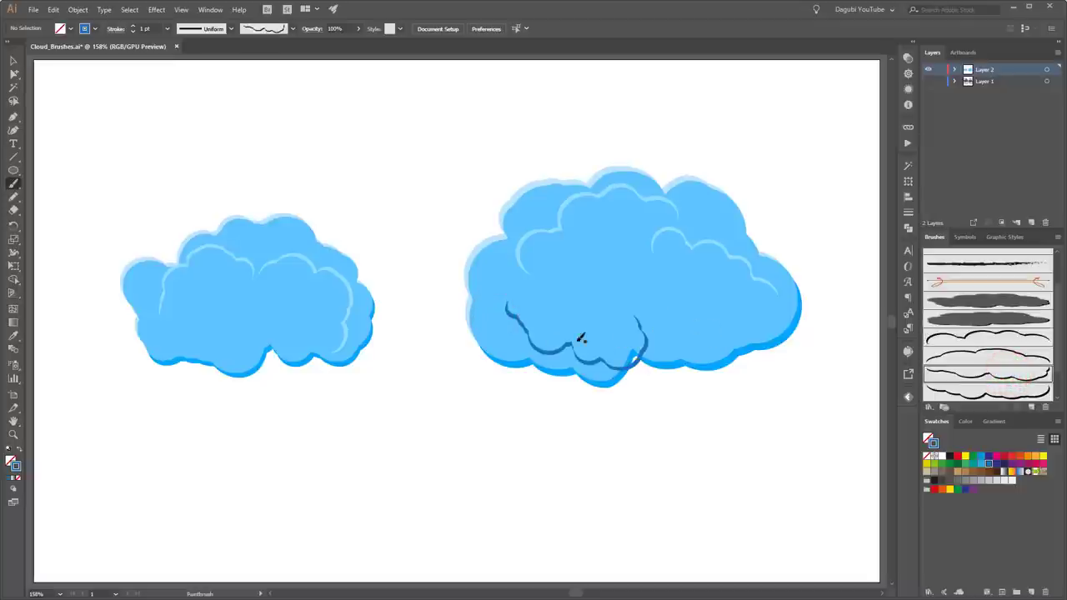
{"action": "left_click_drag", "start_coordinate": [565, 351], "coordinate": [545, 341]}
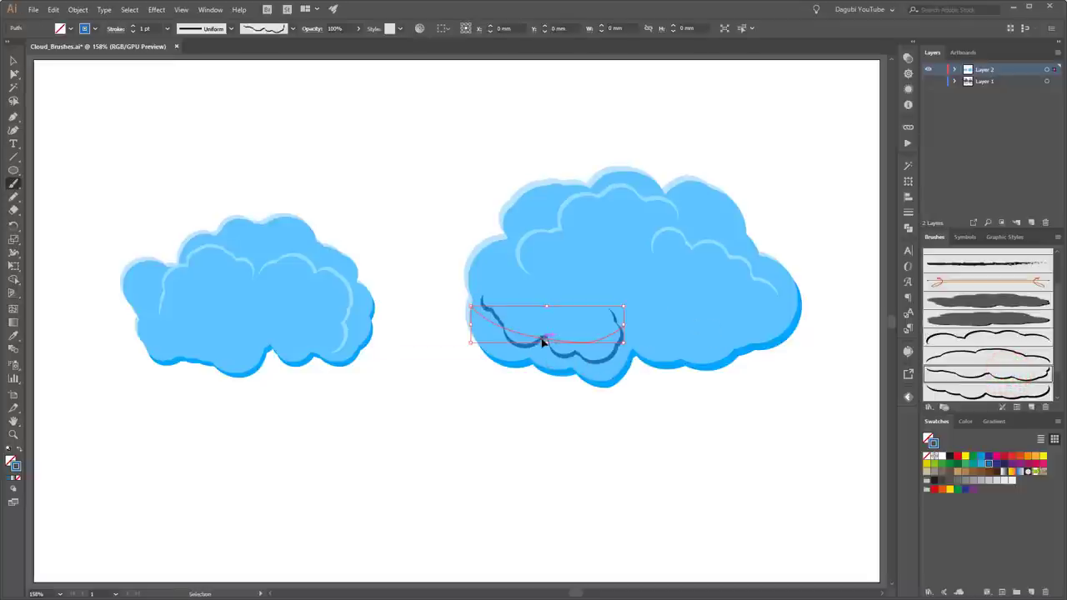
Recolor the shadow stroke on the larger cloud to blue 4994cd.
{"action": "left_click", "coordinate": [965, 421]}
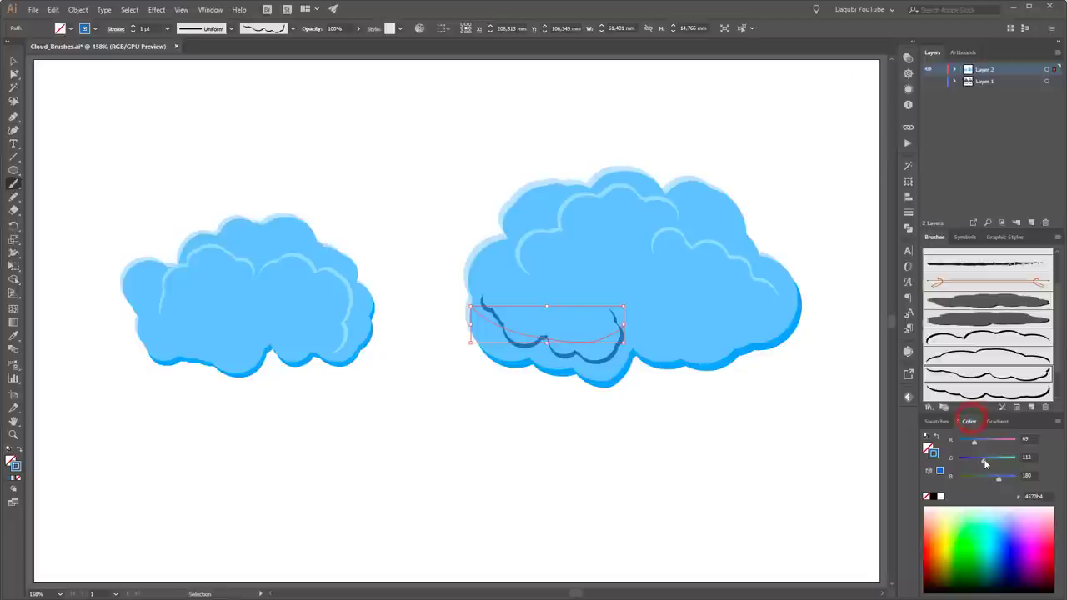
{"action": "mouse_move", "coordinate": [983, 459]}
{"action": "left_mouse_down"}
{"action": "mouse_move", "coordinate": [994, 458]}
{"action": "mouse_move", "coordinate": [990, 441]}
{"action": "left_mouse_up"}
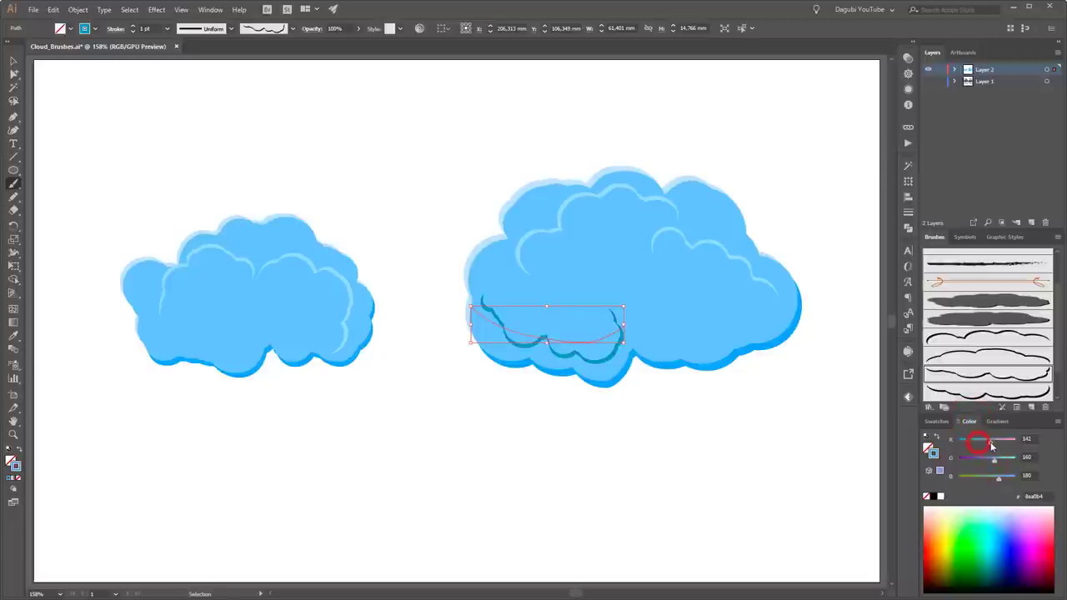
{"action": "mouse_move", "coordinate": [999, 481]}
{"action": "left_mouse_down"}
{"action": "mouse_move", "coordinate": [1015, 481]}
{"action": "mouse_move", "coordinate": [1004, 479]}
{"action": "left_mouse_up"}
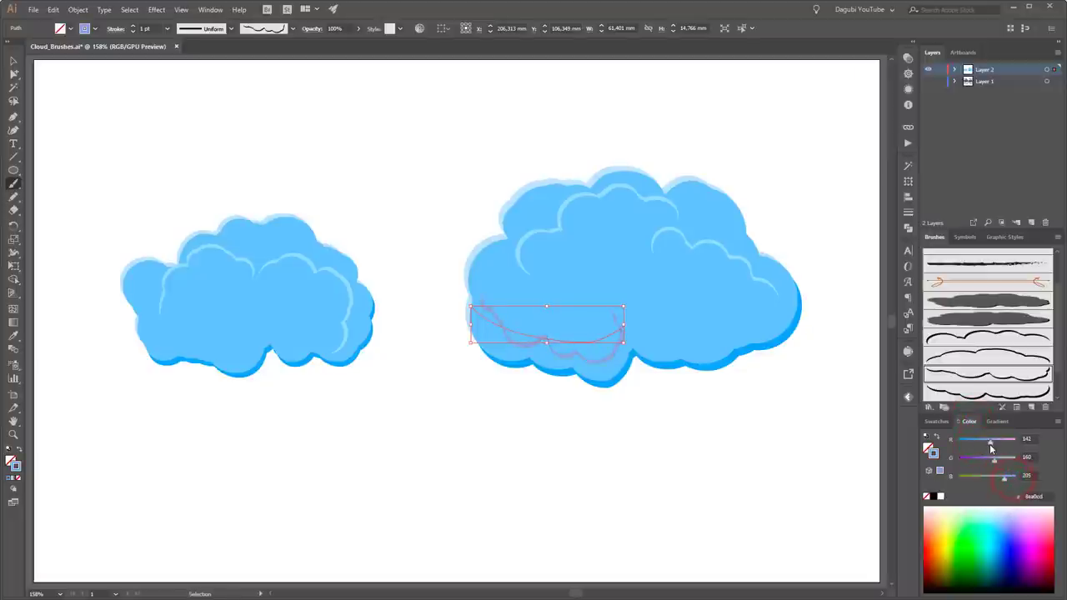
{"action": "mouse_move", "coordinate": [990, 442]}
{"action": "left_mouse_down"}
{"action": "mouse_move", "coordinate": [971, 444]}
{"action": "mouse_move", "coordinate": [988, 459]}
{"action": "left_mouse_up"}
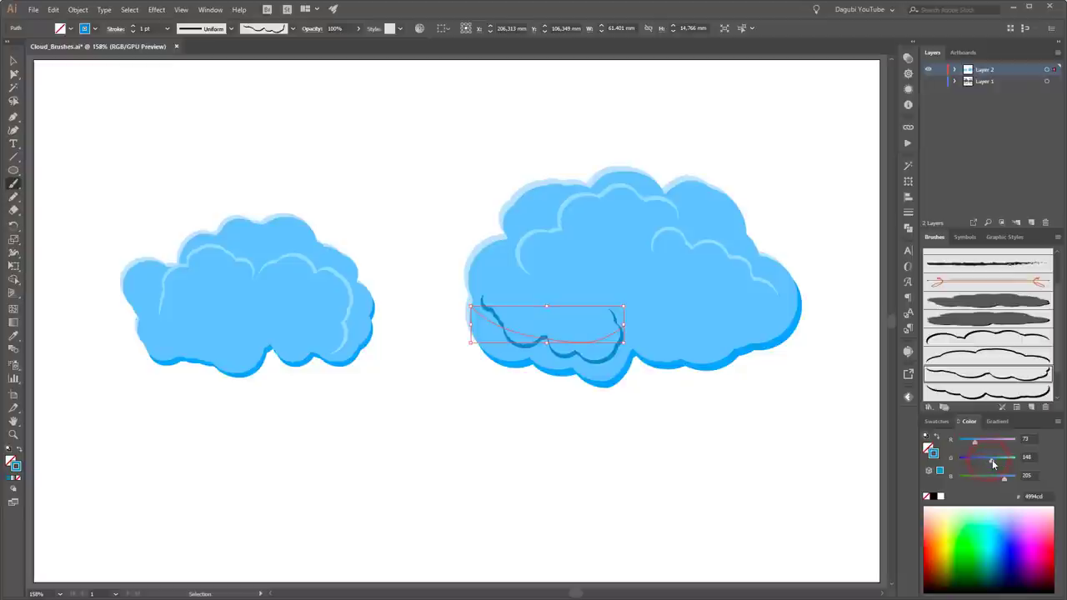
{"action": "left_click", "coordinate": [762, 452]}
Paint a shadow stroke along the larger cloud's lower right part with the second shadow brush.
{"action": "left_click", "coordinate": [1017, 393]}
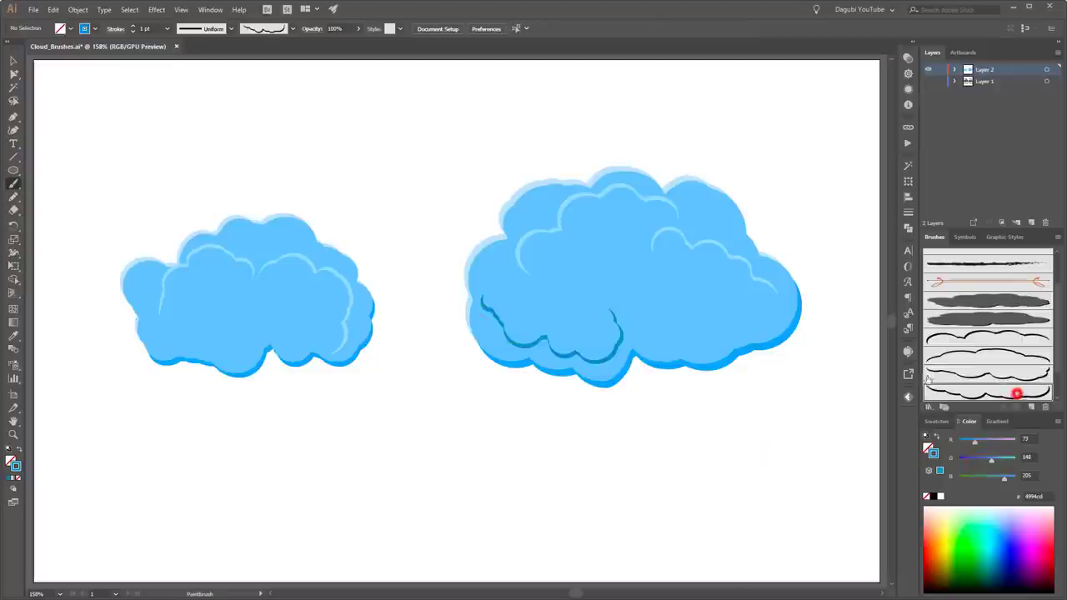
{"action": "left_click_drag", "start_coordinate": [647, 334], "coordinate": [777, 300]}
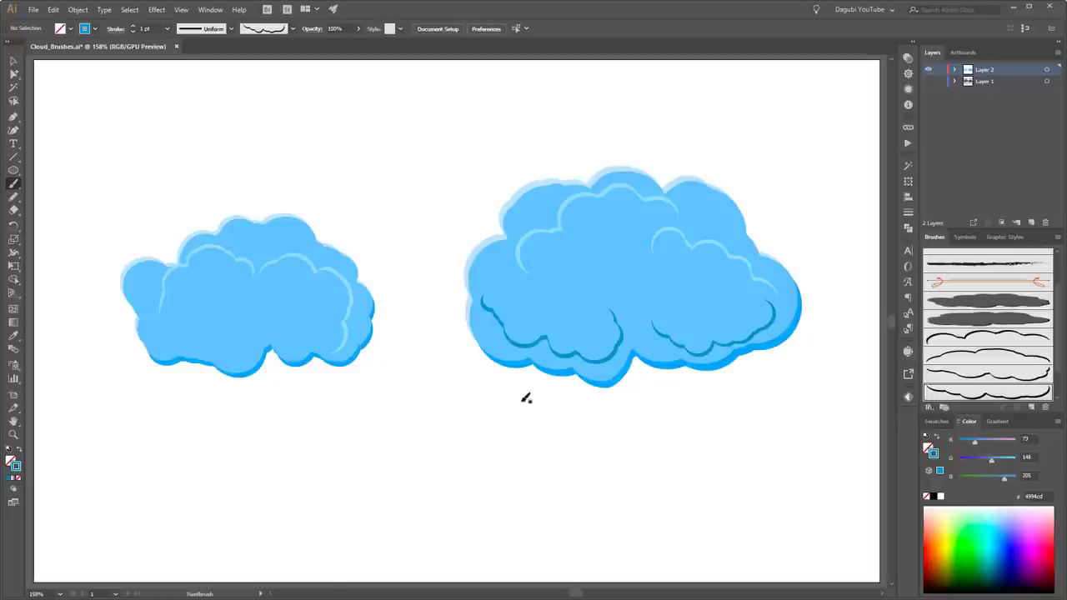
{"action": "left_click", "coordinate": [579, 418]}
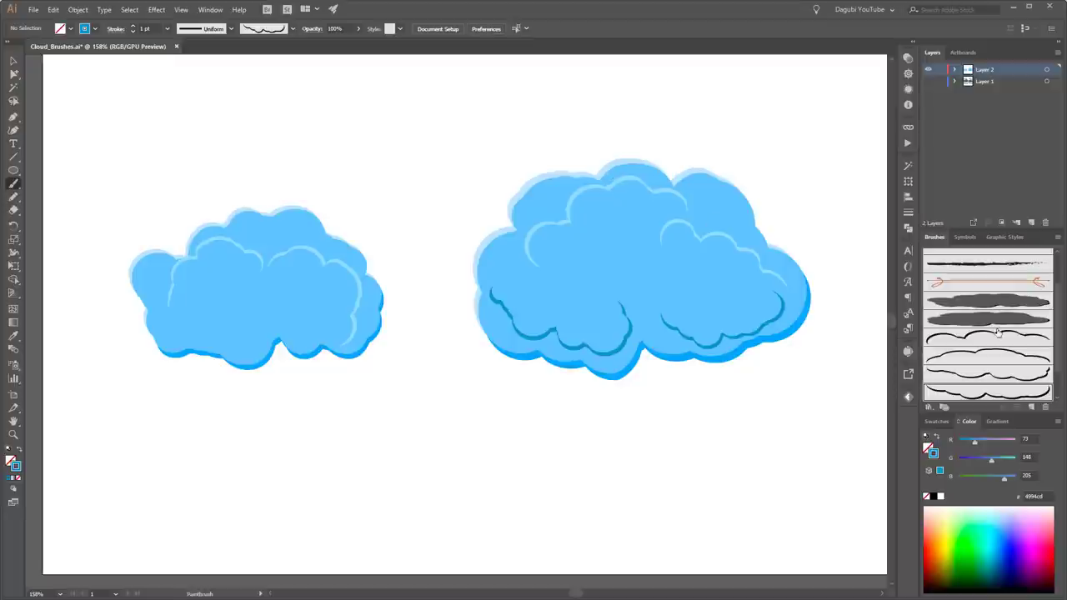
Paint two test strokes below the clouds with the first shadow brush, one left to right and one right to left.
{"action": "left_click", "coordinate": [970, 375]}
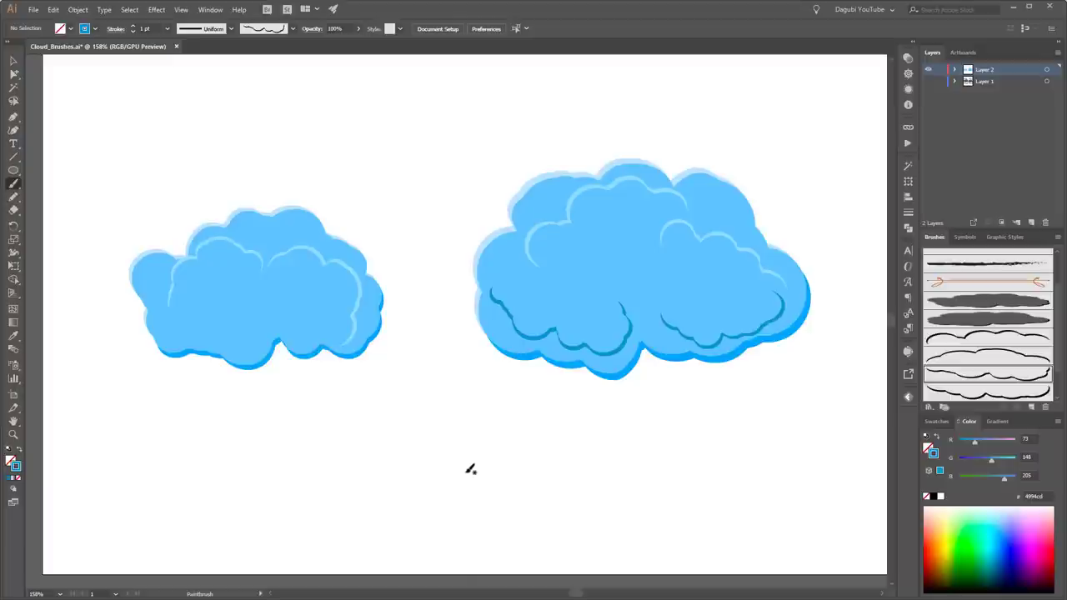
{"action": "left_click_drag", "start_coordinate": [467, 472], "coordinate": [782, 470]}
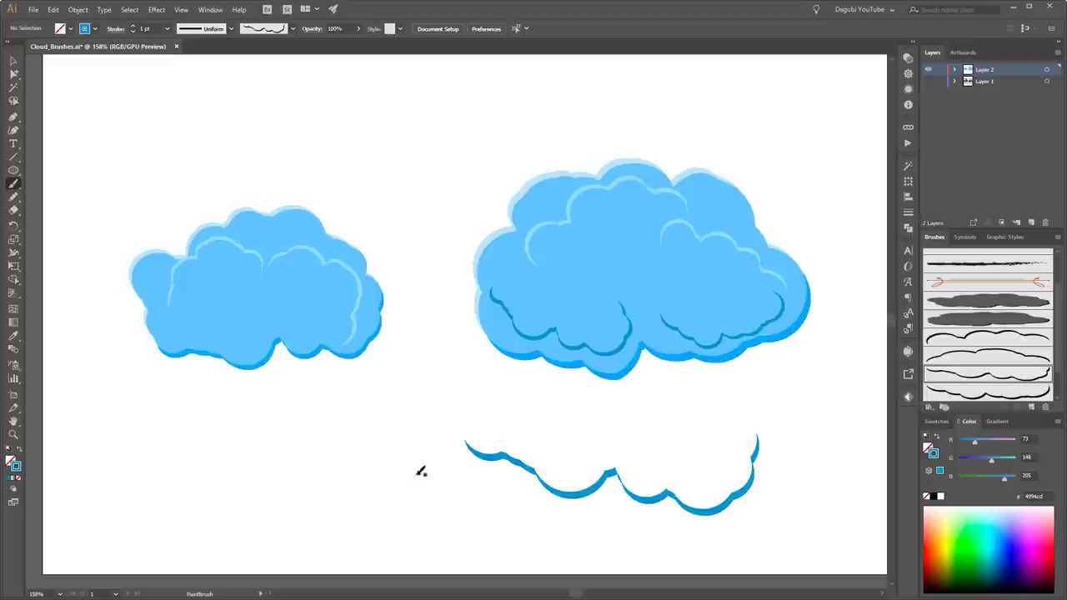
{"action": "left_click_drag", "start_coordinate": [440, 468], "coordinate": [100, 475]}
Delete both test strokes below the clouds.
{"action": "key", "text": "v"}
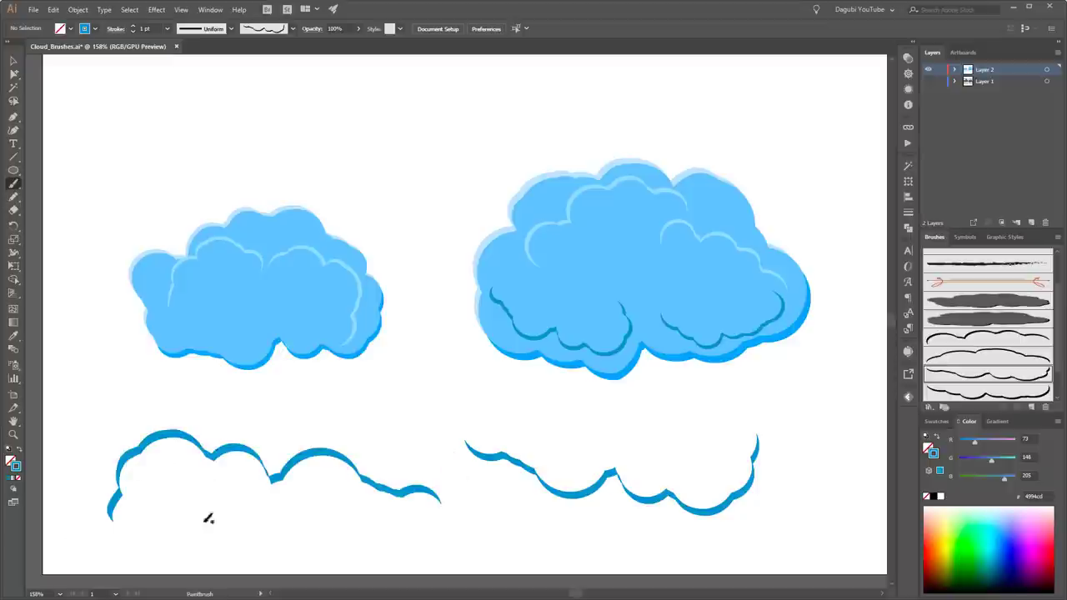
{"action": "left_click", "coordinate": [325, 461]}
{"action": "left_click", "coordinate": [321, 458]}
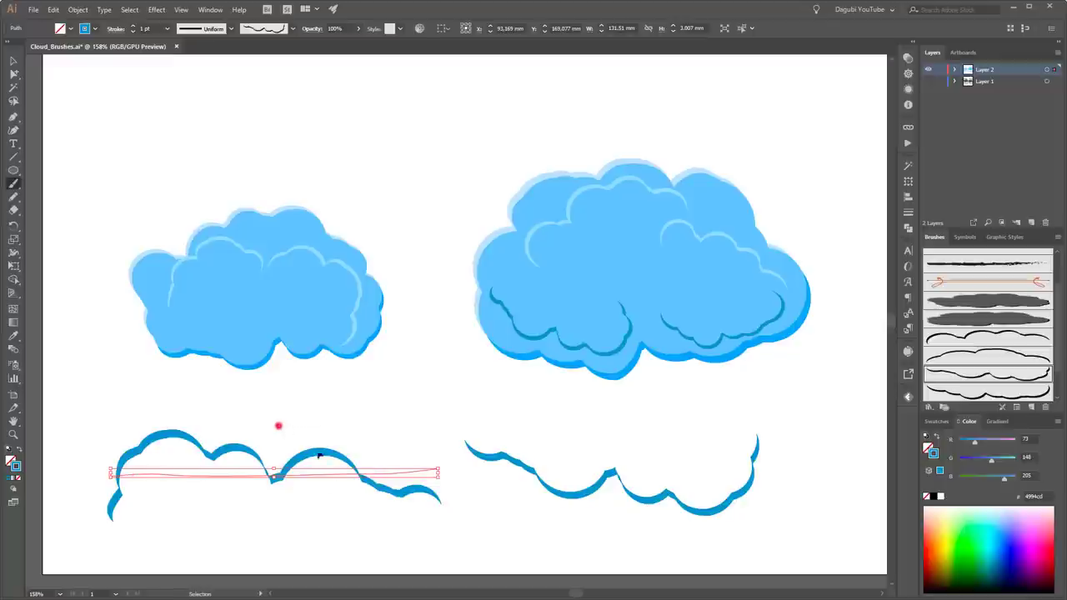
{"action": "left_click_drag", "start_coordinate": [278, 426], "coordinate": [678, 528]}
{"action": "key", "text": "b"}
{"action": "key", "text": "Delete"}
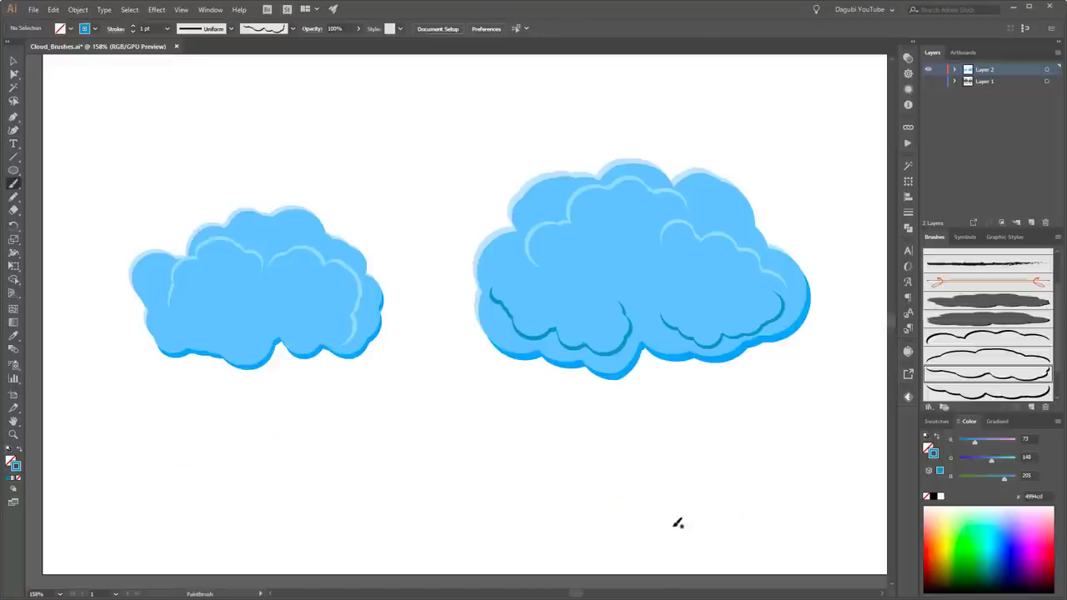
Paint a light blue acdeff highlight right to left across the larger cloud's upper middle with the first shadow brush, and shift it slightly down.
{"action": "key", "text": "v"}
{"action": "left_click", "coordinate": [654, 196]}
{"action": "left_click", "coordinate": [814, 483]}
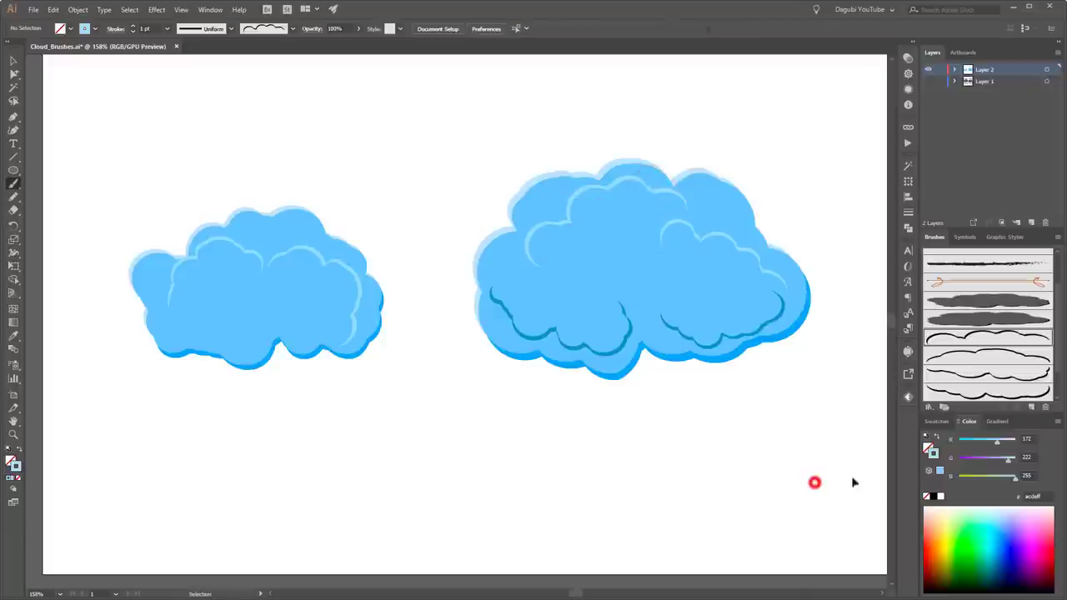
{"action": "left_click", "coordinate": [1020, 372]}
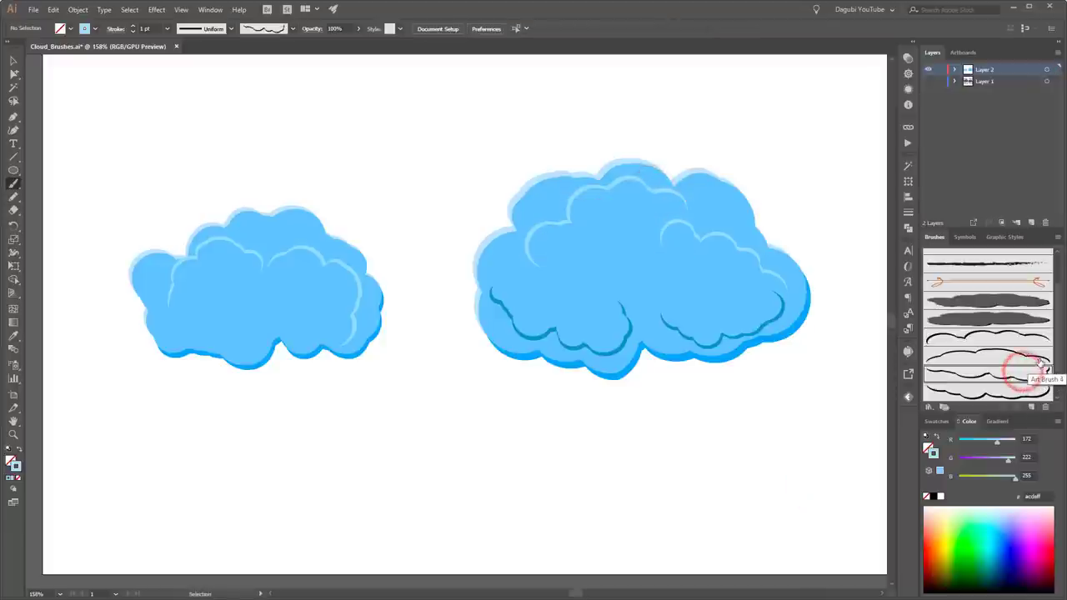
{"action": "key", "text": "b"}
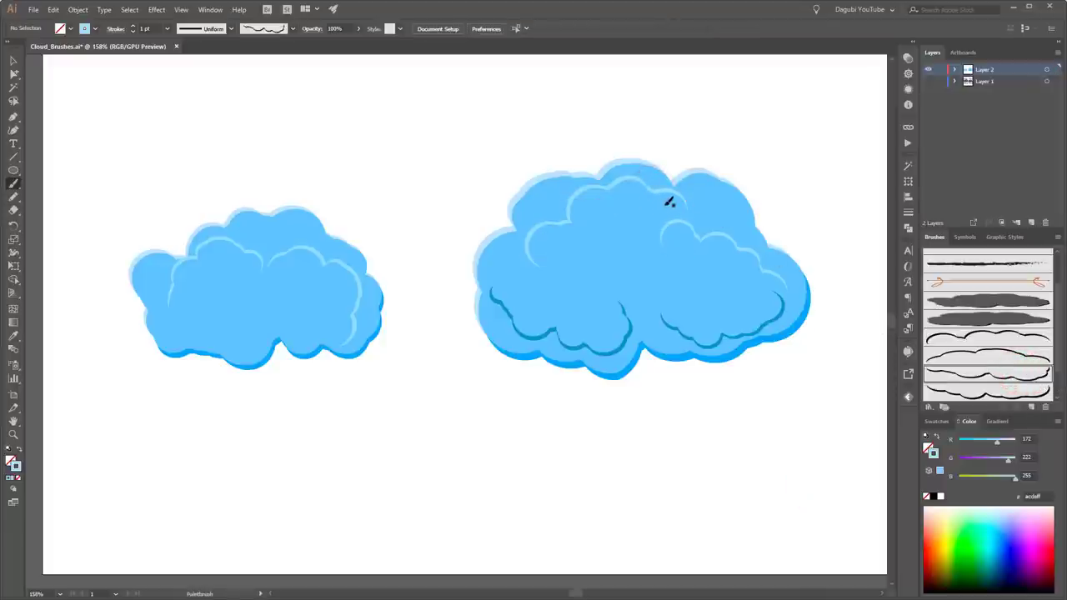
{"action": "mouse_move", "coordinate": [683, 204]}
{"action": "left_mouse_down"}
{"action": "mouse_move", "coordinate": [553, 231]}
{"action": "mouse_move", "coordinate": [527, 250]}
{"action": "left_mouse_up"}
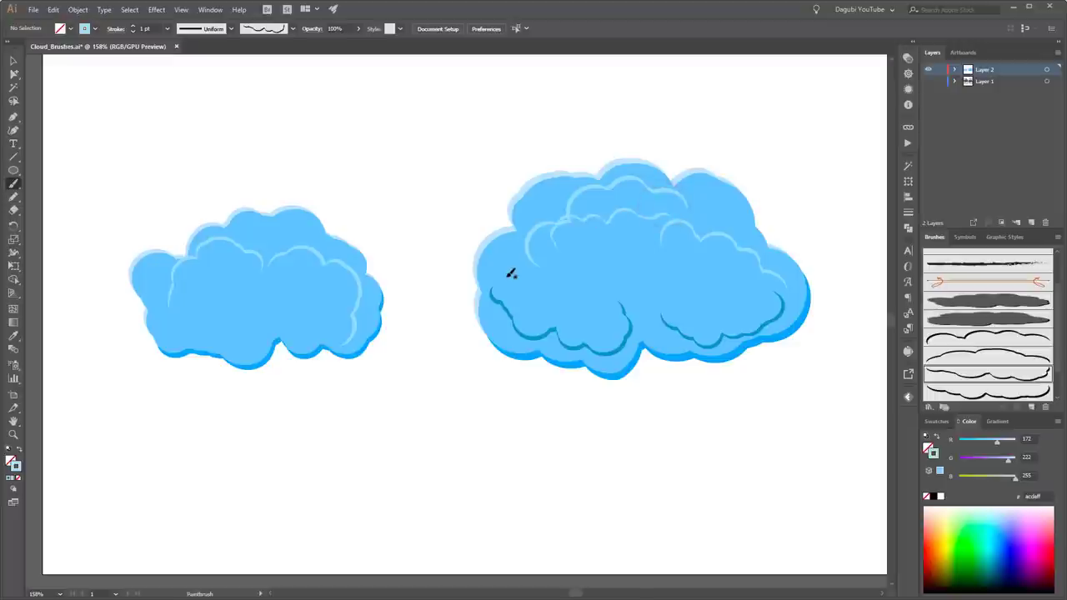
{"action": "left_click", "coordinate": [583, 214], "text": "ctrl"}
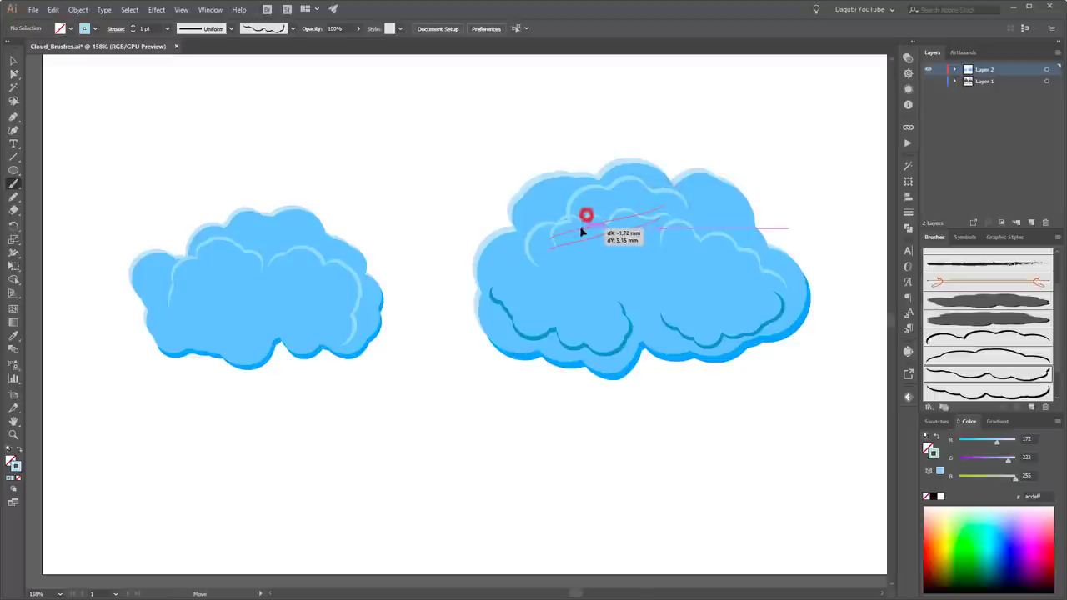
{"action": "left_click", "coordinate": [821, 494], "text": "ctrl"}
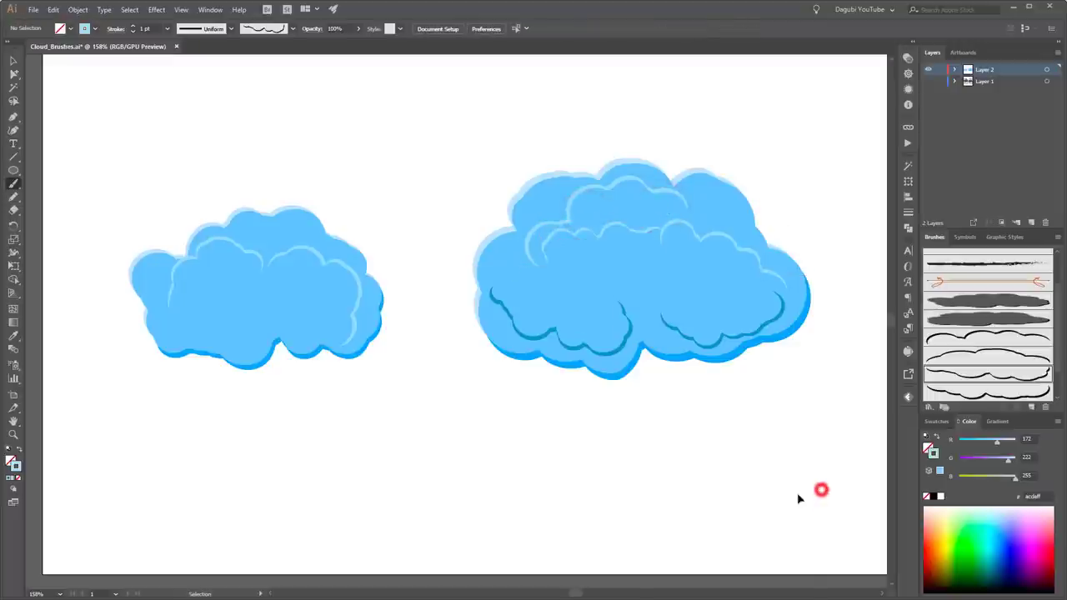
Paint a blue 4994cd shadow stroke along the smaller cloud's lower part with the second shadow brush, and shift it toward the cloud's left edge.
{"action": "left_click", "coordinate": [707, 350], "text": "ctrl"}
{"action": "left_click", "coordinate": [642, 525], "text": "ctrl"}
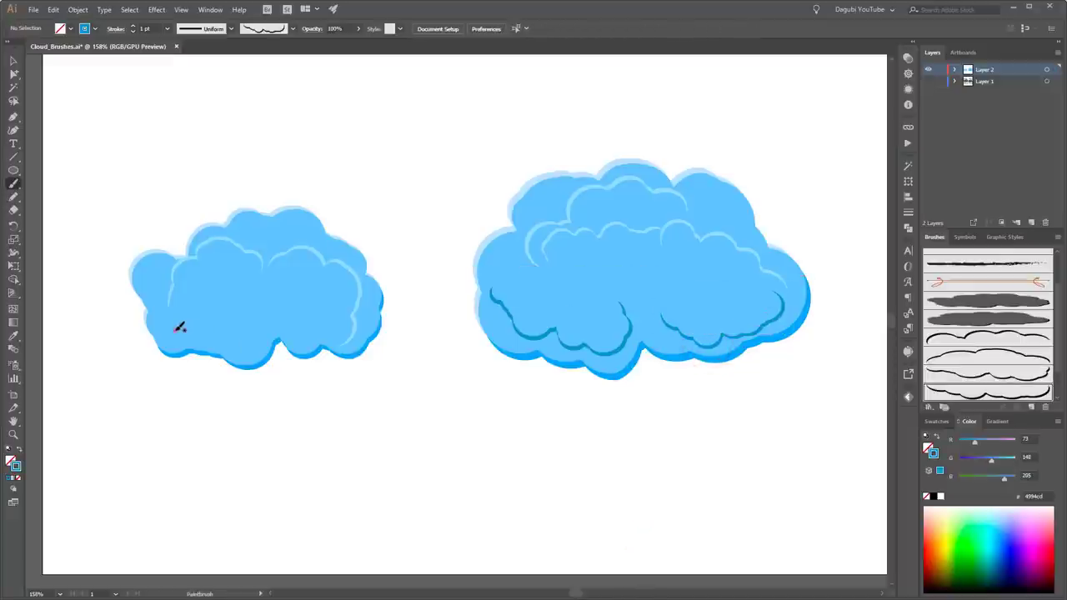
{"action": "left_click_drag", "start_coordinate": [177, 329], "coordinate": [317, 317]}
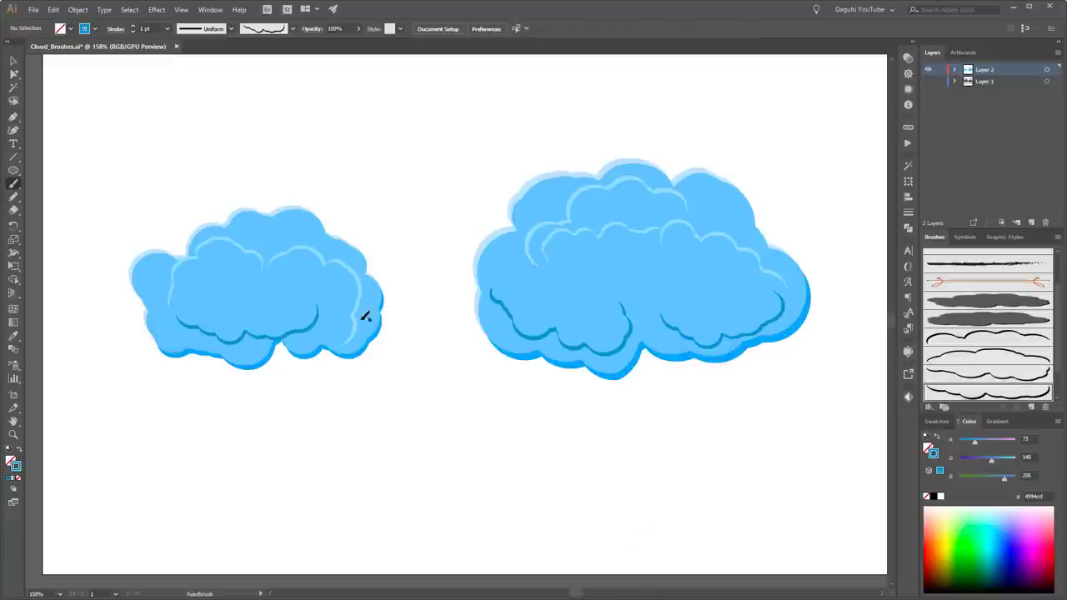
{"action": "left_click", "coordinate": [239, 336], "text": "ctrl"}
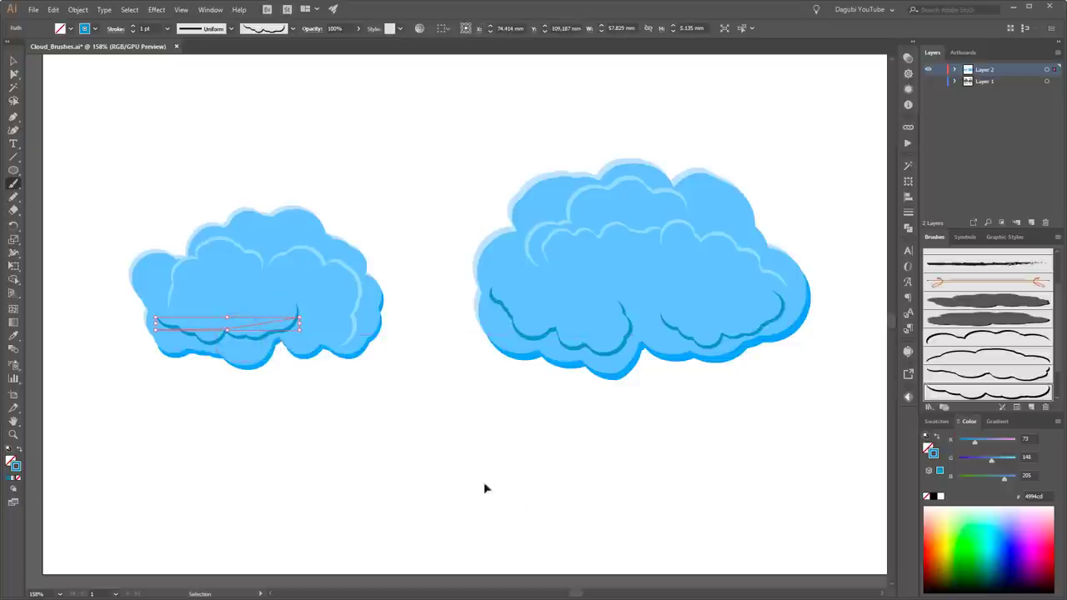
{"action": "left_click", "coordinate": [536, 503], "text": "ctrl"}
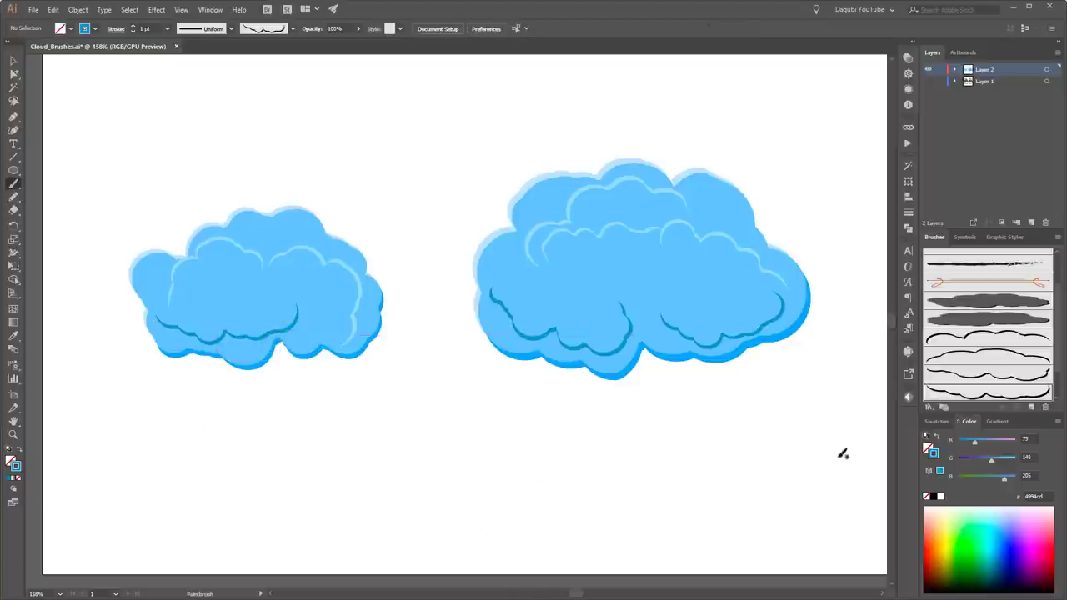
Hide Layer 2 and create a new empty layer above it.
{"action": "left_click", "coordinate": [704, 153], "text": "ctrl"}
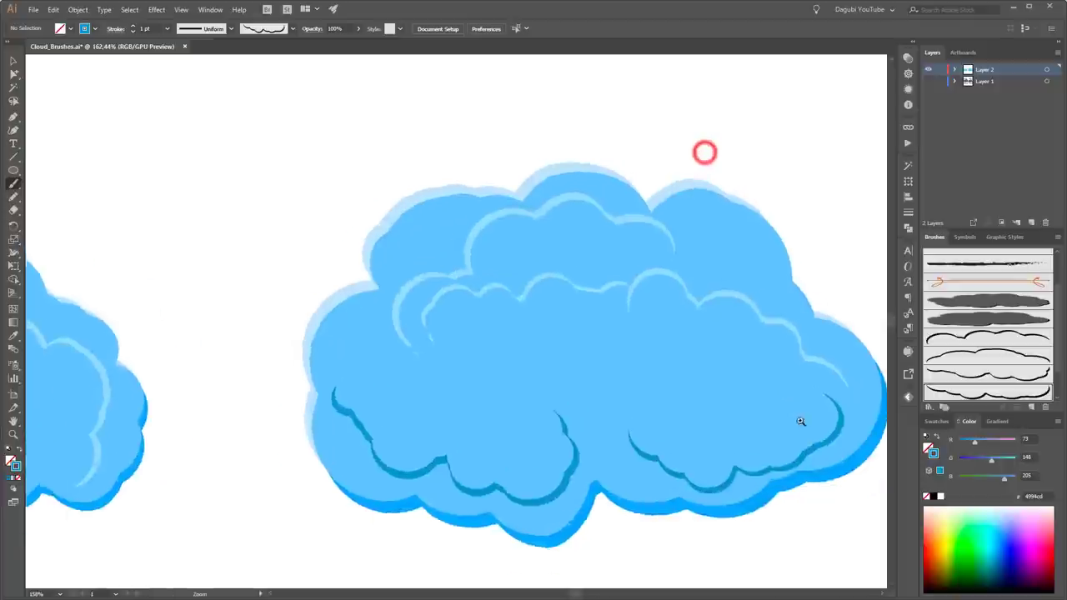
{"action": "left_click_drag", "start_coordinate": [747, 322], "coordinate": [605, 278]}
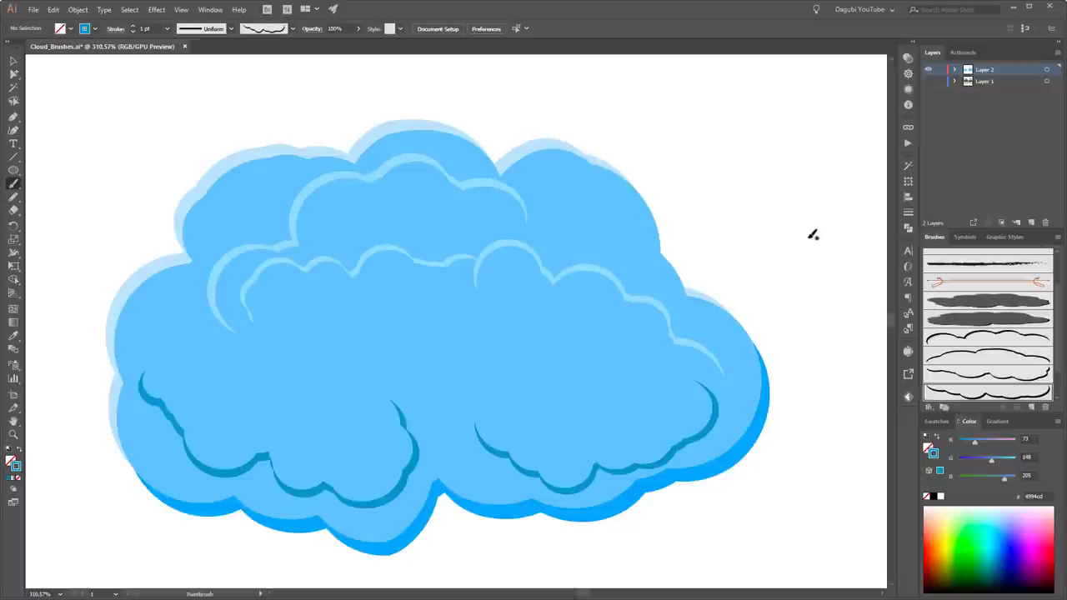
{"action": "left_click", "coordinate": [926, 69]}
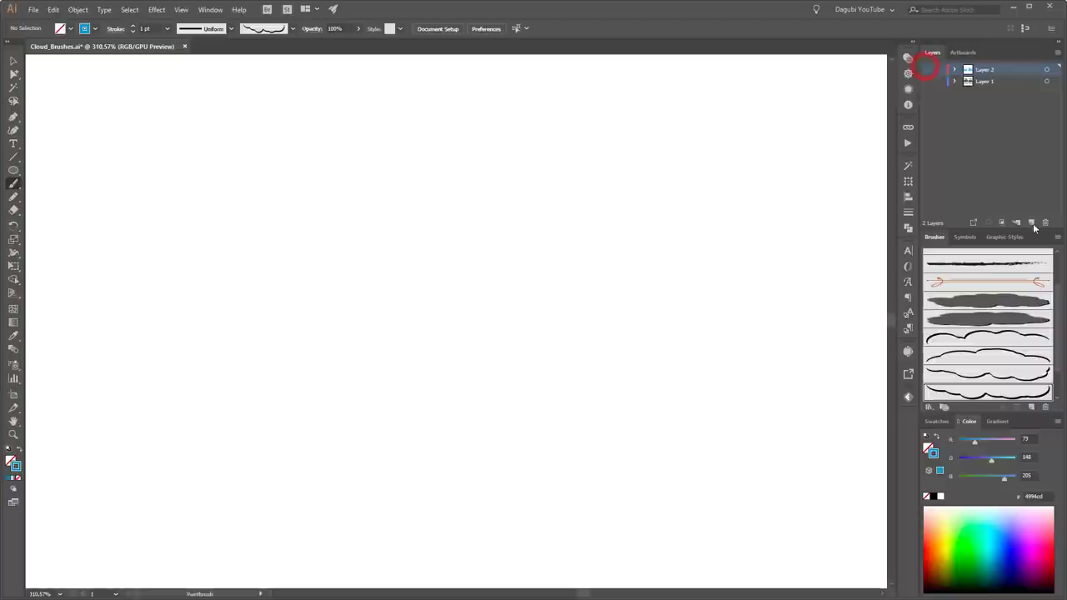
{"action": "left_click", "coordinate": [1031, 222]}
{"action": "scroll", "coordinate": [700, 266], "scroll_direction": "down", "scroll_amount": 4}
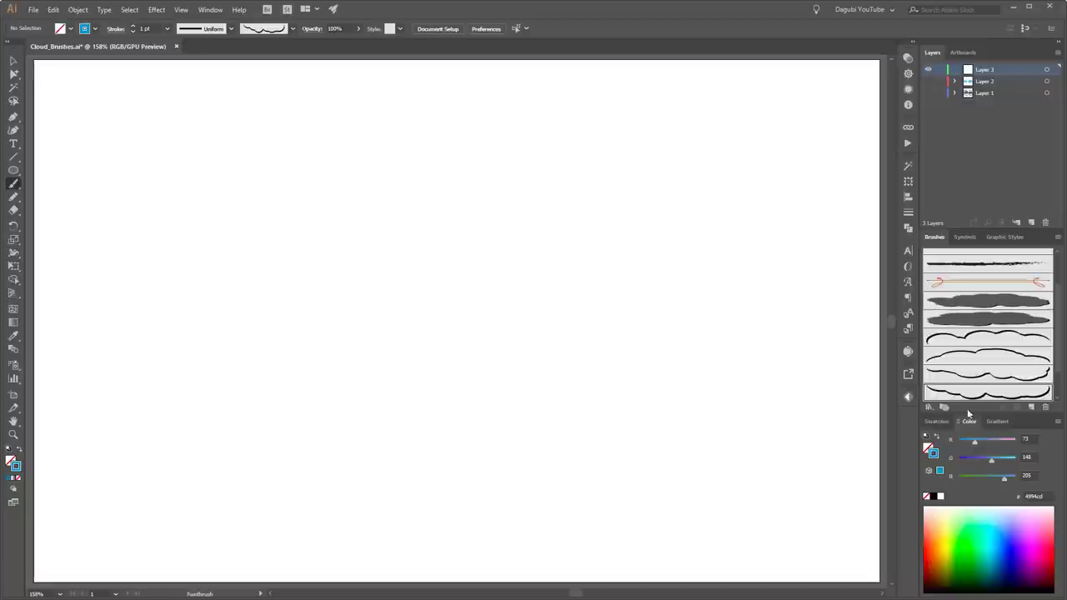
Paint a cloud about 156 mm wide across the middle of the artboard with the first cloud brush, and recolor it to blue 227acd.
{"action": "left_click", "coordinate": [999, 302]}
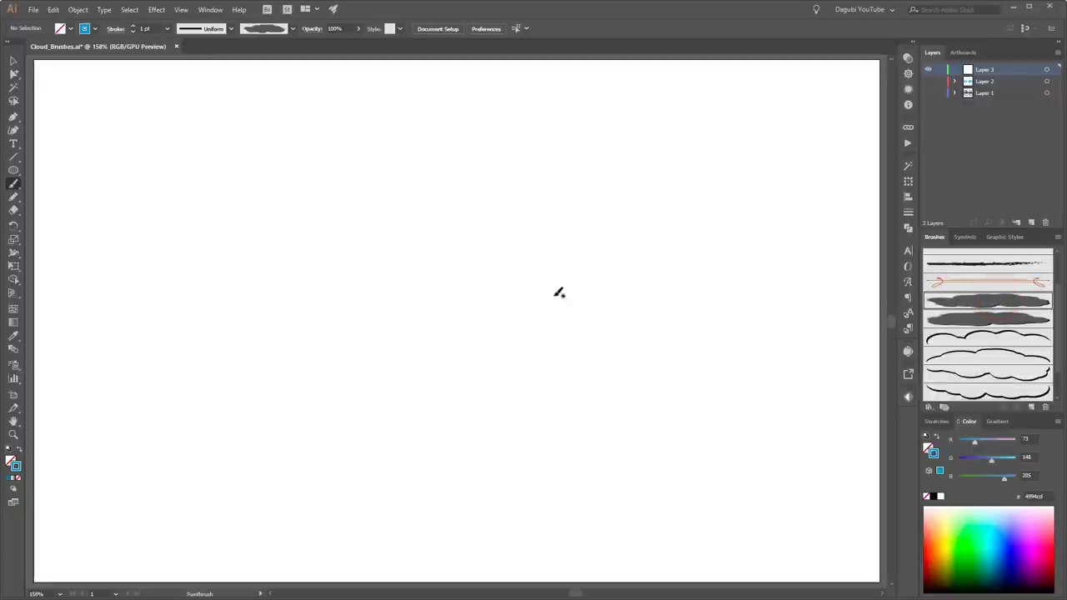
{"action": "left_click_drag", "start_coordinate": [272, 299], "coordinate": [665, 297]}
{"action": "key", "text": "v"}
{"action": "left_click_drag", "start_coordinate": [626, 358], "coordinate": [626, 345]}
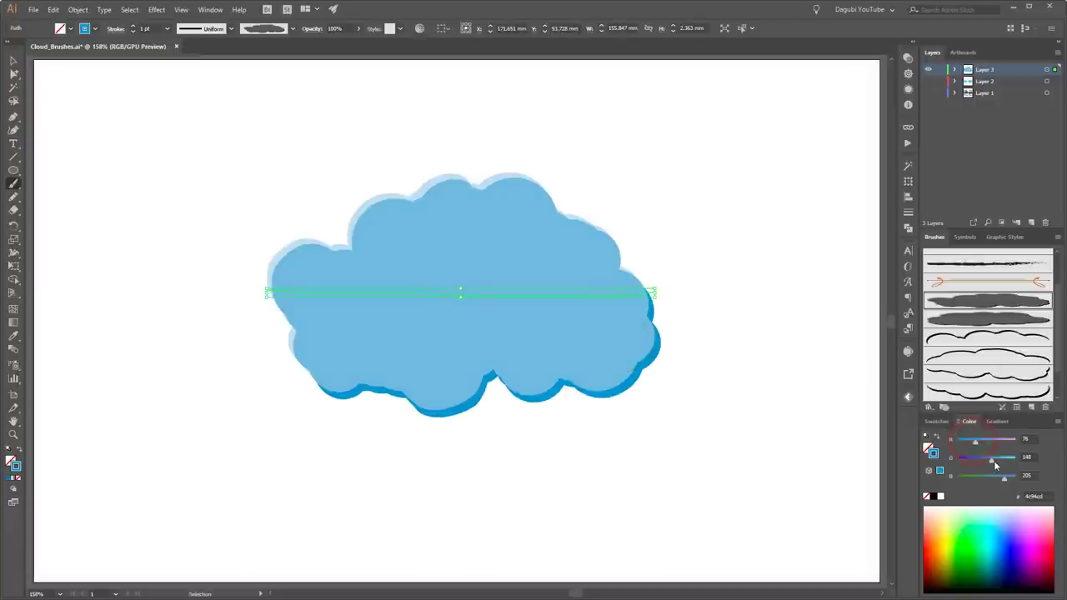
{"action": "left_click_drag", "start_coordinate": [999, 464], "coordinate": [967, 447]}
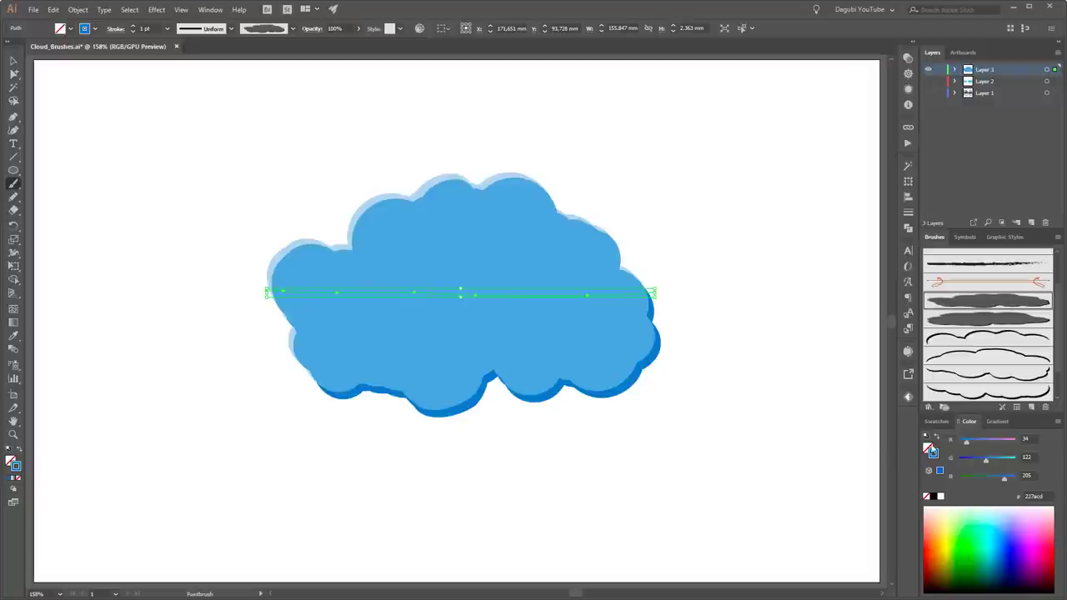
Start adding a new swatch for the cloud's blue stroke color.
{"action": "left_click", "coordinate": [936, 421]}
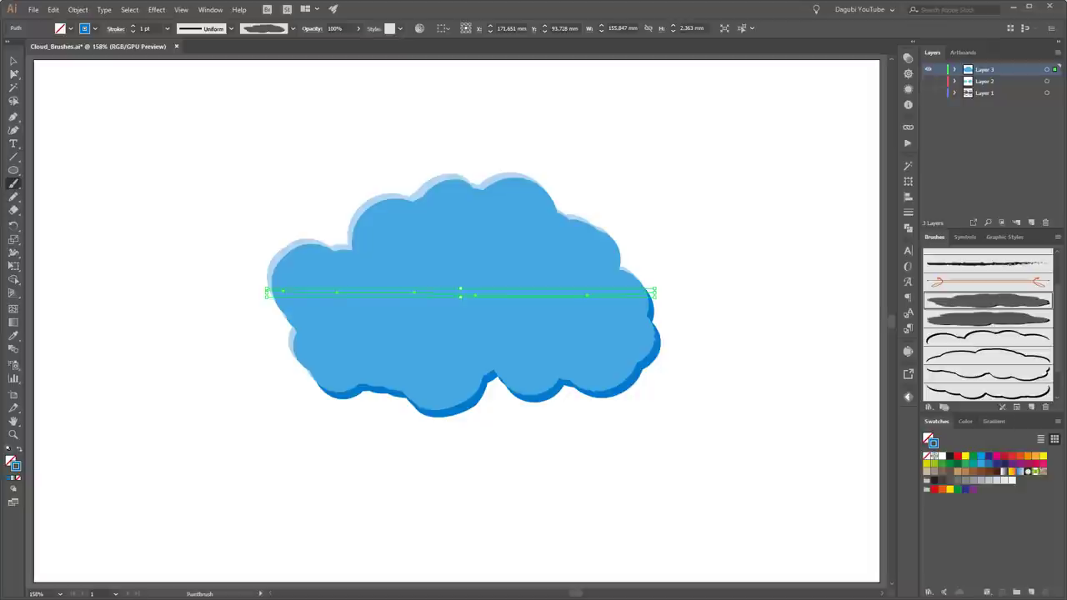
{"action": "left_click", "coordinate": [1056, 422]}
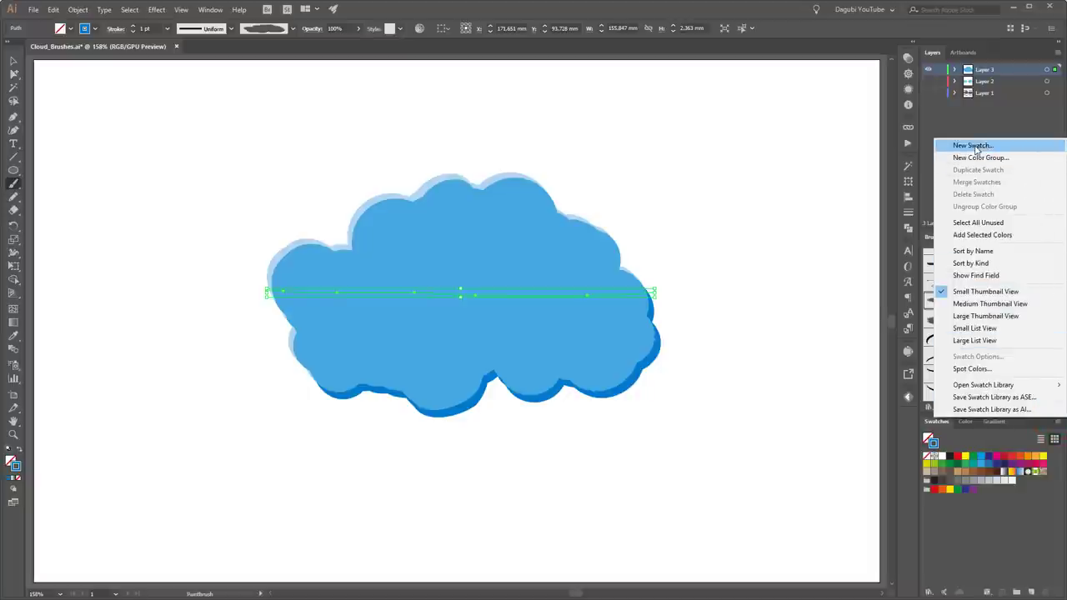
Save the selected cloud's stroke color as a new process color swatch named clouds, and dismiss the color library.
{"action": "left_click", "coordinate": [973, 146]}
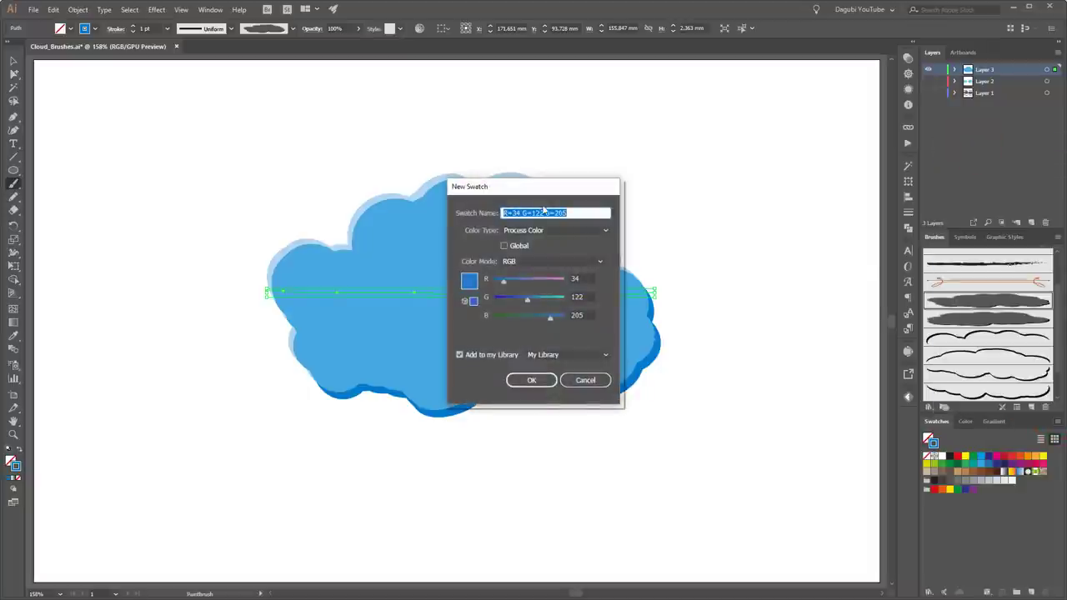
{"action": "type", "text": "clouds"}
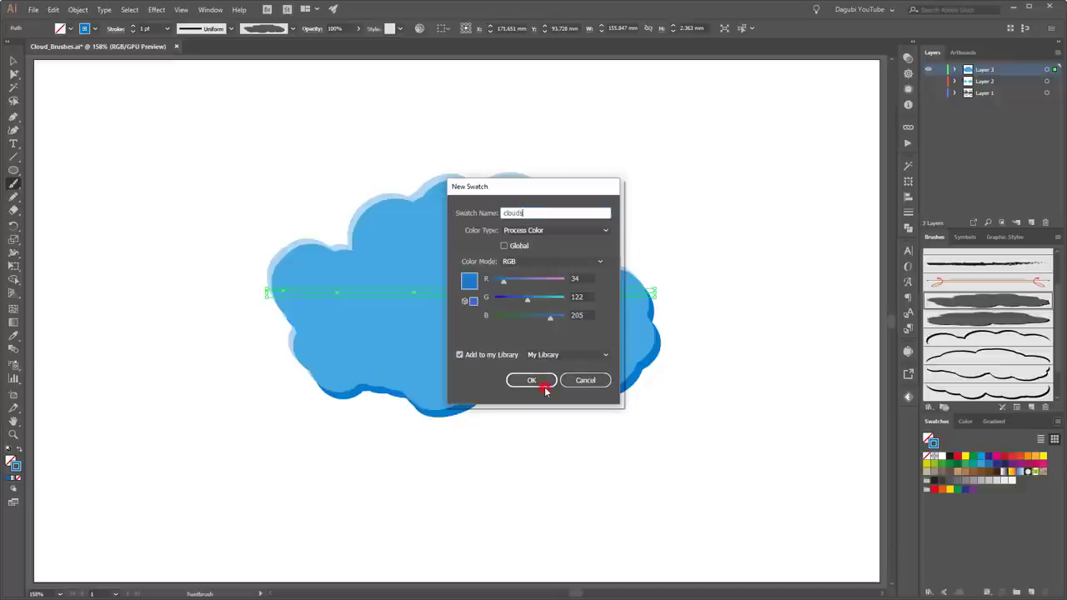
{"action": "left_click", "coordinate": [543, 385]}
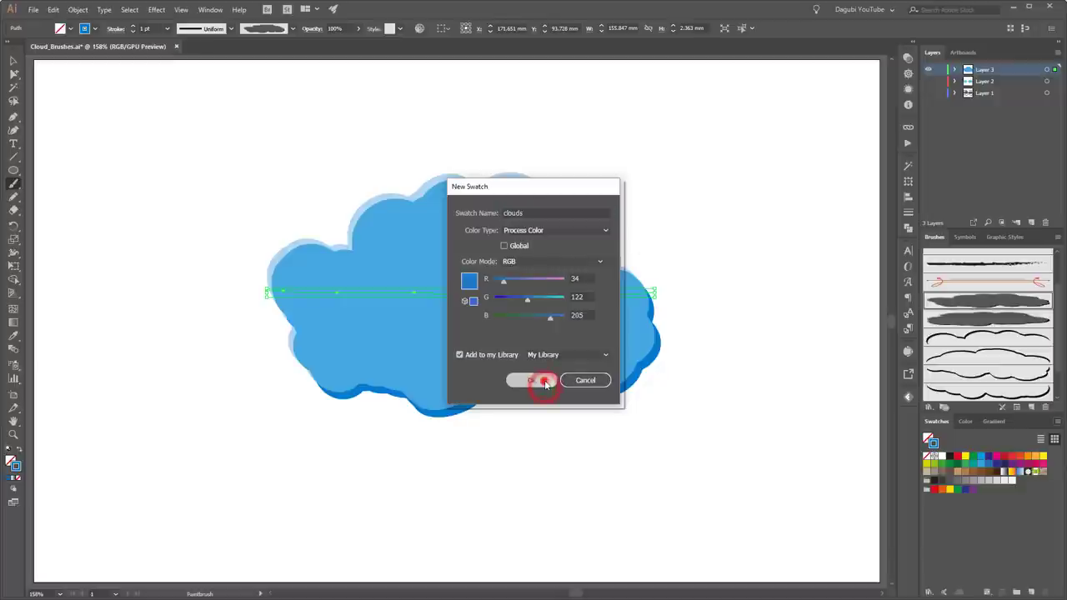
{"action": "left_click", "coordinate": [796, 302]}
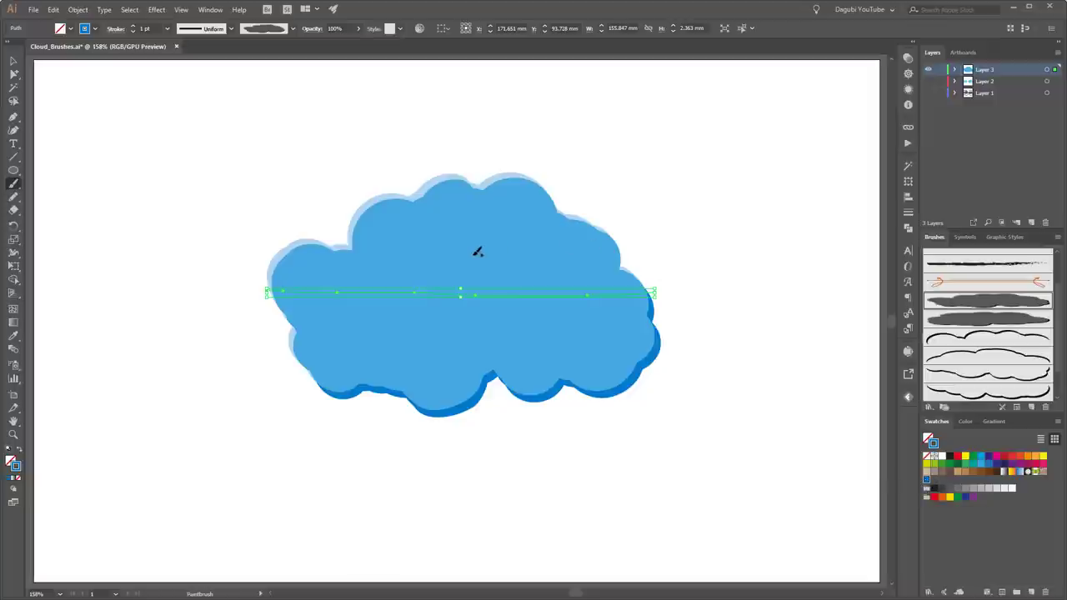
Expand the appearance of the painted cloud stroke into editable shapes and deselect it.
{"action": "left_click", "coordinate": [79, 10]}
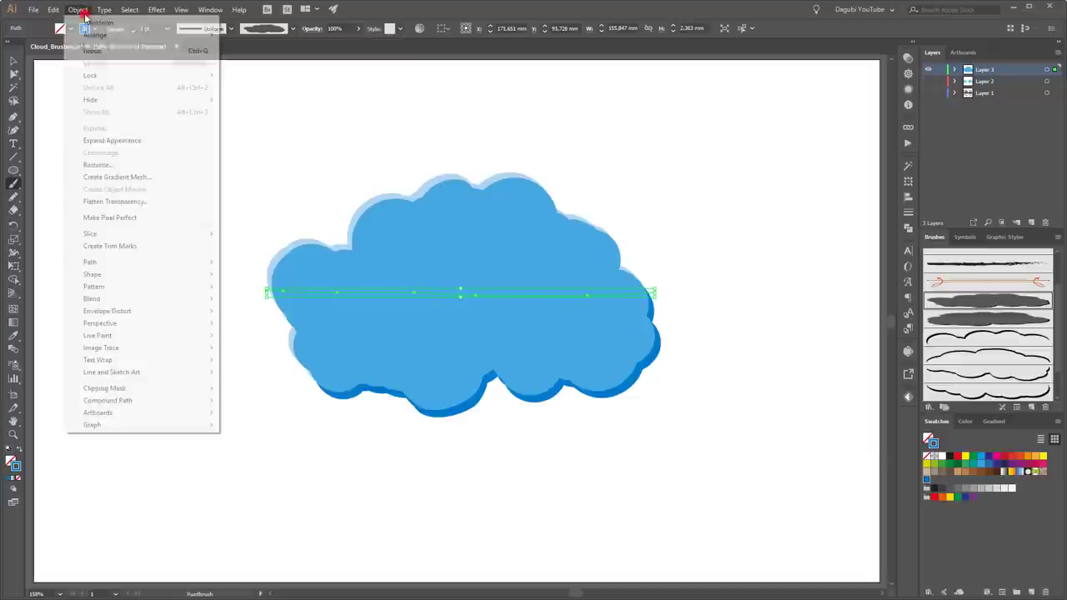
{"action": "left_click", "coordinate": [91, 142]}
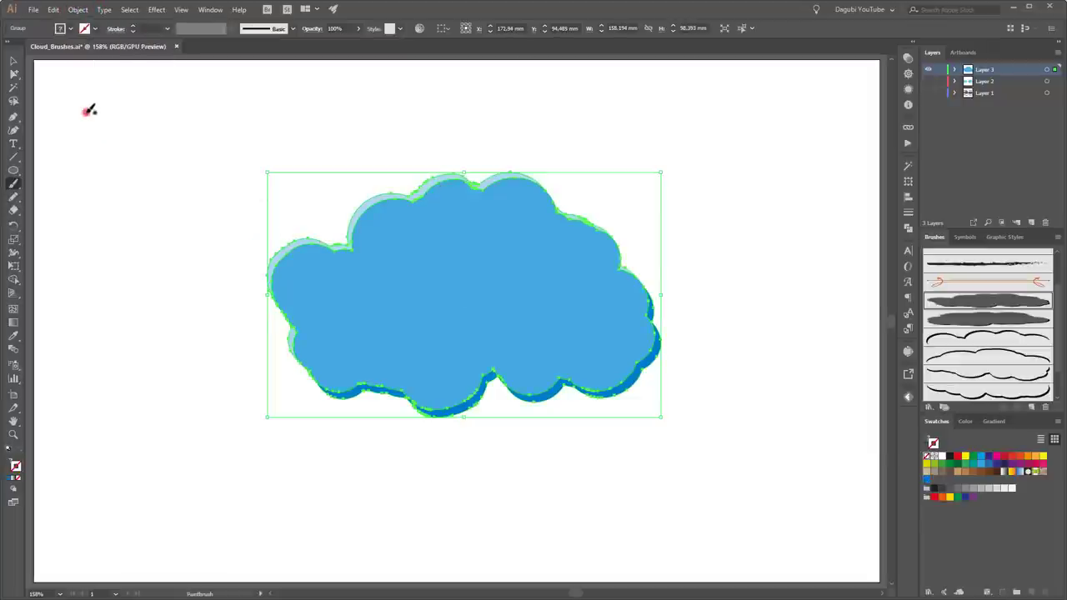
{"action": "left_click", "coordinate": [88, 110]}
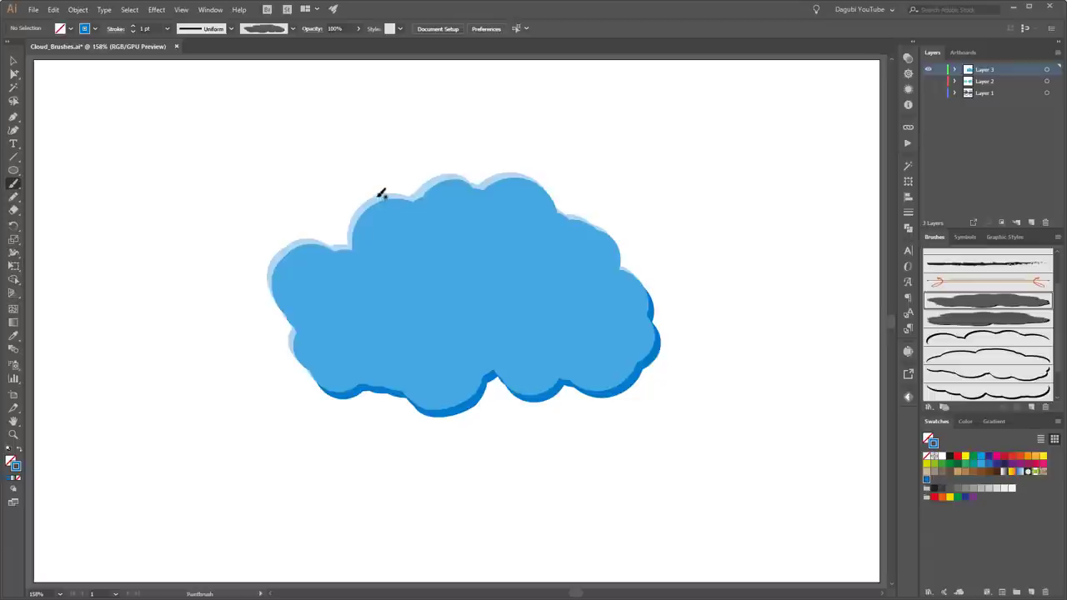
Sample the cloud's light blue upper edge with the Eyedropper and save it as a swatch named clouds 1.
{"action": "left_click", "coordinate": [14, 74]}
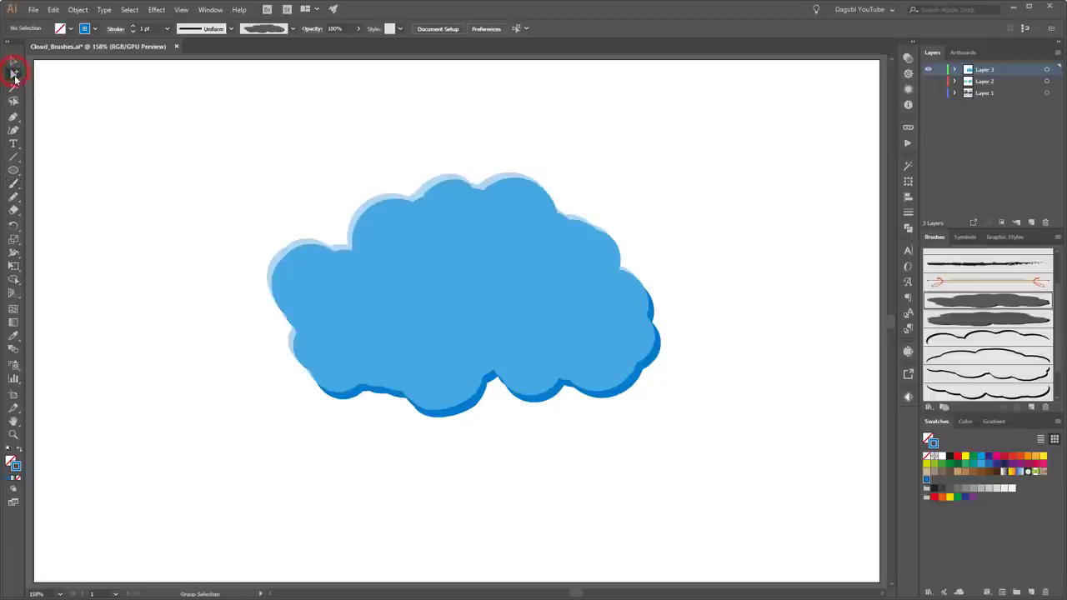
{"action": "left_click", "coordinate": [14, 335]}
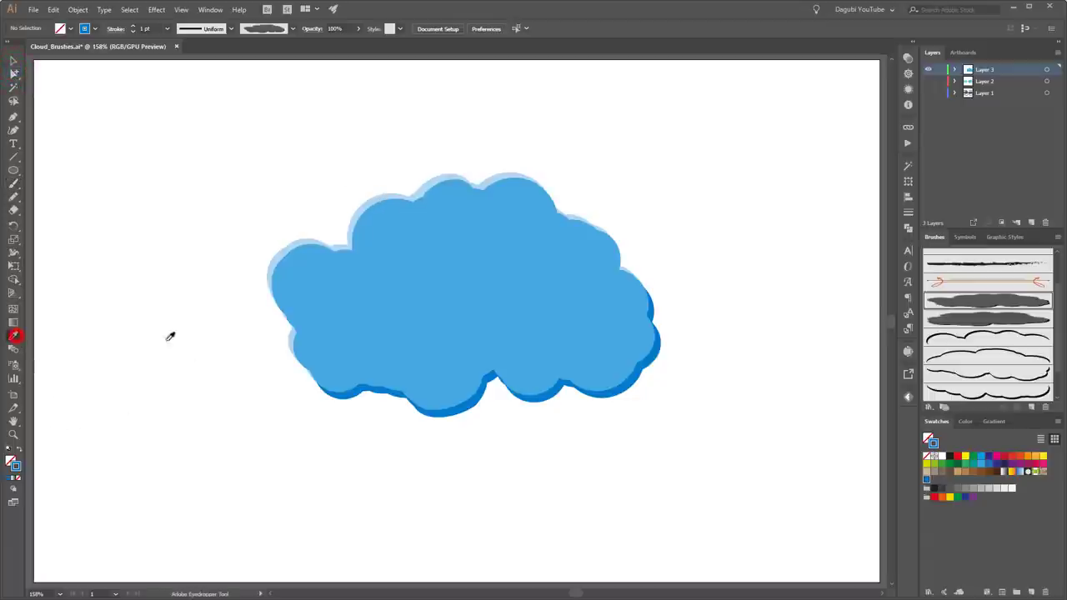
{"action": "left_click", "coordinate": [385, 192]}
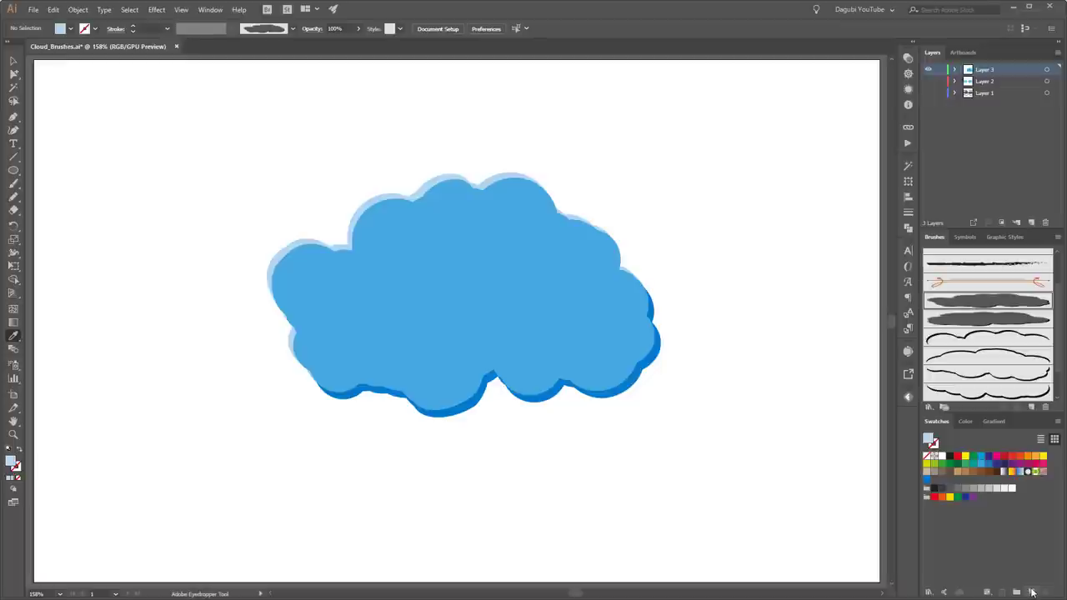
{"action": "left_click", "coordinate": [1056, 421]}
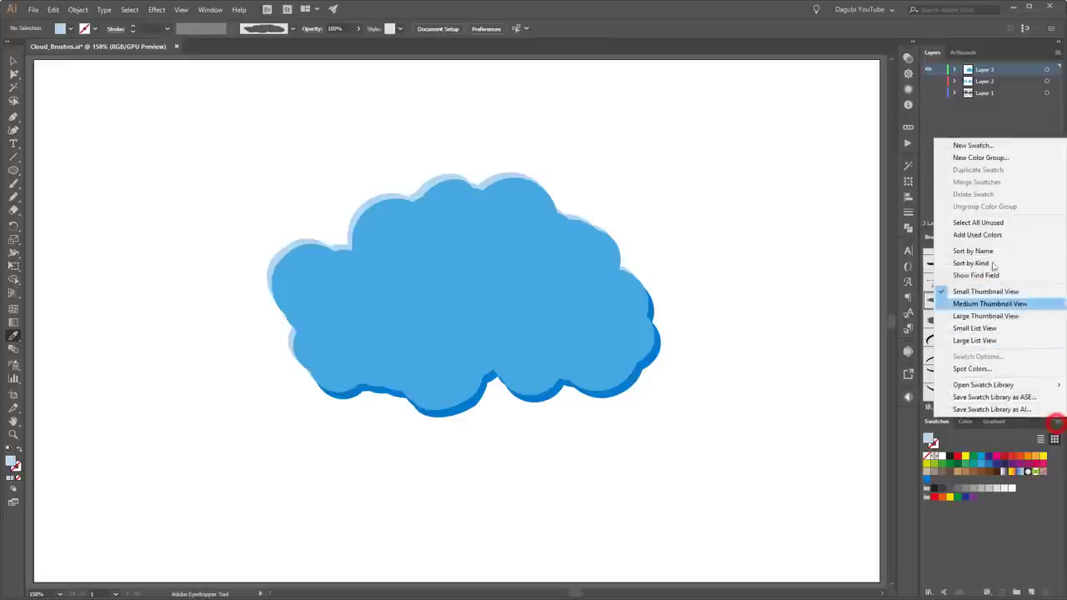
{"action": "left_click", "coordinate": [951, 147]}
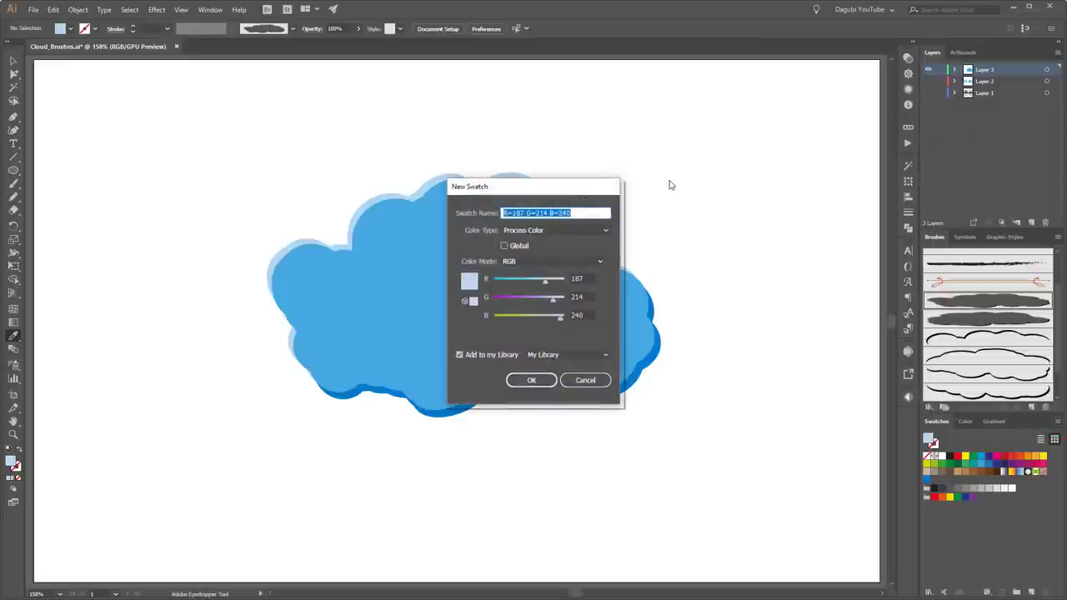
{"action": "type", "text": "clouds 1"}
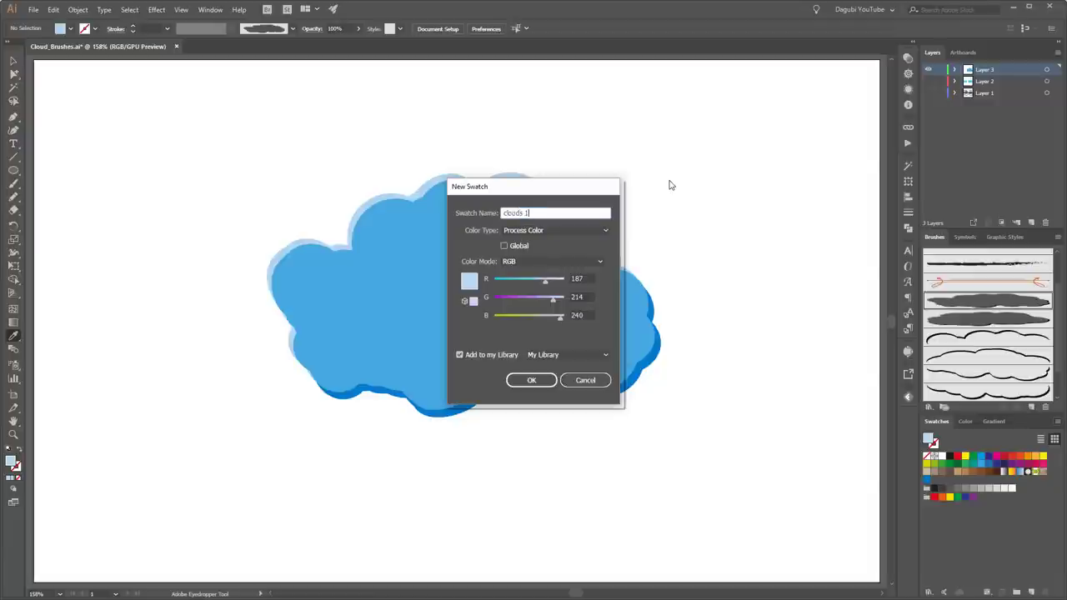
{"action": "key", "text": "Return"}
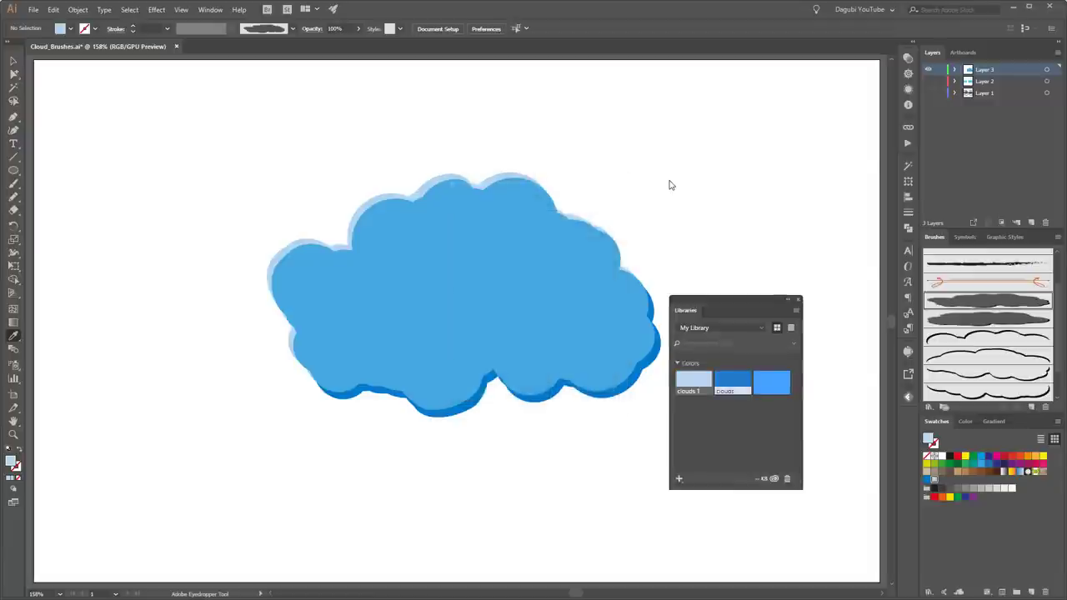
Sample the cloud's dark blue lower edge with the Eyedropper and save it as a swatch named clouds2.
{"action": "left_click", "coordinate": [792, 423]}
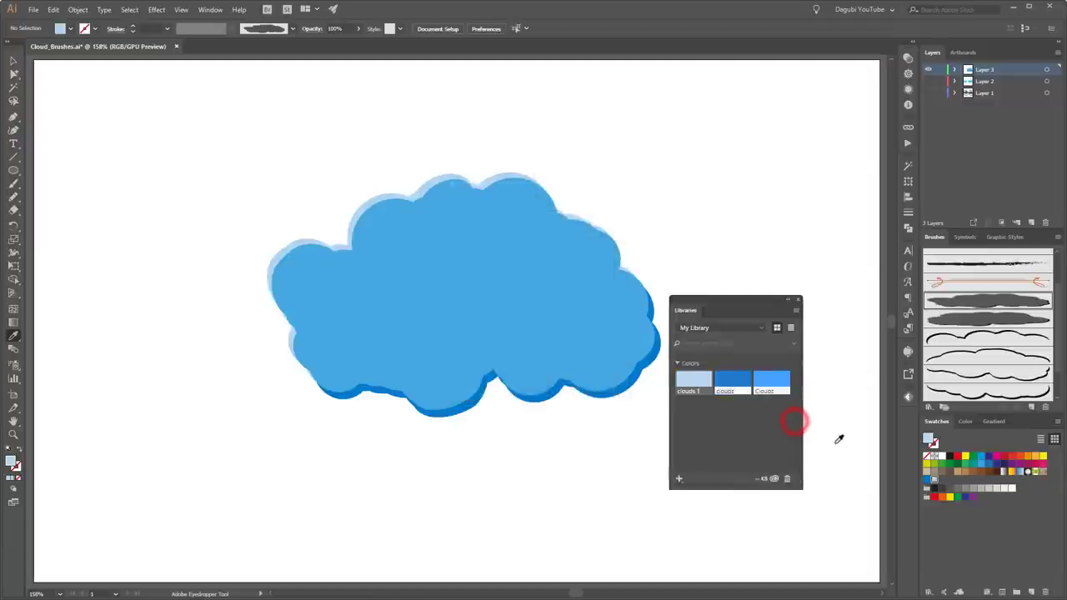
{"action": "left_click", "coordinate": [468, 408]}
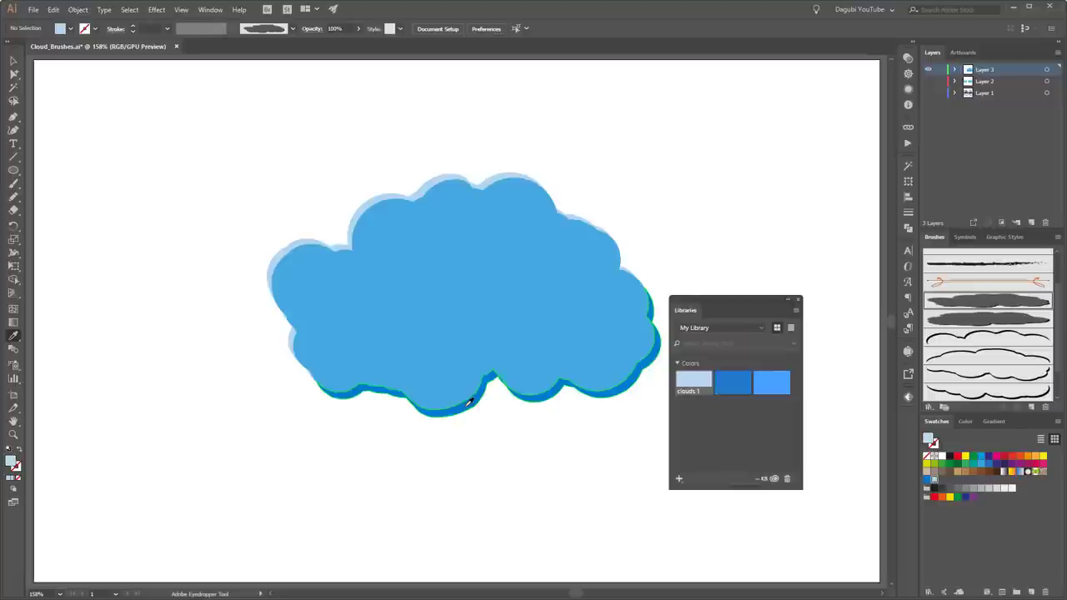
{"action": "left_click", "coordinate": [468, 402]}
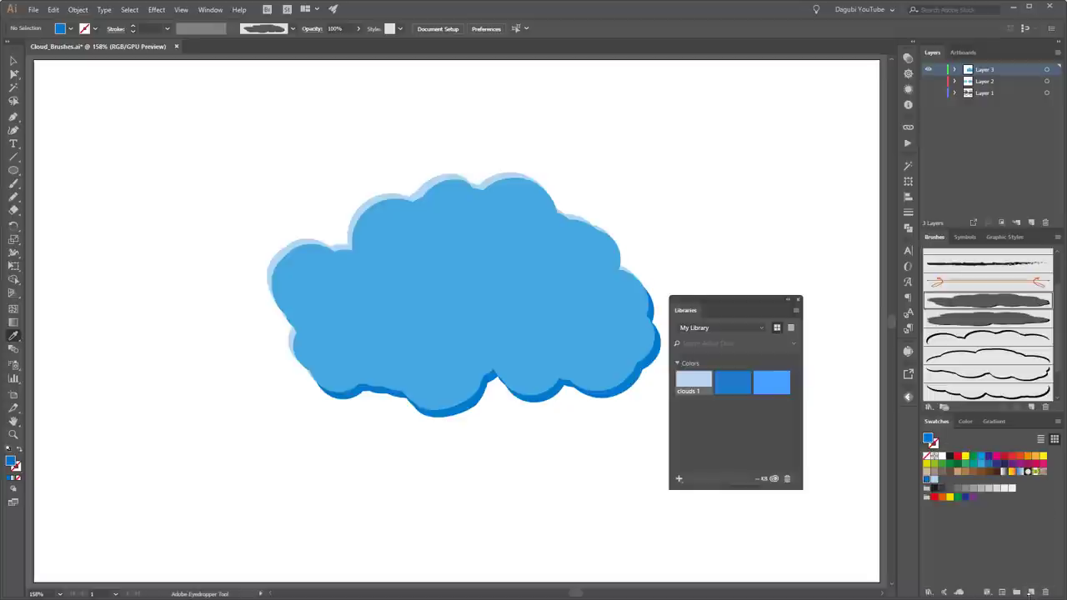
{"action": "left_click", "coordinate": [1030, 593]}
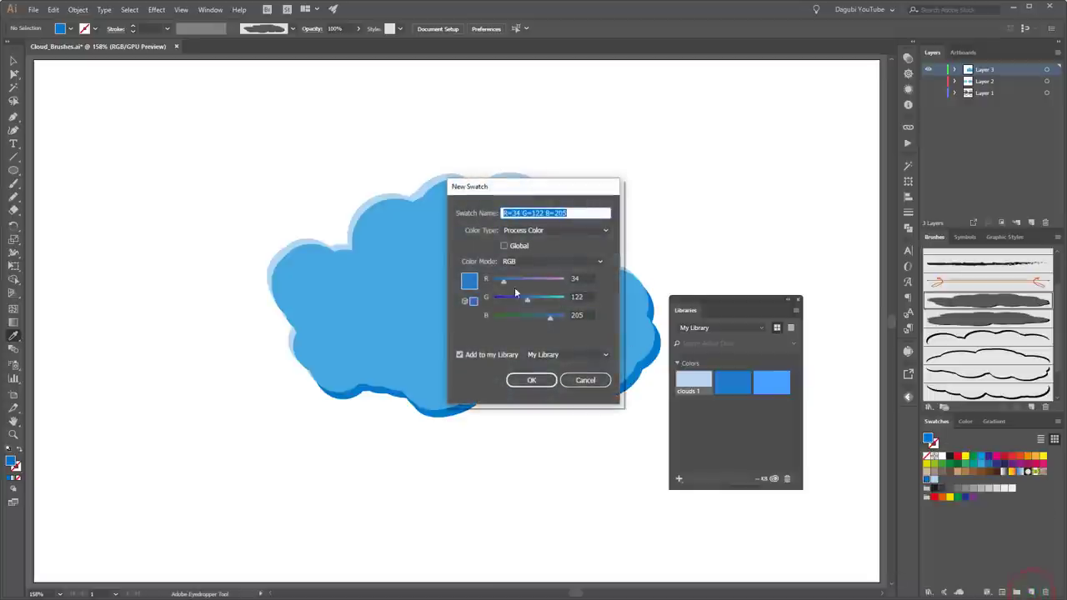
{"action": "type", "text": "clouds2"}
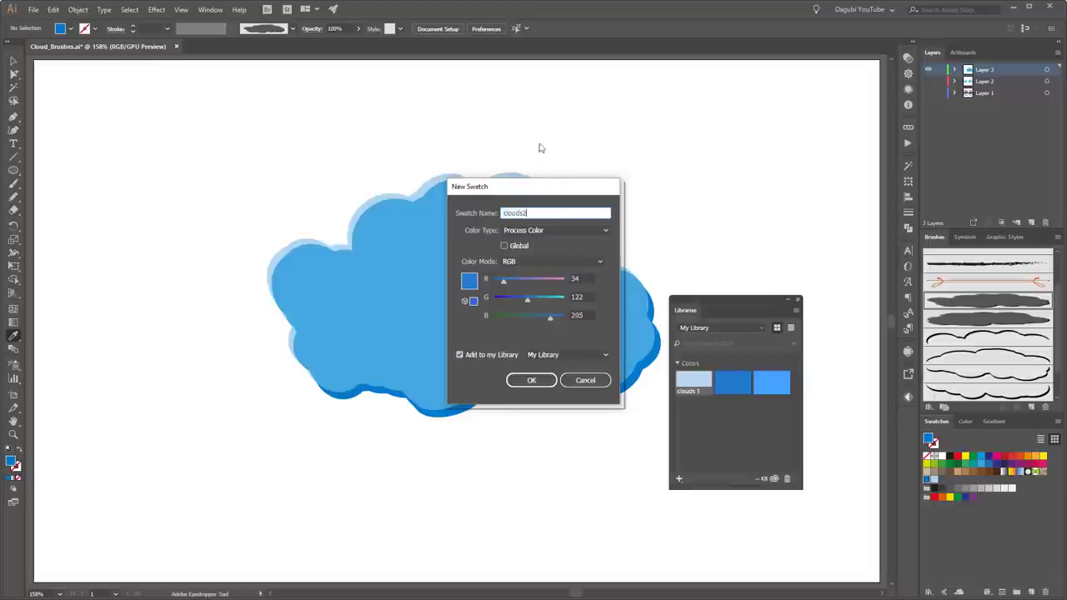
{"action": "left_click", "coordinate": [531, 380]}
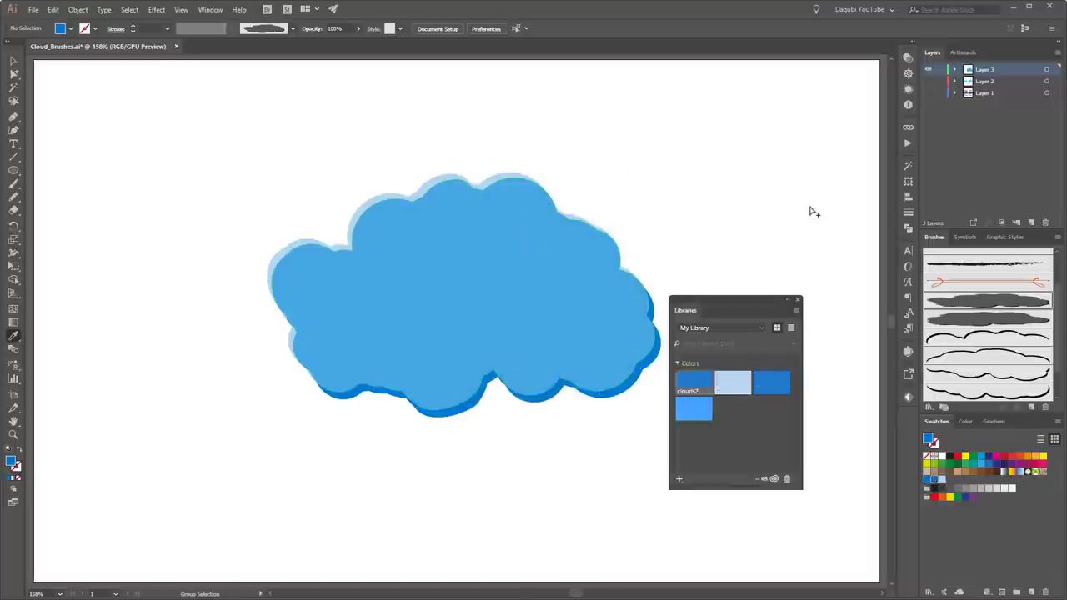
Close the color library and move the clouds2 swatch directly after the light blue clouds 1 swatch.
{"action": "left_click", "coordinate": [809, 208]}
{"action": "left_click", "coordinate": [798, 299]}
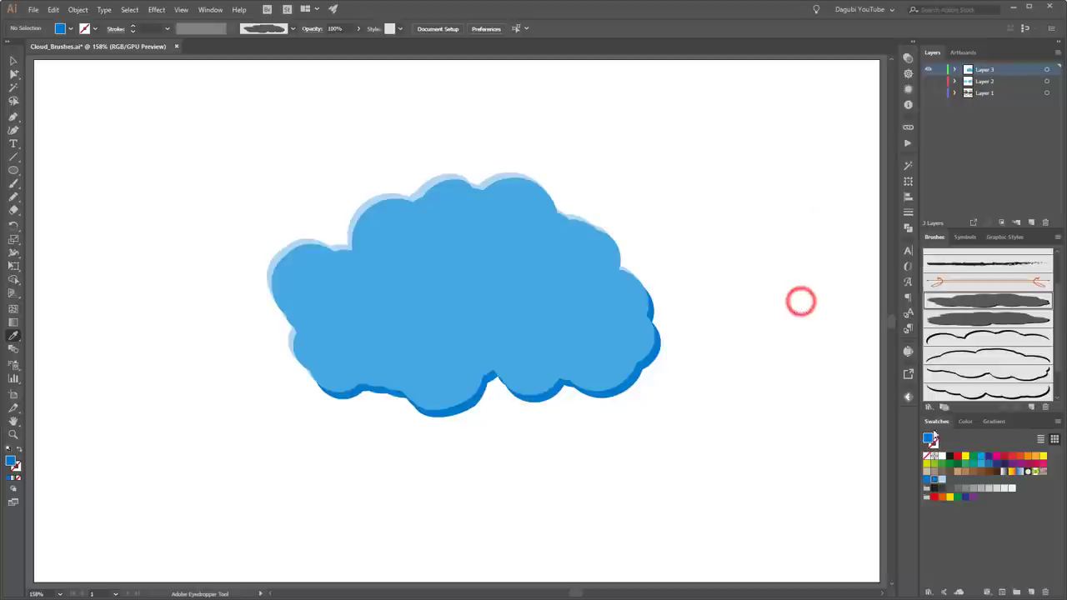
{"action": "left_click", "coordinate": [934, 480]}
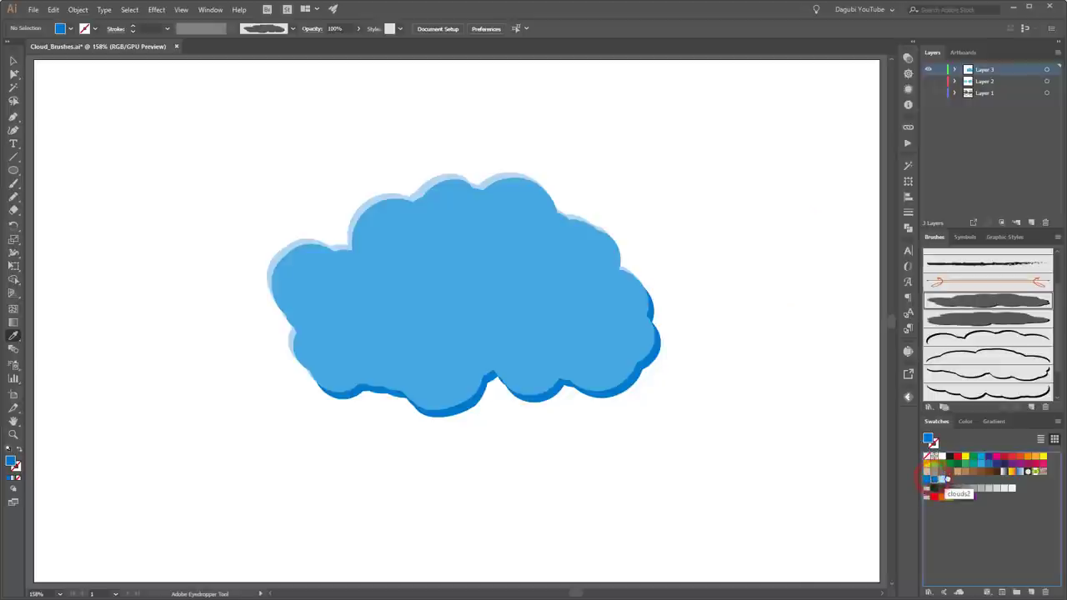
{"action": "left_click", "coordinate": [775, 239], "text": "ctrl"}
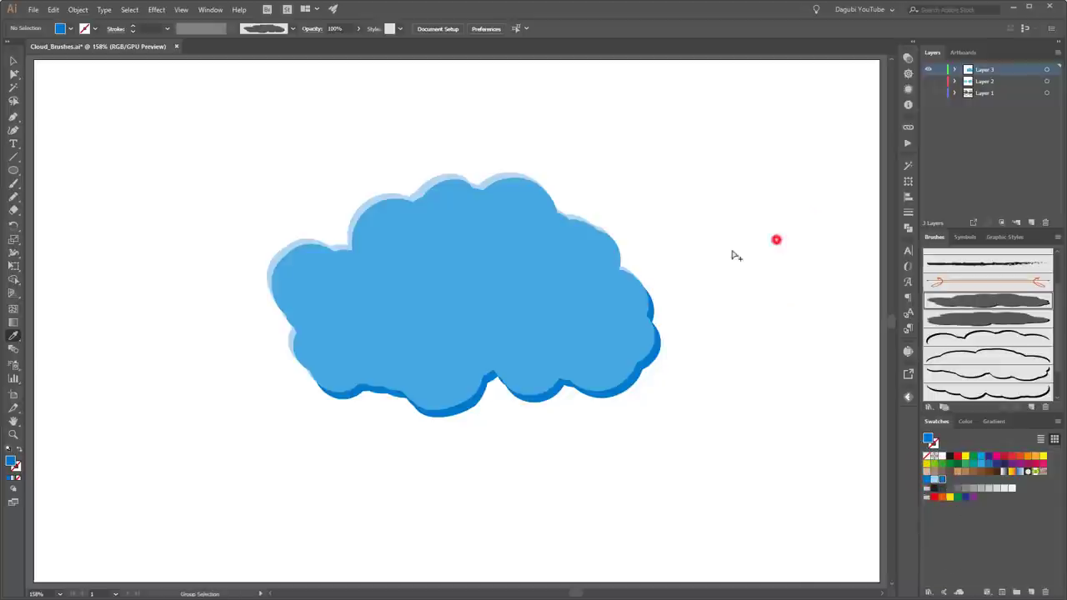
Select all parts of the expanded cloud and delete them from the artboard.
{"action": "left_click", "coordinate": [519, 286], "text": "ctrl"}
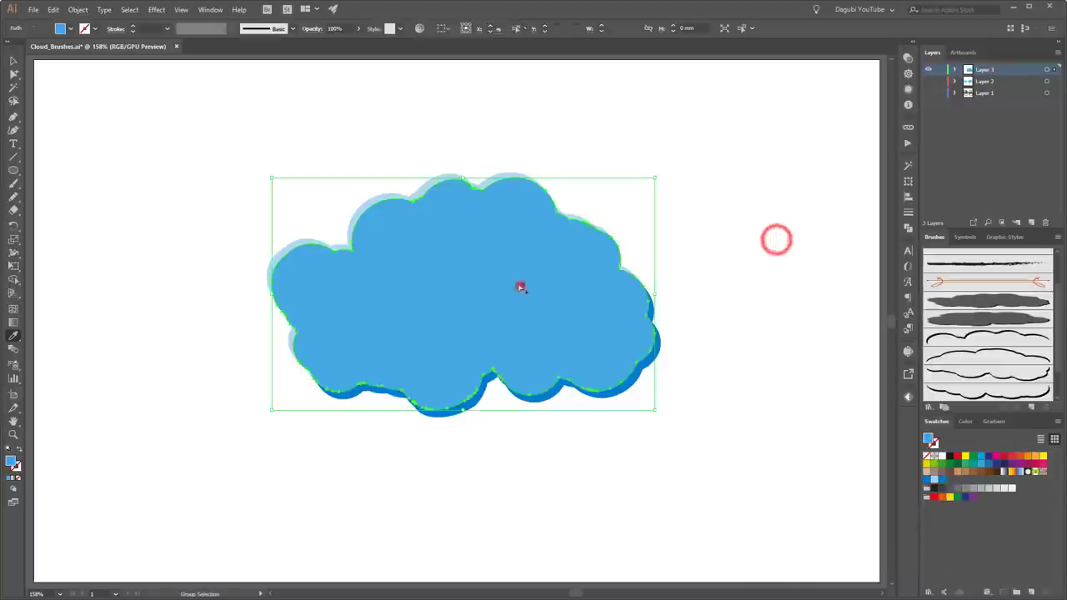
{"action": "left_click", "coordinate": [12, 61]}
{"action": "left_click_drag", "start_coordinate": [239, 161], "coordinate": [717, 443]}
{"action": "key", "text": "Delete"}
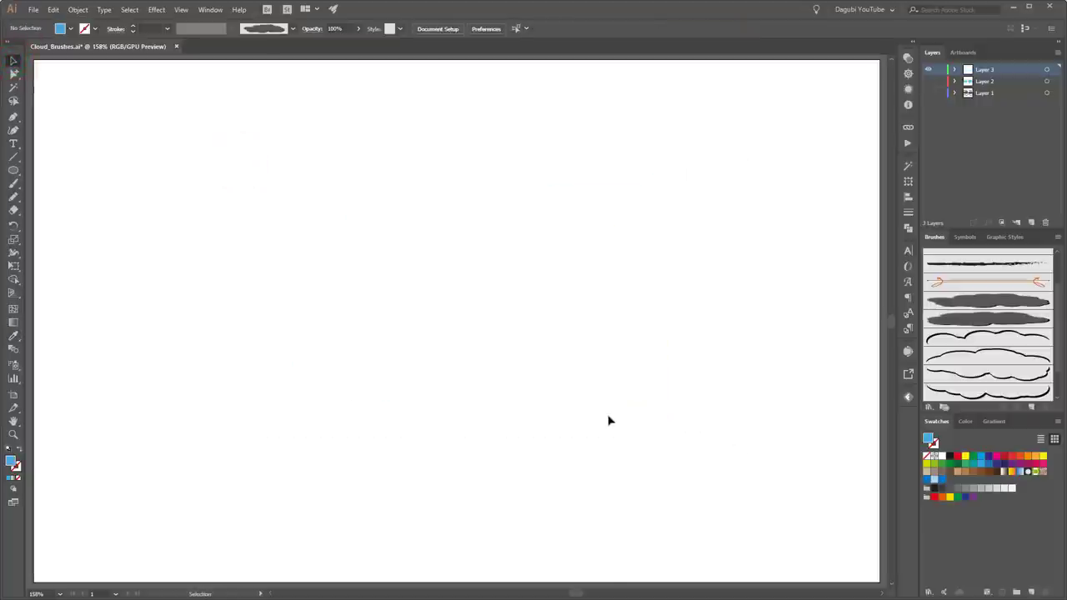
Paint a large cloud across the middle of the artboard with the first filled cloud brush and the clouds swatch as stroke color.
{"action": "left_click", "coordinate": [13, 183]}
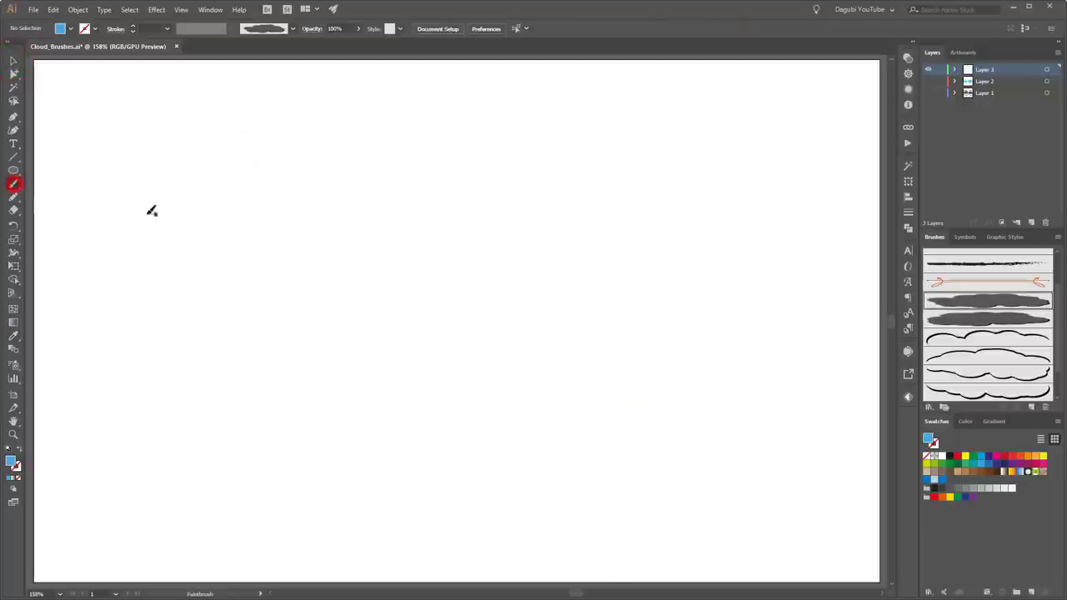
{"action": "left_click", "coordinate": [980, 300]}
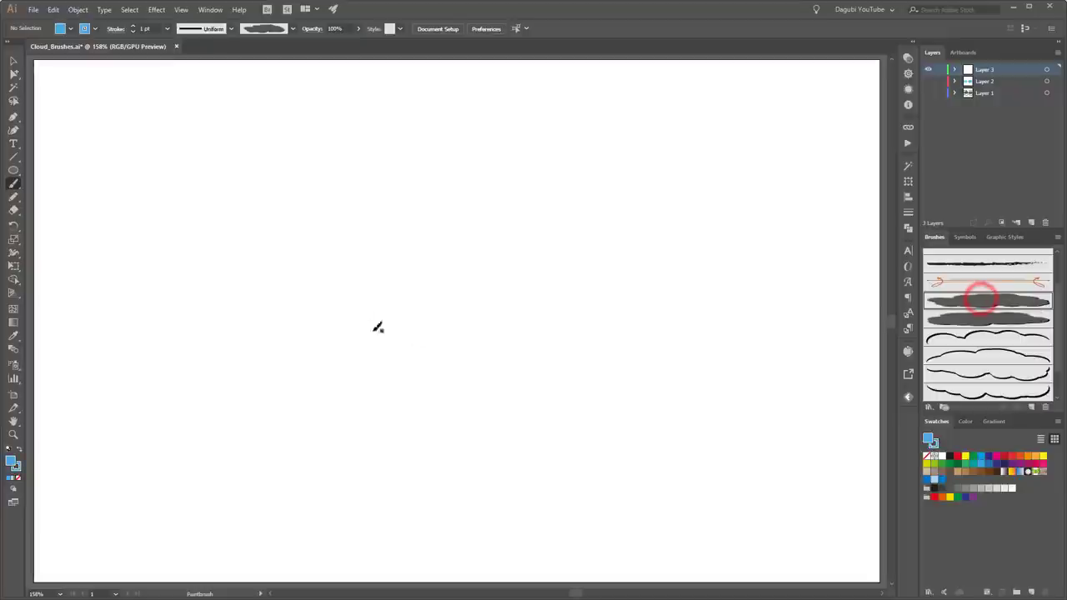
{"action": "left_click", "coordinate": [926, 480]}
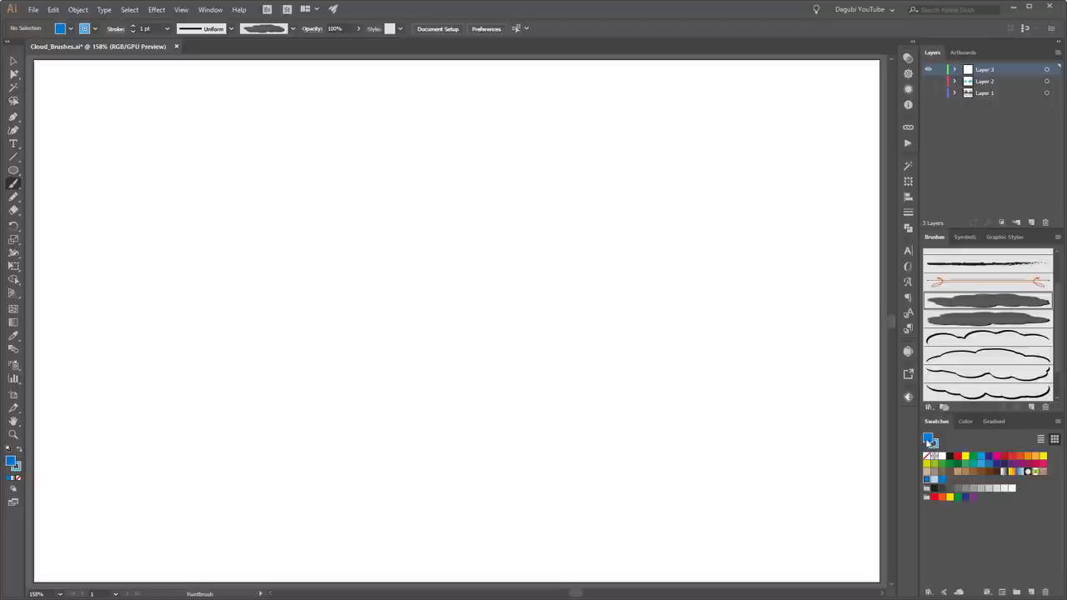
{"action": "left_click", "coordinate": [937, 445]}
{"action": "left_click", "coordinate": [926, 480]}
{"action": "left_click_drag", "start_coordinate": [240, 319], "coordinate": [734, 311]}
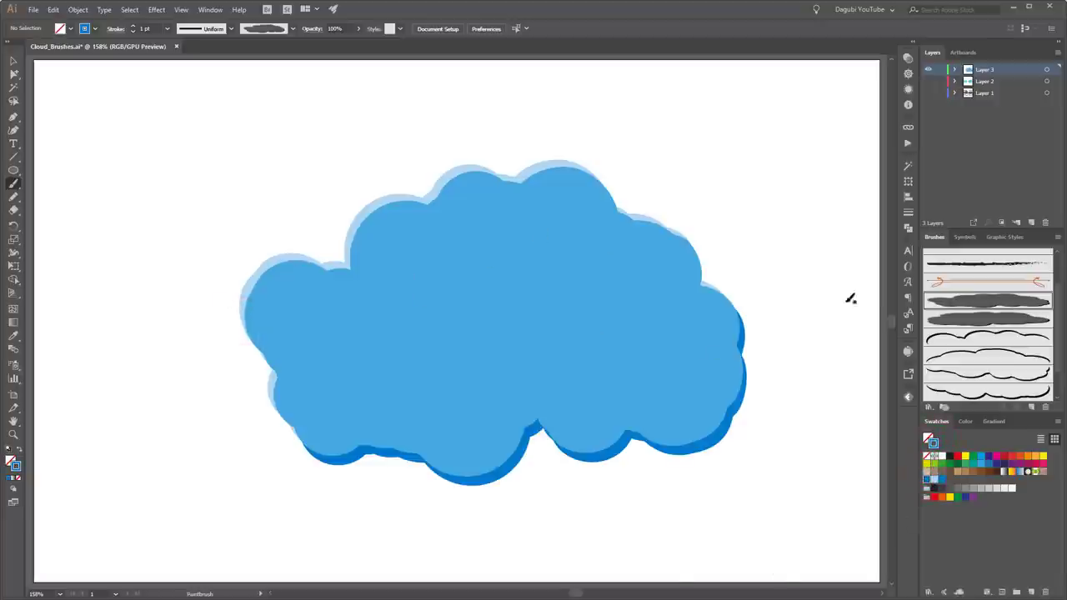
Paint a light blue highlight contour inside the cloud's upper part with the first cloud outline brush and the clouds 1 swatch.
{"action": "left_click", "coordinate": [979, 339]}
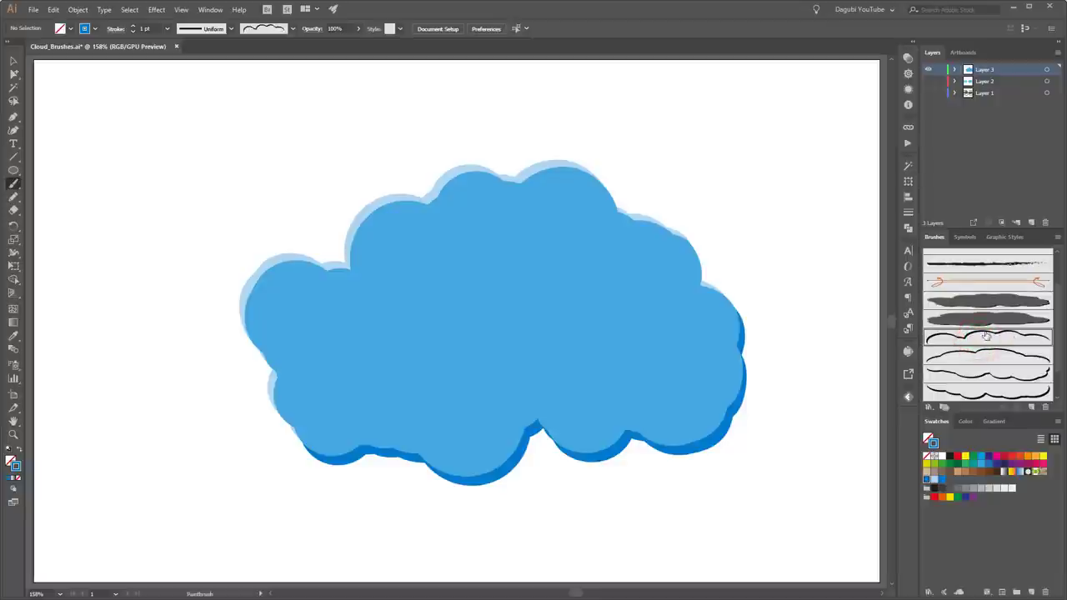
{"action": "left_click", "coordinate": [933, 483]}
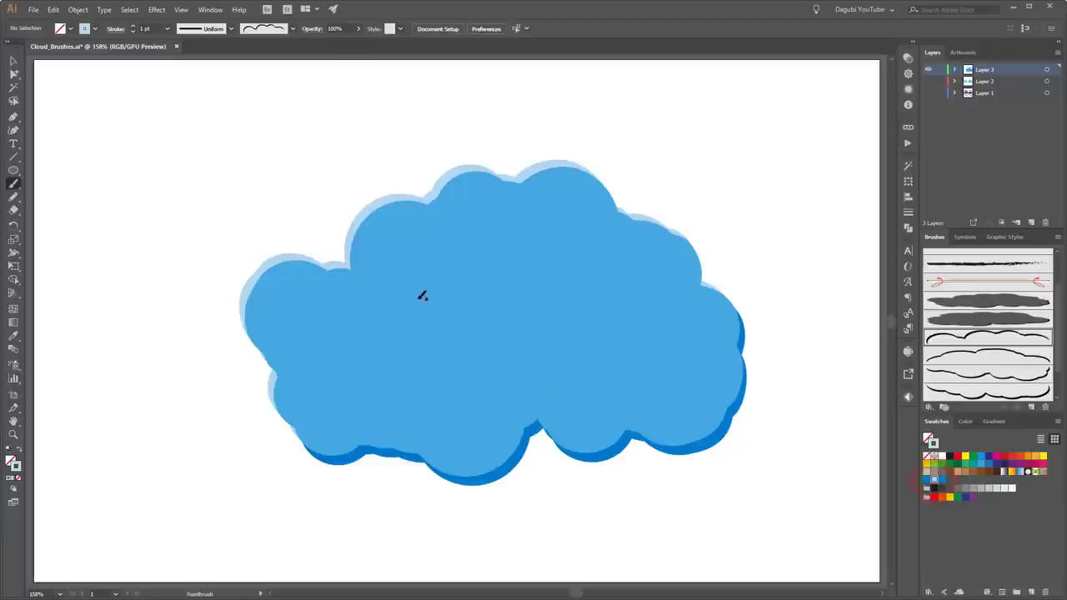
{"action": "mouse_move", "coordinate": [368, 270]}
{"action": "left_mouse_down"}
{"action": "mouse_move", "coordinate": [431, 245]}
{"action": "mouse_move", "coordinate": [545, 234]}
{"action": "mouse_move", "coordinate": [623, 255]}
{"action": "left_mouse_up"}
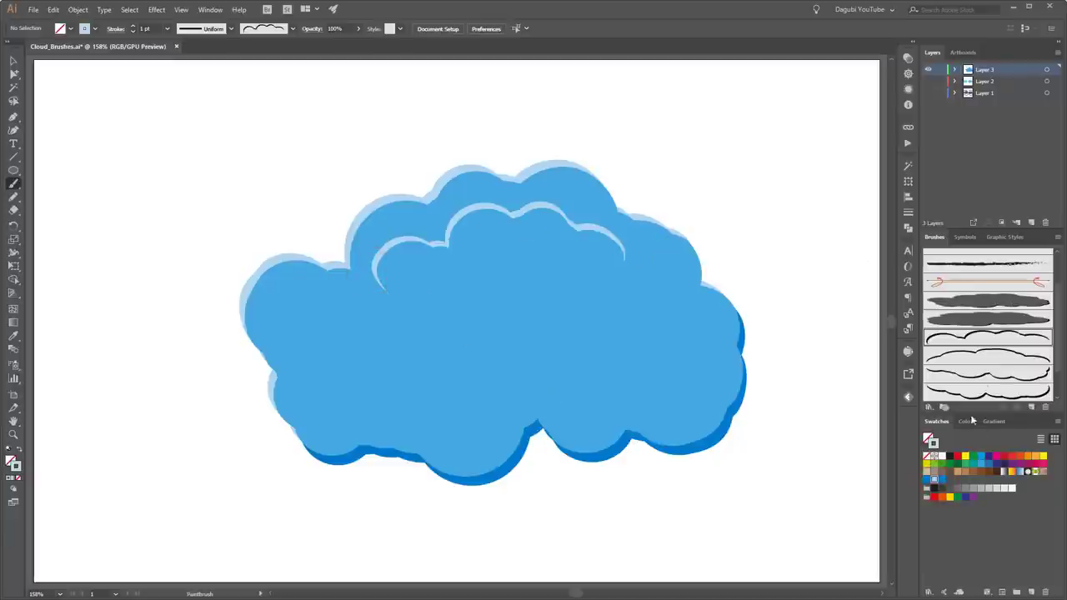
Paint two dark blue shadow contours side by side across the cloud's lower part with the two underside outline brushes and the clouds2 swatch.
{"action": "left_click", "coordinate": [990, 372]}
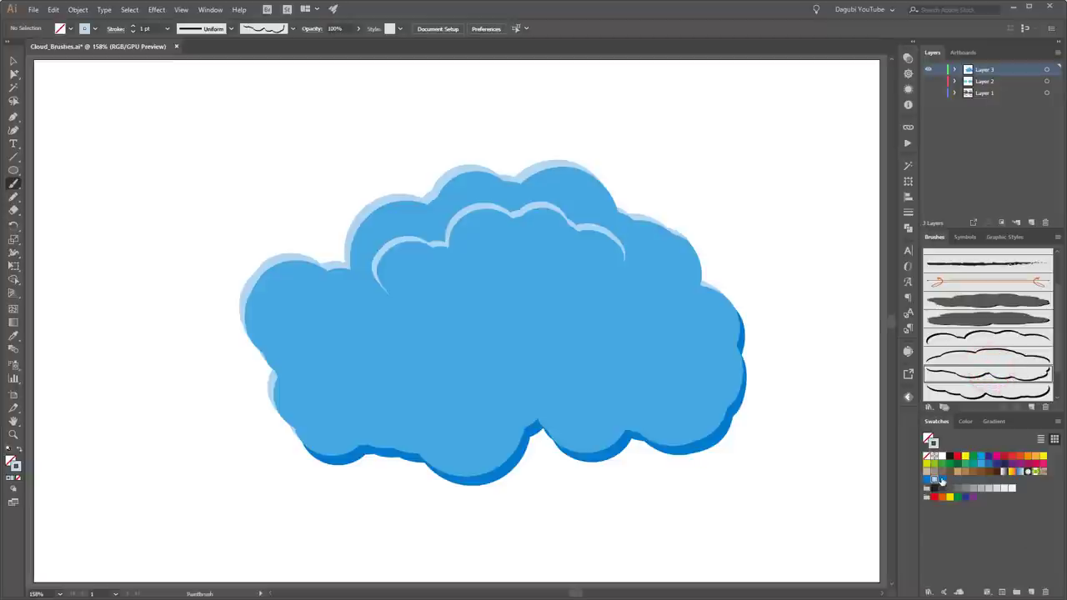
{"action": "left_click", "coordinate": [941, 481]}
{"action": "mouse_move", "coordinate": [678, 373]}
{"action": "left_mouse_down"}
{"action": "mouse_move", "coordinate": [455, 398]}
{"action": "mouse_move", "coordinate": [450, 389]}
{"action": "left_mouse_up"}
{"action": "key", "text": "ctrl+z"}
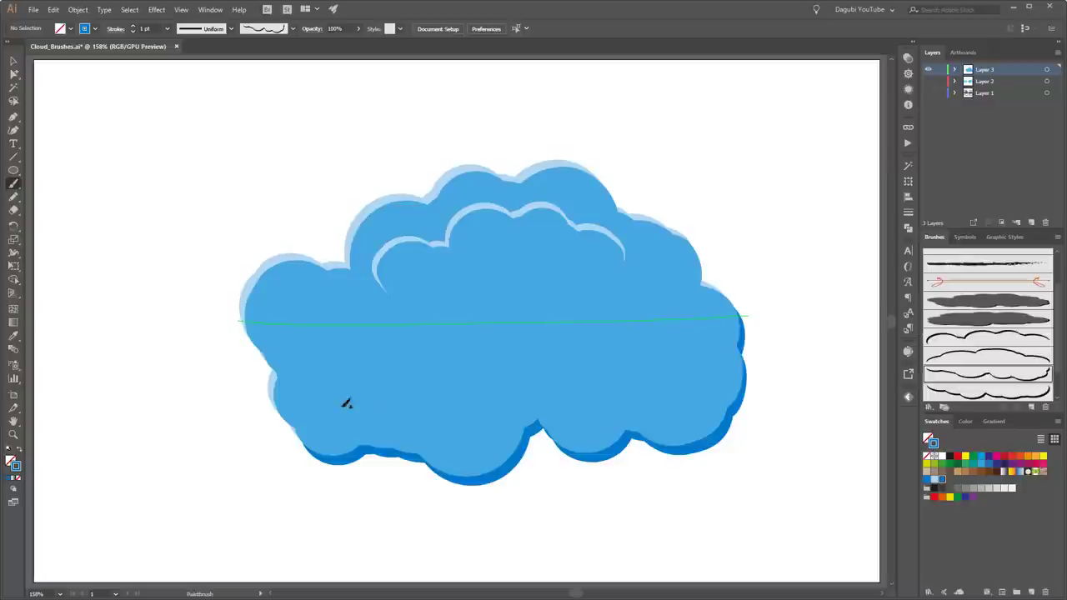
{"action": "mouse_move", "coordinate": [314, 402]}
{"action": "left_mouse_down"}
{"action": "mouse_move", "coordinate": [645, 394]}
{"action": "mouse_move", "coordinate": [745, 358]}
{"action": "left_mouse_up"}
{"action": "left_click", "coordinate": [986, 391]}
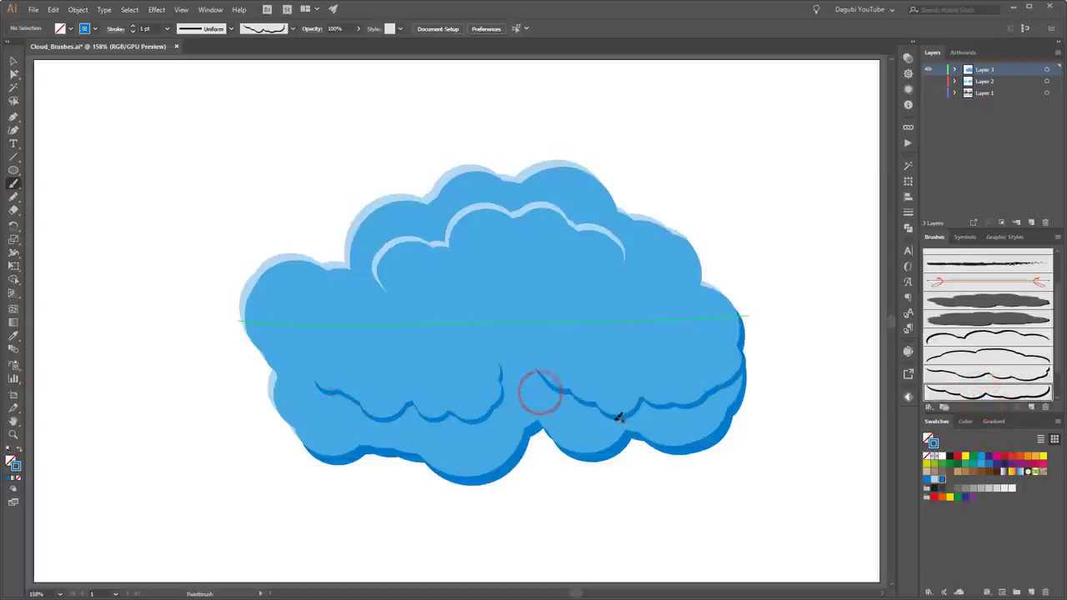
Shift the right shadow contour inward and paint two light blue highlight contours inside the cloud with the second cloud outline brush and the clouds 1 swatch.
{"action": "left_click_drag", "start_coordinate": [673, 409], "coordinate": [647, 424]}
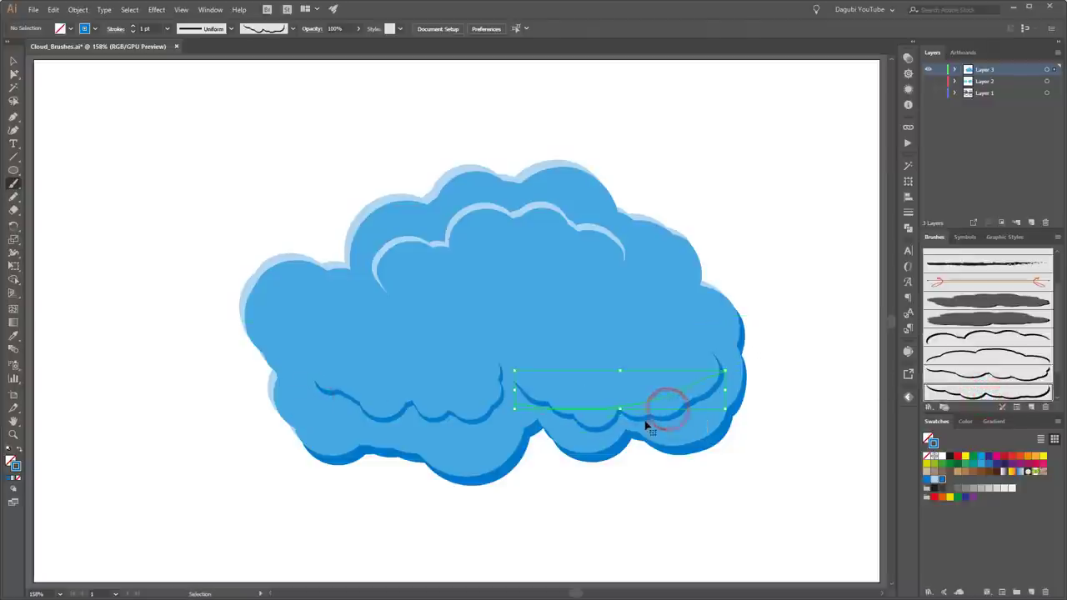
{"action": "left_click", "coordinate": [820, 252]}
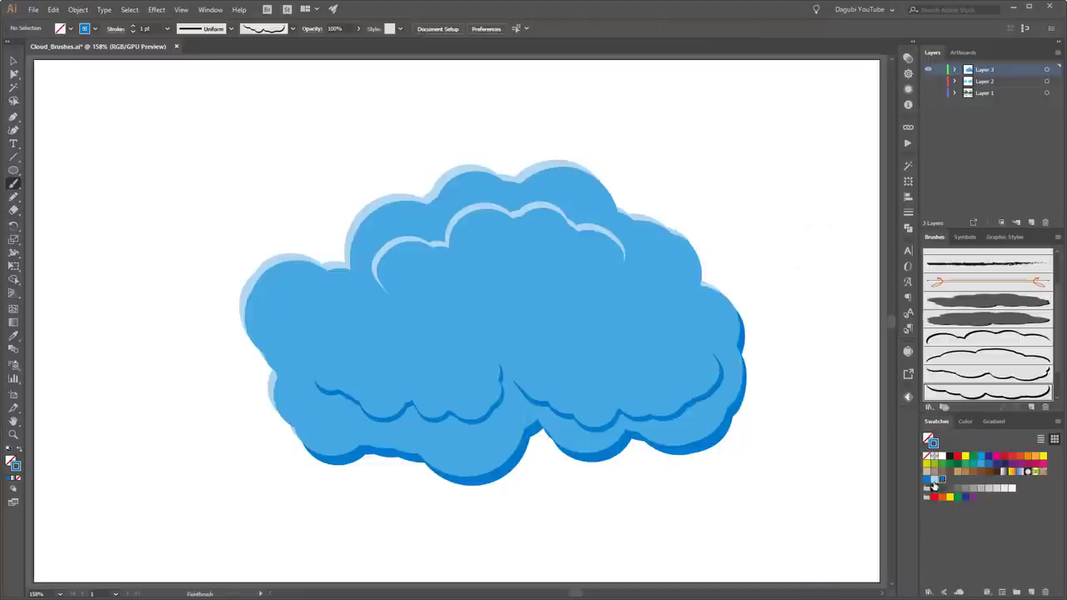
{"action": "left_click", "coordinate": [934, 481]}
{"action": "left_click", "coordinate": [986, 357]}
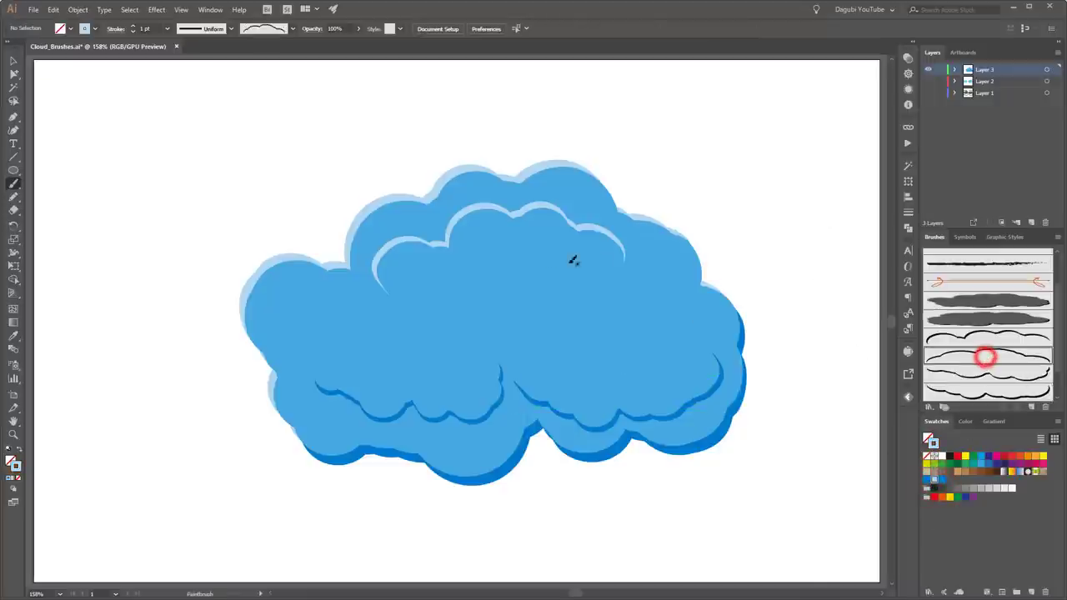
{"action": "mouse_move", "coordinate": [517, 245]}
{"action": "left_mouse_down"}
{"action": "mouse_move", "coordinate": [561, 252]}
{"action": "mouse_move", "coordinate": [601, 294]}
{"action": "left_mouse_up"}
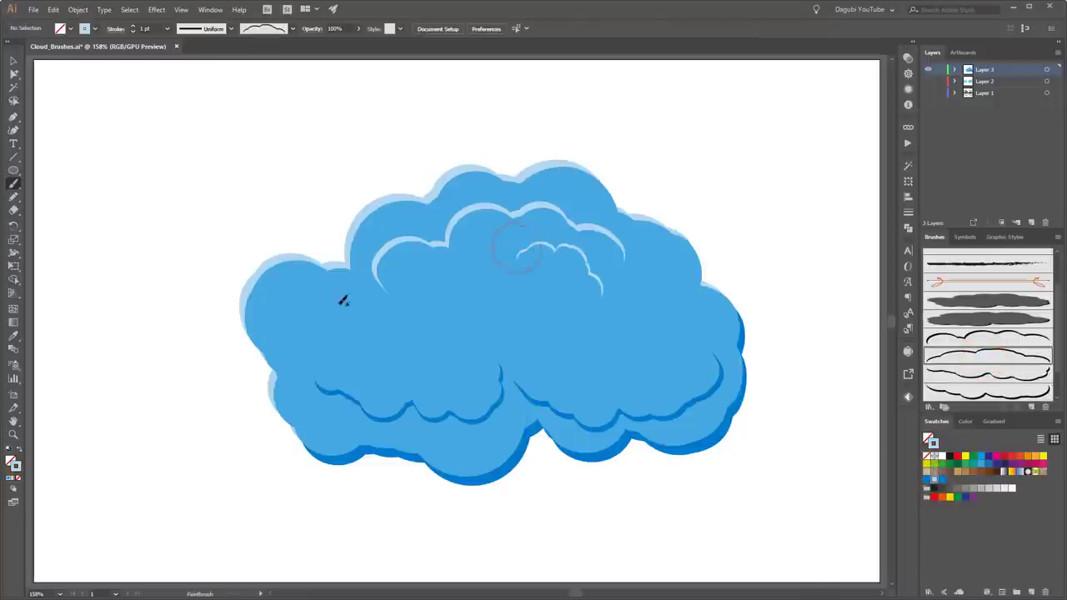
{"action": "mouse_move", "coordinate": [265, 340]}
{"action": "left_mouse_down"}
{"action": "mouse_move", "coordinate": [307, 304]}
{"action": "mouse_move", "coordinate": [379, 285]}
{"action": "left_mouse_up"}
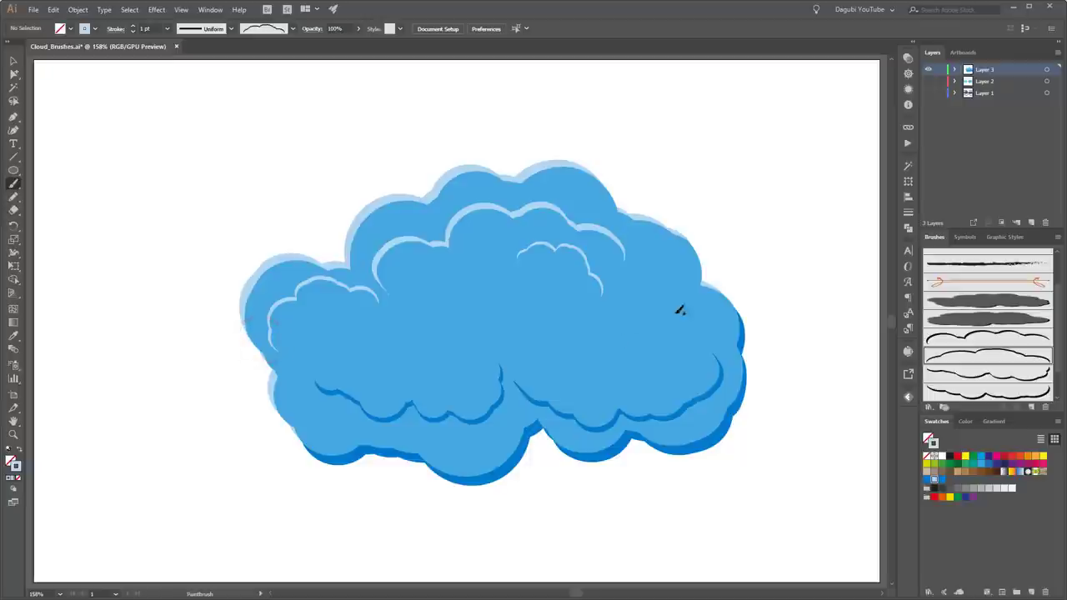
Select all parts of the shaded cloud and delete them from the artboard.
{"action": "scroll", "coordinate": [987, 333], "scroll_direction": "up", "scroll_amount": 2}
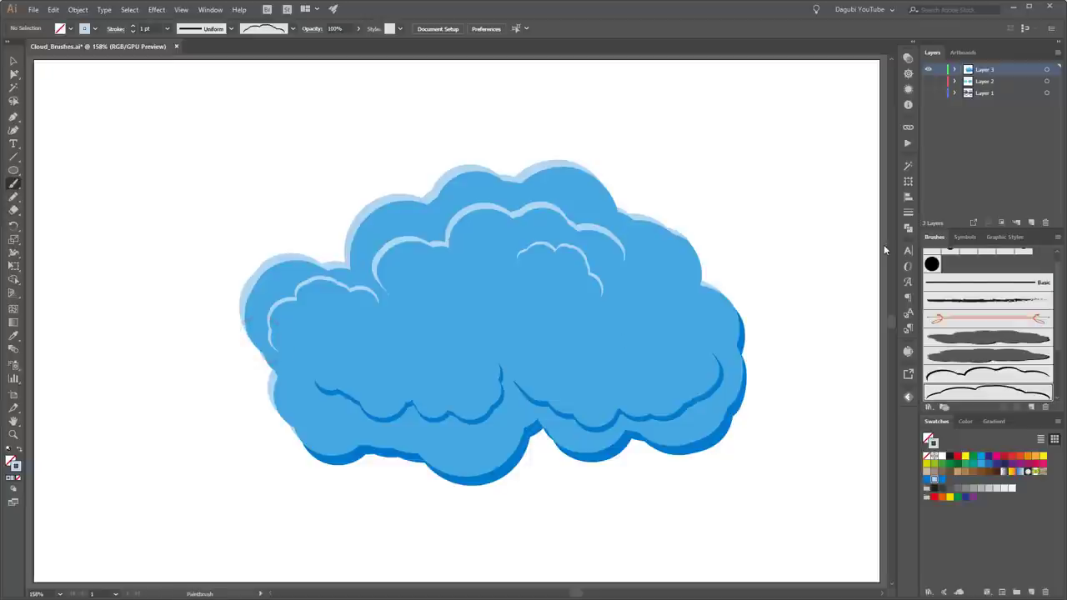
{"action": "left_click", "coordinate": [12, 63]}
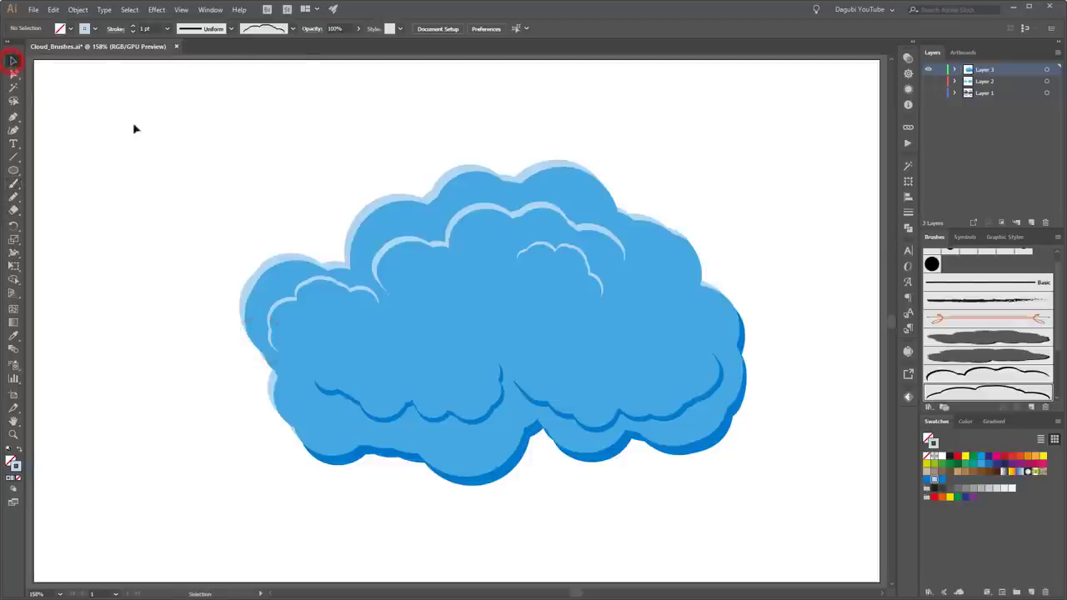
{"action": "mouse_move", "coordinate": [151, 131]}
{"action": "left_mouse_down"}
{"action": "mouse_move", "coordinate": [792, 455]}
{"action": "mouse_move", "coordinate": [802, 494]}
{"action": "left_mouse_up"}
{"action": "key", "text": "Delete"}
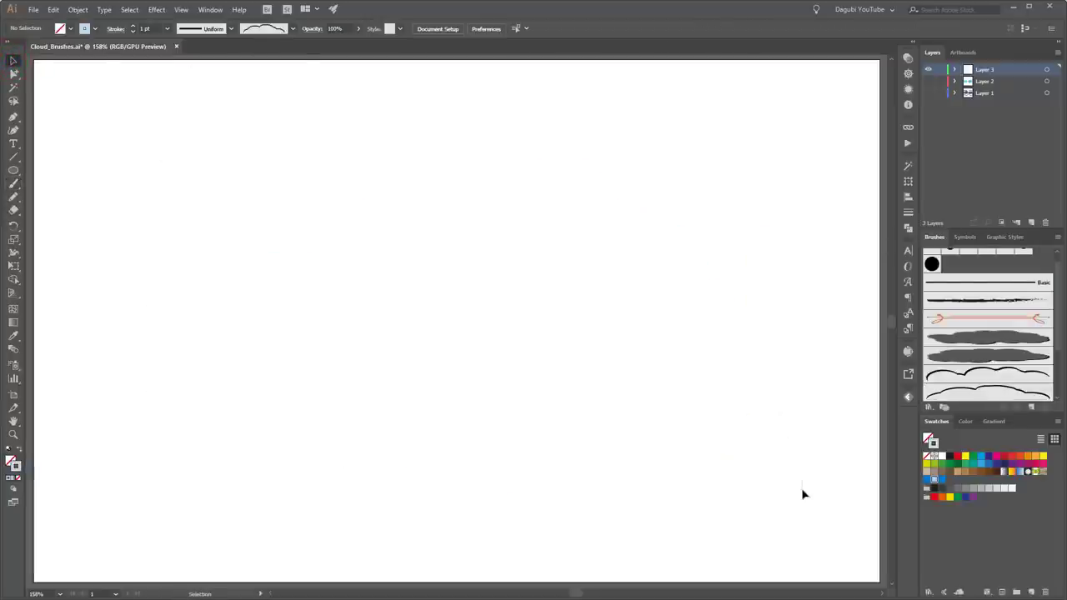
Draw a 340 × 210 mm rectangle covering the whole artboard and set its stroke to none.
{"action": "left_click_drag", "start_coordinate": [13, 170], "coordinate": [48, 170]}
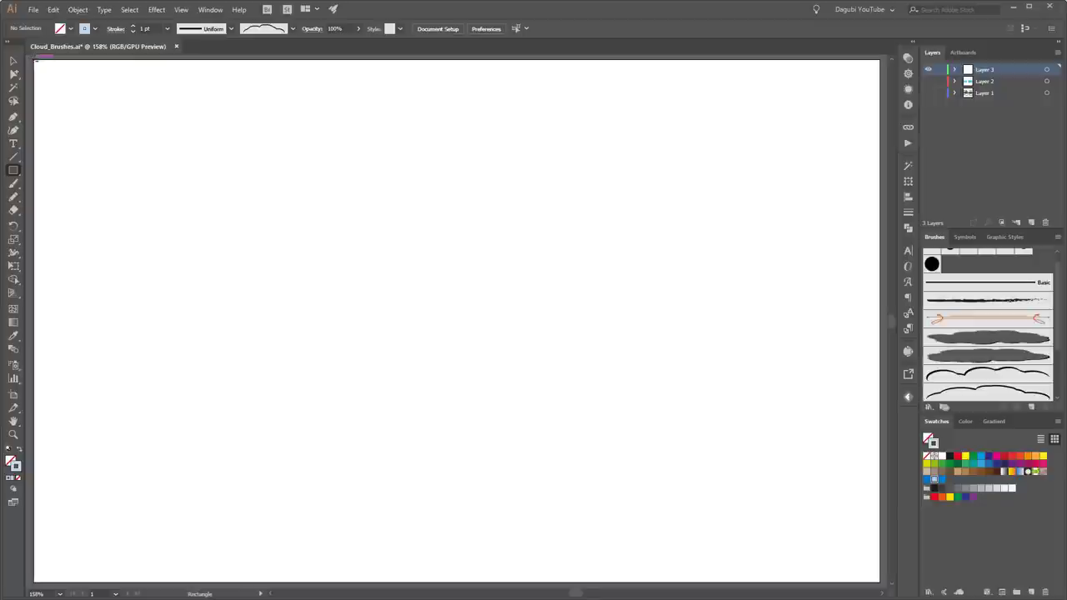
{"action": "left_click_drag", "start_coordinate": [39, 65], "coordinate": [881, 584]}
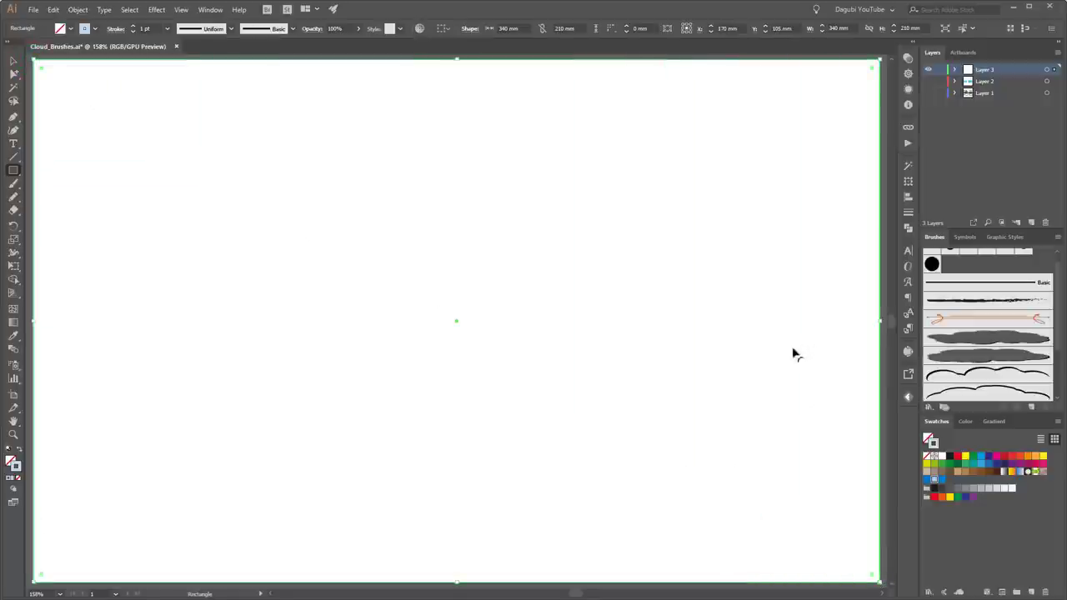
{"action": "left_click", "coordinate": [926, 458]}
Fill the background rectangle with a linear gradient at a -90° angle and reverse its color direction.
{"action": "left_click", "coordinate": [992, 421]}
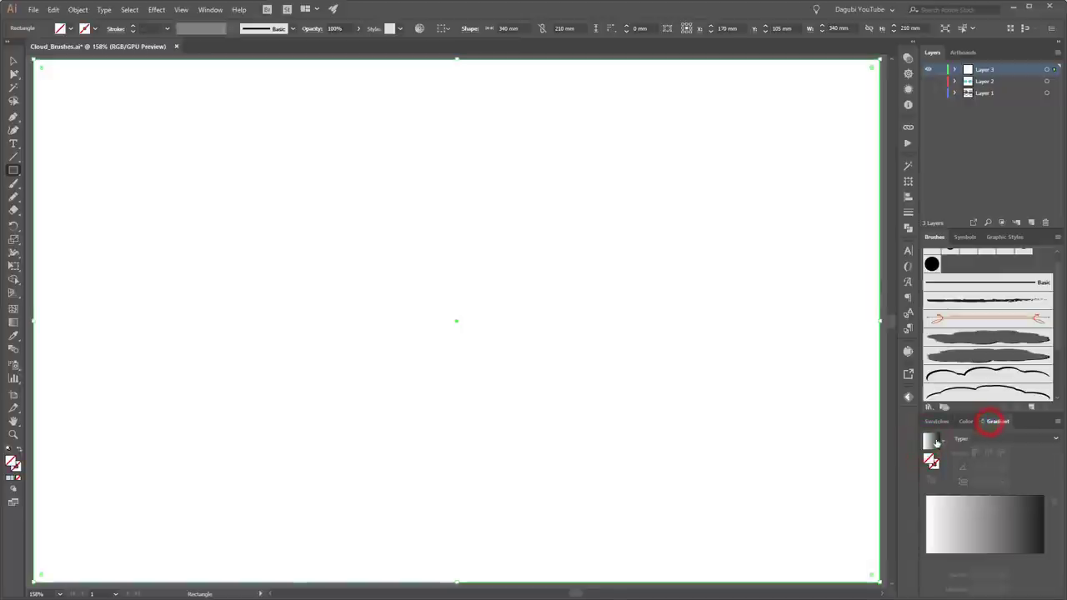
{"action": "left_click", "coordinate": [935, 441]}
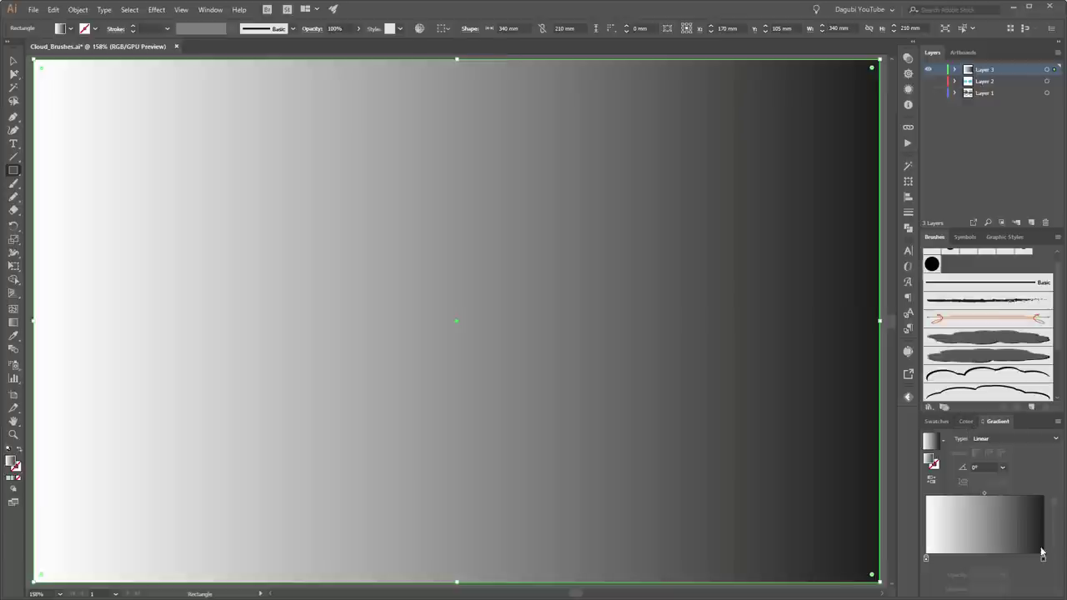
{"action": "left_click", "coordinate": [1002, 467]}
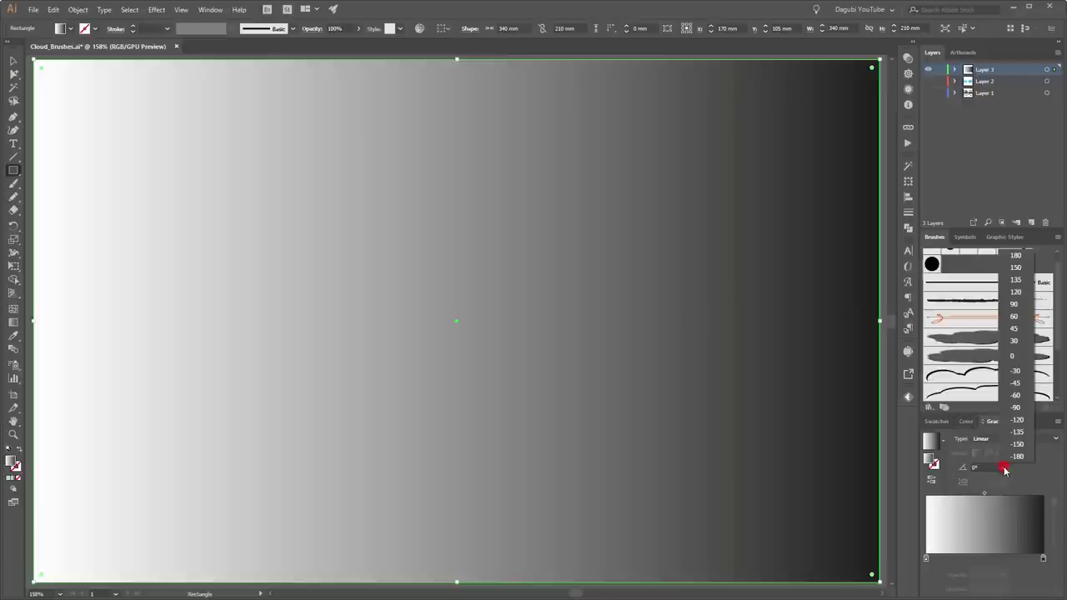
{"action": "left_click", "coordinate": [1016, 408]}
{"action": "left_click", "coordinate": [932, 483]}
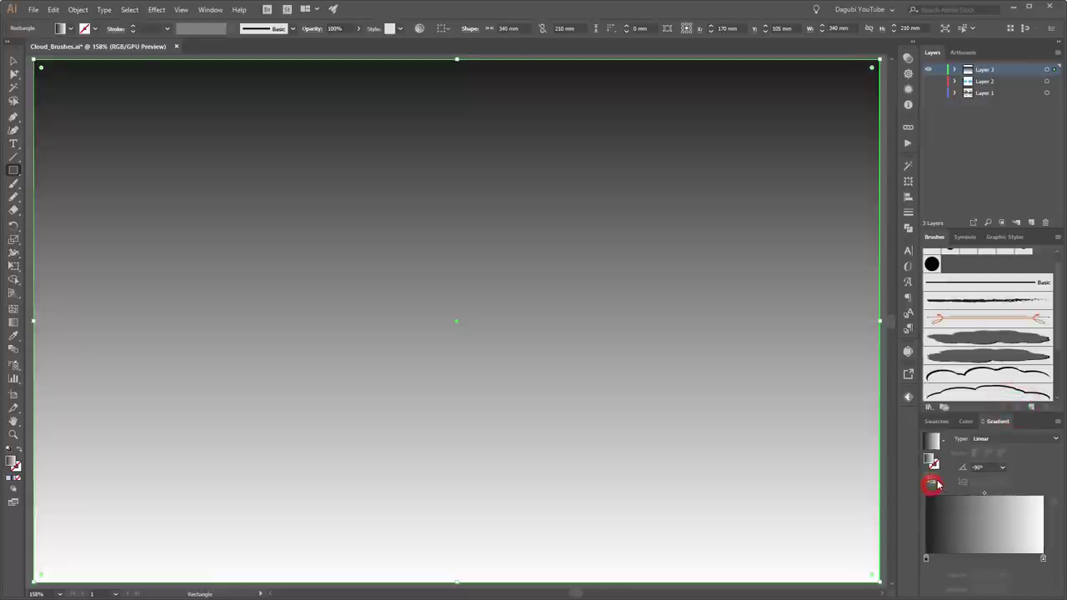
Switch the gradient's start stop to RGB and set it to dark blue with R 0, G 52, B 118.
{"action": "double_click", "coordinate": [925, 559]}
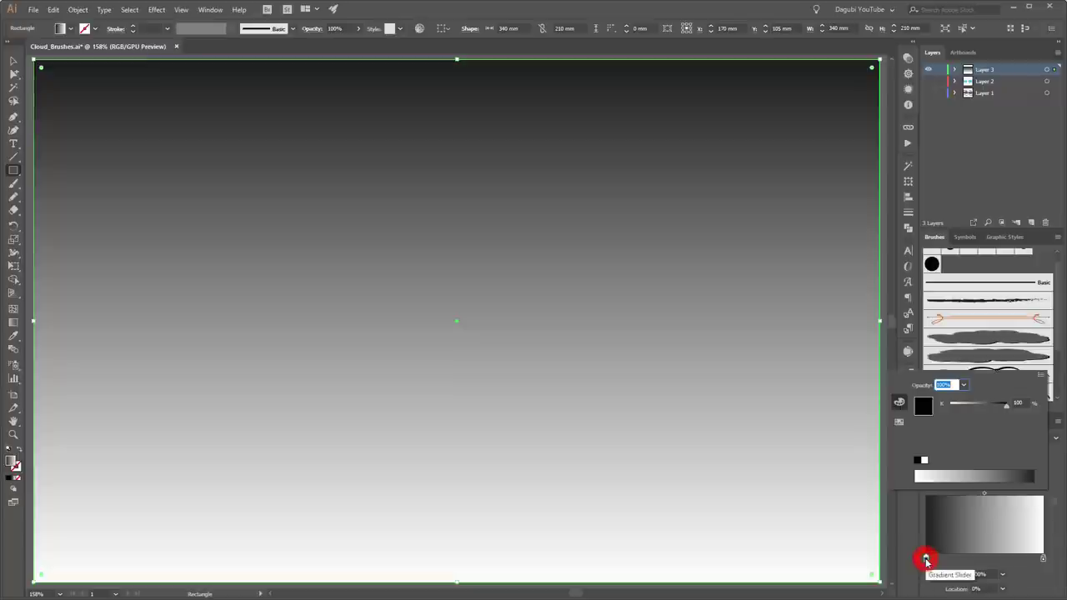
{"action": "left_click", "coordinate": [1041, 375]}
{"action": "left_click", "coordinate": [987, 390]}
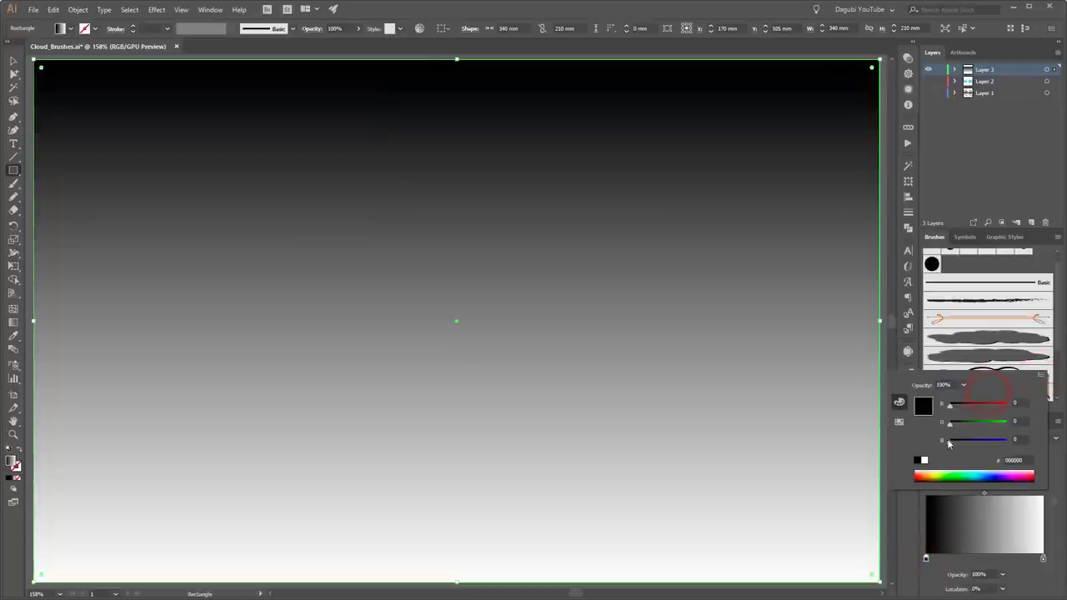
{"action": "mouse_move", "coordinate": [951, 442]}
{"action": "left_mouse_down"}
{"action": "mouse_move", "coordinate": [979, 441]}
{"action": "mouse_move", "coordinate": [952, 423]}
{"action": "mouse_move", "coordinate": [961, 425]}
{"action": "left_mouse_up"}
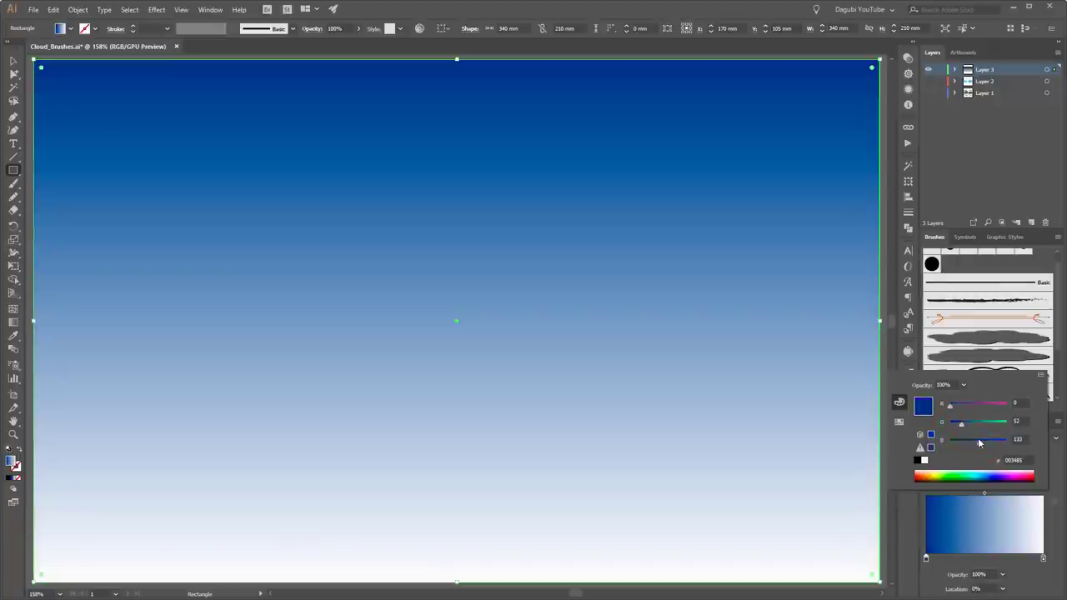
{"action": "left_click_drag", "start_coordinate": [975, 446], "coordinate": [975, 443]}
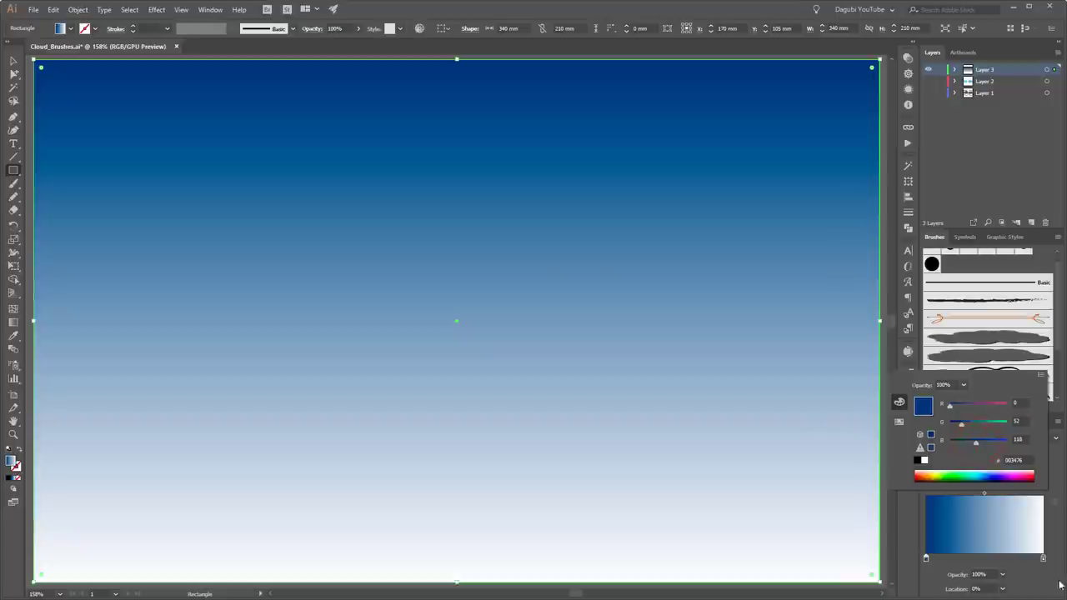
Switch the gradient's end stop to RGB and set it to bright sky blue with R 0, G 196, B 255.
{"action": "left_click", "coordinate": [1042, 559]}
{"action": "double_click", "coordinate": [1043, 559]}
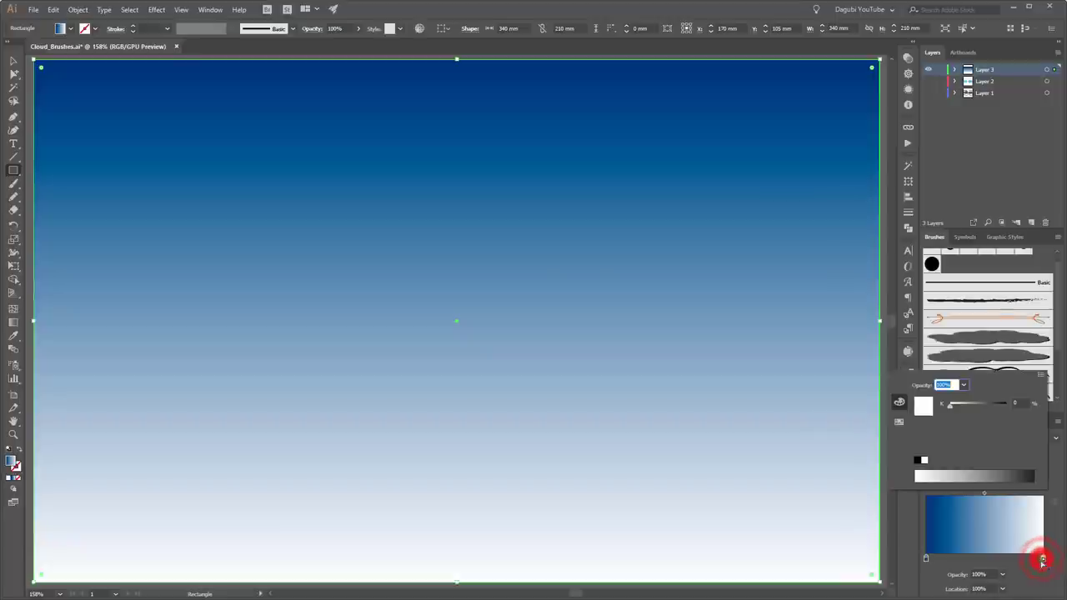
{"action": "left_click", "coordinate": [1041, 376]}
{"action": "left_click", "coordinate": [991, 389]}
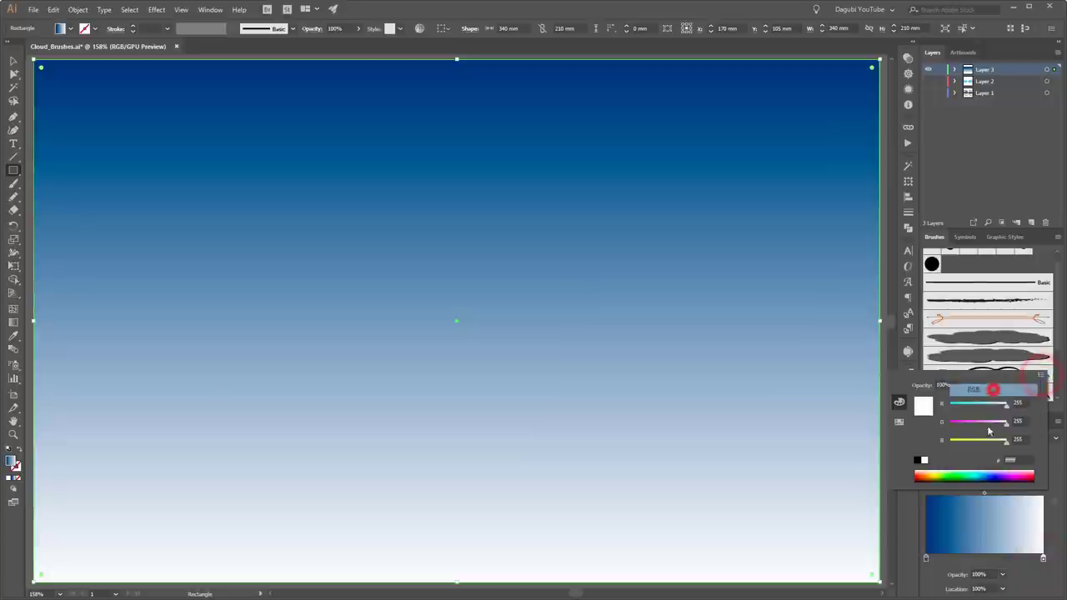
{"action": "left_click_drag", "start_coordinate": [1007, 406], "coordinate": [998, 430]}
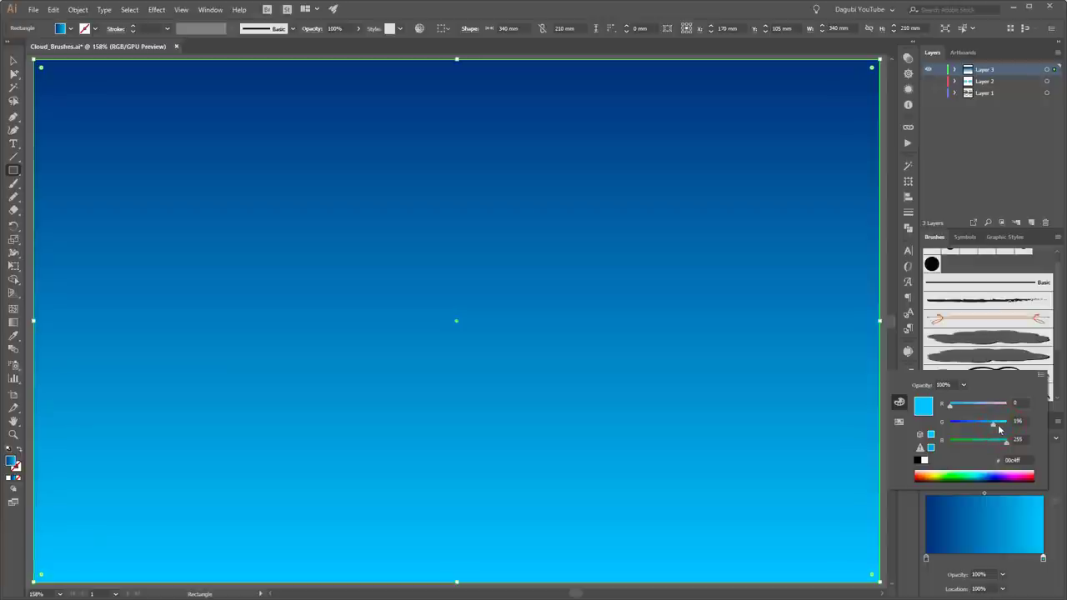
Expand Layer 3 and lock the gradient background rectangle.
{"action": "left_click", "coordinate": [955, 72]}
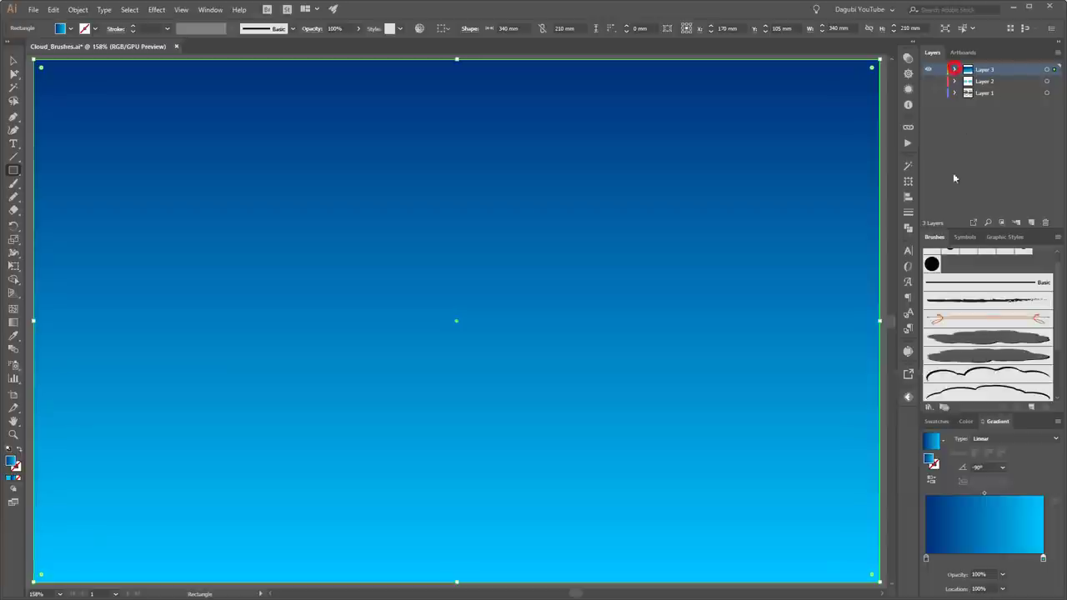
{"action": "left_click", "coordinate": [955, 70]}
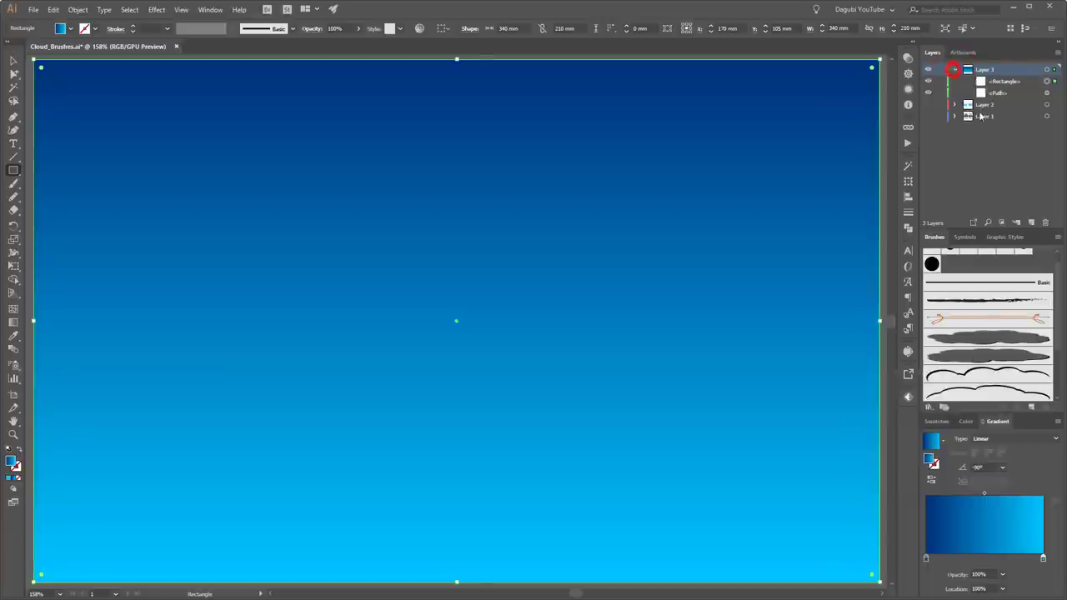
{"action": "left_click", "coordinate": [940, 81]}
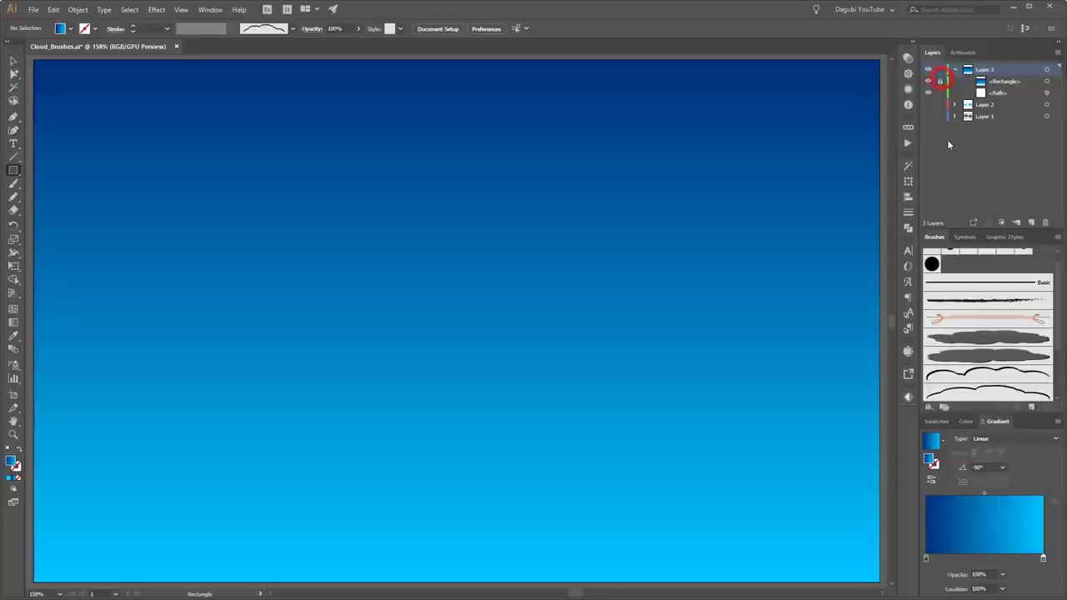
Paint a large and a small cloud on the sky with the first filled cloud brush, plus a medium cloud at its lower right with the second.
{"action": "left_click", "coordinate": [13, 184]}
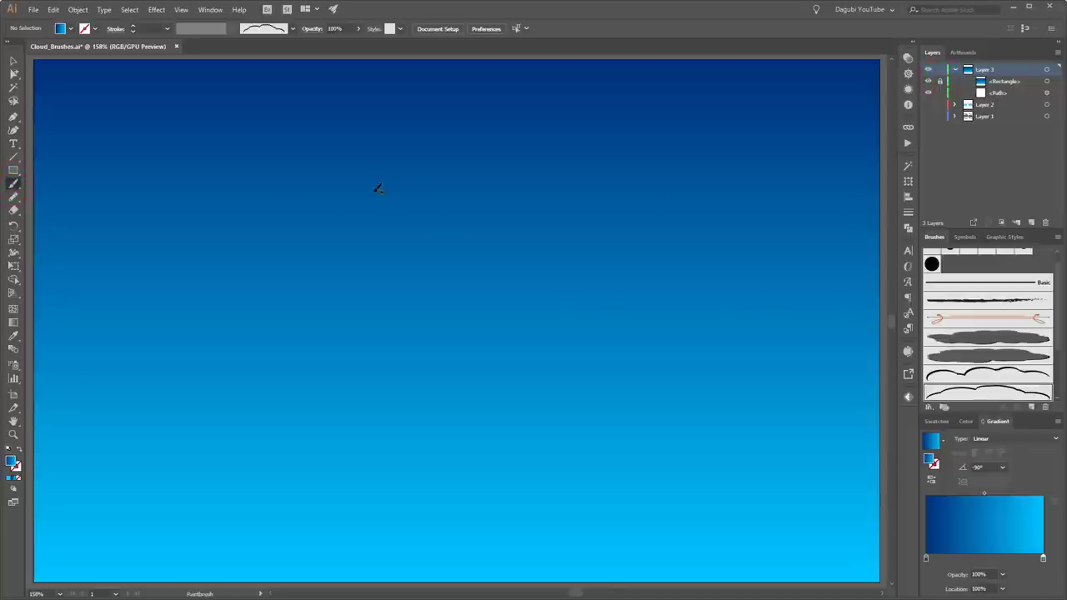
{"action": "key", "text": "ctrl+minus"}
{"action": "key", "text": "ctrl+minus"}
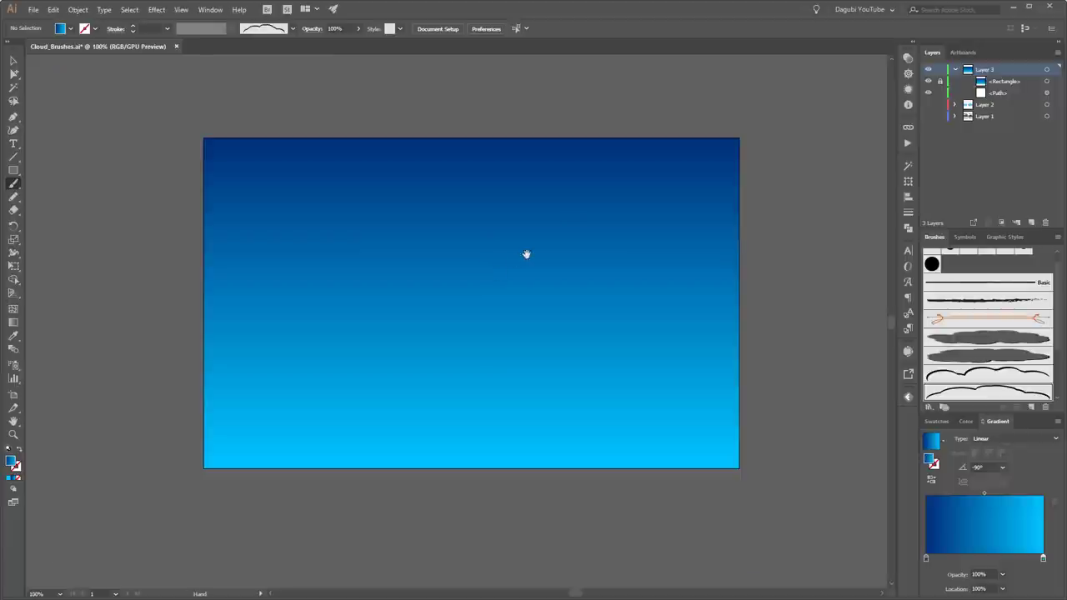
{"action": "left_click_drag", "start_coordinate": [525, 254], "coordinate": [506, 278]}
{"action": "left_click", "coordinate": [960, 342]}
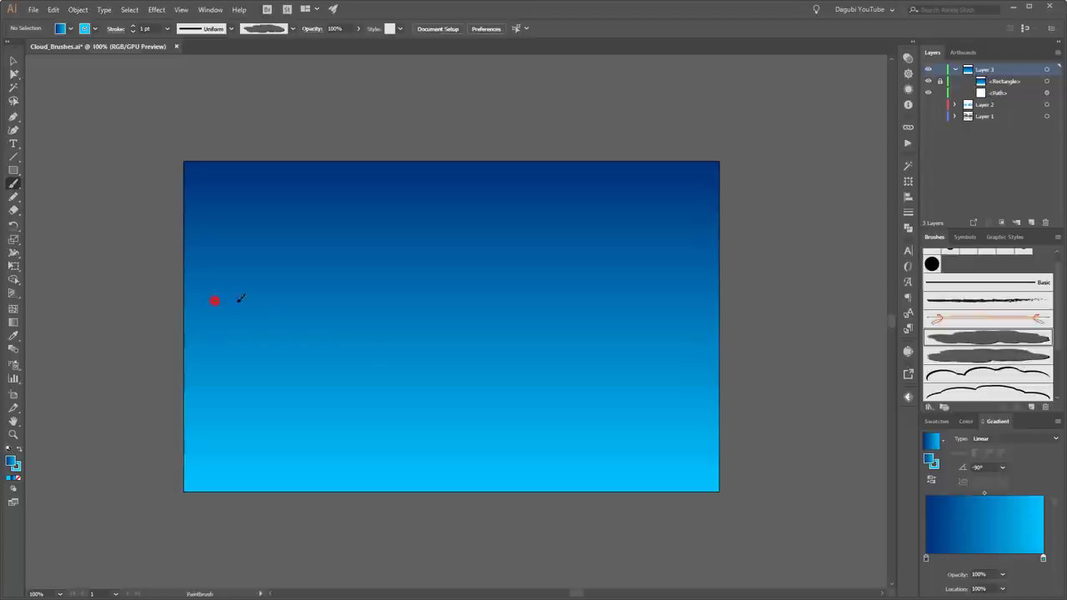
{"action": "left_click_drag", "start_coordinate": [365, 292], "coordinate": [400, 292]}
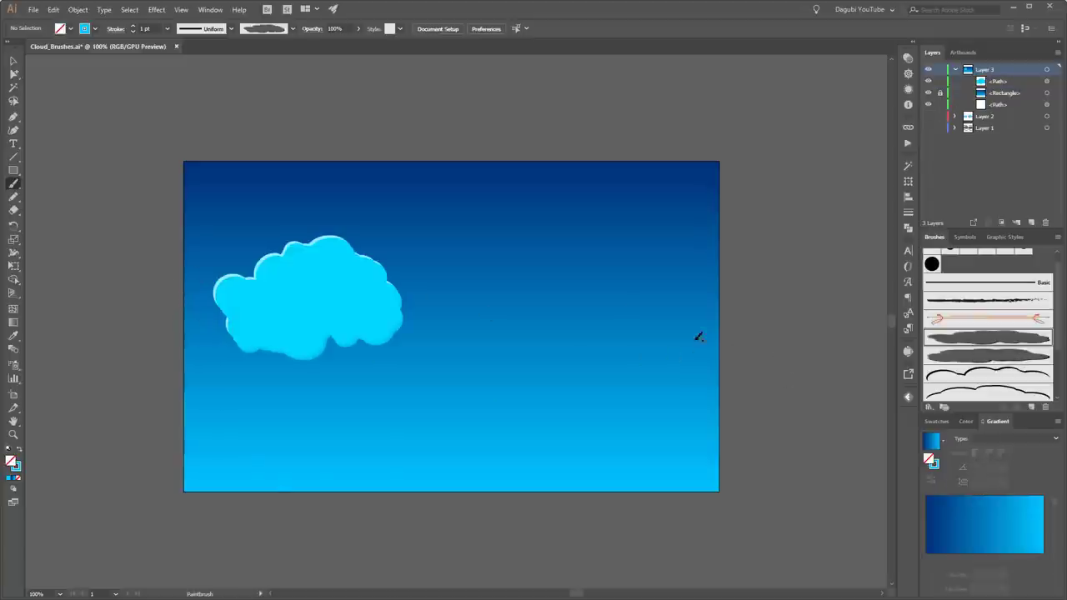
{"action": "left_click_drag", "start_coordinate": [542, 286], "coordinate": [550, 288]}
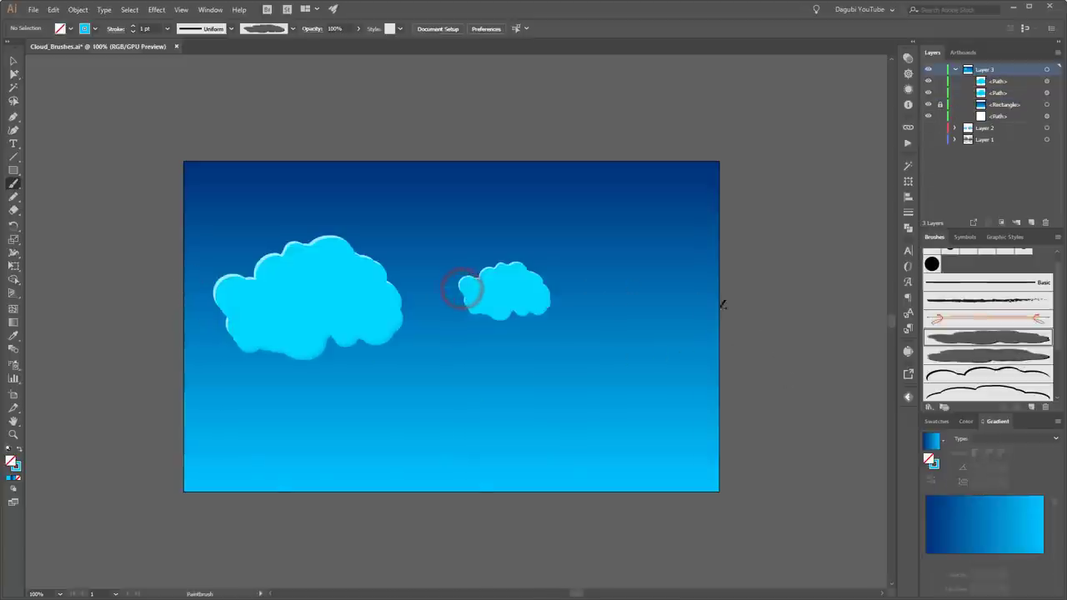
{"action": "left_click", "coordinate": [1005, 353]}
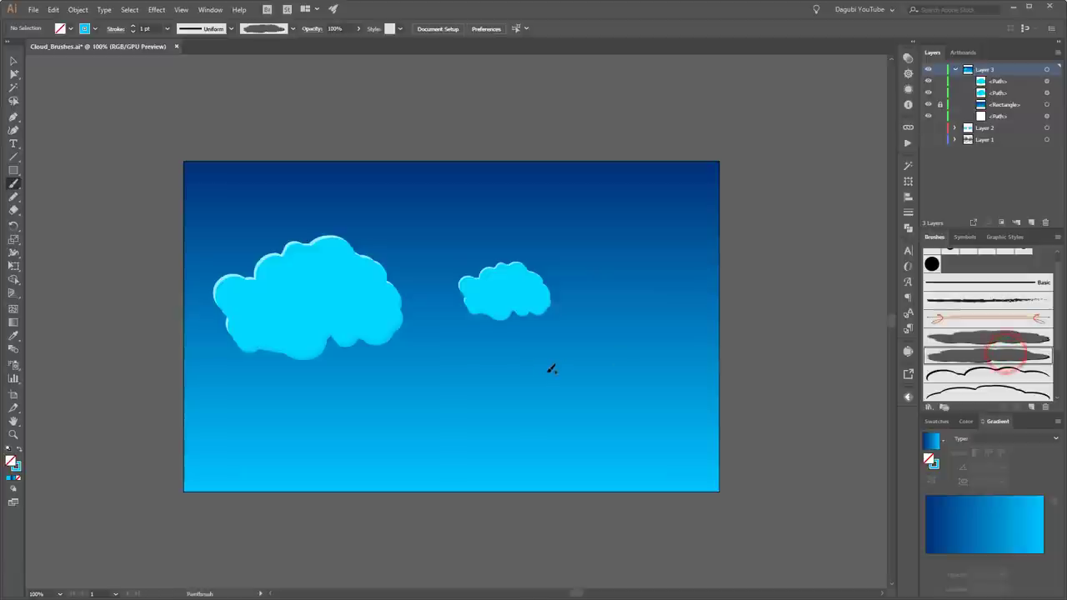
{"action": "left_click_drag", "start_coordinate": [551, 369], "coordinate": [712, 368]}
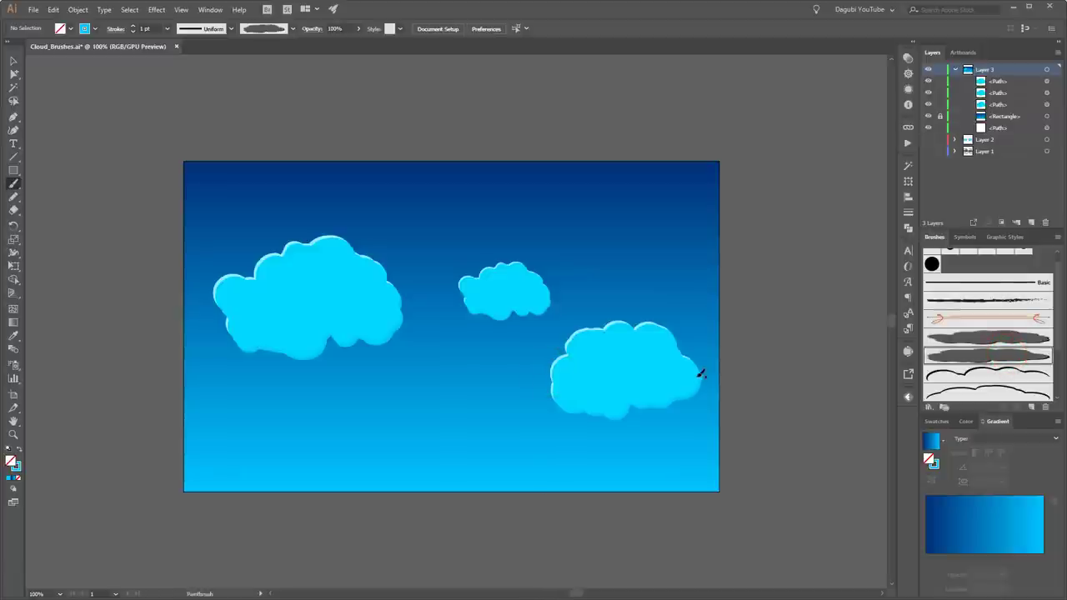
Recolor the strokes of all three clouds with the saved medium-blue clouds swatch, then clear the selection.
{"action": "left_click", "coordinate": [971, 422]}
{"action": "left_click", "coordinate": [936, 421]}
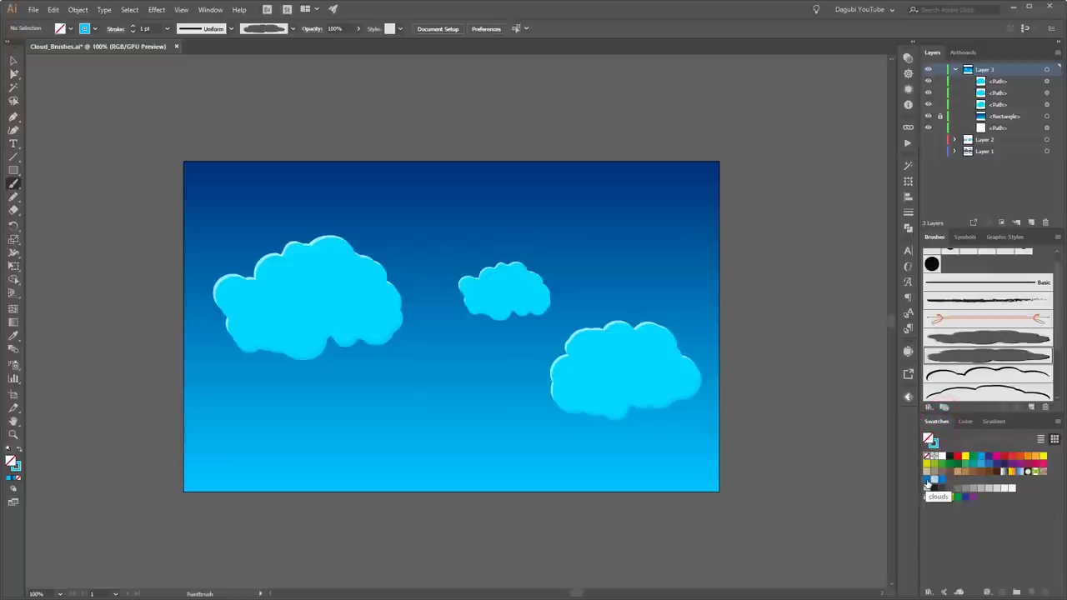
{"action": "left_click", "coordinate": [330, 296], "text": "ctrl"}
{"action": "left_click", "coordinate": [514, 277], "text": "ctrl+shift"}
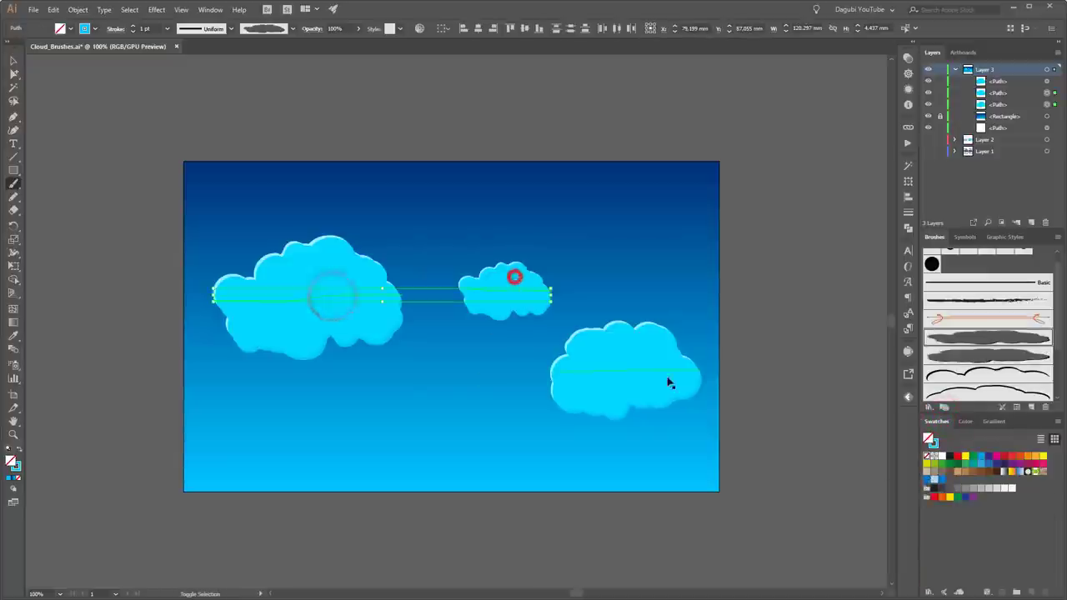
{"action": "left_click", "coordinate": [665, 370], "text": "ctrl+shift"}
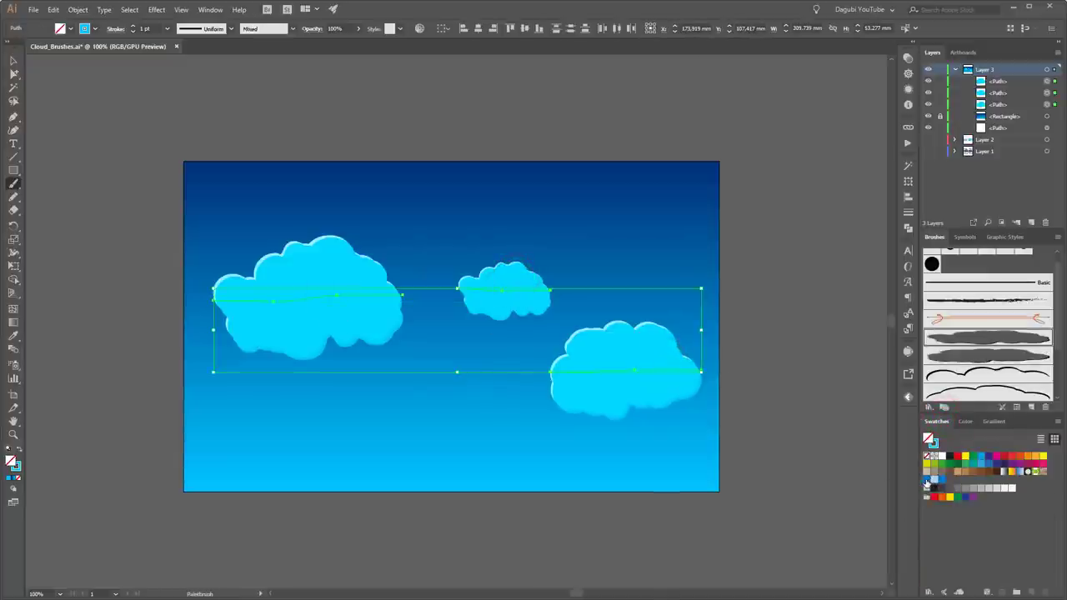
{"action": "left_click", "coordinate": [934, 443]}
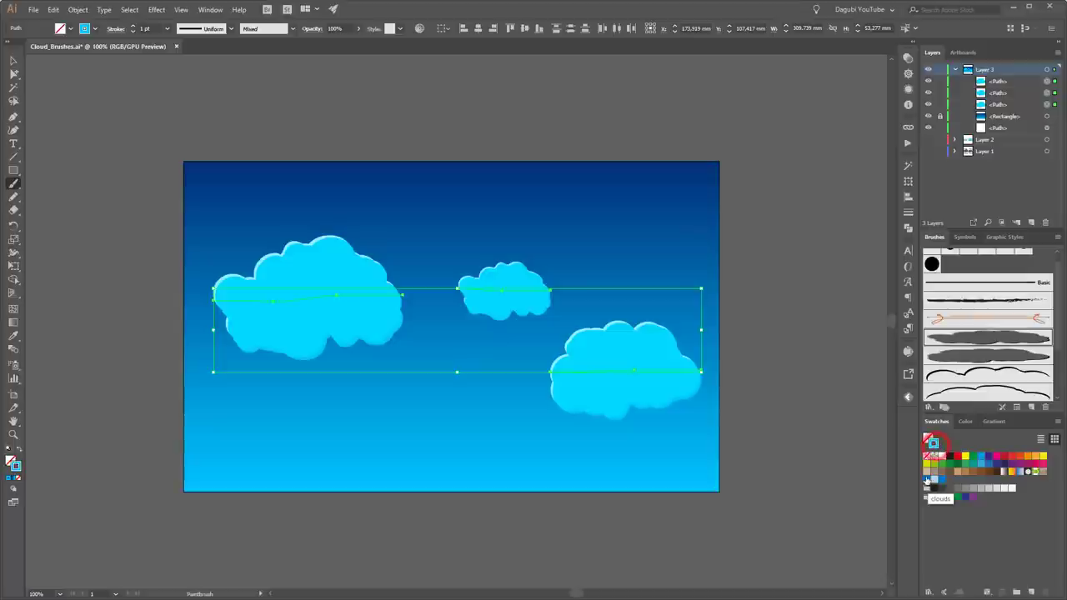
{"action": "left_click", "coordinate": [927, 479]}
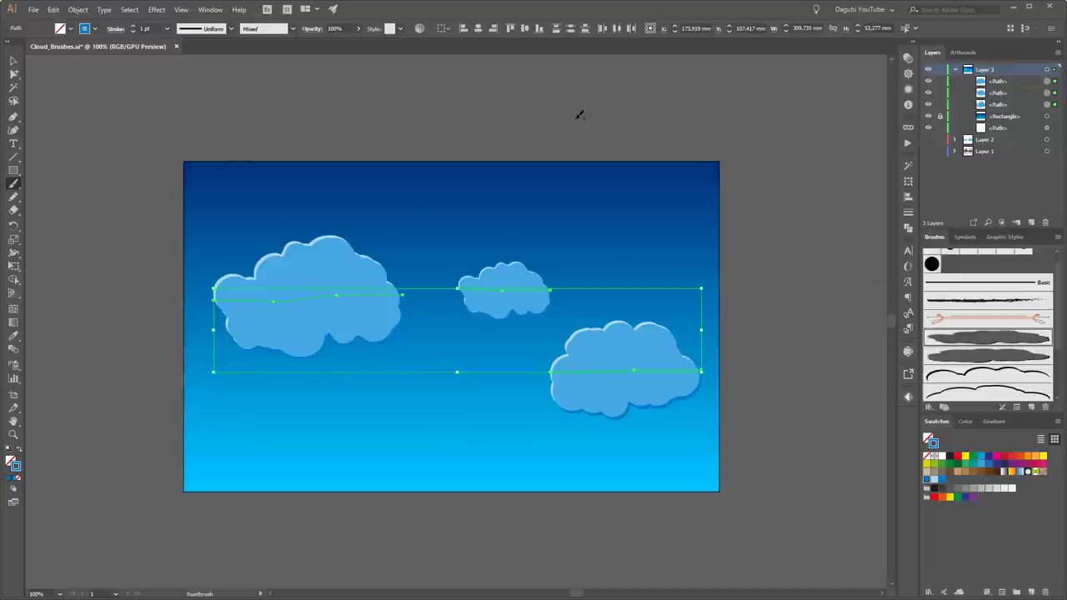
{"action": "left_click", "coordinate": [831, 112]}
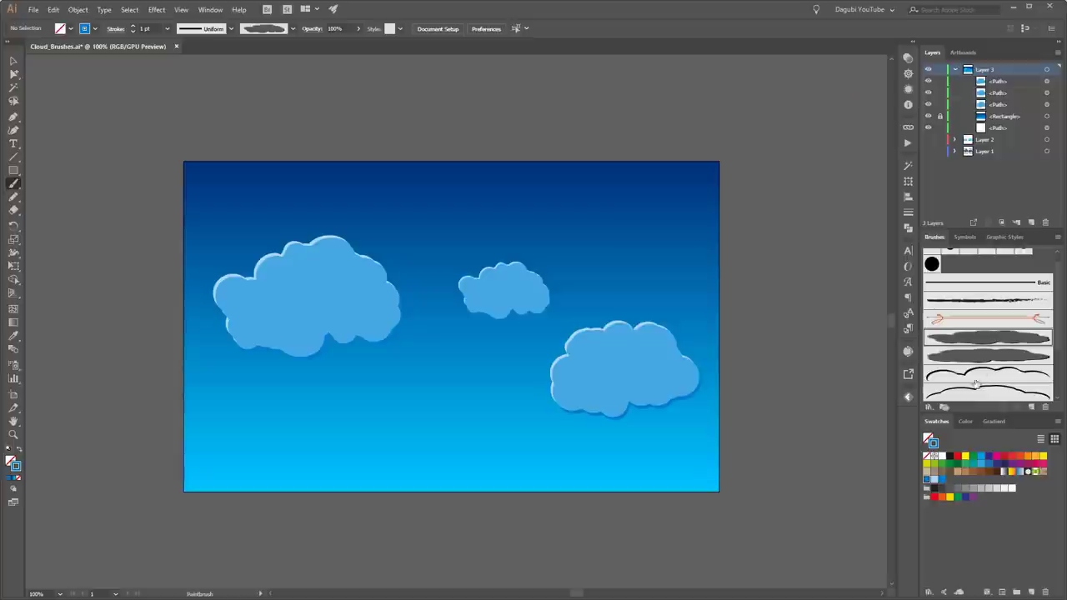
Paint a highlight in the saved light-blue swatch on the large cloud's left lobe with the first outline cloud brush and nudge it into place.
{"action": "scroll", "coordinate": [999, 375], "scroll_direction": "down", "scroll_amount": 3}
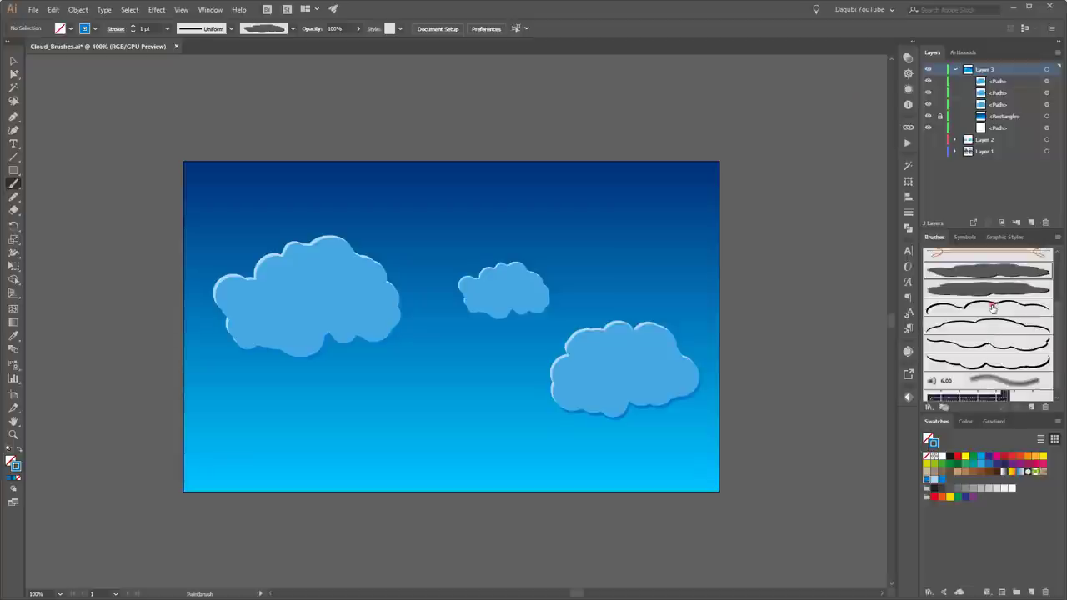
{"action": "left_click", "coordinate": [992, 309]}
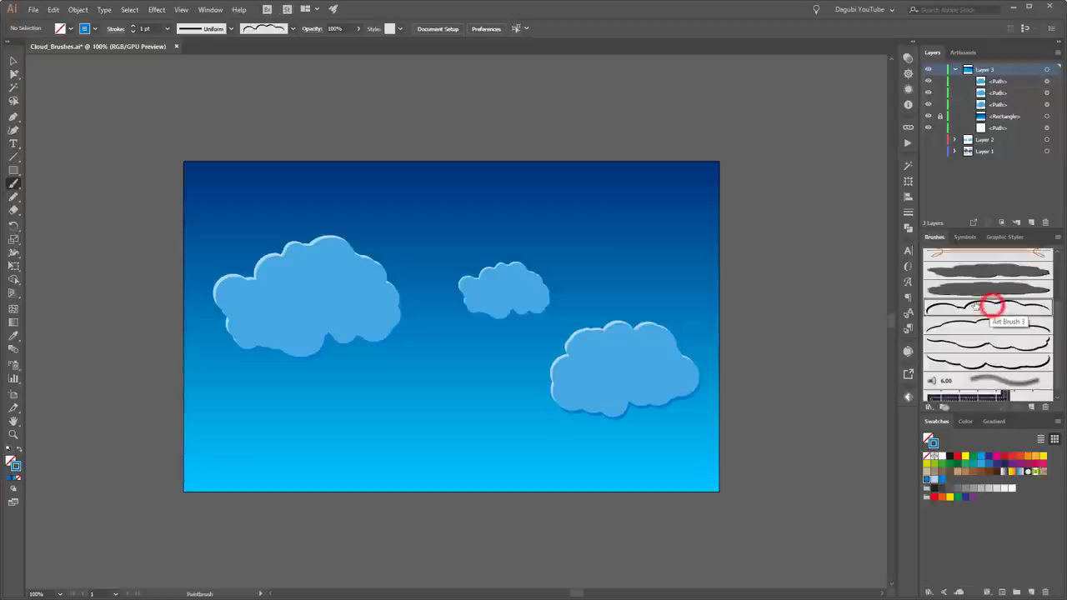
{"action": "left_click", "coordinate": [934, 483]}
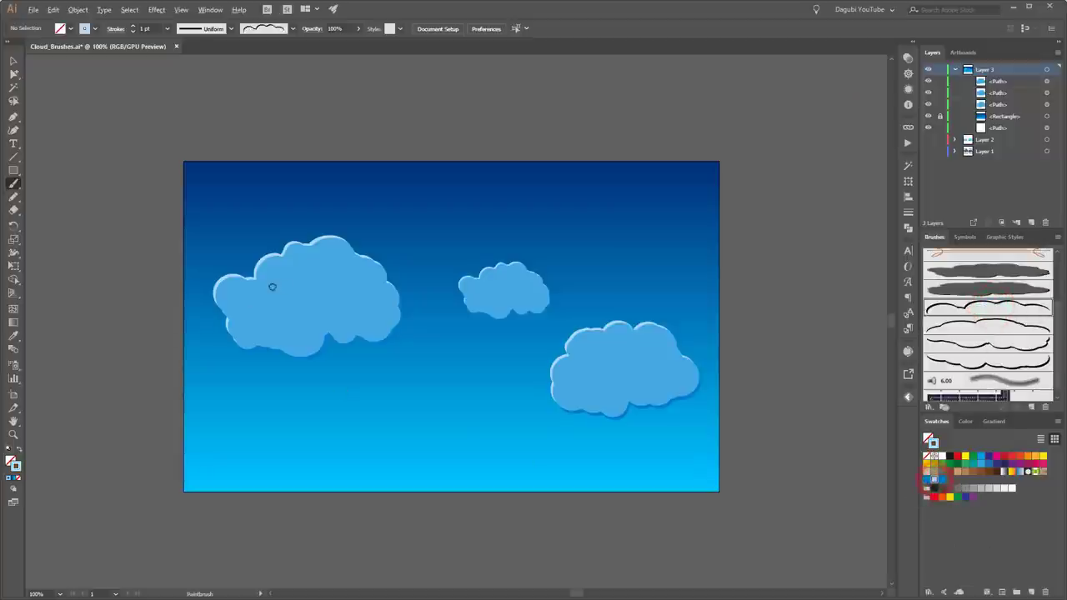
{"action": "scroll", "coordinate": [283, 286], "scroll_direction": "up", "scroll_amount": 2}
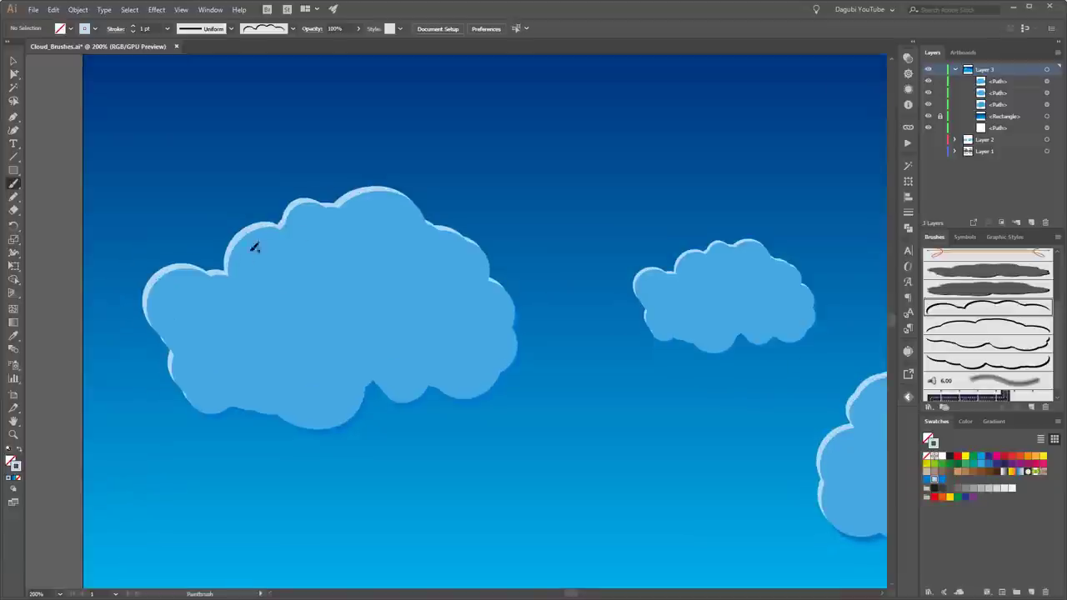
{"action": "mouse_move", "coordinate": [178, 310]}
{"action": "left_mouse_down"}
{"action": "mouse_move", "coordinate": [274, 272]}
{"action": "mouse_move", "coordinate": [258, 276]}
{"action": "left_mouse_up"}
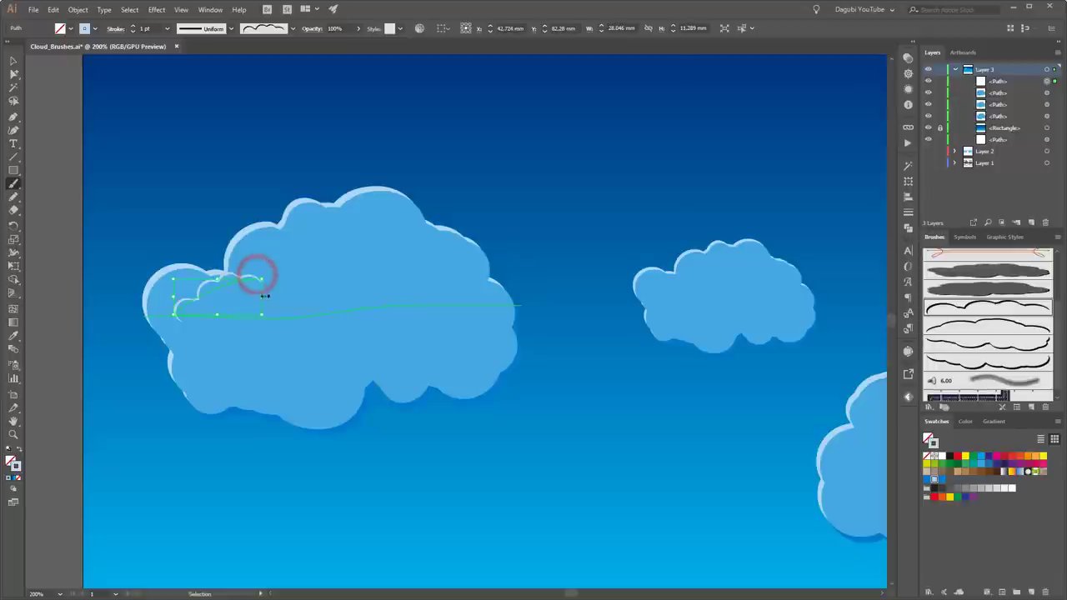
{"action": "left_click", "coordinate": [247, 279]}
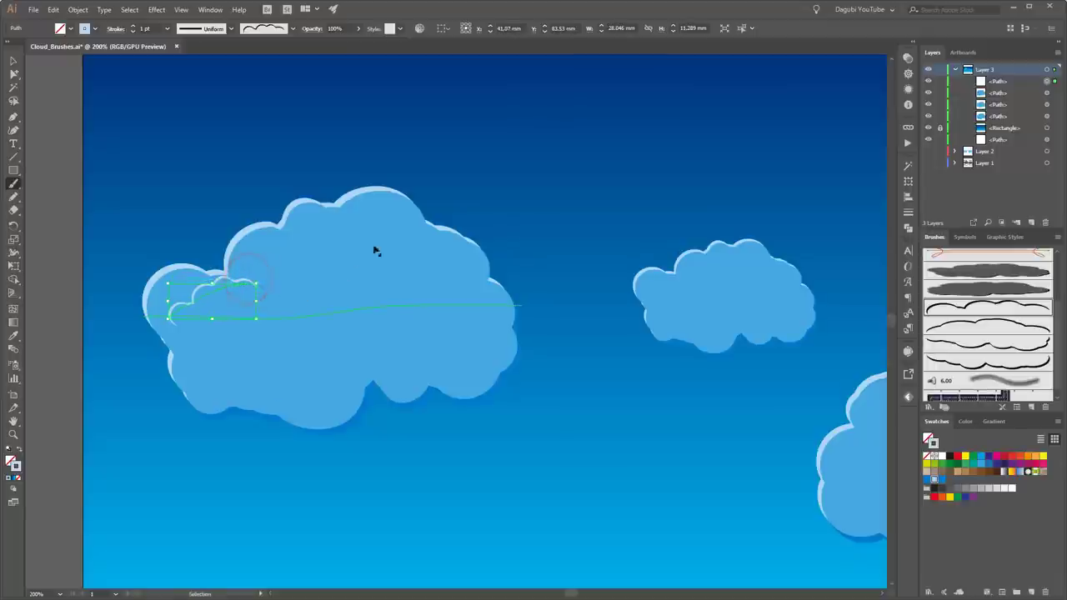
{"action": "left_click", "coordinate": [484, 123], "text": "ctrl"}
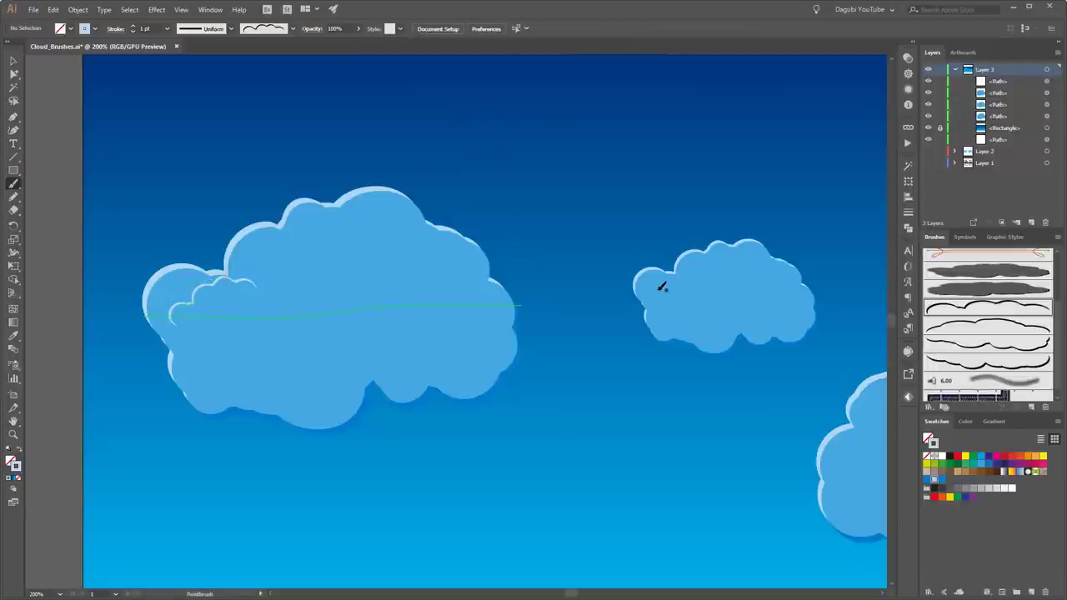
Add light highlights to the small cloud's right side and medium cloud's top, plus the medium cloud's right lobe with the fourth outline brush.
{"action": "mouse_move", "coordinate": [750, 273]}
{"action": "left_mouse_down"}
{"action": "mouse_move", "coordinate": [820, 327]}
{"action": "mouse_move", "coordinate": [608, 276]}
{"action": "left_mouse_up"}
{"action": "mouse_move", "coordinate": [659, 358]}
{"action": "left_mouse_down"}
{"action": "mouse_move", "coordinate": [710, 338]}
{"action": "mouse_move", "coordinate": [805, 348]}
{"action": "left_mouse_up"}
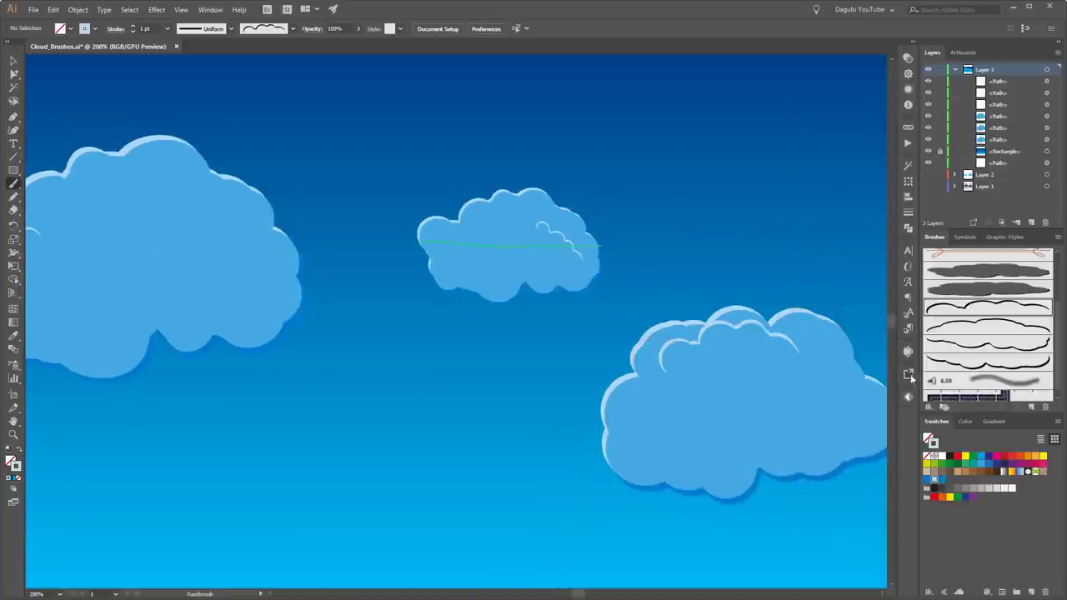
{"action": "left_click", "coordinate": [1025, 361]}
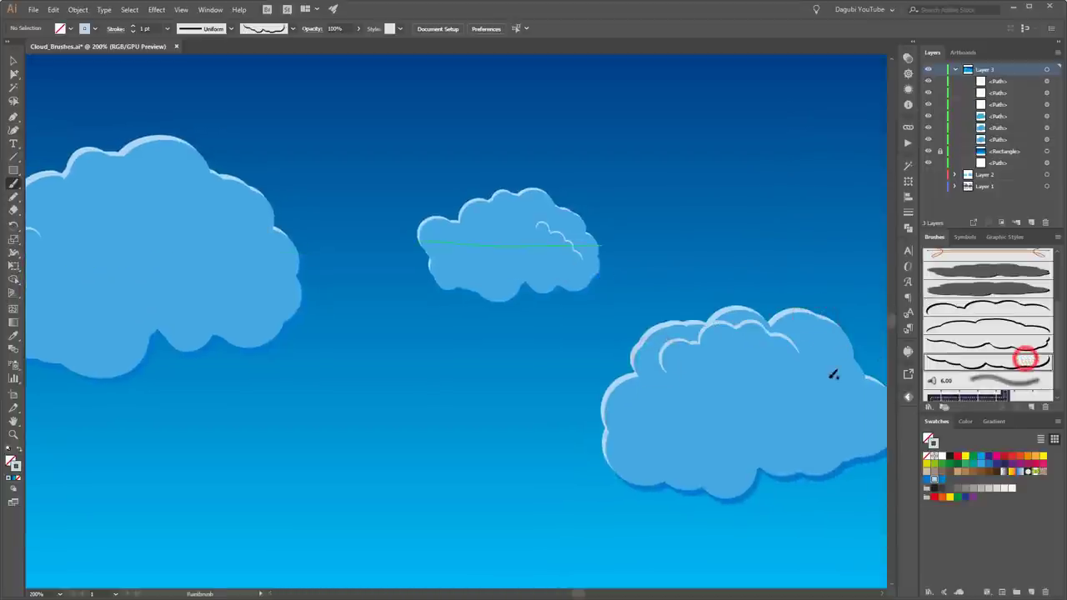
{"action": "mouse_move", "coordinate": [812, 374]}
{"action": "left_mouse_down"}
{"action": "mouse_move", "coordinate": [719, 361]}
{"action": "mouse_move", "coordinate": [772, 381]}
{"action": "mouse_move", "coordinate": [747, 348]}
{"action": "mouse_move", "coordinate": [716, 331]}
{"action": "left_mouse_up"}
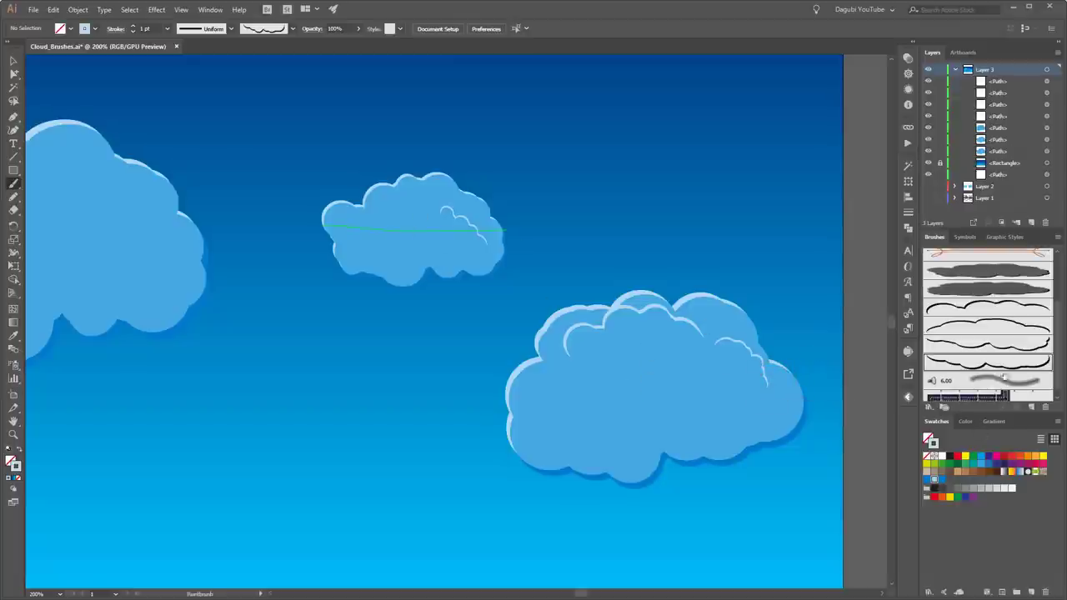
Paint a light highlight across the small cloud's upper left with the third outline brush.
{"action": "left_click", "coordinate": [1010, 344]}
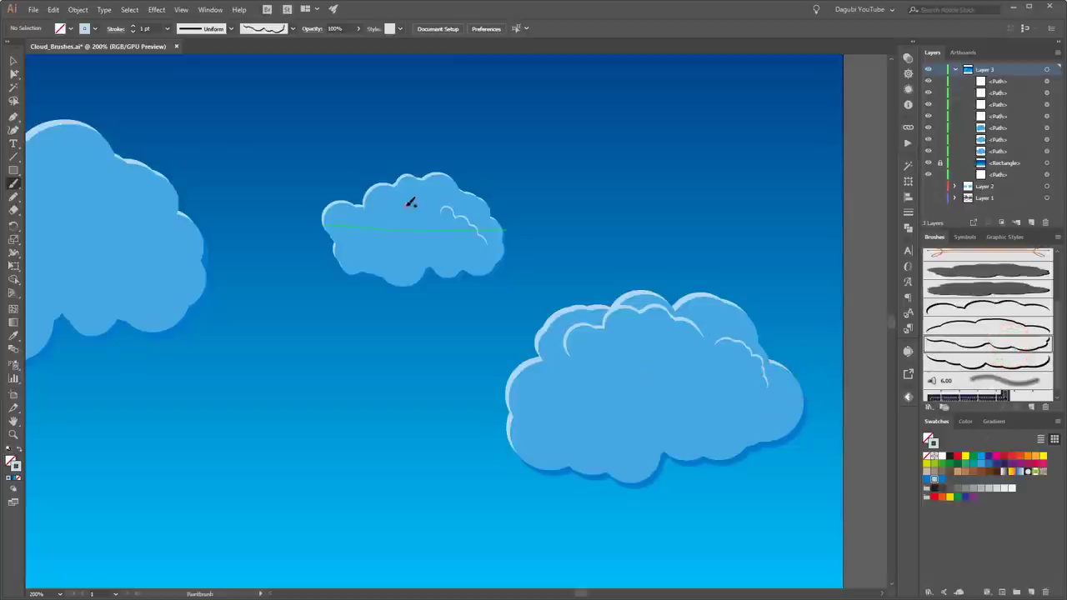
{"action": "left_click_drag", "start_coordinate": [406, 205], "coordinate": [342, 218]}
{"action": "left_click_drag", "start_coordinate": [242, 236], "coordinate": [595, 250]}
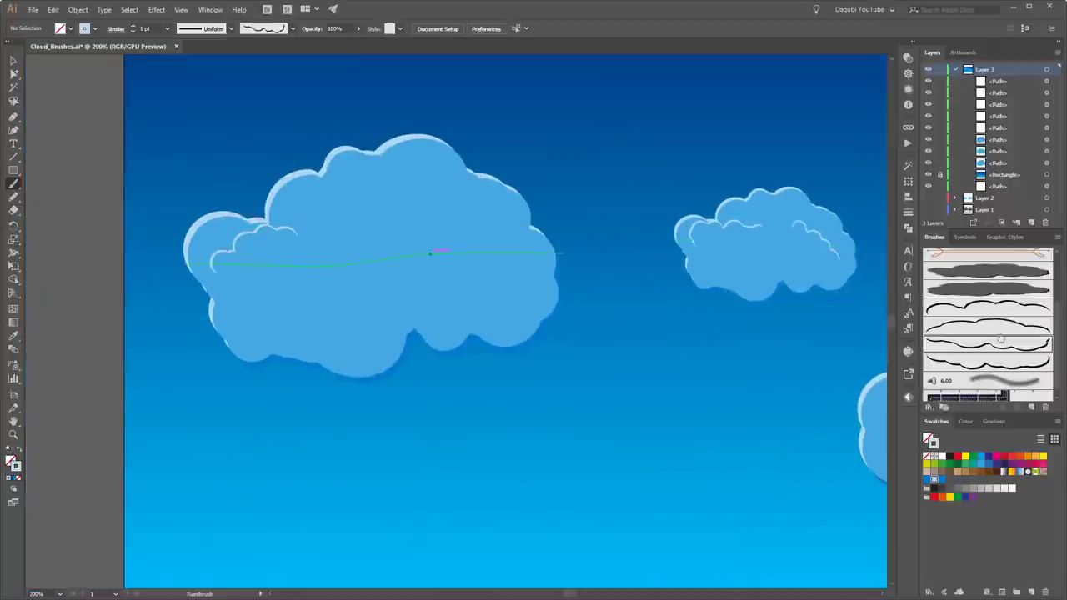
Paint two light highlights inside the large cloud's upper right and upper left with the second outline brush.
{"action": "left_click", "coordinate": [999, 326]}
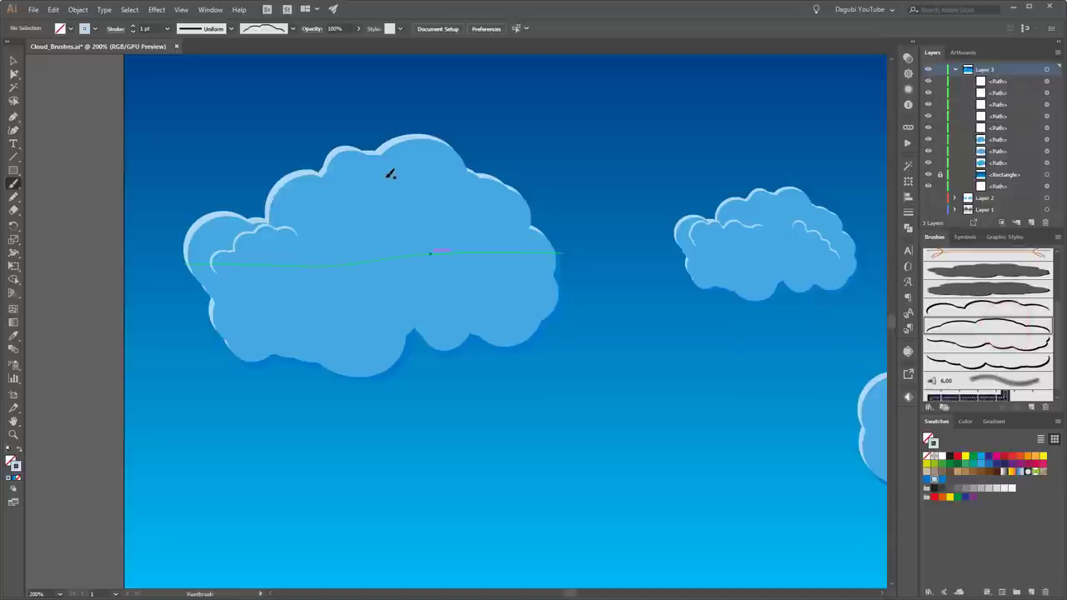
{"action": "mouse_move", "coordinate": [389, 176]}
{"action": "left_mouse_down"}
{"action": "mouse_move", "coordinate": [522, 236]}
{"action": "mouse_move", "coordinate": [504, 258]}
{"action": "left_mouse_up"}
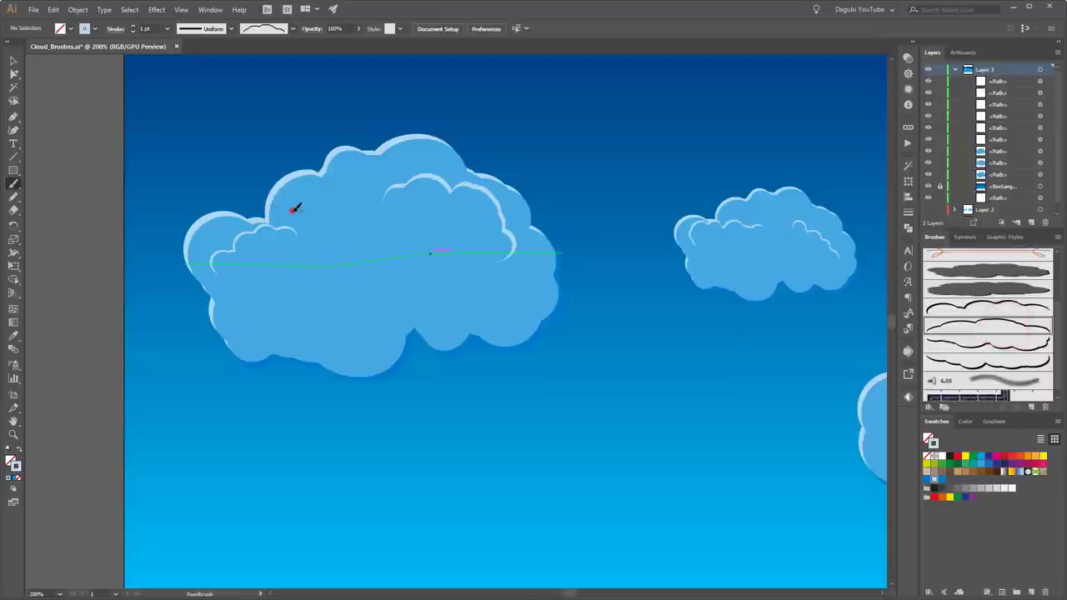
{"action": "left_click_drag", "start_coordinate": [294, 209], "coordinate": [383, 165]}
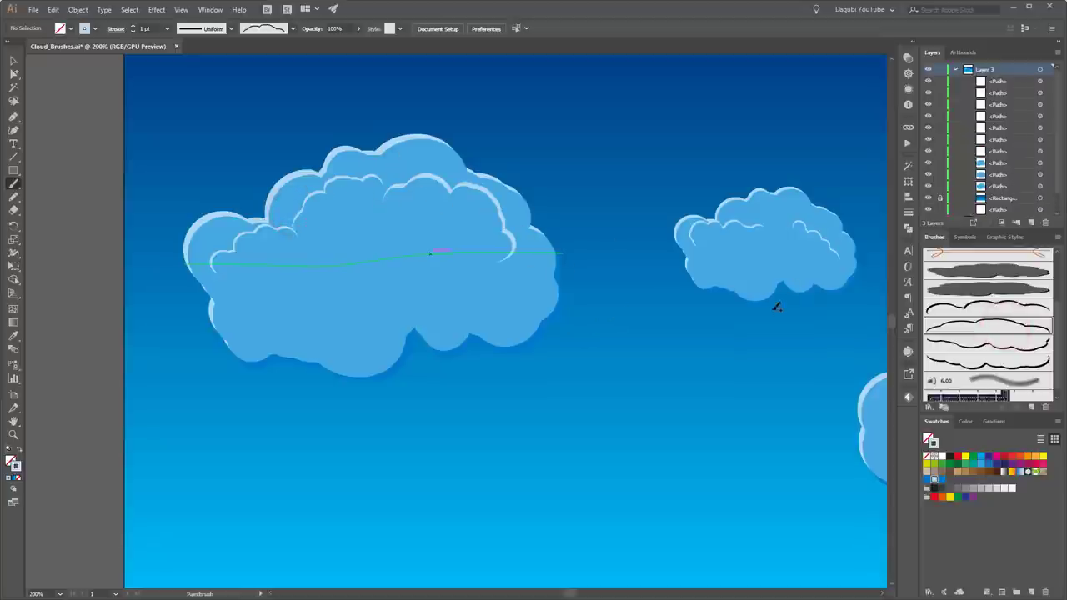
Paint a light highlight near the small cloud's top and shift it slightly up and to the right.
{"action": "left_click_drag", "start_coordinate": [795, 306], "coordinate": [667, 267]}
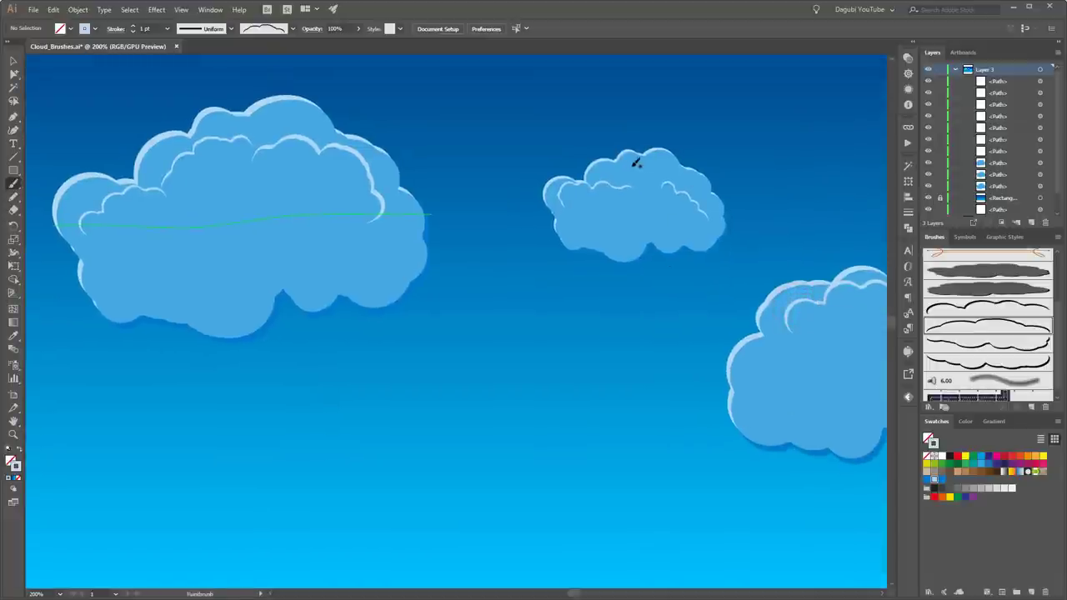
{"action": "mouse_move", "coordinate": [610, 169]}
{"action": "left_mouse_down"}
{"action": "mouse_move", "coordinate": [654, 162]}
{"action": "mouse_move", "coordinate": [679, 172]}
{"action": "left_mouse_up"}
{"action": "scroll", "coordinate": [679, 169], "scroll_direction": "up", "scroll_amount": 3}
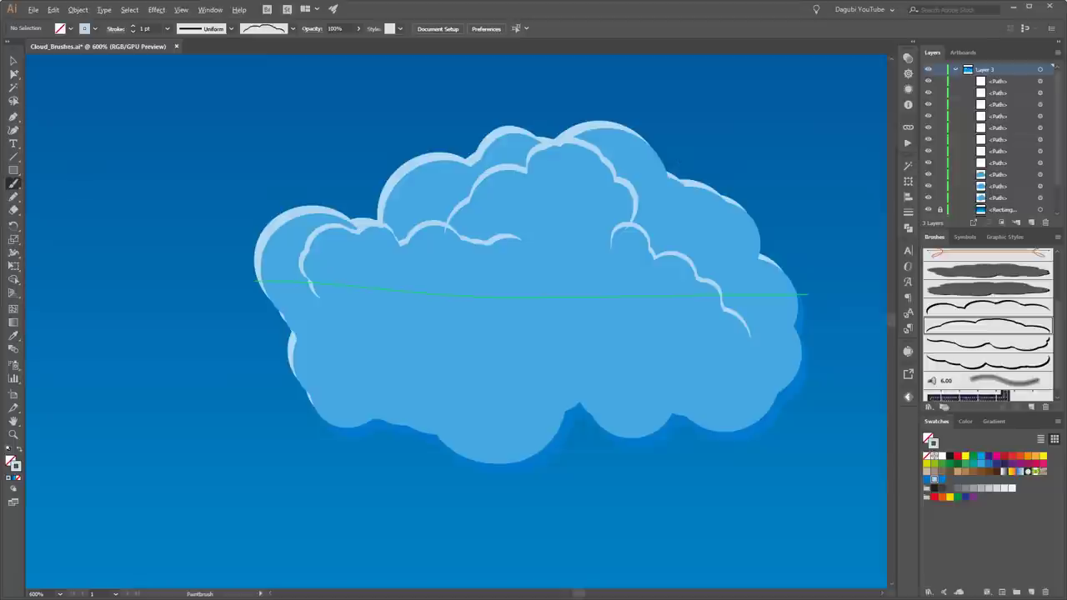
{"action": "left_click", "coordinate": [624, 184], "text": "ctrl"}
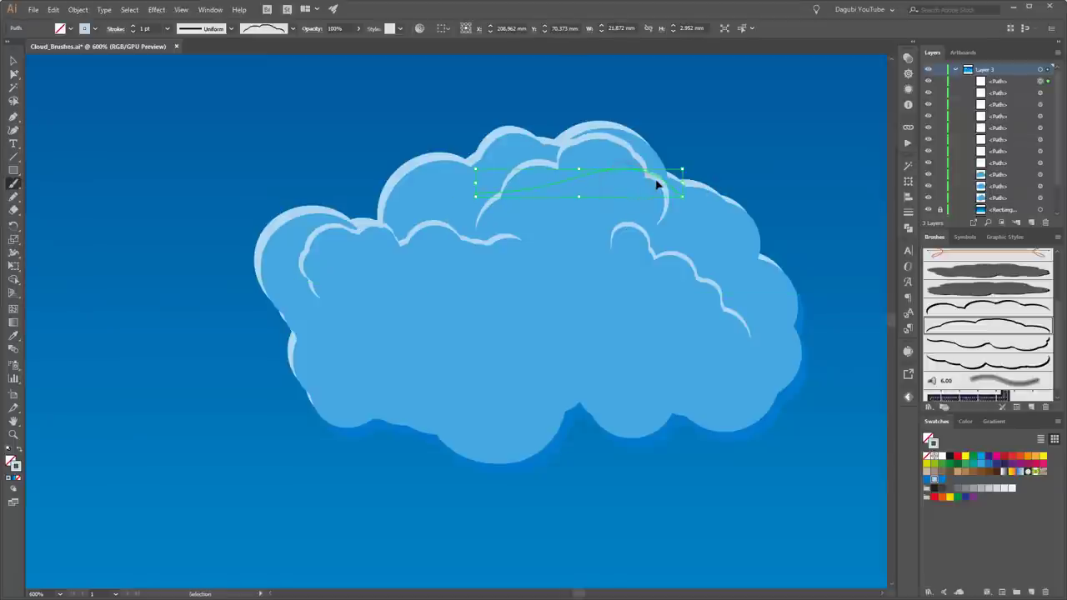
{"action": "left_click", "coordinate": [774, 117], "text": "ctrl"}
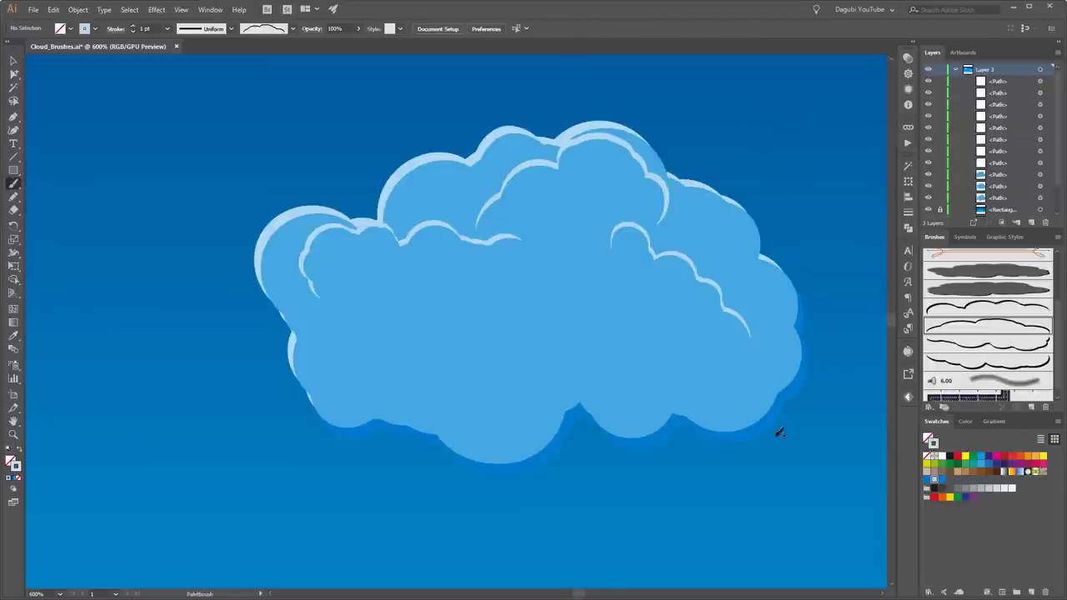
Paint dark-blue shadows on the small cloud's underside, using the fourth outline brush at lower left and the third at lower right.
{"action": "left_click_drag", "start_coordinate": [769, 405], "coordinate": [760, 349]}
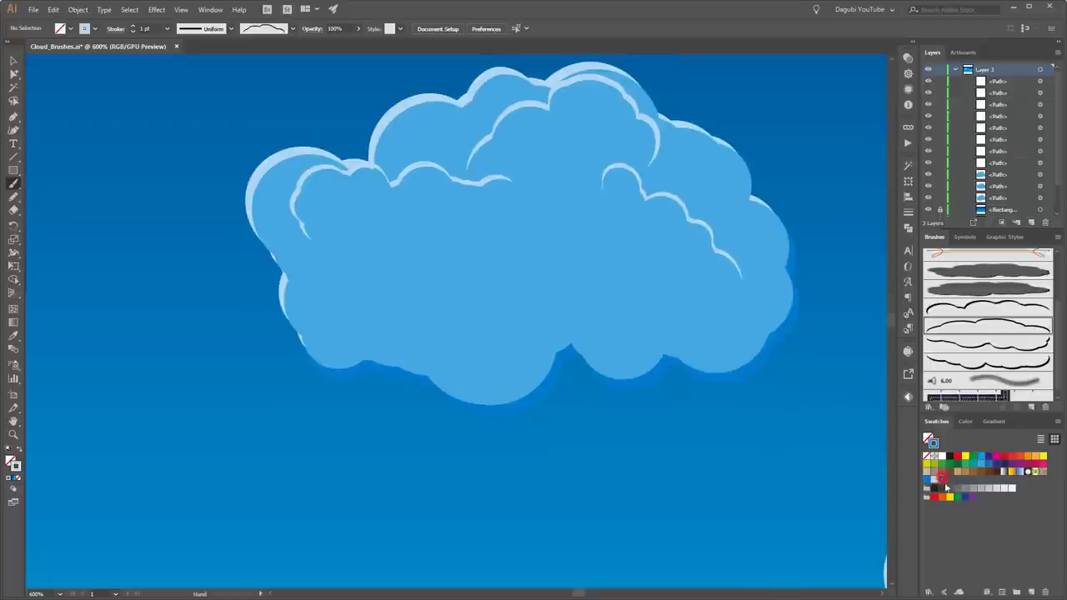
{"action": "left_click", "coordinate": [1010, 362]}
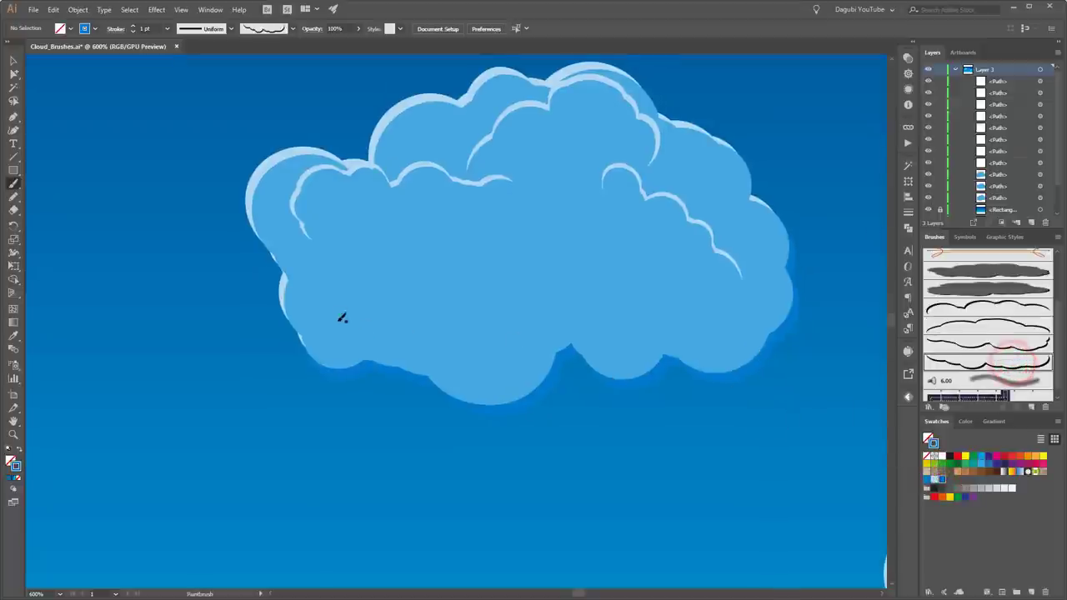
{"action": "mouse_move", "coordinate": [338, 296]}
{"action": "left_mouse_down"}
{"action": "mouse_move", "coordinate": [361, 327]}
{"action": "mouse_move", "coordinate": [479, 338]}
{"action": "mouse_move", "coordinate": [522, 315]}
{"action": "left_mouse_up"}
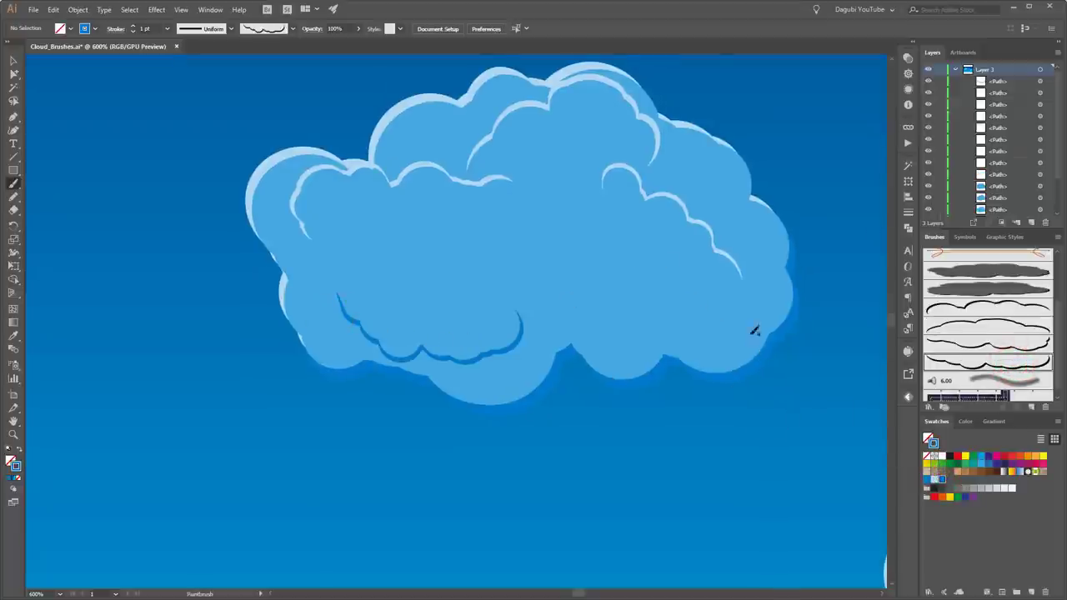
{"action": "left_click", "coordinate": [1004, 342]}
{"action": "mouse_move", "coordinate": [598, 319]}
{"action": "left_mouse_down"}
{"action": "mouse_move", "coordinate": [703, 326]}
{"action": "mouse_move", "coordinate": [783, 314]}
{"action": "mouse_move", "coordinate": [708, 339]}
{"action": "mouse_move", "coordinate": [755, 300]}
{"action": "mouse_move", "coordinate": [760, 240]}
{"action": "left_mouse_up"}
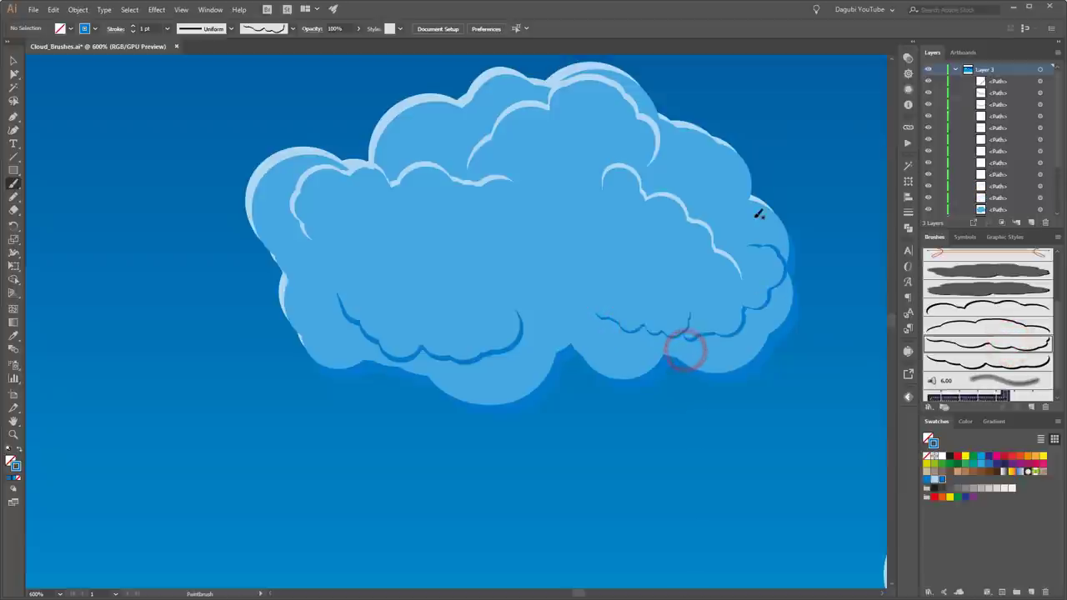
Paint a dark-blue shadow along the large cloud's lower right with the third outline brush and nudge it into position.
{"action": "left_click", "coordinate": [423, 286], "text": "ctrl"}
{"action": "left_click", "coordinate": [329, 304], "text": "ctrl"}
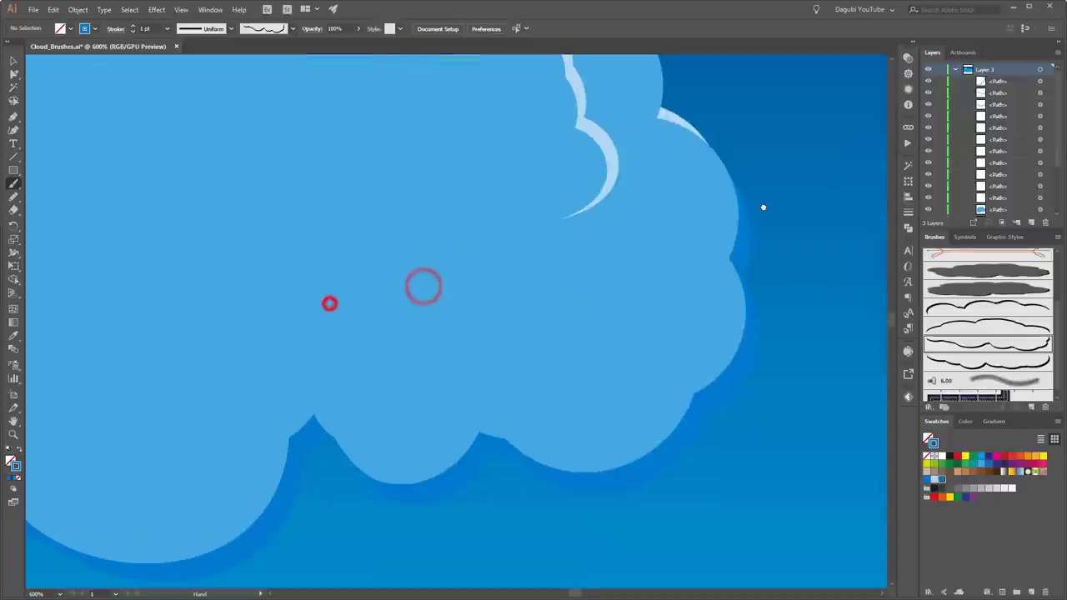
{"action": "mouse_move", "coordinate": [281, 375]}
{"action": "left_mouse_down"}
{"action": "mouse_move", "coordinate": [538, 376]}
{"action": "mouse_move", "coordinate": [732, 308]}
{"action": "mouse_move", "coordinate": [695, 292]}
{"action": "left_mouse_up"}
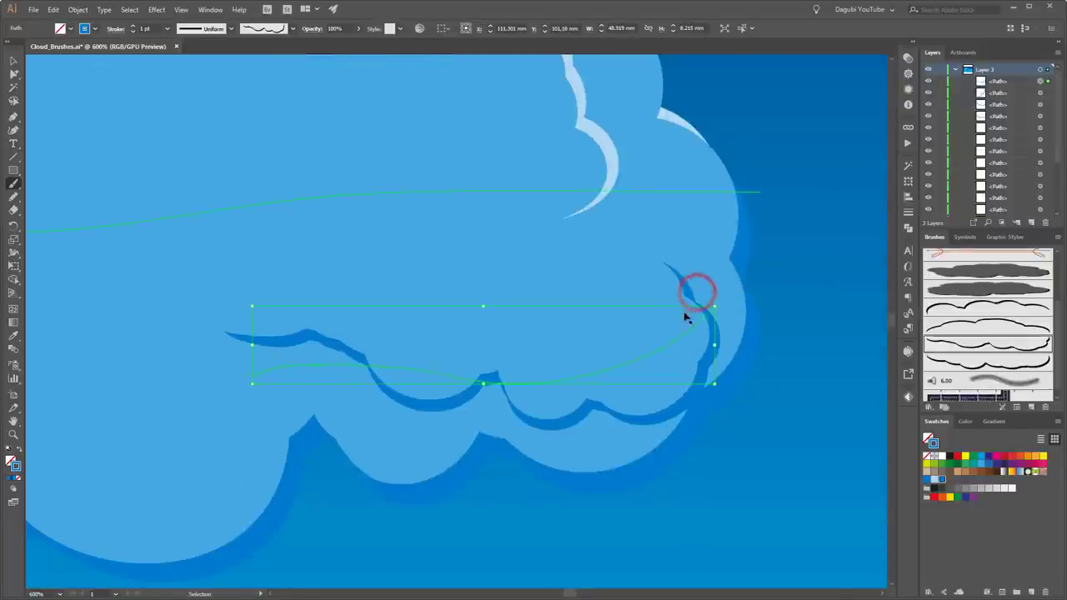
{"action": "key", "text": "ctrl+minus"}
{"action": "key", "text": "ctrl+minus"}
{"action": "key", "text": "ctrl+minus"}
{"action": "left_click_drag", "start_coordinate": [397, 314], "coordinate": [605, 301]}
{"action": "left_click_drag", "start_coordinate": [425, 301], "coordinate": [796, 283]}
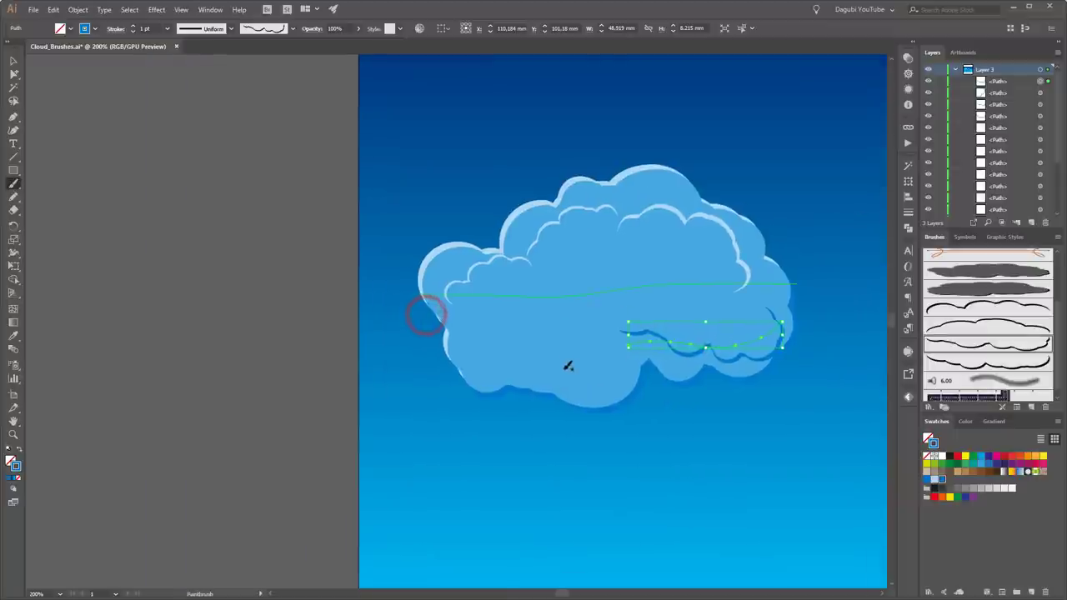
{"action": "left_click", "coordinate": [133, 246]}
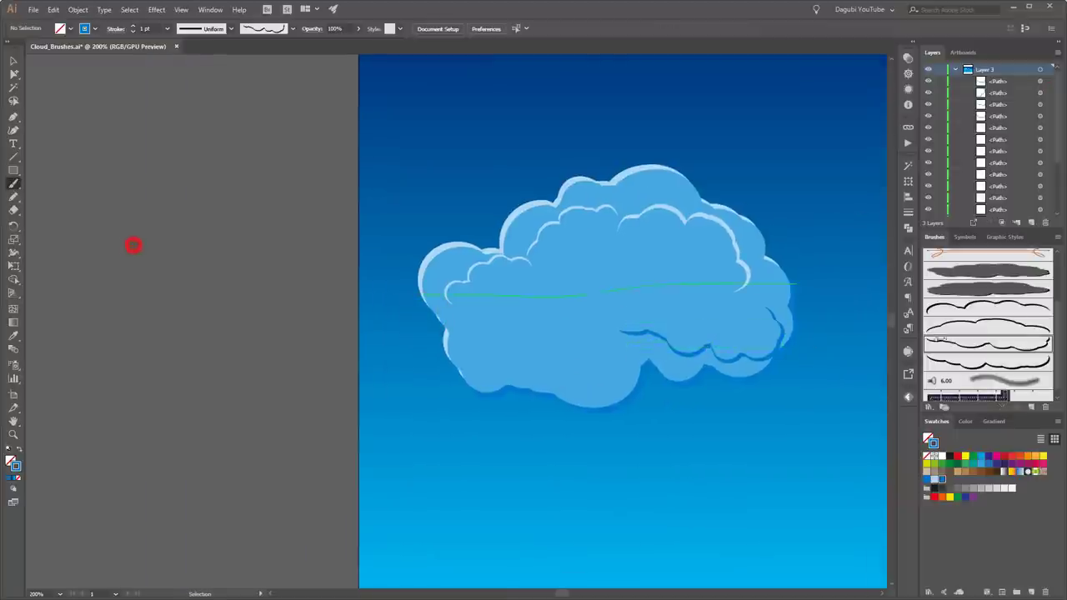
Paint a dark-blue shadow along the large cloud's lower left with the first outline brush.
{"action": "left_click", "coordinate": [983, 306]}
{"action": "left_click", "coordinate": [619, 365]}
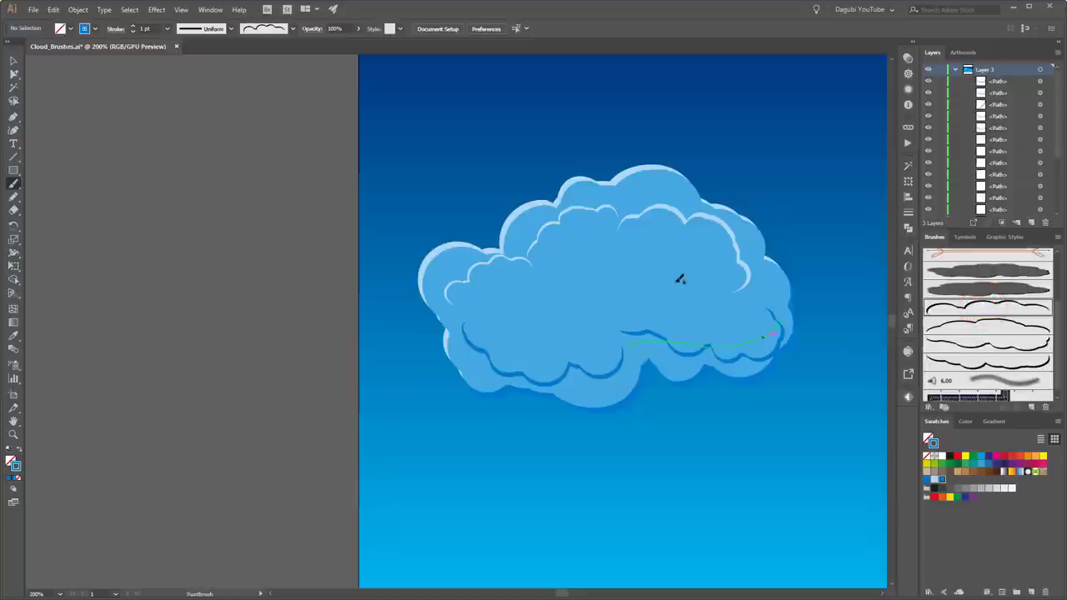
{"action": "scroll", "coordinate": [678, 279], "scroll_direction": "down", "scroll_amount": 3}
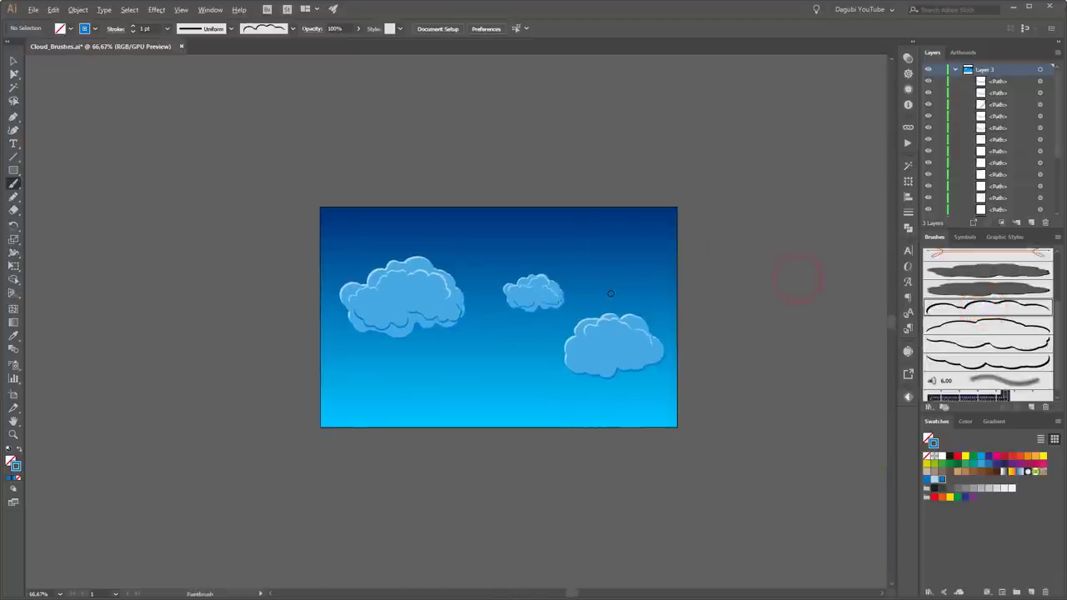
Paint a very large cloud in the lower left half of the sky with the second filled cloud brush and shift it down into place.
{"action": "scroll", "coordinate": [611, 293], "scroll_direction": "up", "scroll_amount": 2}
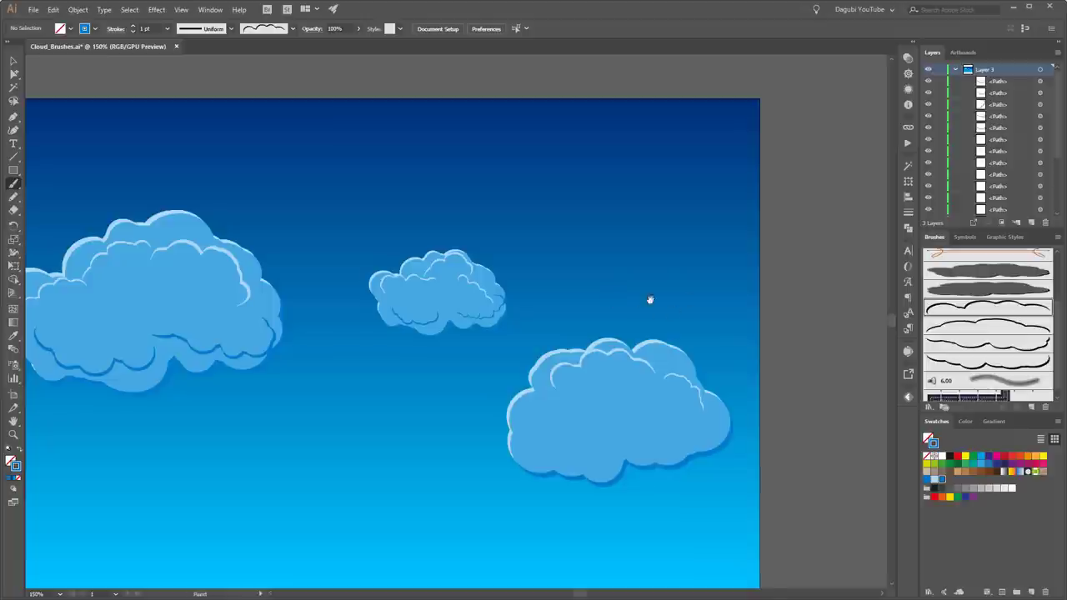
{"action": "left_click_drag", "start_coordinate": [650, 299], "coordinate": [742, 230]}
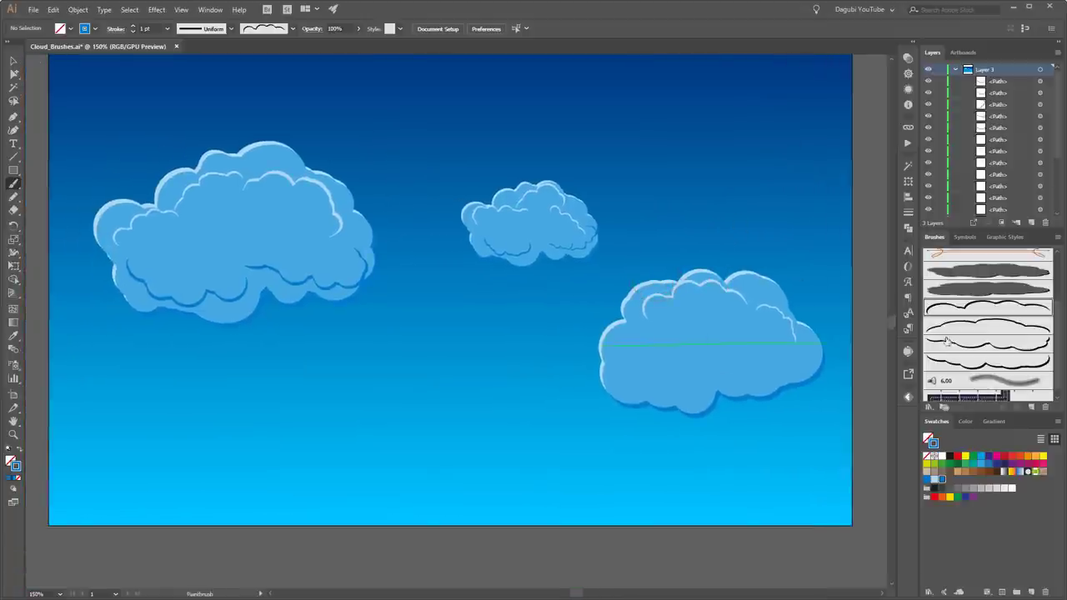
{"action": "left_click", "coordinate": [1027, 290]}
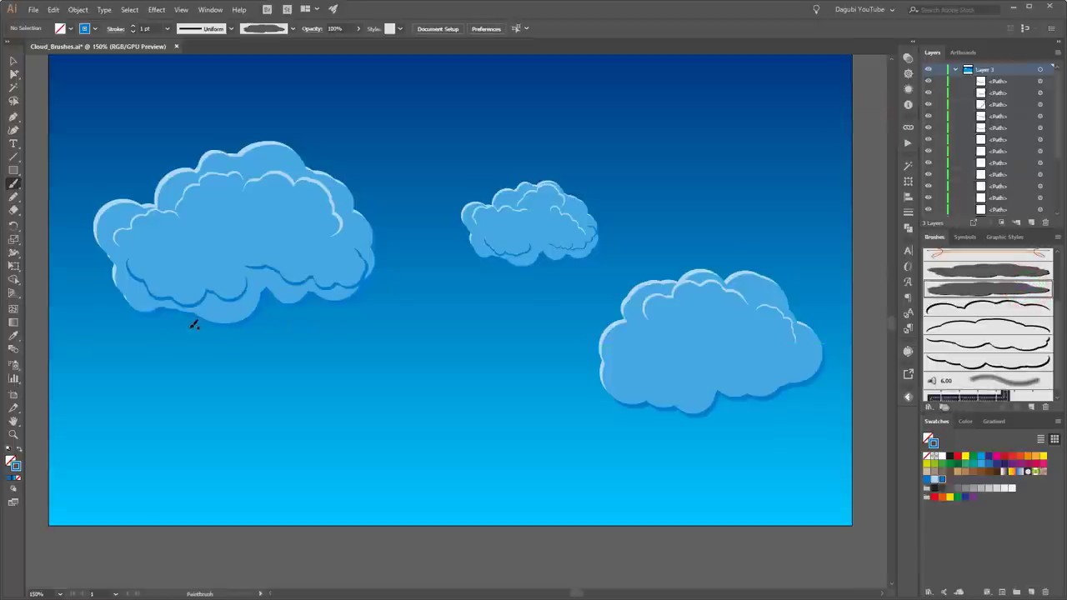
{"action": "left_click_drag", "start_coordinate": [249, 330], "coordinate": [558, 333]}
{"action": "mouse_move", "coordinate": [461, 348]}
{"action": "left_mouse_down"}
{"action": "mouse_move", "coordinate": [445, 398]}
{"action": "mouse_move", "coordinate": [478, 394]}
{"action": "left_mouse_up"}
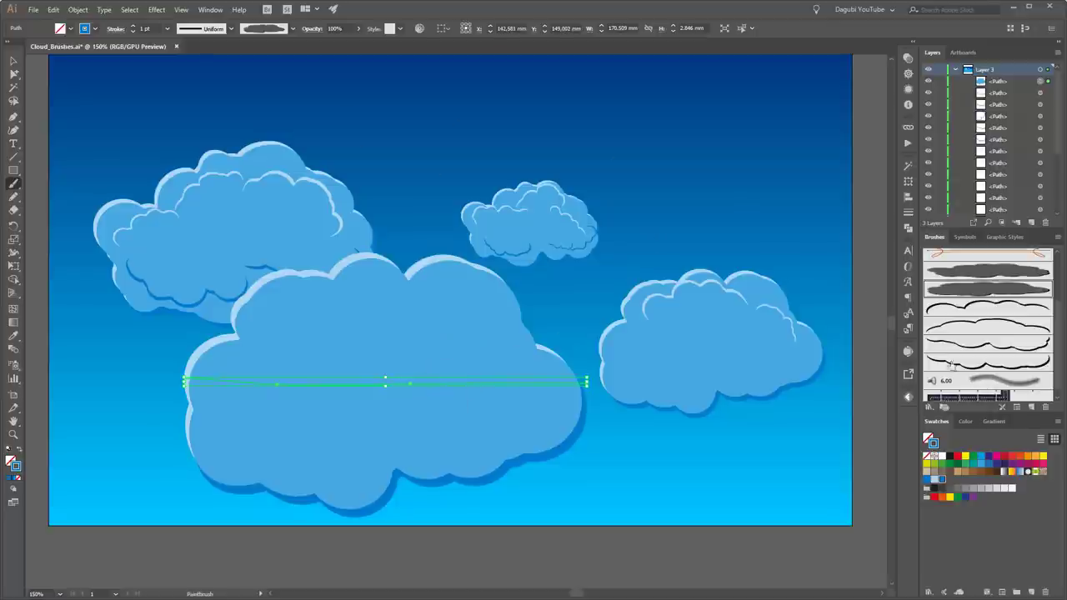
{"action": "left_click", "coordinate": [877, 141]}
Paint another cloud in the sky's upper right with the first filled cloud brush and move it slightly down and to the left.
{"action": "left_click", "coordinate": [1016, 271]}
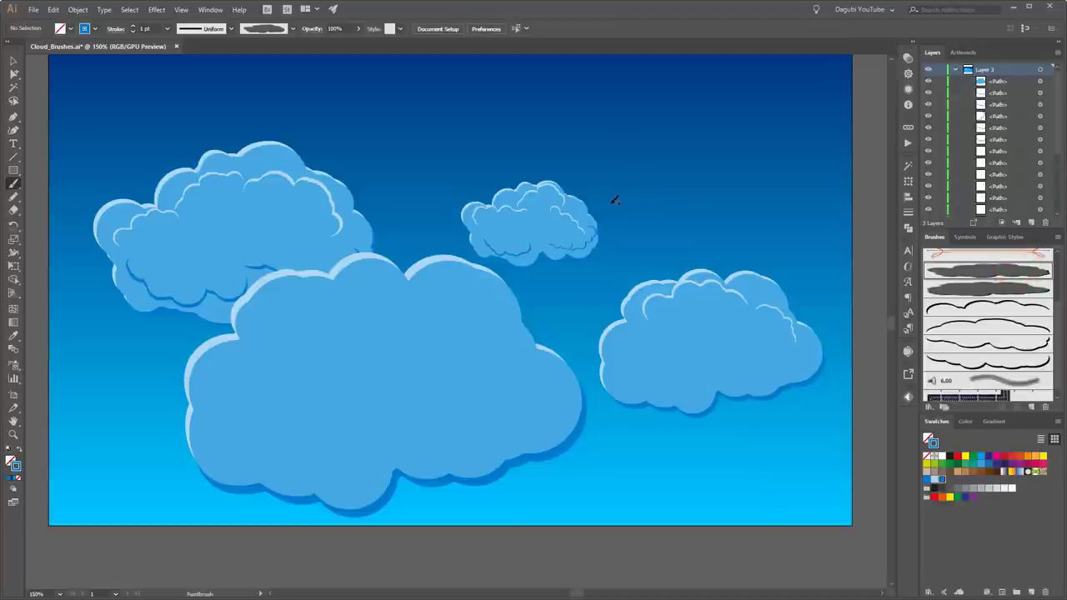
{"action": "left_click_drag", "start_coordinate": [814, 203], "coordinate": [833, 205]}
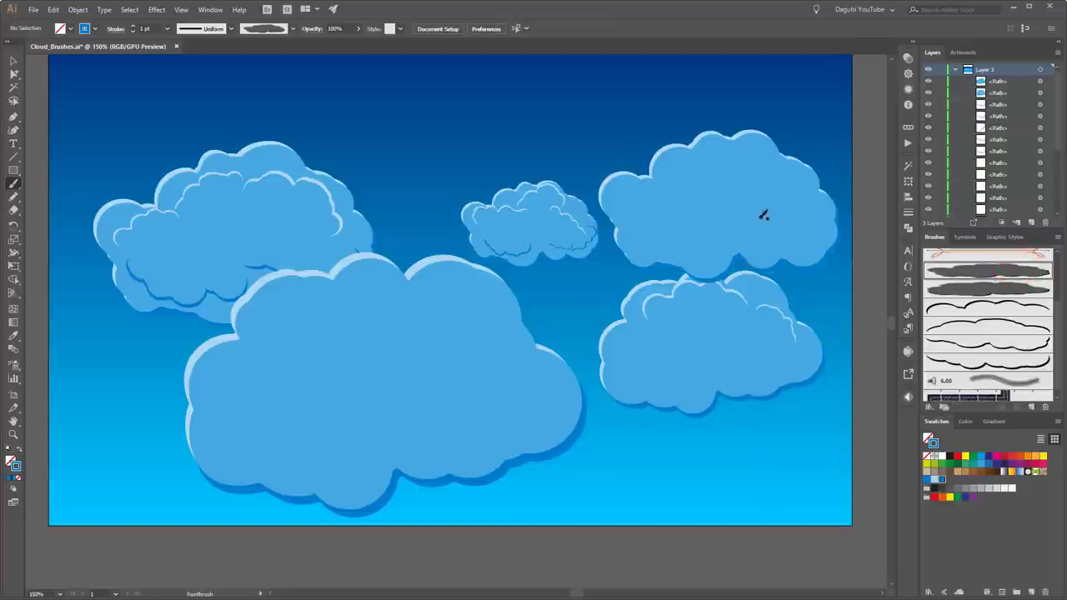
{"action": "key", "text": "v"}
{"action": "left_click", "coordinate": [778, 216]}
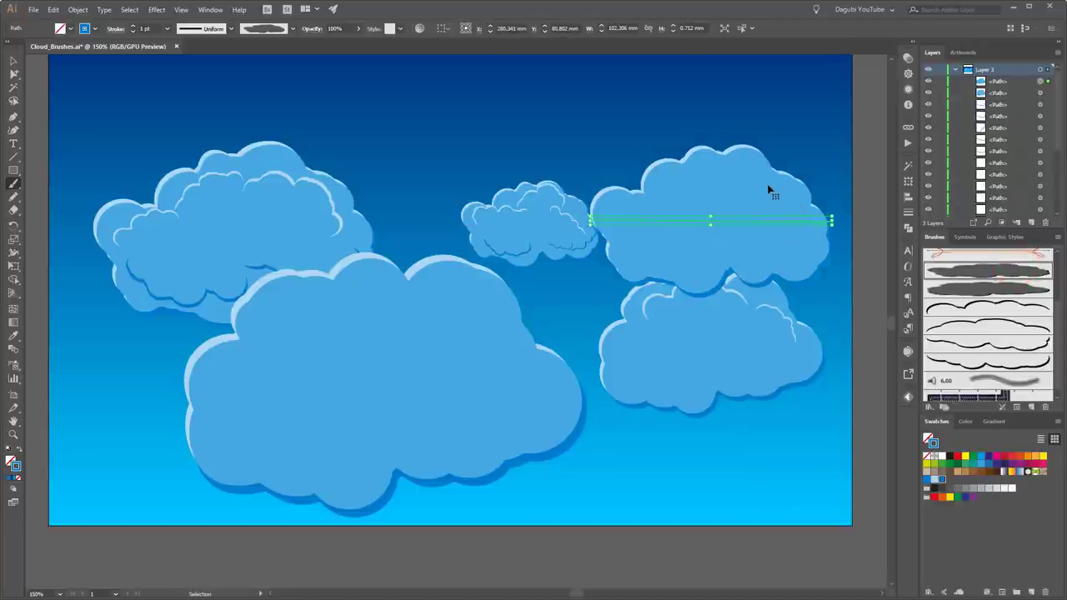
{"action": "left_click", "coordinate": [874, 73]}
{"action": "key", "text": "b"}
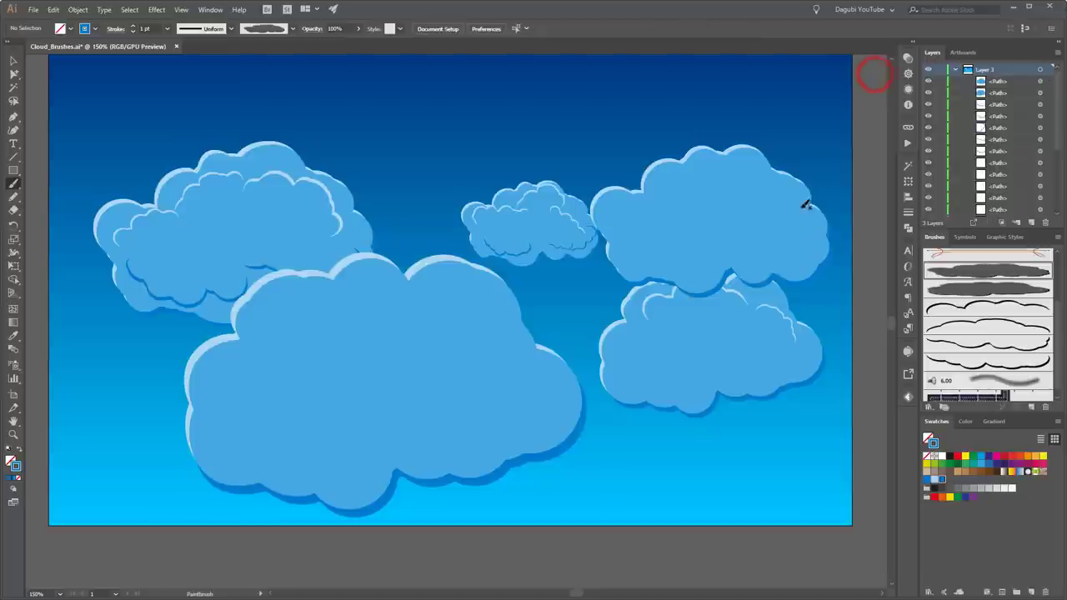
Paint light highlights across the upper part of the upper-right cloud using the first outline brush and the light-blue swatch.
{"action": "left_click", "coordinate": [1002, 308]}
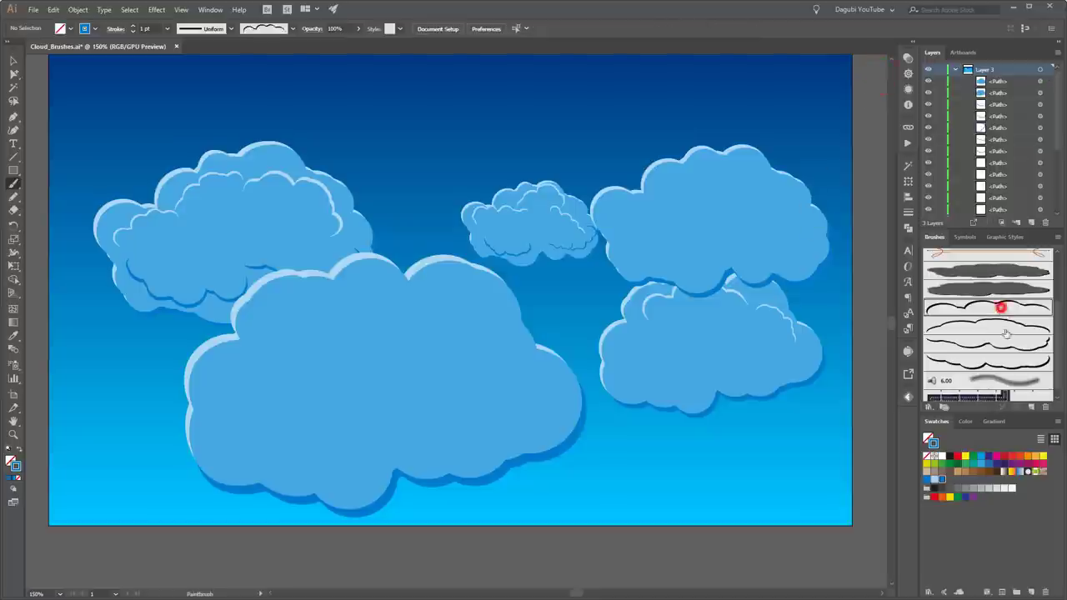
{"action": "left_click", "coordinate": [933, 478]}
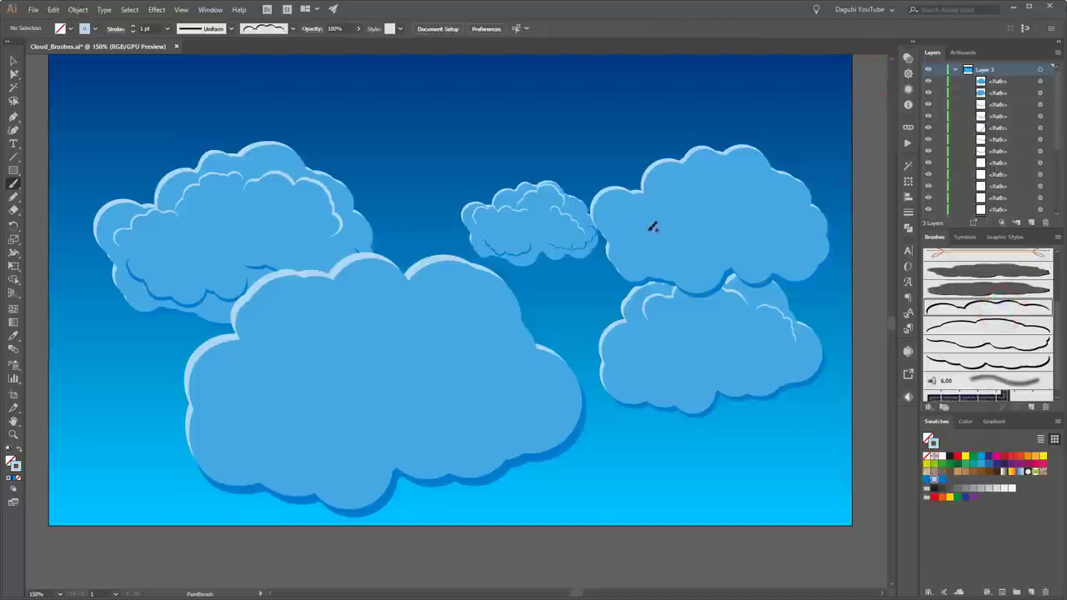
{"action": "mouse_move", "coordinate": [666, 188]}
{"action": "left_mouse_down"}
{"action": "mouse_move", "coordinate": [733, 171]}
{"action": "mouse_move", "coordinate": [755, 178]}
{"action": "mouse_move", "coordinate": [697, 191]}
{"action": "mouse_move", "coordinate": [742, 190]}
{"action": "mouse_move", "coordinate": [812, 238]}
{"action": "left_mouse_up"}
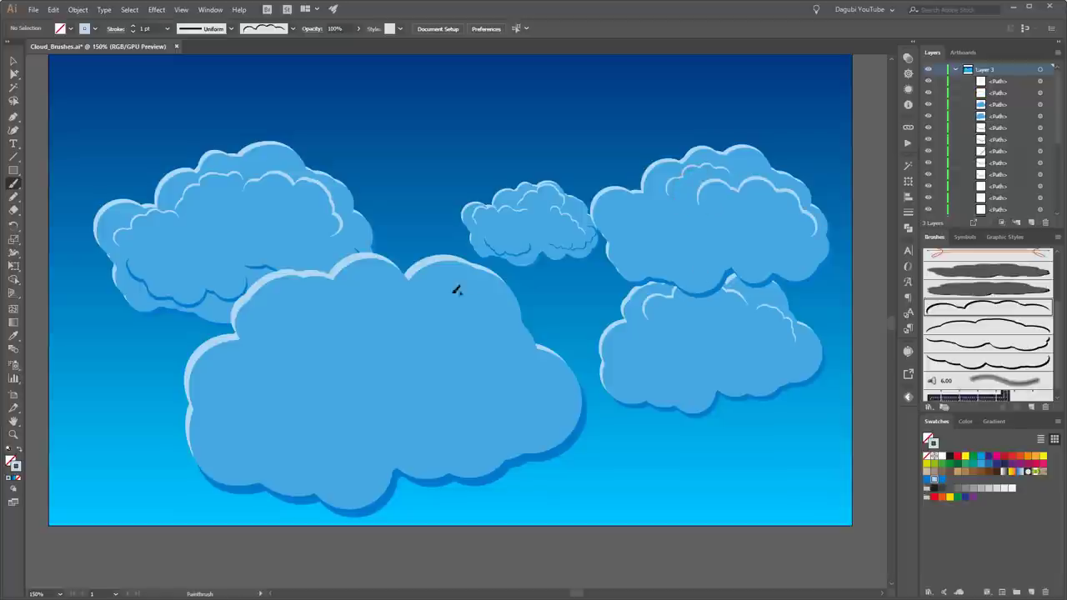
Paint two light highlights on the large front cloud with the second outline brush, shifting the left one slightly down.
{"action": "left_click", "coordinate": [992, 325]}
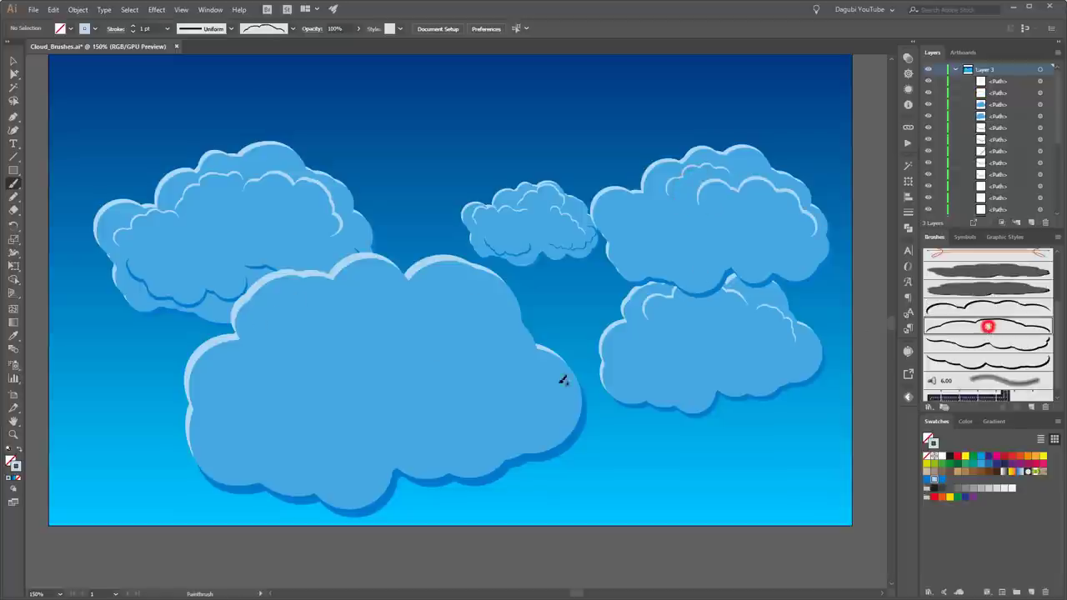
{"action": "mouse_move", "coordinate": [222, 377]}
{"action": "left_mouse_down"}
{"action": "mouse_move", "coordinate": [292, 309]}
{"action": "mouse_move", "coordinate": [360, 325]}
{"action": "left_mouse_up"}
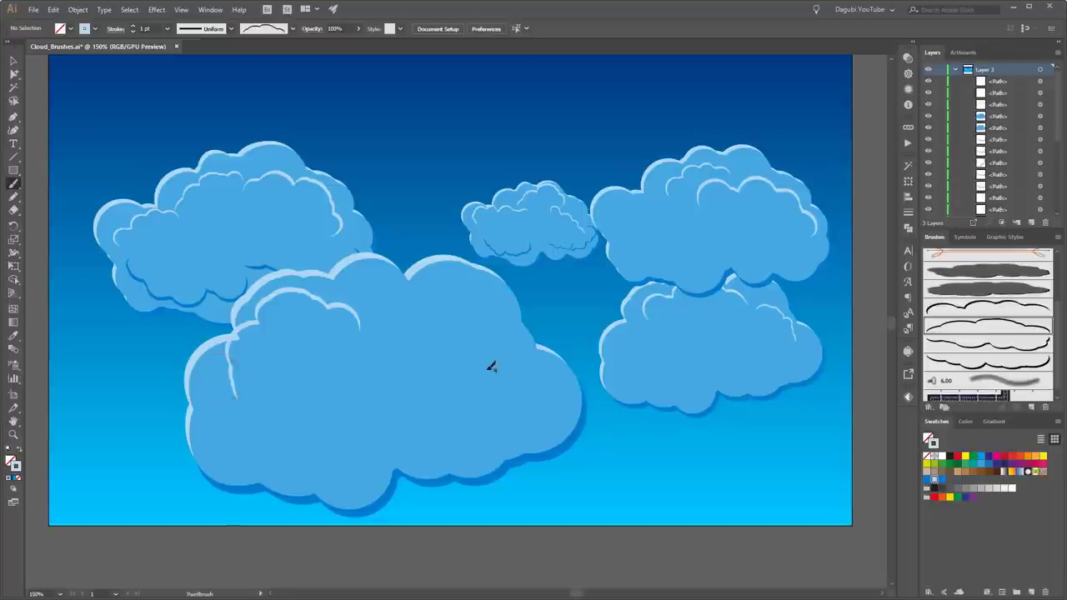
{"action": "left_click_drag", "start_coordinate": [273, 302], "coordinate": [230, 412]}
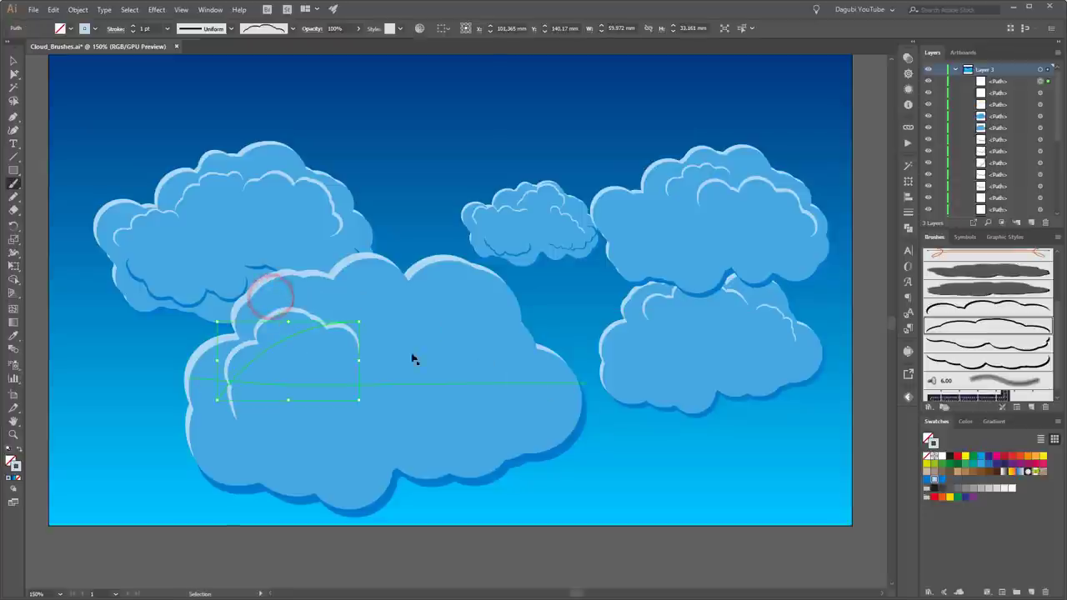
{"action": "left_click", "coordinate": [437, 135], "text": "ctrl"}
{"action": "mouse_move", "coordinate": [370, 293]}
{"action": "left_mouse_down"}
{"action": "mouse_move", "coordinate": [426, 321]}
{"action": "mouse_move", "coordinate": [523, 336]}
{"action": "left_mouse_up"}
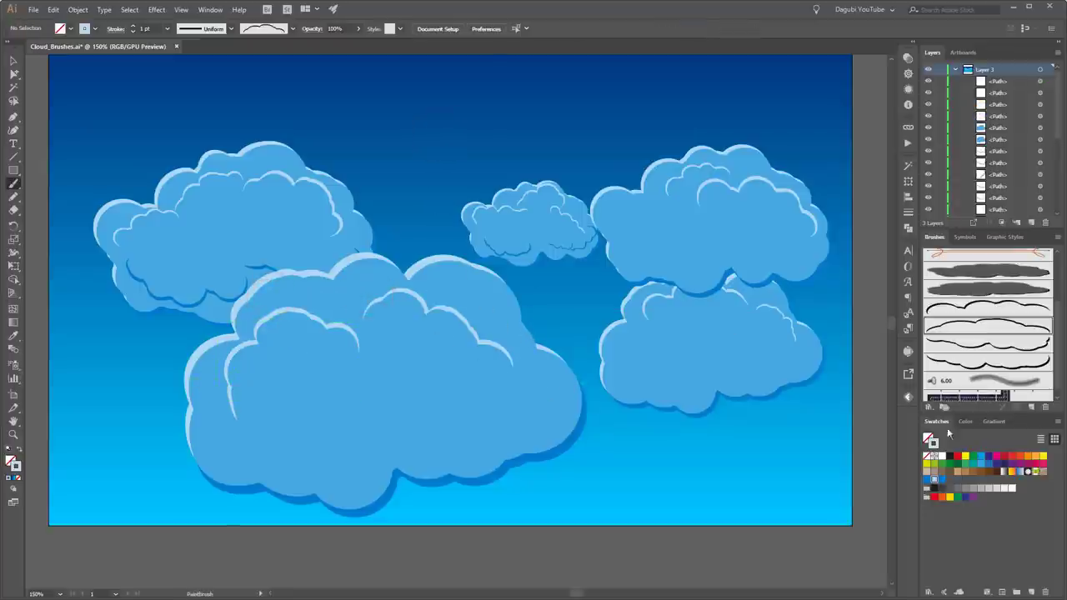
Paint dark-blue shadows along the lower-right cloud's underside with the second outline brush, stroking from right to left.
{"action": "left_click", "coordinate": [1019, 360]}
{"action": "left_click", "coordinate": [941, 478]}
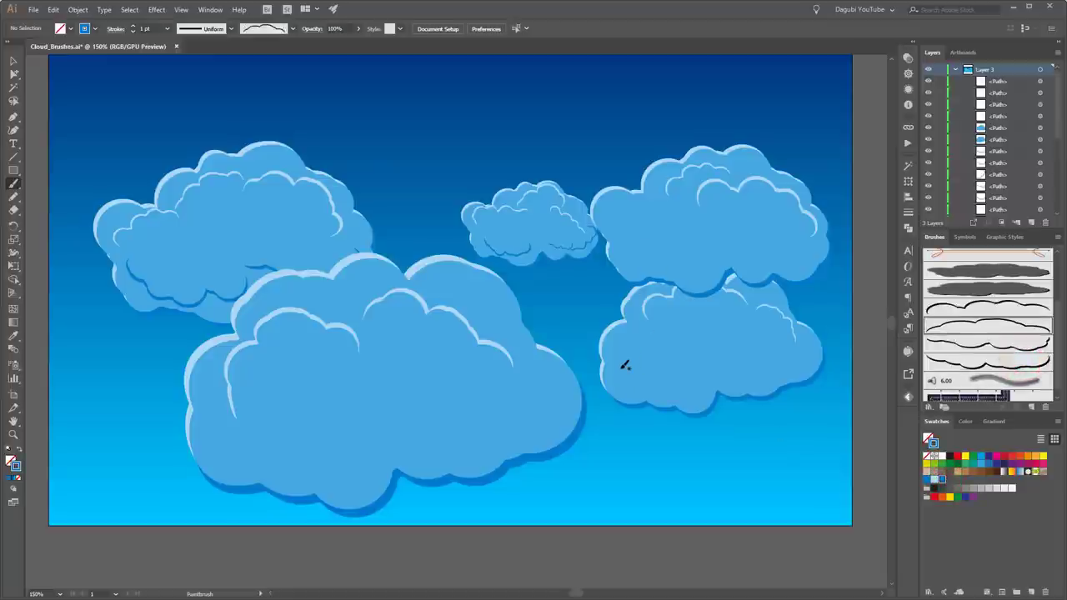
{"action": "mouse_move", "coordinate": [622, 367]}
{"action": "left_mouse_down"}
{"action": "mouse_move", "coordinate": [649, 379]}
{"action": "mouse_move", "coordinate": [734, 375]}
{"action": "left_mouse_up"}
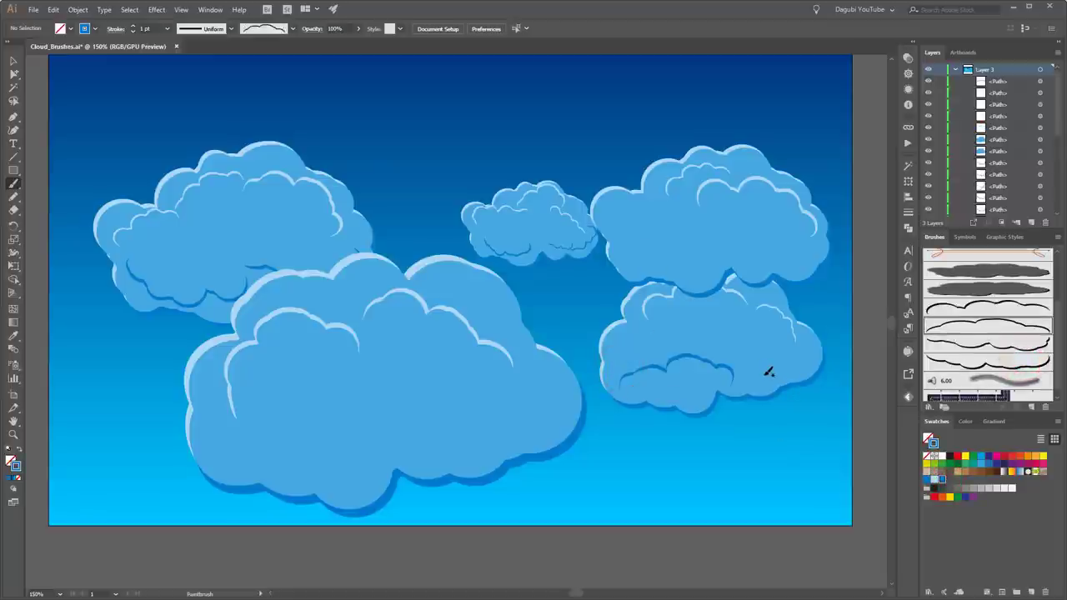
{"action": "key", "text": "ctrl+z"}
{"action": "mouse_move", "coordinate": [799, 357]}
{"action": "left_mouse_down"}
{"action": "mouse_move", "coordinate": [687, 362]}
{"action": "mouse_move", "coordinate": [691, 389]}
{"action": "mouse_move", "coordinate": [617, 371]}
{"action": "left_mouse_up"}
Change the shadow at the lower-right cloud's lower left to the first outline brush.
{"action": "left_click", "coordinate": [604, 394], "text": "ctrl"}
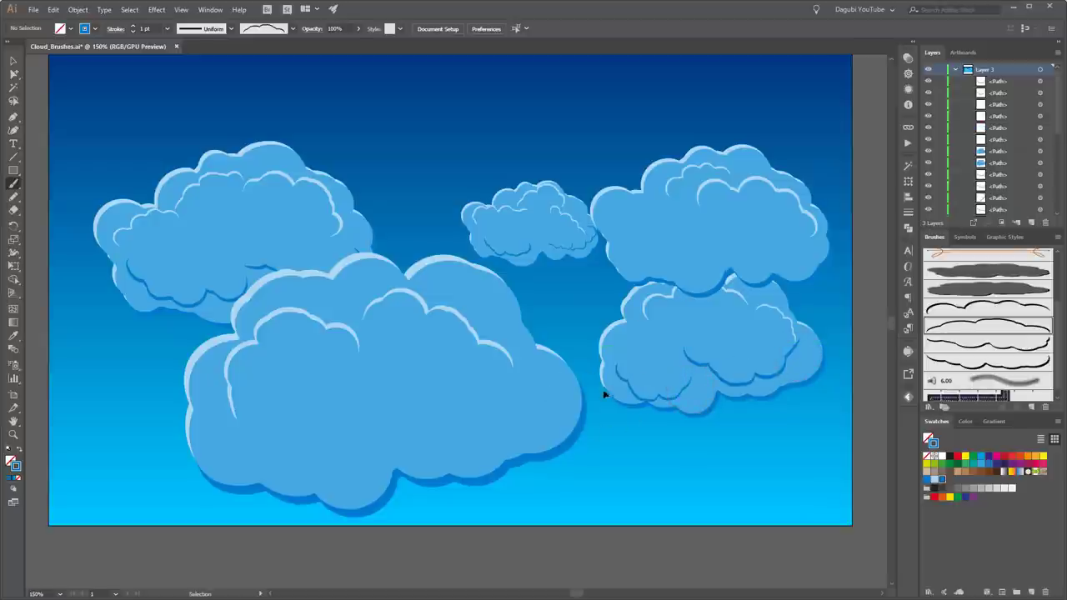
{"action": "left_click", "coordinate": [620, 380], "text": "ctrl"}
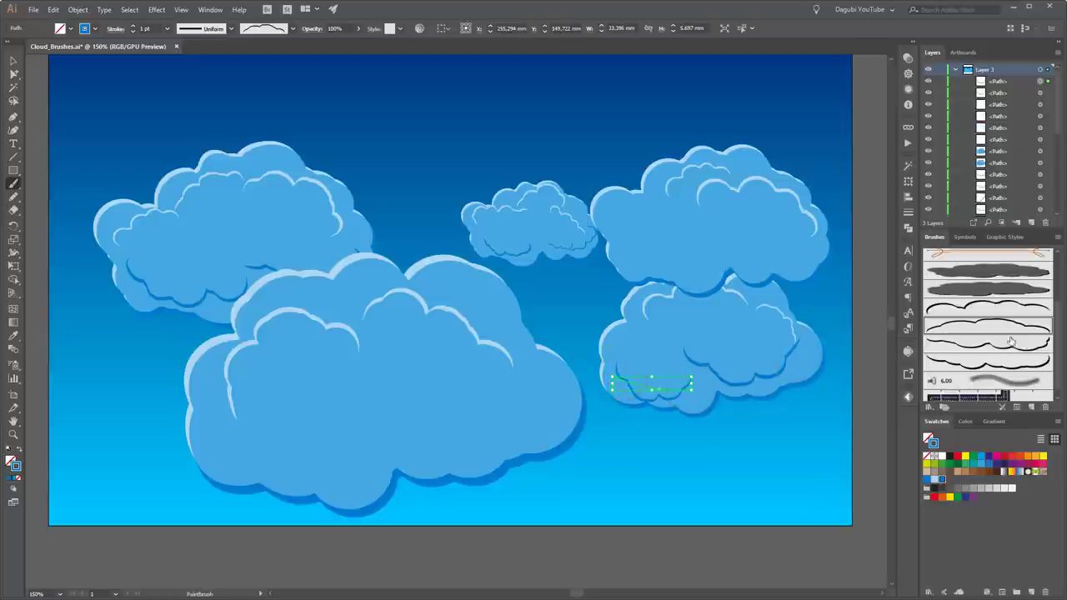
{"action": "left_click", "coordinate": [1014, 310]}
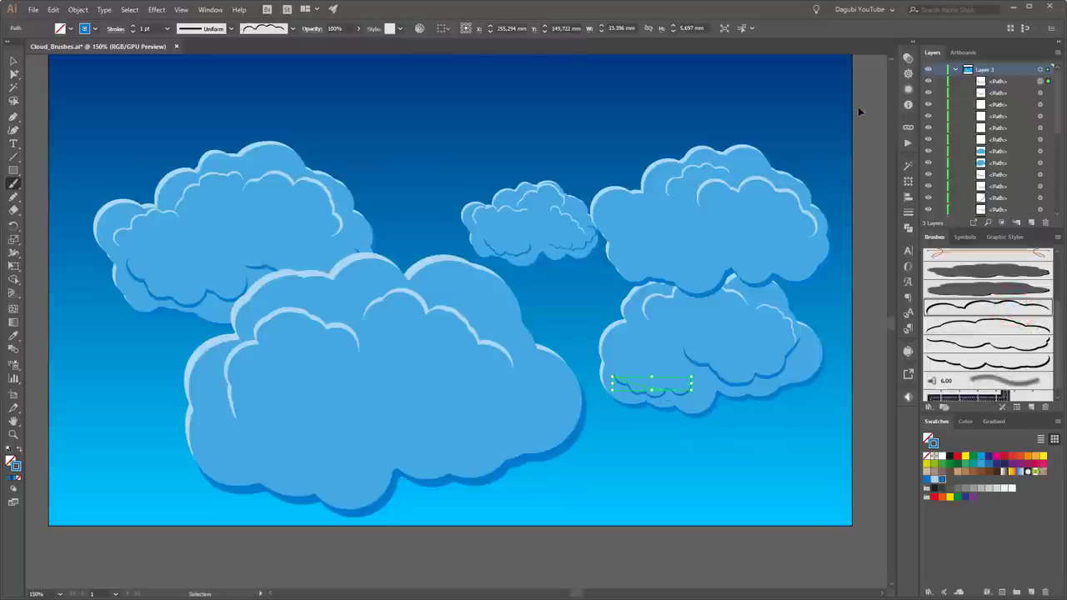
{"action": "left_click", "coordinate": [872, 109], "text": "ctrl"}
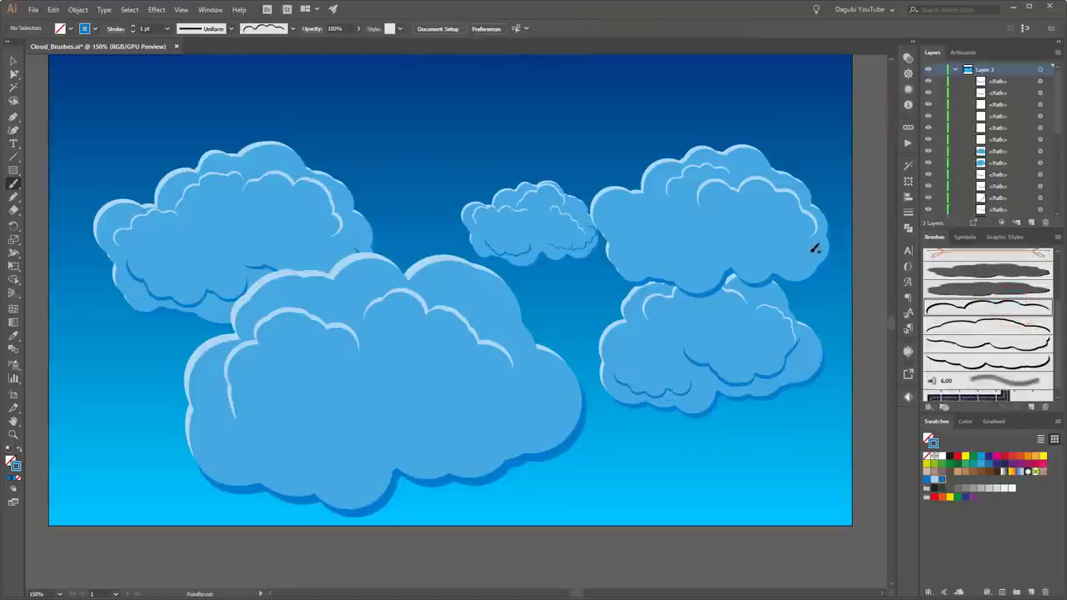
Paint dark-blue shadows under the upper-right cloud, using the first outline brush at its lower right and the third at its lower left.
{"action": "left_click_drag", "start_coordinate": [815, 248], "coordinate": [726, 255]}
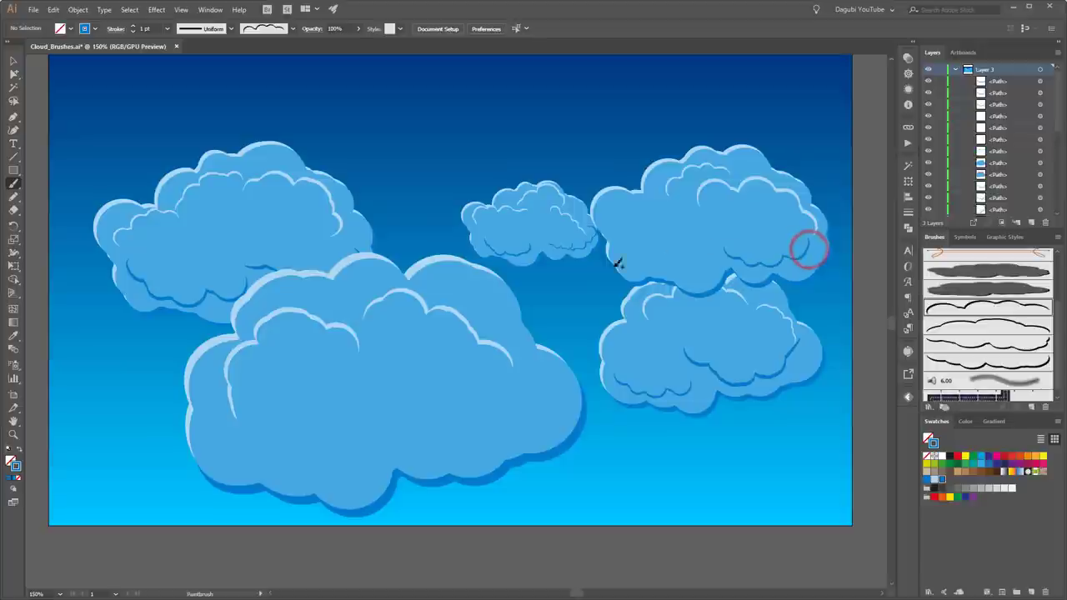
{"action": "left_click", "coordinate": [986, 345]}
{"action": "left_click_drag", "start_coordinate": [620, 245], "coordinate": [667, 267]}
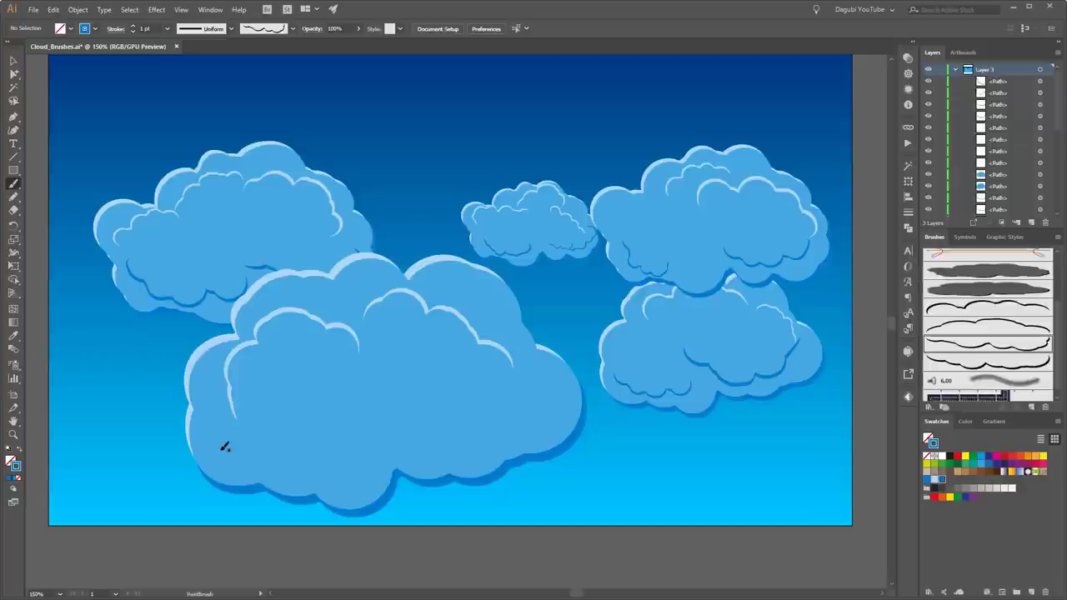
Shade the front cloud's underside with the third outline brush and its lower right with the fourth, nudging the latter shadow slightly down.
{"action": "mouse_move", "coordinate": [220, 447]}
{"action": "left_mouse_down"}
{"action": "mouse_move", "coordinate": [435, 428]}
{"action": "mouse_move", "coordinate": [458, 409]}
{"action": "left_mouse_up"}
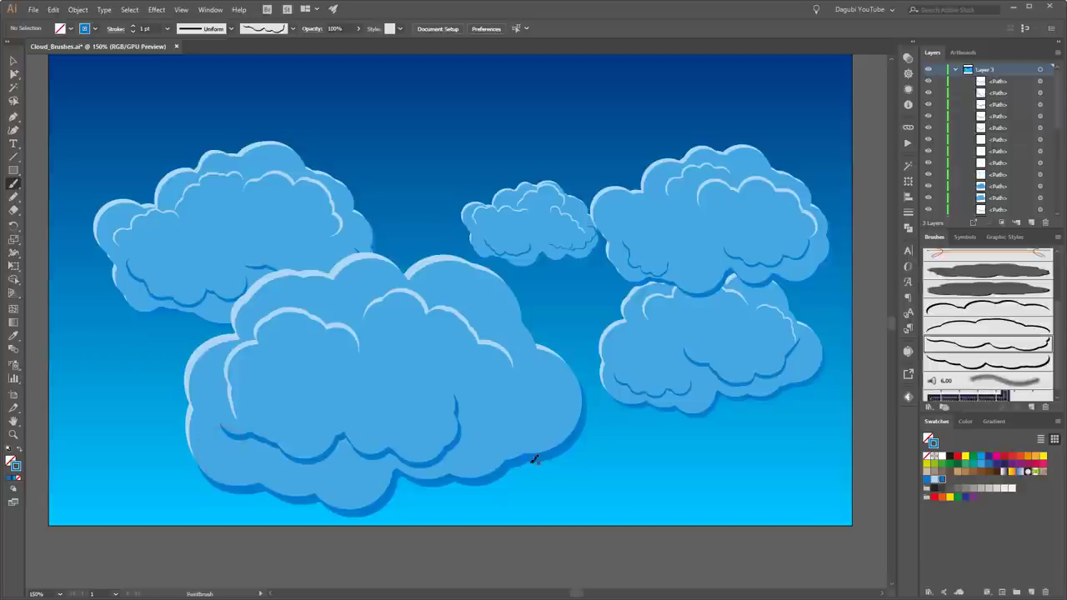
{"action": "left_click", "coordinate": [999, 360]}
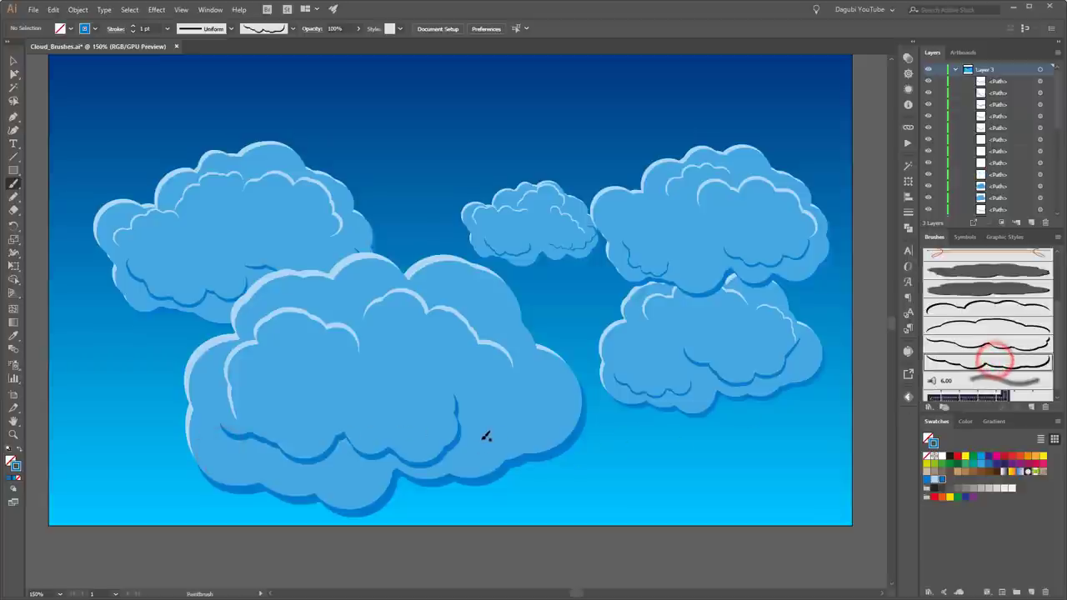
{"action": "left_click_drag", "start_coordinate": [482, 437], "coordinate": [567, 367]}
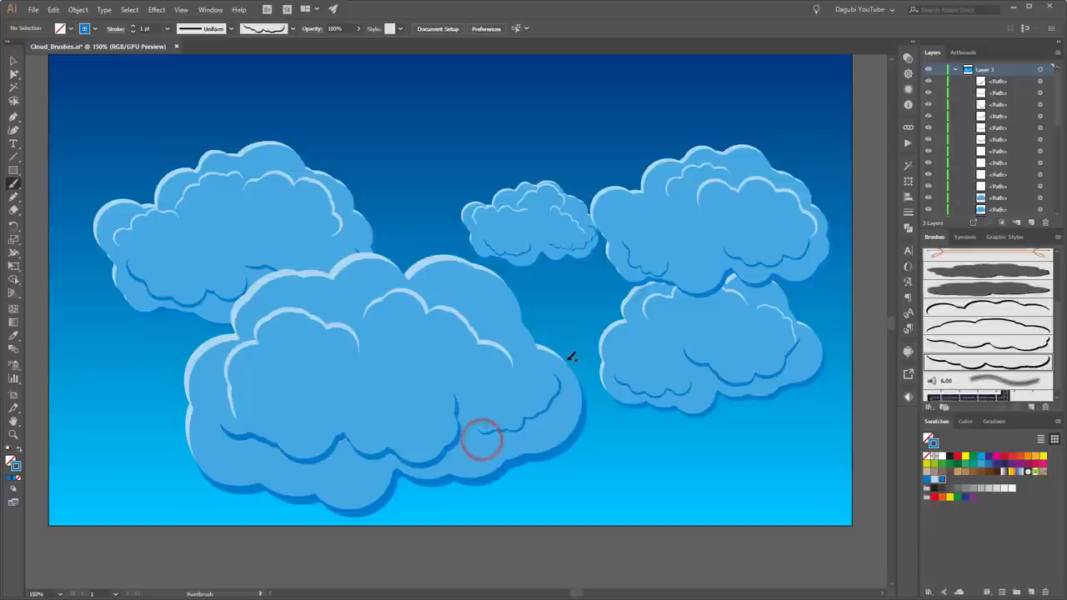
{"action": "left_click", "coordinate": [543, 407], "text": "ctrl"}
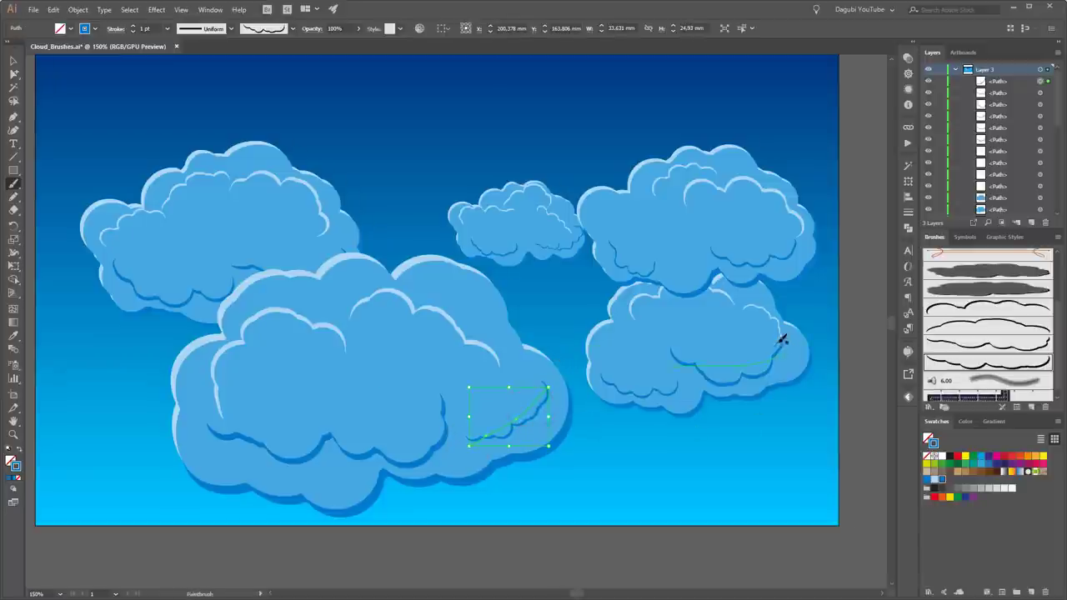
Select the front cloud's body with all its highlights and shadows, and create a proportionally scaled art brush from it.
{"action": "scroll", "coordinate": [775, 338], "scroll_direction": "down", "scroll_amount": 2}
{"action": "scroll", "coordinate": [844, 285], "scroll_direction": "up", "scroll_amount": 1}
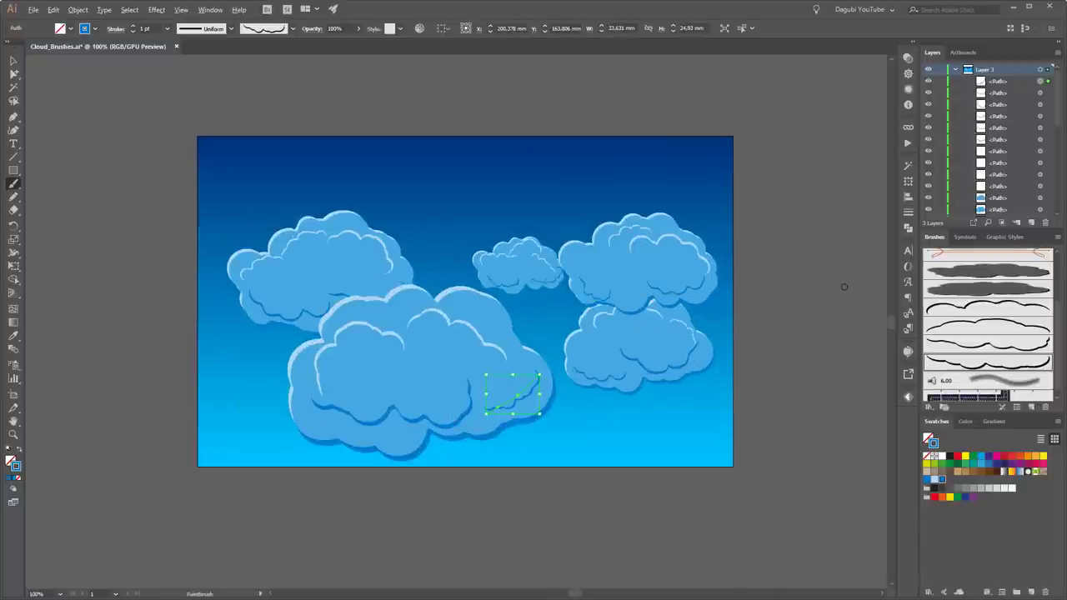
{"action": "key", "text": "ctrl+plus"}
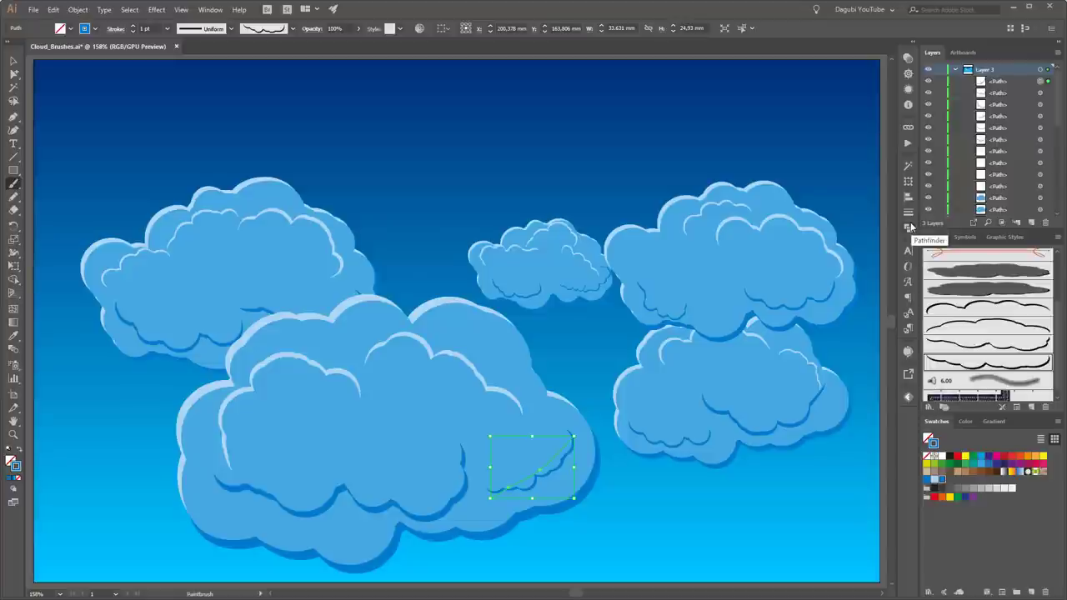
{"action": "left_click", "coordinate": [14, 74]}
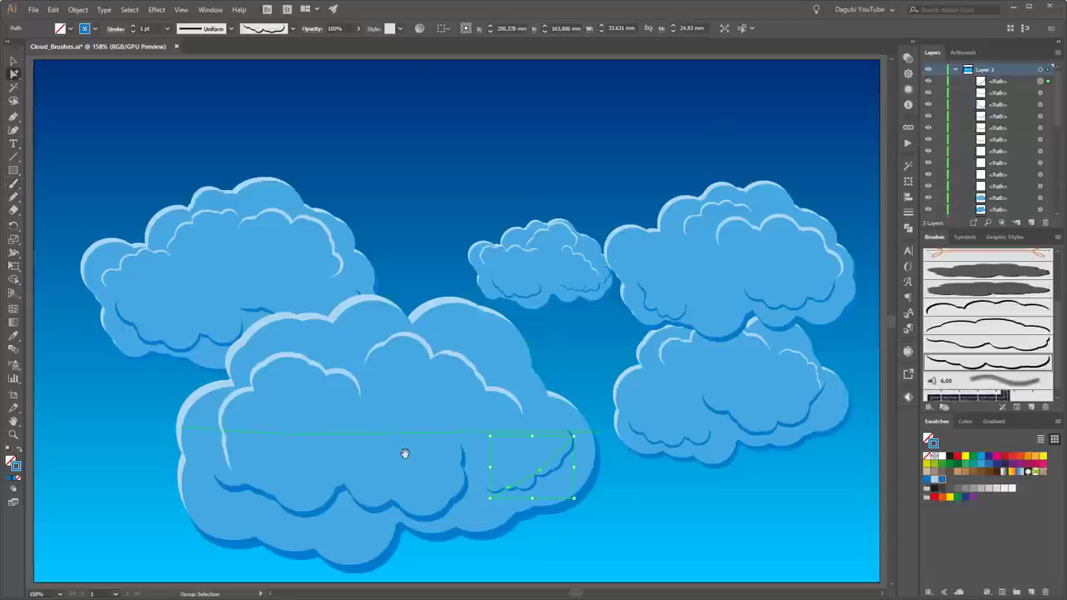
{"action": "scroll", "coordinate": [404, 453], "scroll_direction": "up", "scroll_amount": 1}
{"action": "left_click_drag", "start_coordinate": [478, 419], "coordinate": [517, 328]}
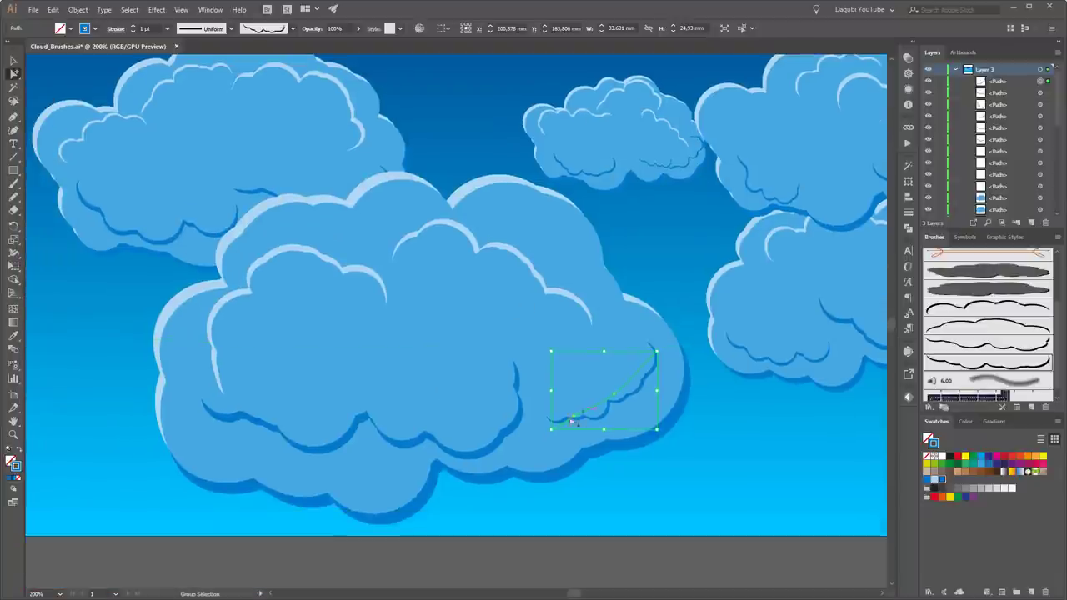
{"action": "left_click", "coordinate": [514, 431], "text": "shift"}
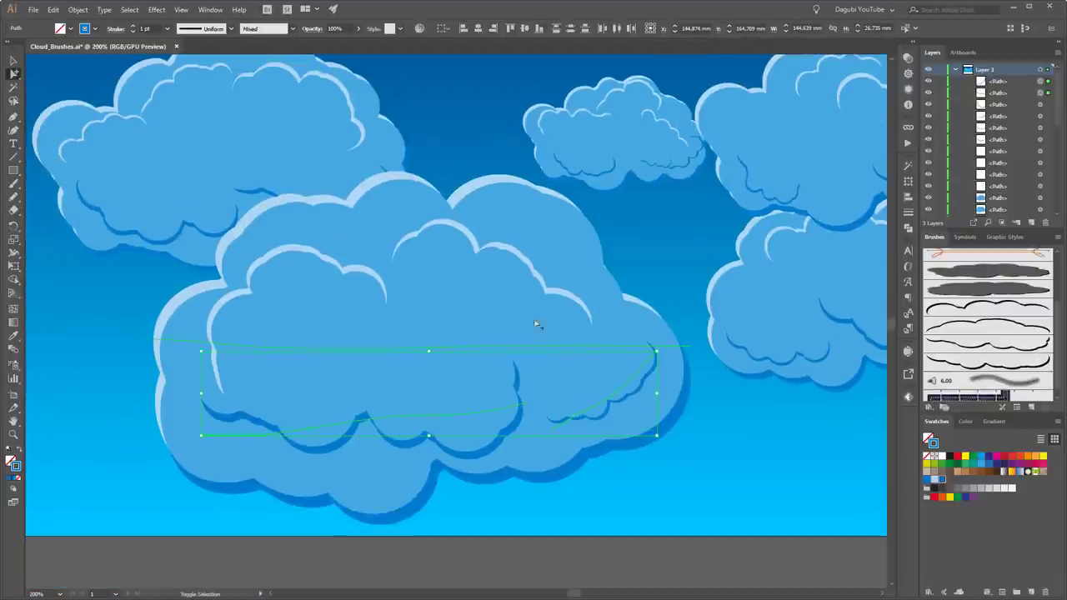
{"action": "left_click", "coordinate": [547, 290], "text": "shift"}
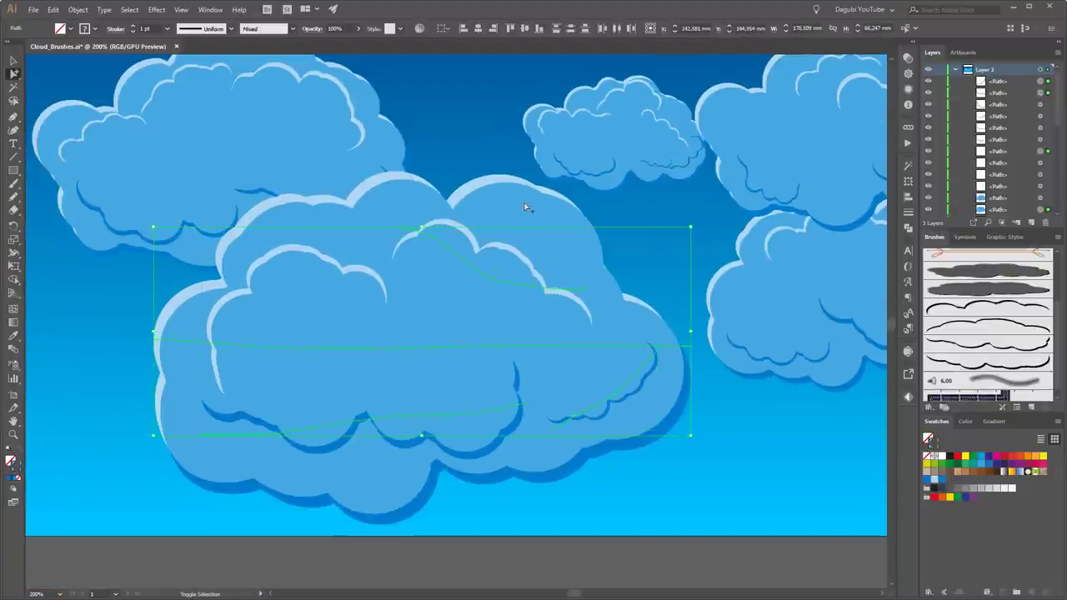
{"action": "left_click", "coordinate": [350, 269], "text": "shift"}
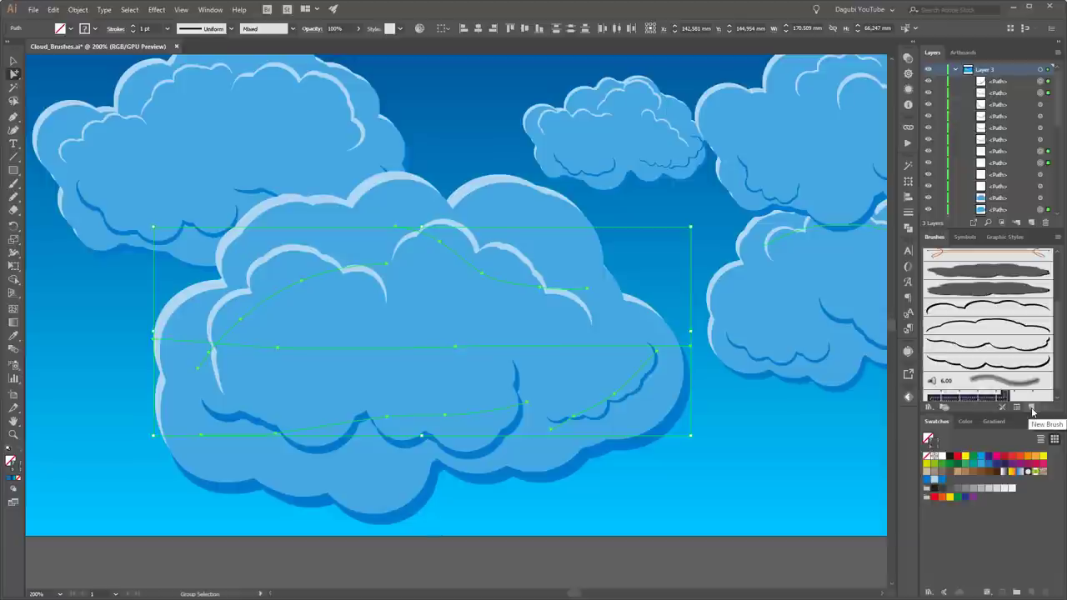
{"action": "left_click", "coordinate": [1033, 409]}
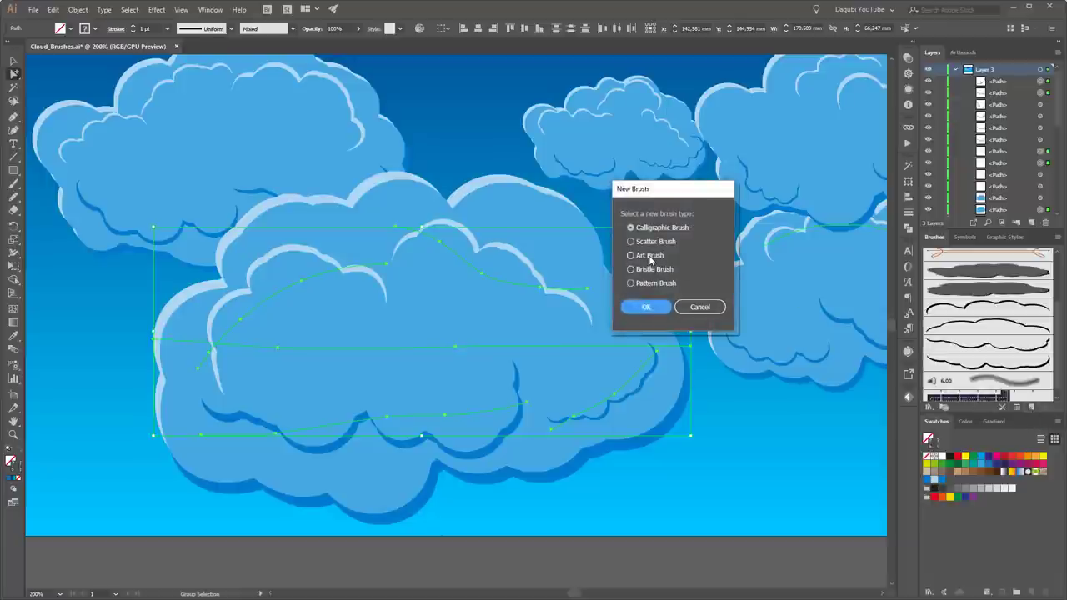
{"action": "left_click", "coordinate": [650, 257]}
{"action": "left_click", "coordinate": [646, 306]}
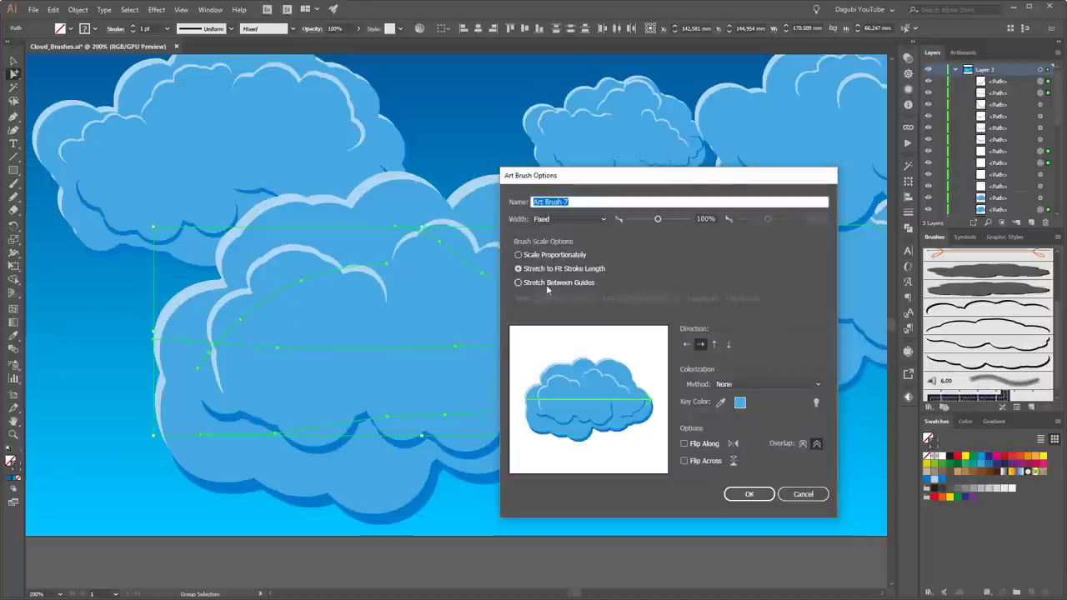
{"action": "left_click", "coordinate": [531, 256]}
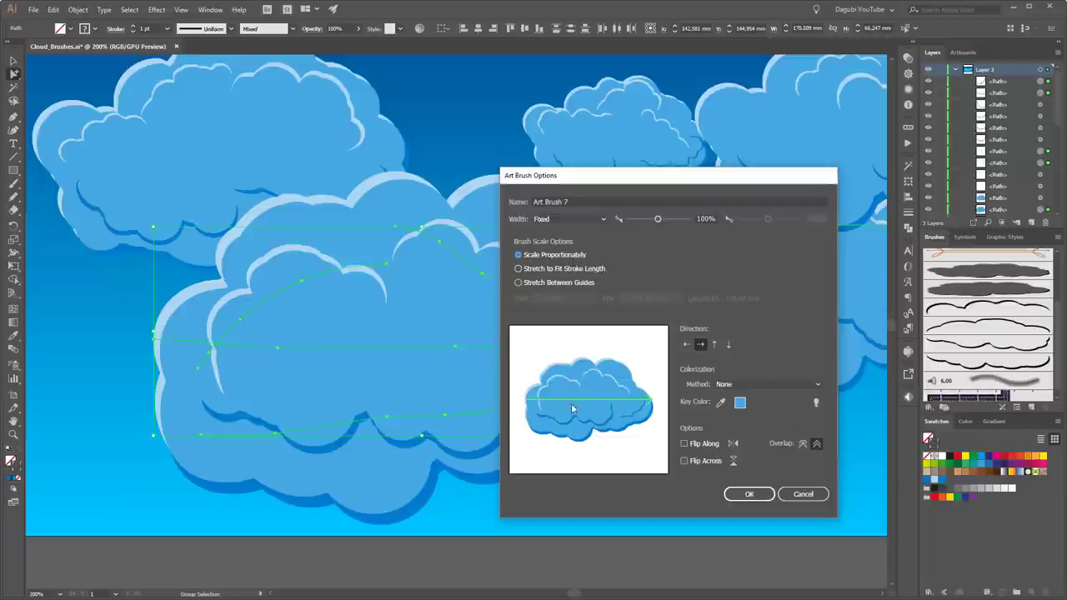
{"action": "left_click", "coordinate": [749, 495]}
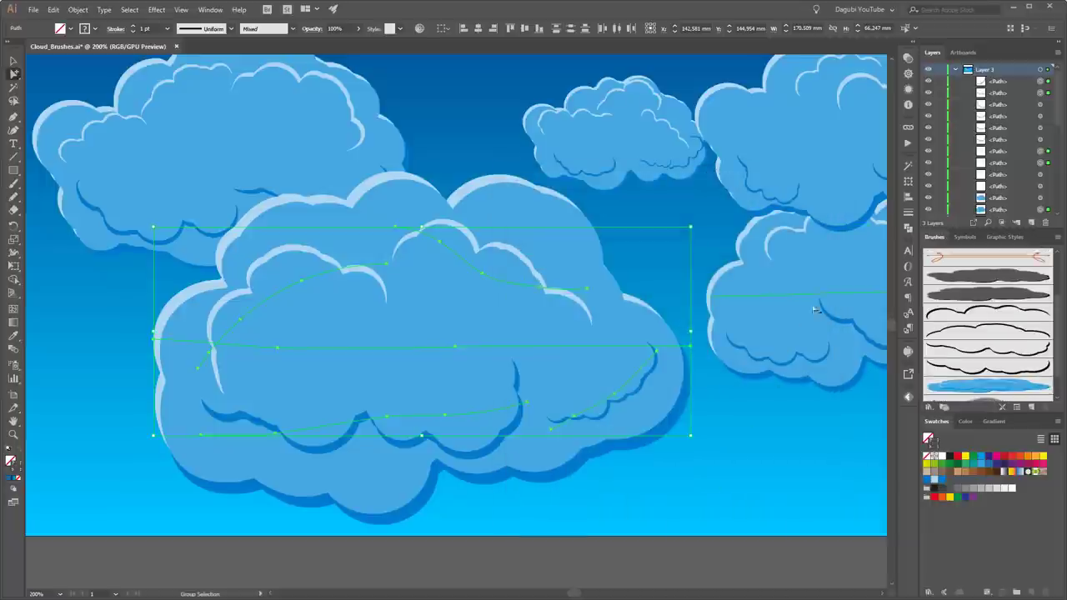
Group the front cloud's selected strokes and hide the group.
{"action": "left_click_drag", "start_coordinate": [814, 310], "coordinate": [740, 263]}
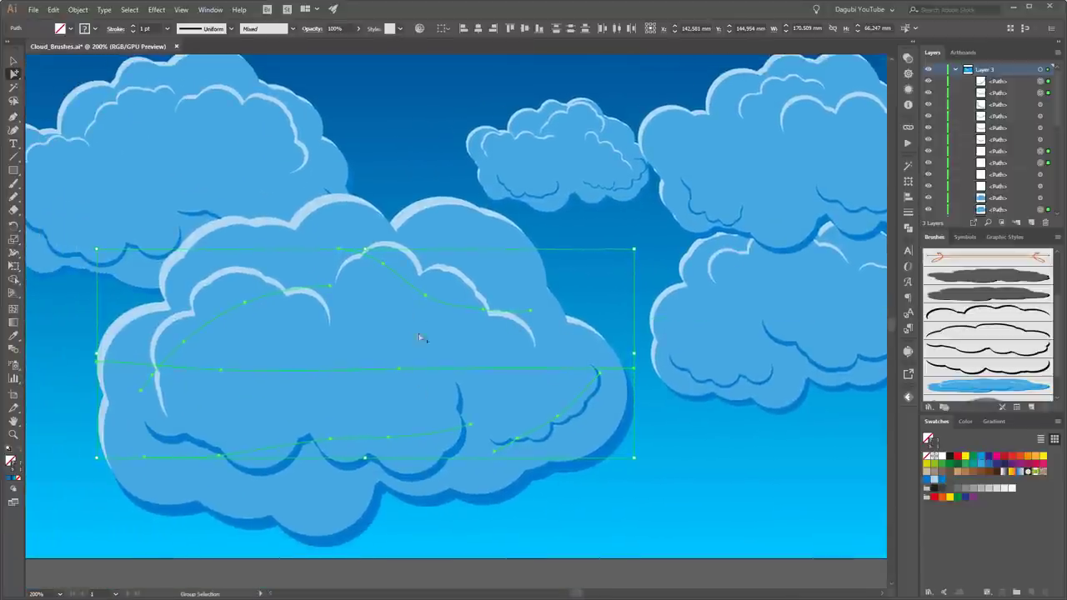
{"action": "left_click", "coordinate": [53, 10]}
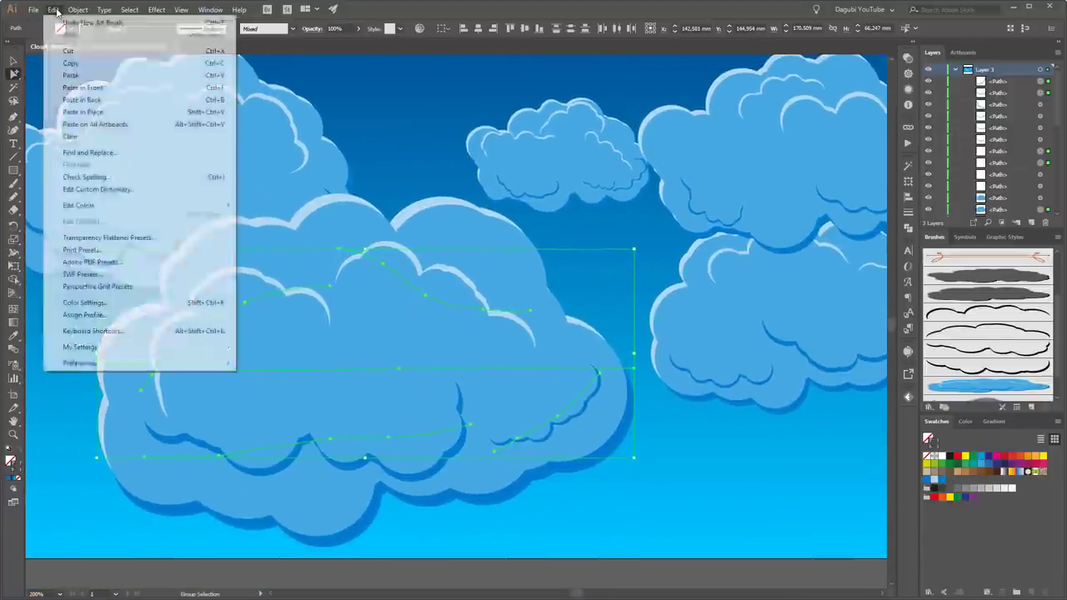
{"action": "mouse_move", "coordinate": [80, 10]}
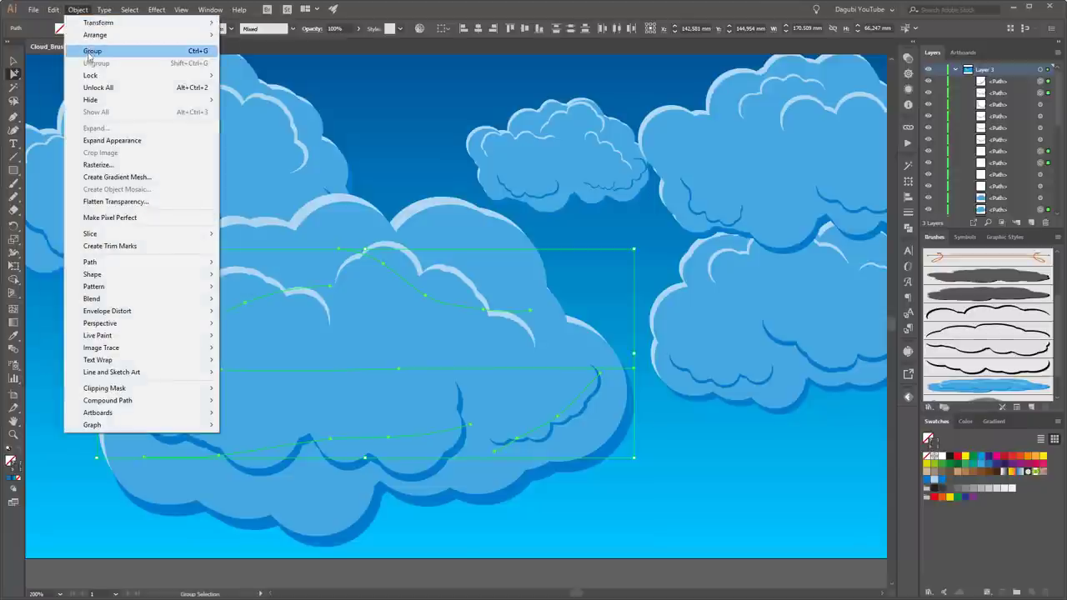
{"action": "left_click", "coordinate": [90, 51]}
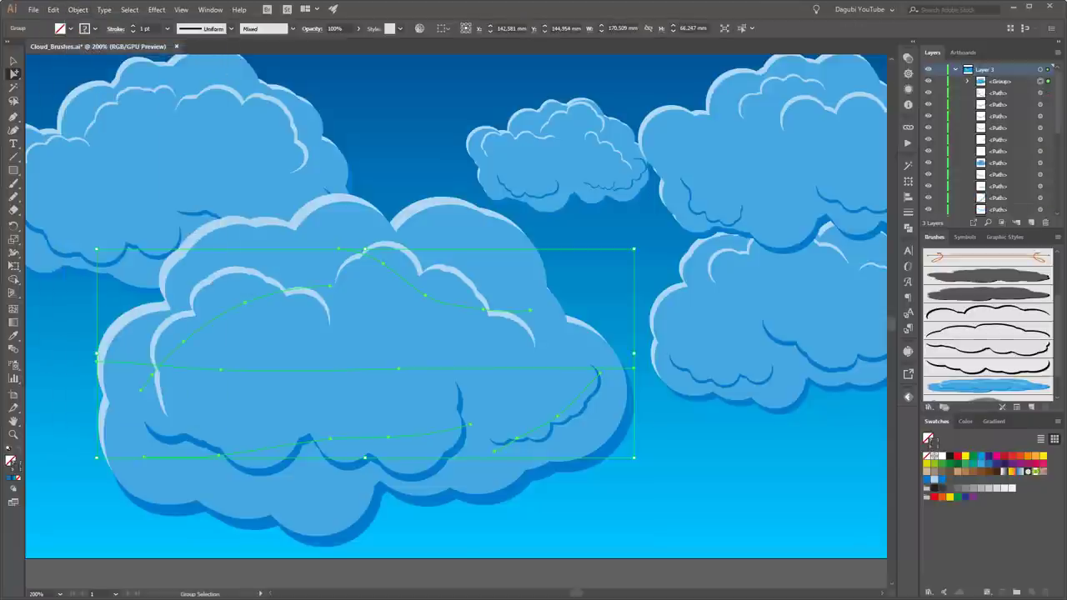
{"action": "left_click", "coordinate": [928, 81]}
Select the upper-right cloud's body, highlights and shadows, and create an art brush from them with Scale Proportionately.
{"action": "left_click_drag", "start_coordinate": [742, 214], "coordinate": [476, 247]}
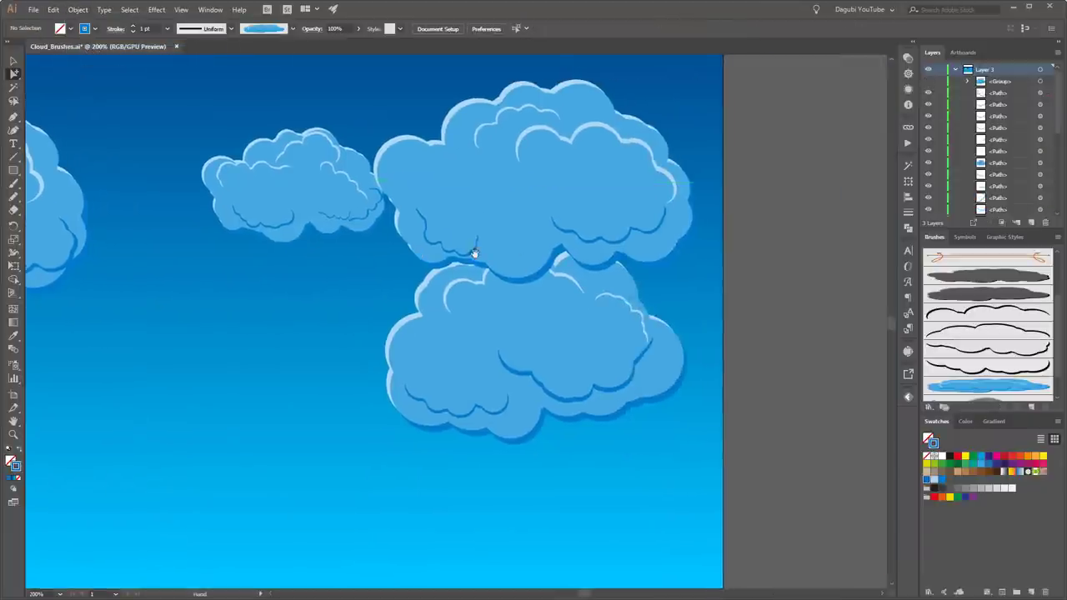
{"action": "left_click", "coordinate": [549, 135]}
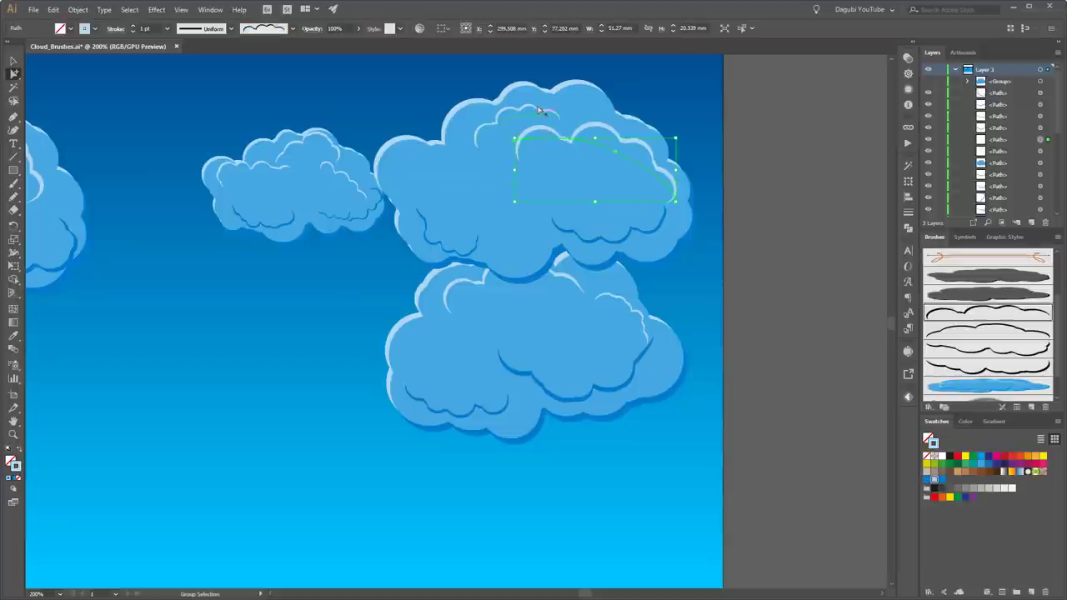
{"action": "left_click", "coordinate": [427, 243], "text": "shift"}
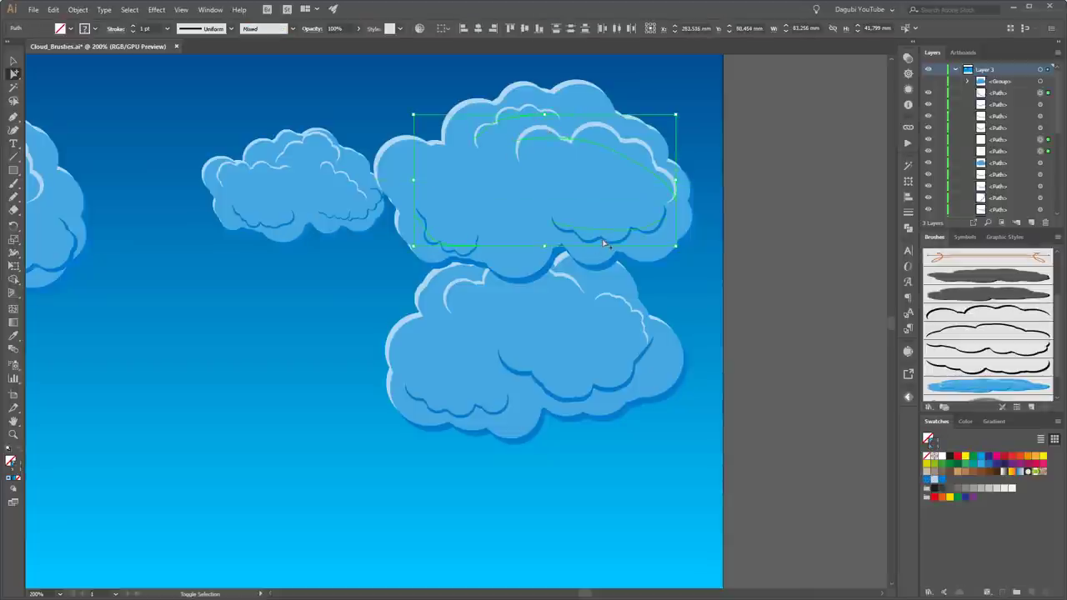
{"action": "left_click", "coordinate": [651, 260], "text": "shift"}
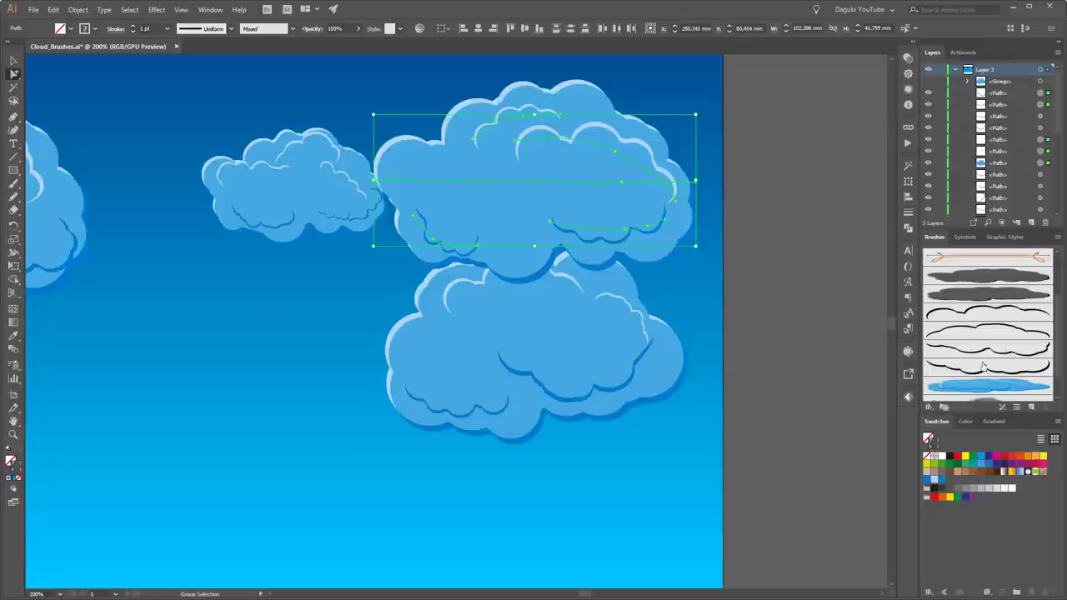
{"action": "left_click", "coordinate": [1031, 407]}
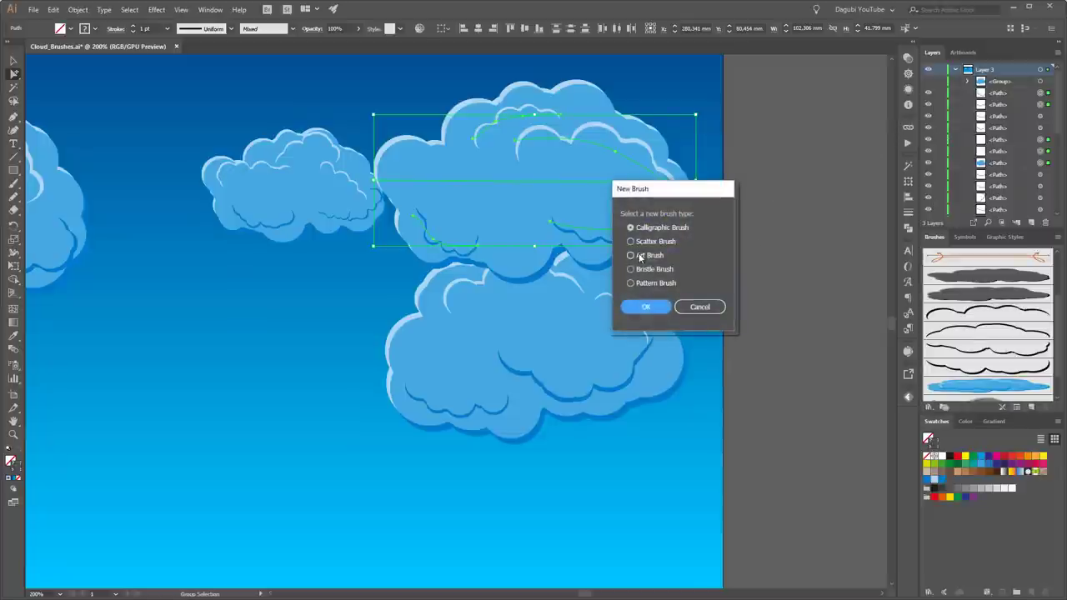
{"action": "left_click", "coordinate": [633, 255]}
{"action": "left_click", "coordinate": [640, 307]}
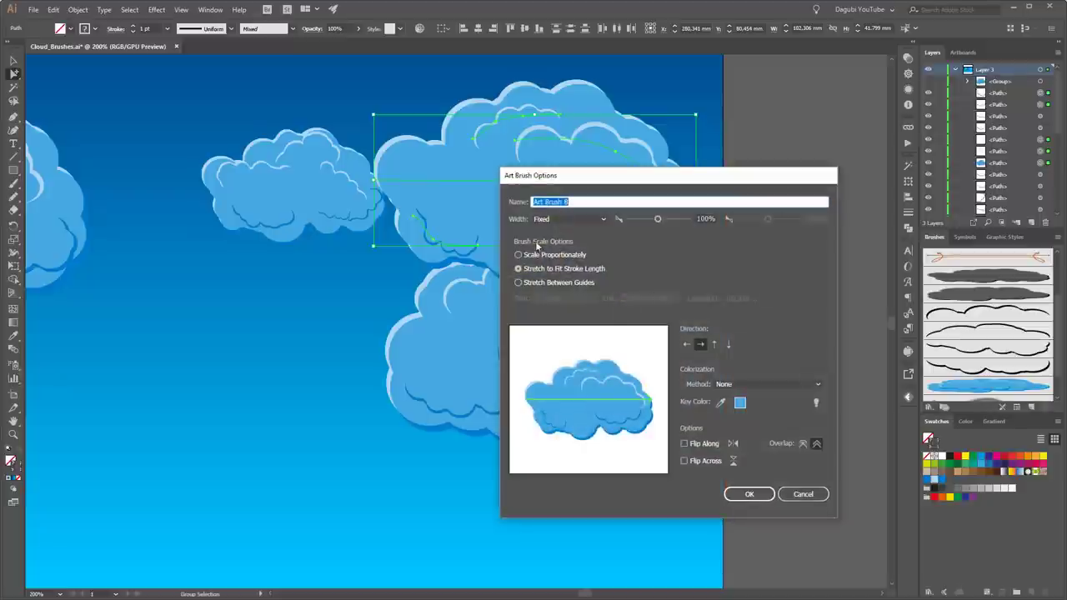
{"action": "left_click", "coordinate": [519, 255]}
{"action": "left_click", "coordinate": [746, 496]}
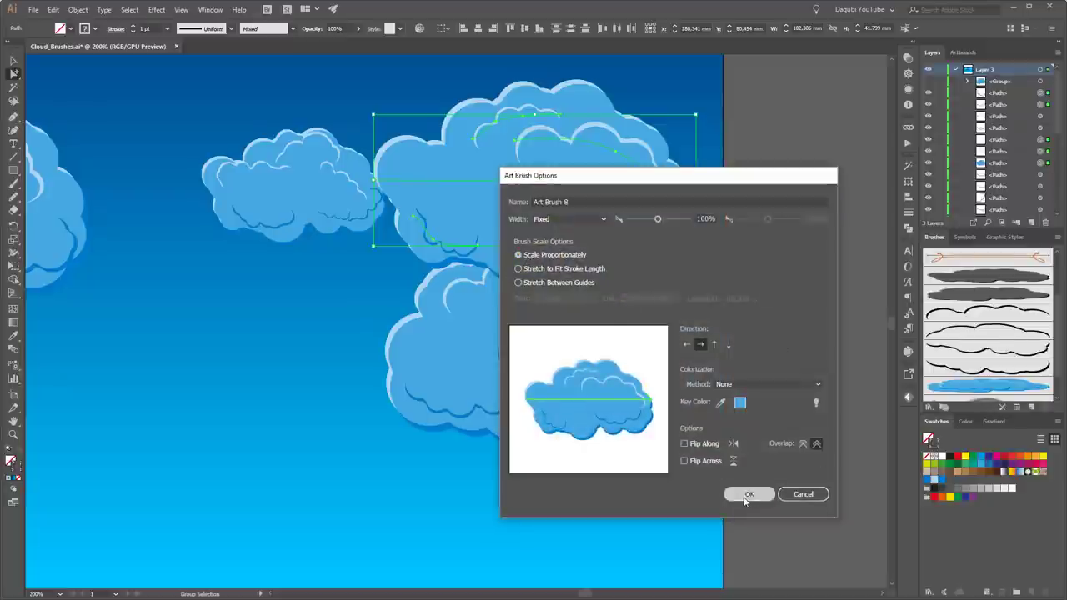
Group the upper-right cloud's selected strokes and hide that group.
{"action": "left_click", "coordinate": [77, 9]}
{"action": "left_click", "coordinate": [167, 51]}
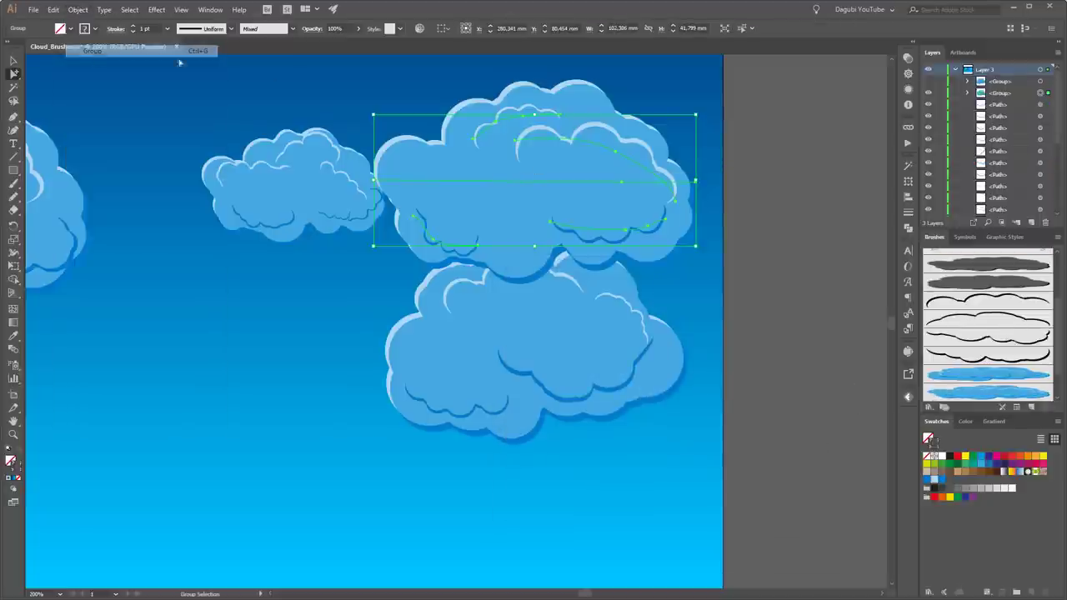
{"action": "left_click", "coordinate": [928, 92]}
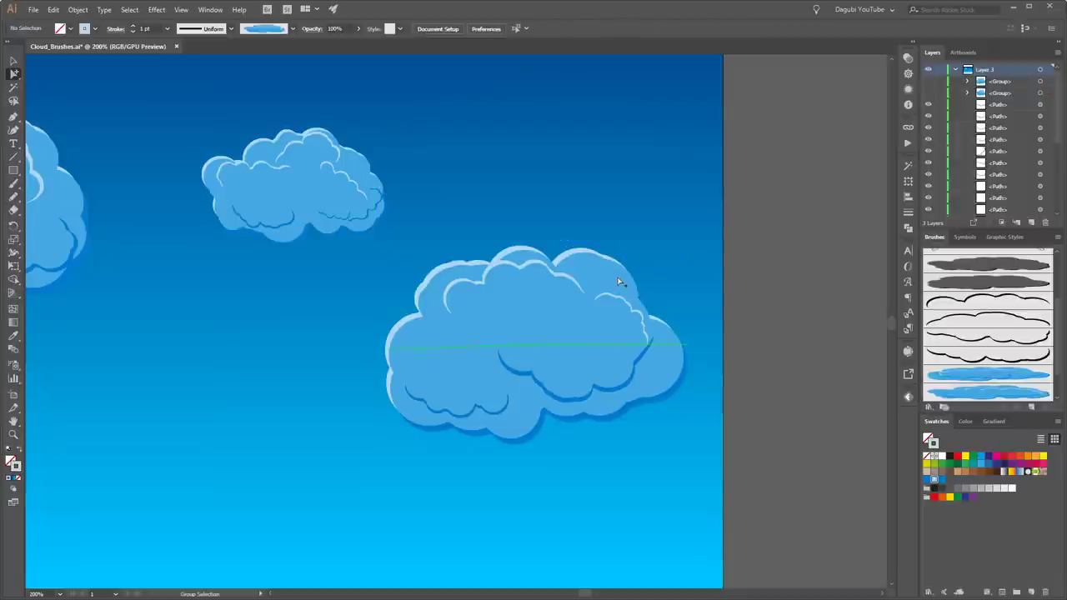
Select the lower-right cloud's body, highlights and shadows, and create an art brush from them with Scale Proportionately.
{"action": "left_click", "coordinate": [614, 303]}
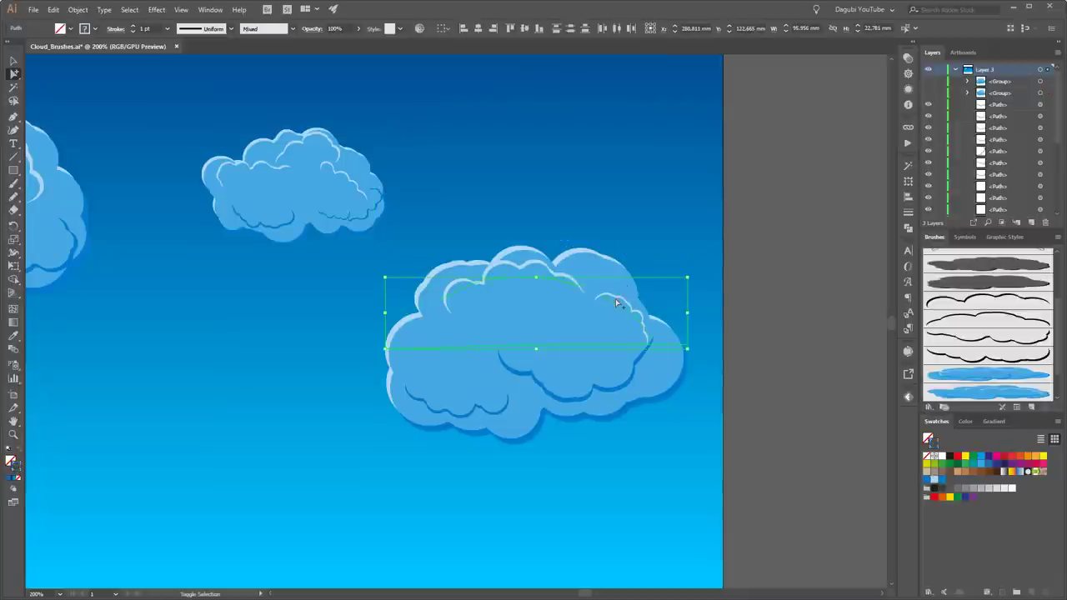
{"action": "left_click", "coordinate": [633, 375], "text": "shift"}
{"action": "left_click", "coordinate": [498, 417], "text": "shift"}
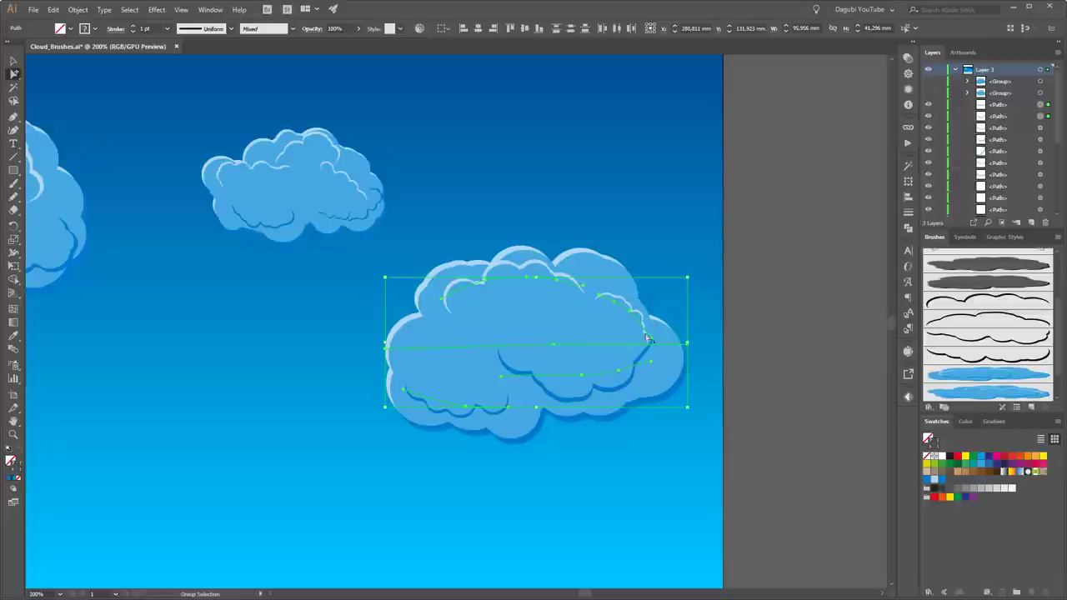
{"action": "left_click", "coordinate": [1031, 407]}
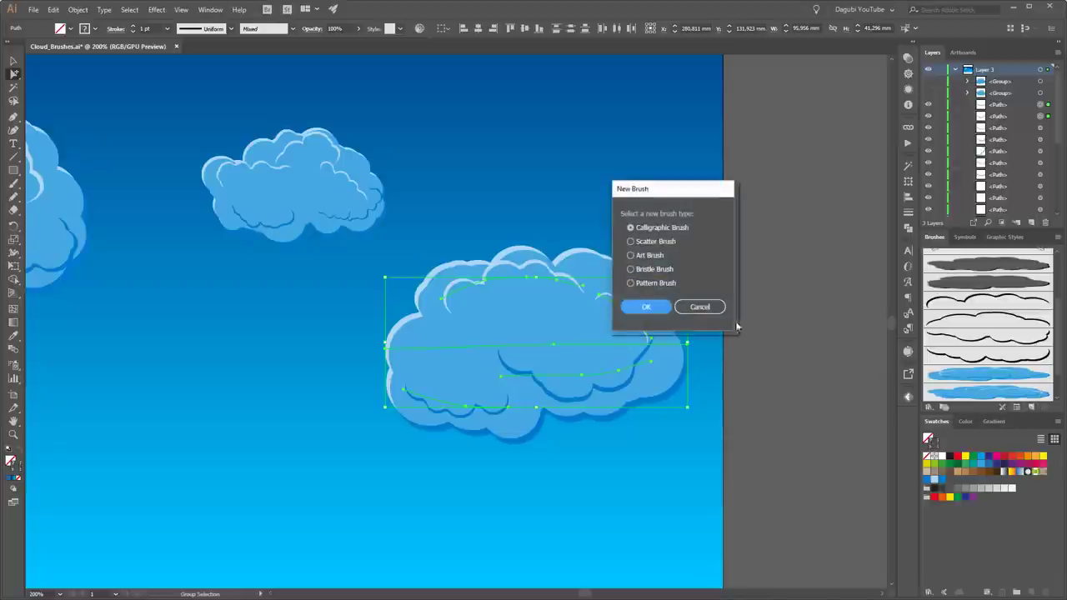
{"action": "left_click", "coordinate": [642, 255]}
{"action": "left_click", "coordinate": [645, 308]}
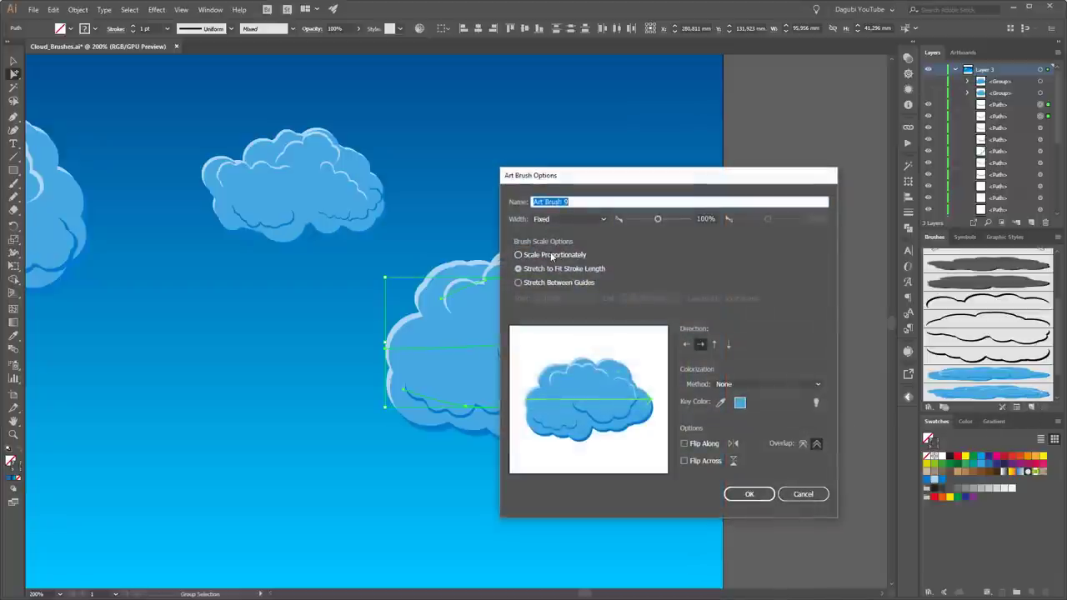
{"action": "left_click", "coordinate": [551, 255]}
{"action": "left_click", "coordinate": [750, 494]}
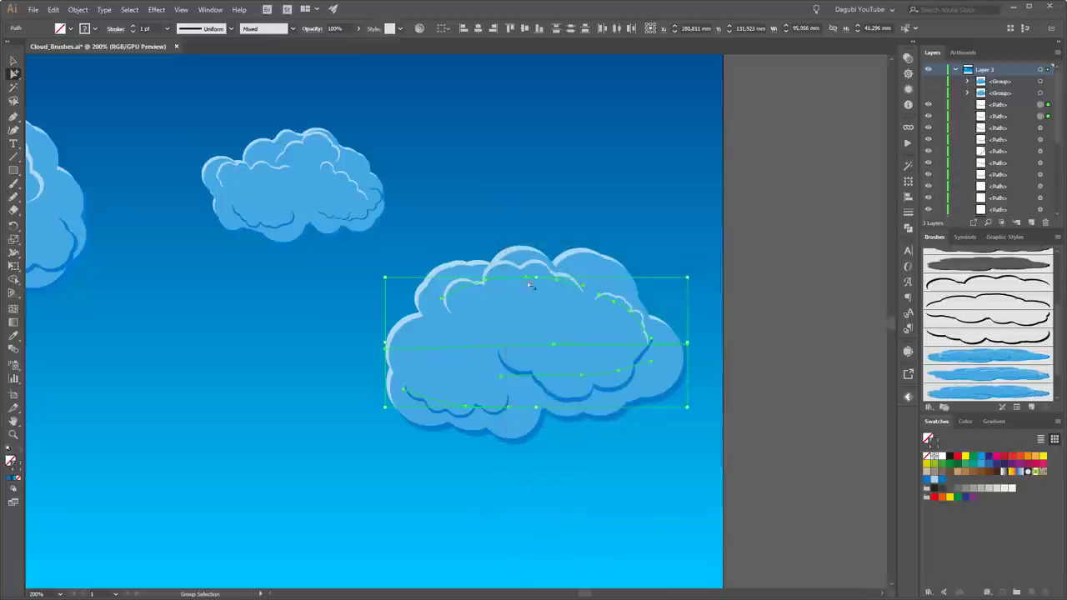
Group the lower-right cloud's selected strokes and hide the resulting group.
{"action": "left_click", "coordinate": [53, 10]}
{"action": "mouse_move", "coordinate": [78, 9]}
{"action": "left_click", "coordinate": [78, 52]}
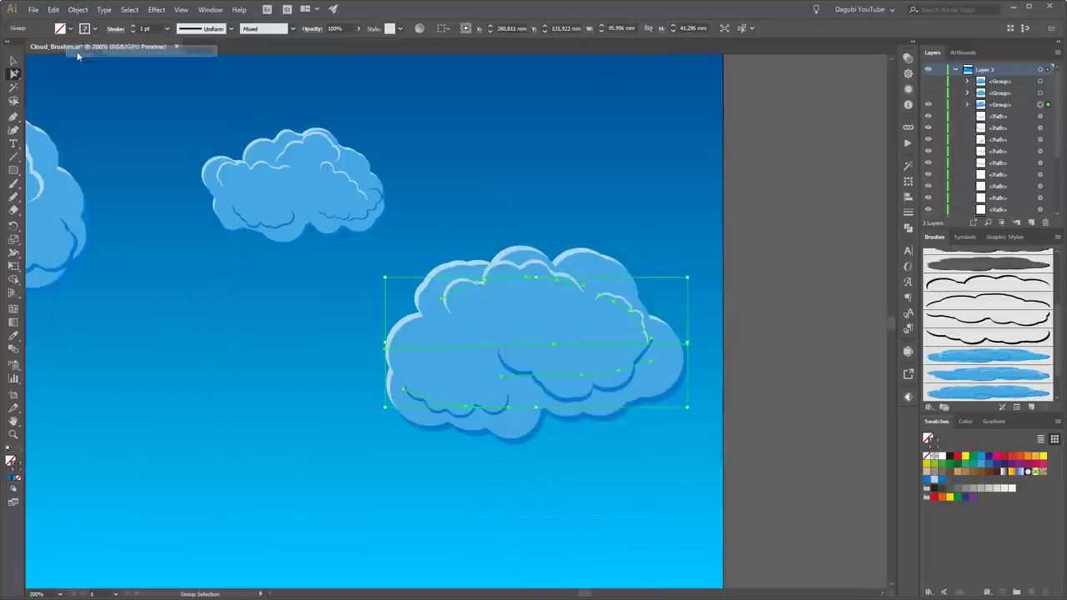
{"action": "left_click", "coordinate": [928, 105]}
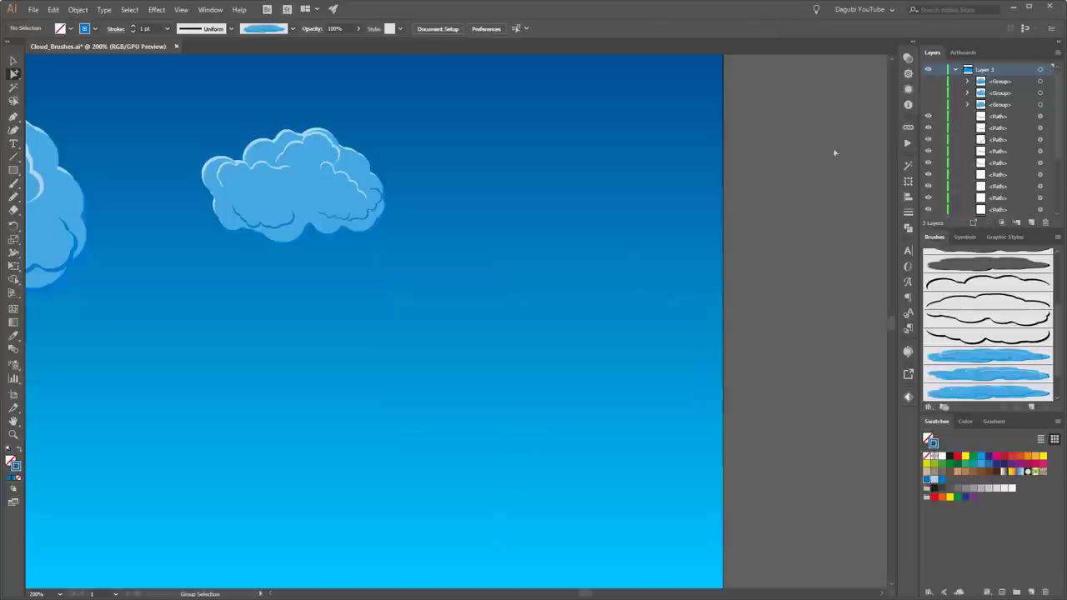
Select the small cloud's body, highlights and shadows, and create an art brush from them with Scale Proportionately.
{"action": "left_click_drag", "start_coordinate": [410, 222], "coordinate": [699, 295]}
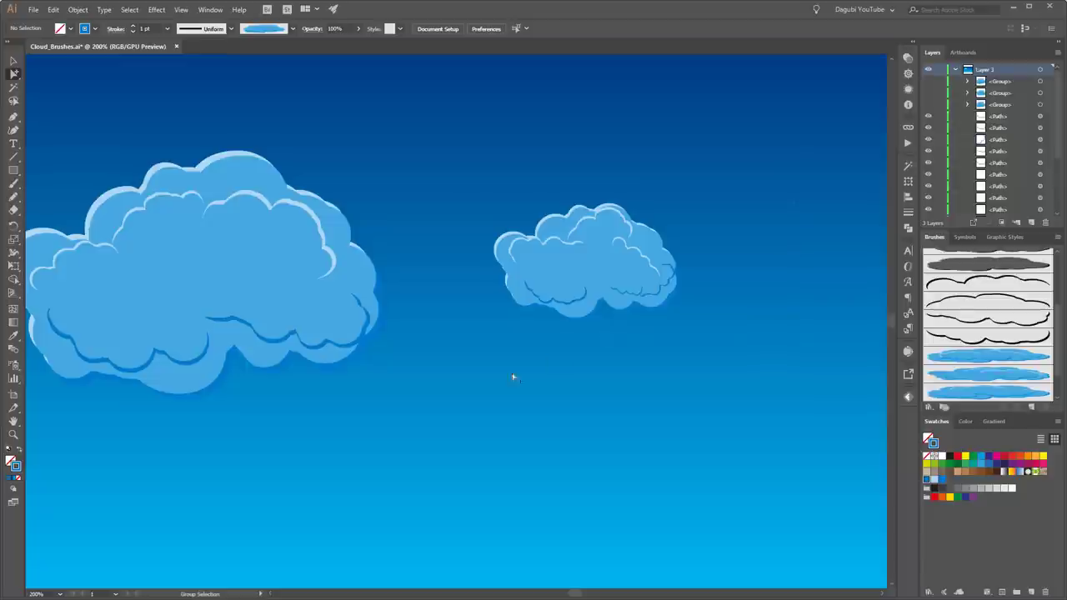
{"action": "left_click_drag", "start_coordinate": [463, 383], "coordinate": [568, 279]}
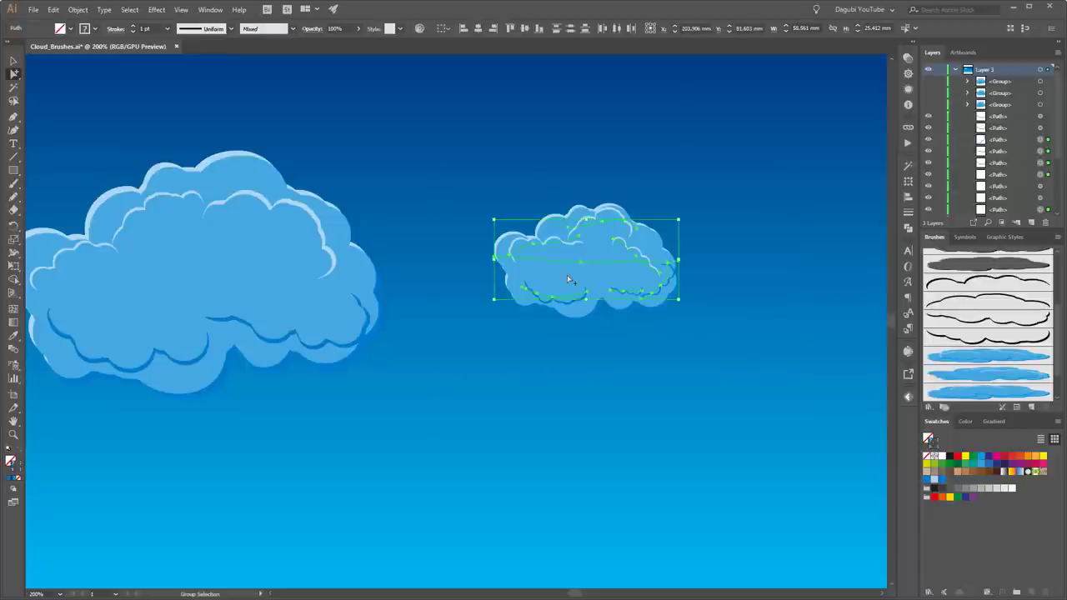
{"action": "left_click", "coordinate": [1031, 408]}
{"action": "left_click", "coordinate": [643, 258]}
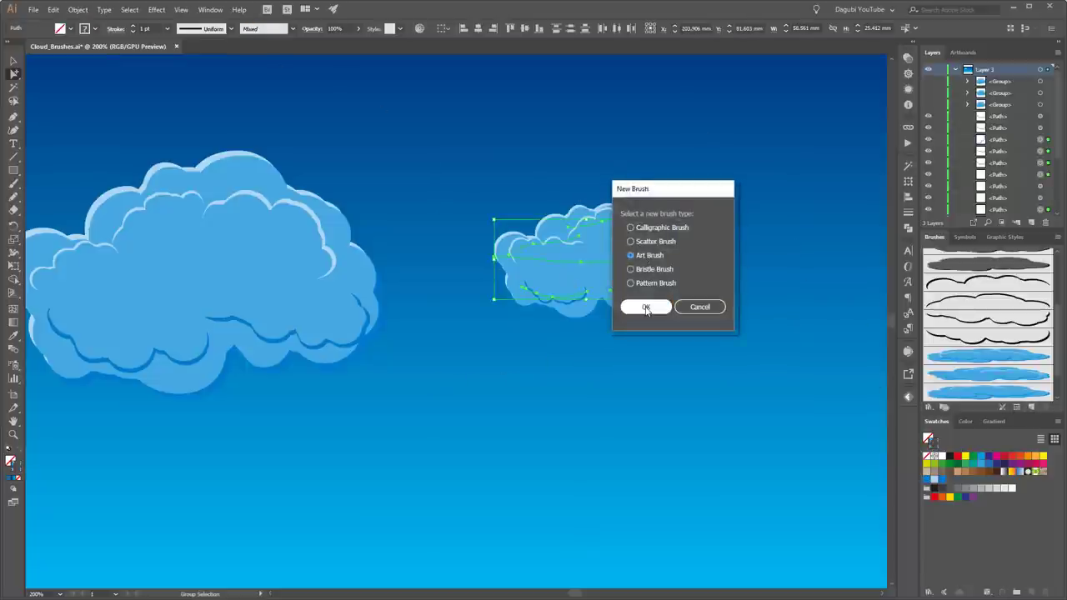
{"action": "left_click", "coordinate": [645, 306]}
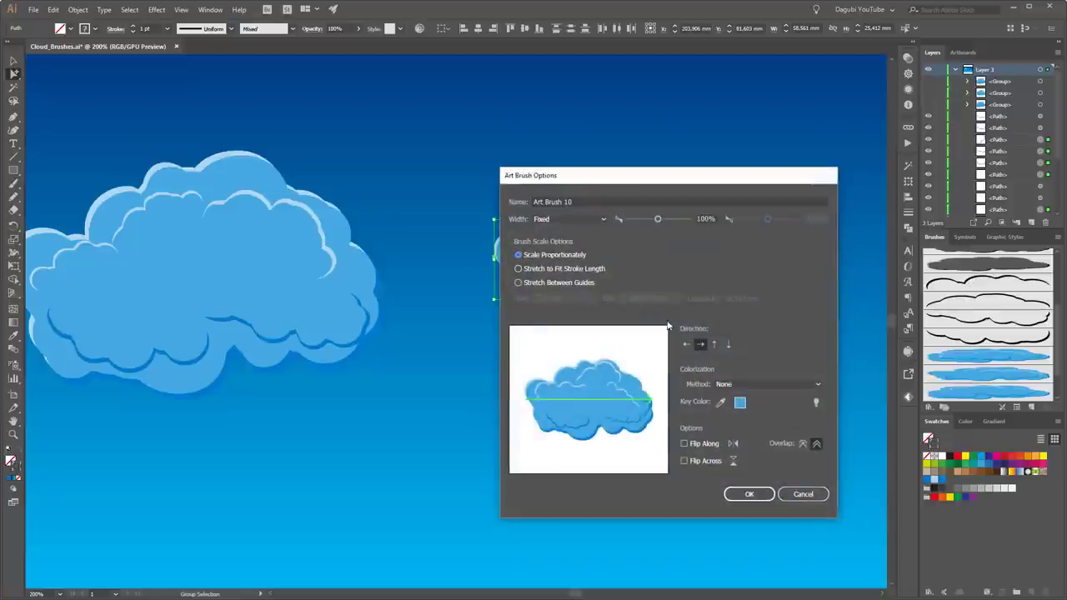
{"action": "left_click", "coordinate": [746, 494]}
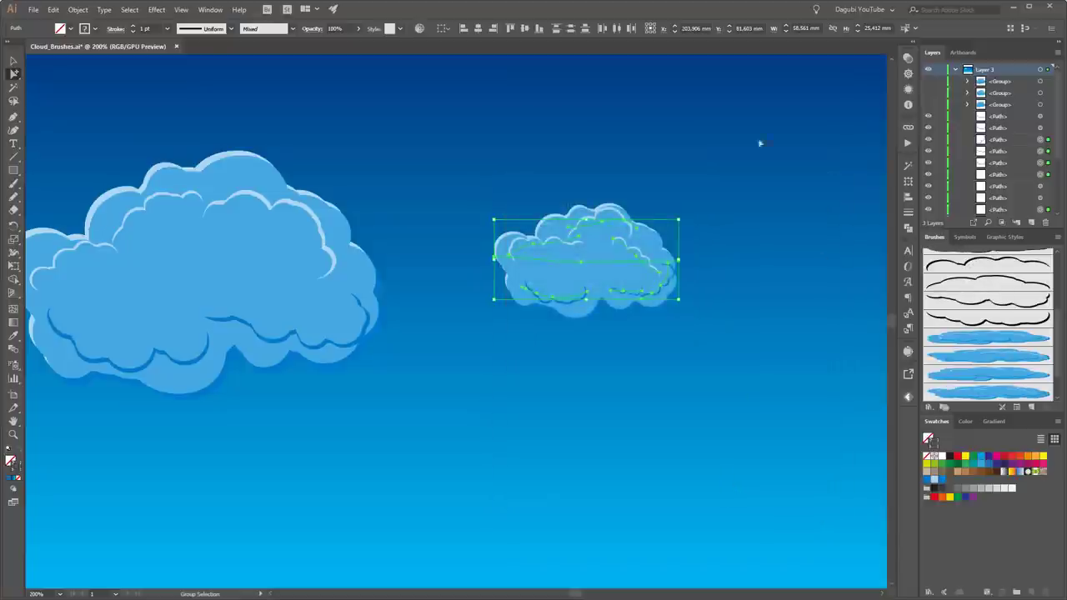
Group the small cloud's selected strokes and hide the resulting group.
{"action": "left_click", "coordinate": [52, 10]}
{"action": "mouse_move", "coordinate": [78, 9]}
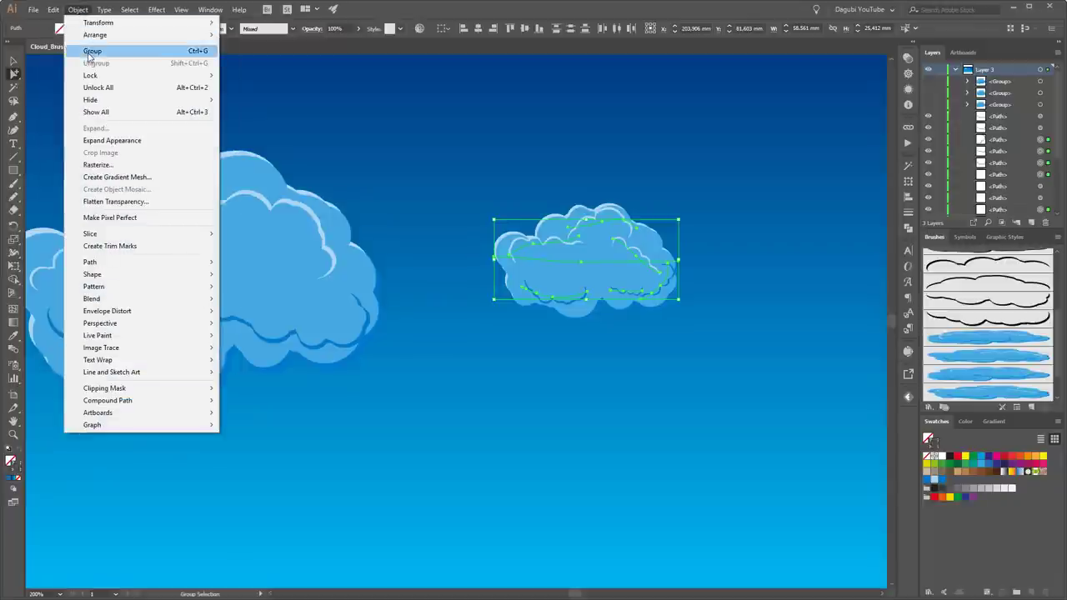
{"action": "left_click", "coordinate": [93, 51]}
{"action": "left_click", "coordinate": [927, 139]}
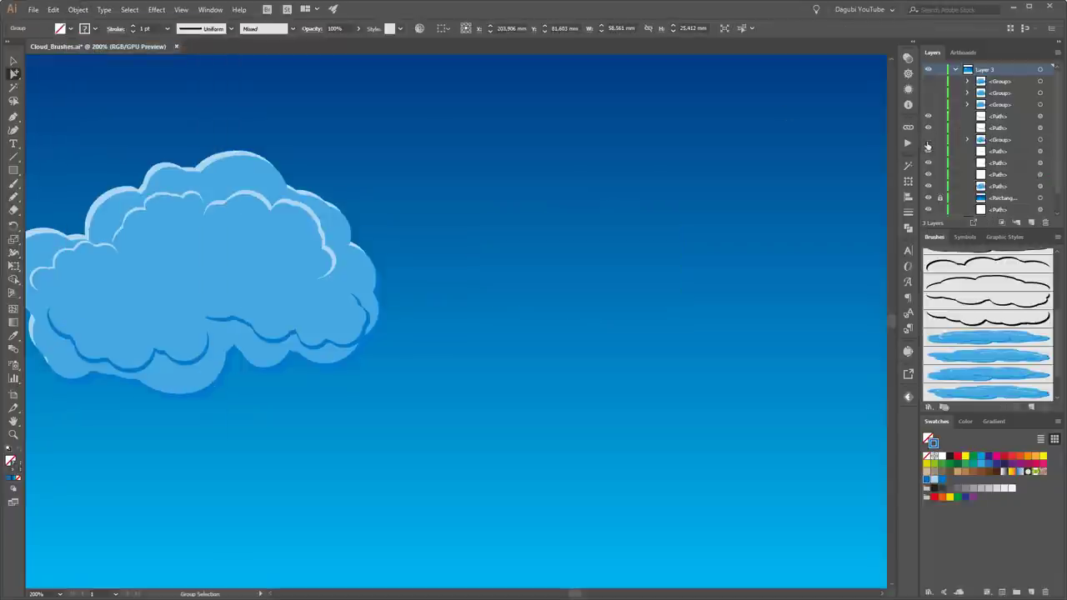
Select all strokes of the remaining large cloud and create an art brush from them with Scale Proportionately.
{"action": "left_click_drag", "start_coordinate": [509, 163], "coordinate": [800, 177]}
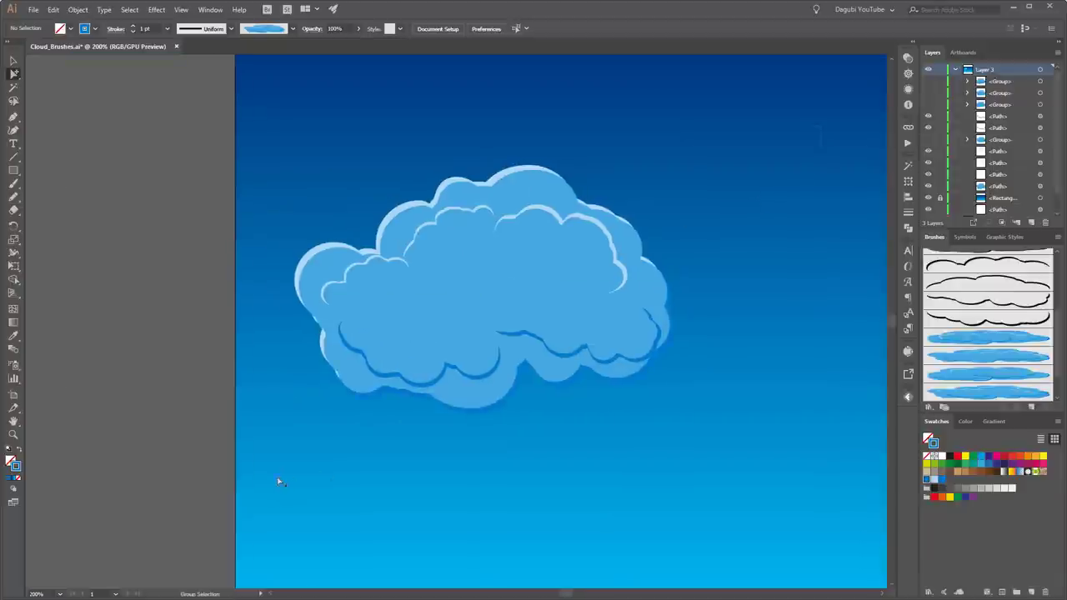
{"action": "key", "text": "ctrl+a"}
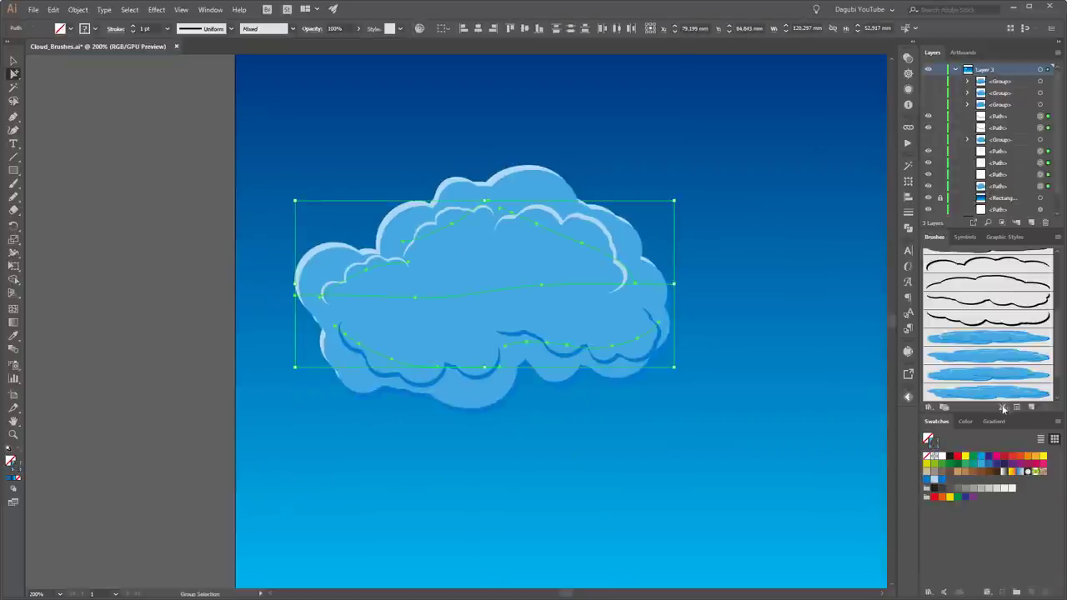
{"action": "left_click", "coordinate": [1027, 407]}
{"action": "left_click", "coordinate": [632, 255]}
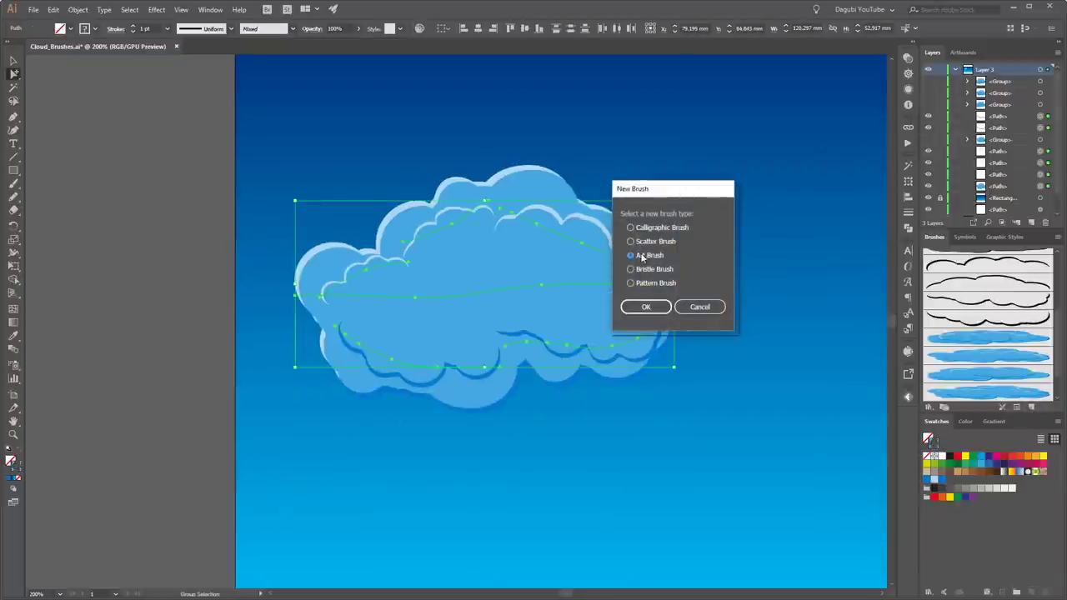
{"action": "left_click", "coordinate": [632, 307]}
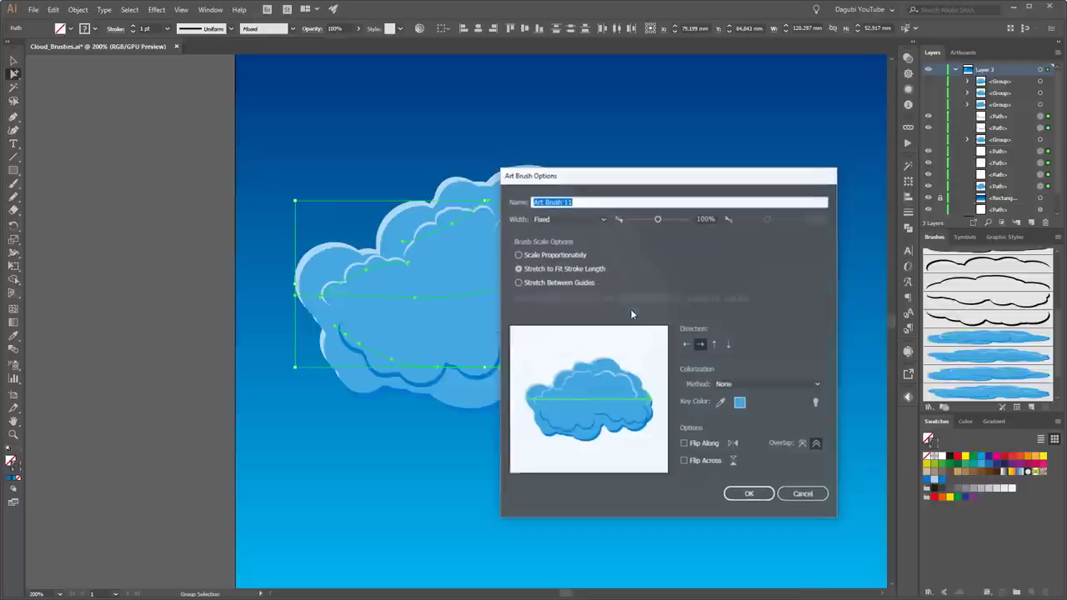
{"action": "left_click", "coordinate": [563, 254]}
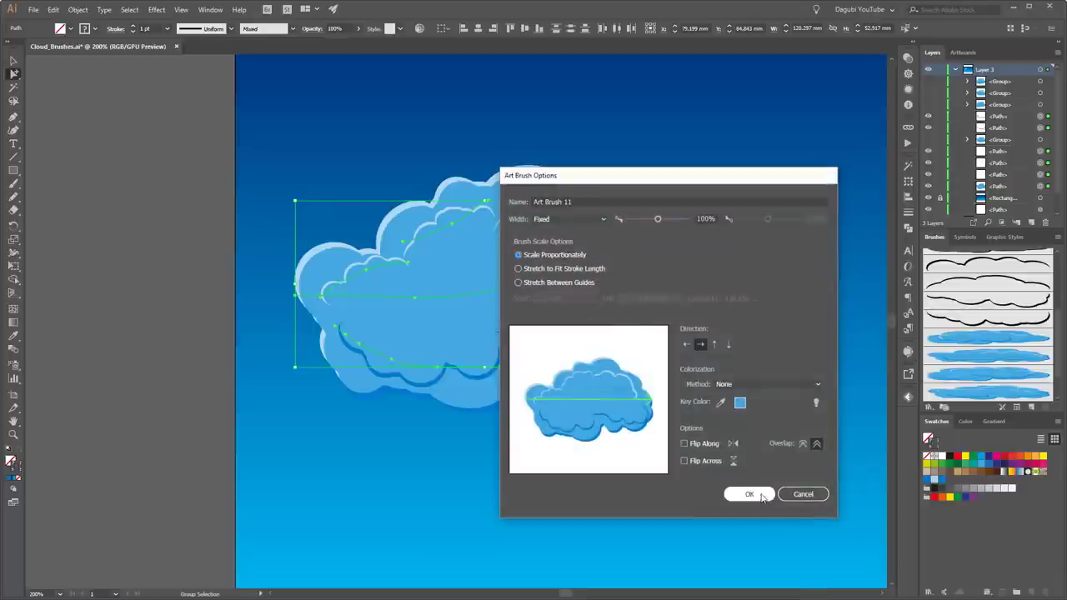
{"action": "left_click", "coordinate": [749, 495]}
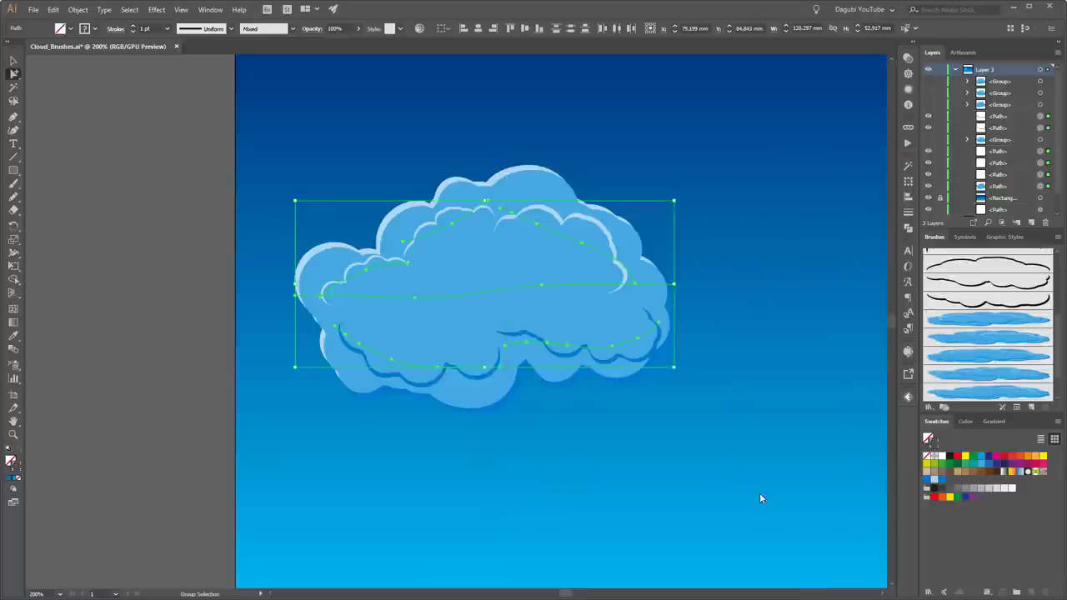
Group the large cloud's selected strokes and hide that group, leaving only the gradient sky.
{"action": "left_click", "coordinate": [76, 10]}
{"action": "left_click", "coordinate": [91, 47]}
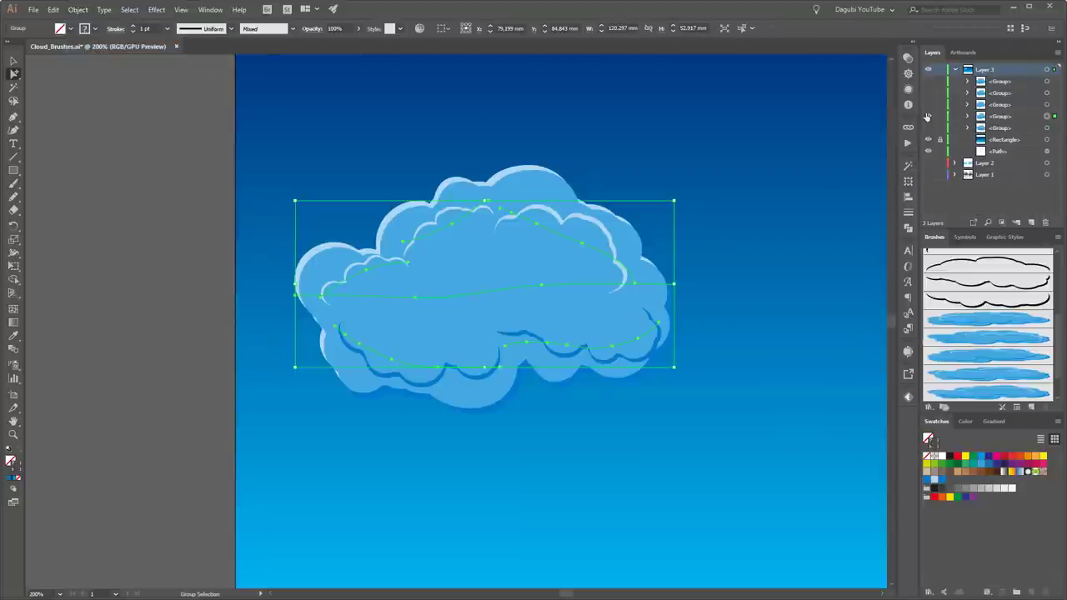
{"action": "left_click", "coordinate": [928, 117]}
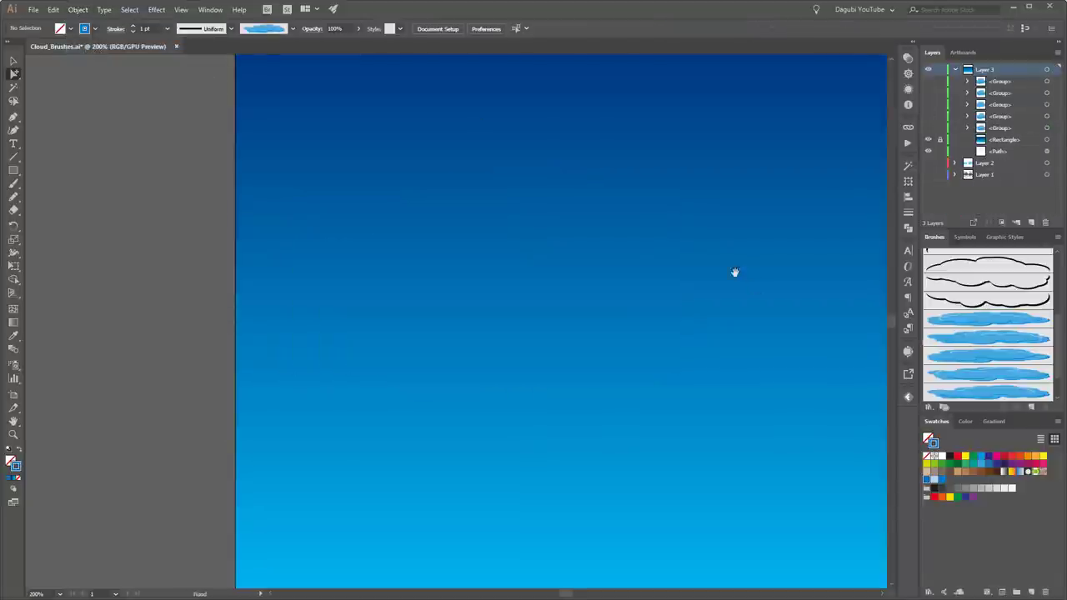
With the Paintbrush, paint one large and one small cloud across the sky with each of the first two blue cloud brushes.
{"action": "scroll", "coordinate": [572, 238], "scroll_direction": "down", "scroll_amount": 2}
{"action": "key", "text": "alt"}
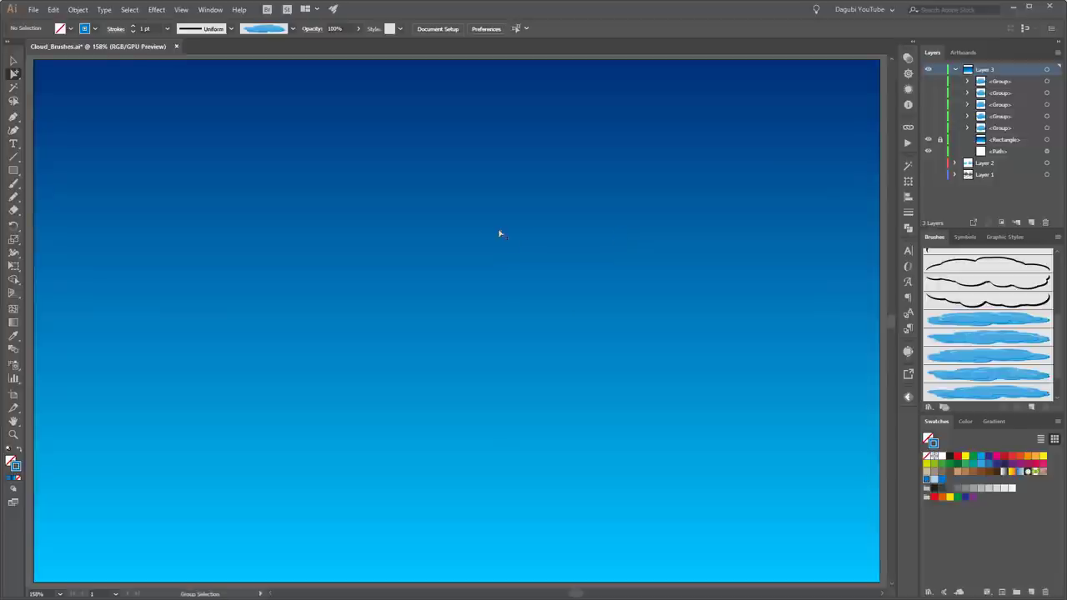
{"action": "left_click", "coordinate": [13, 184]}
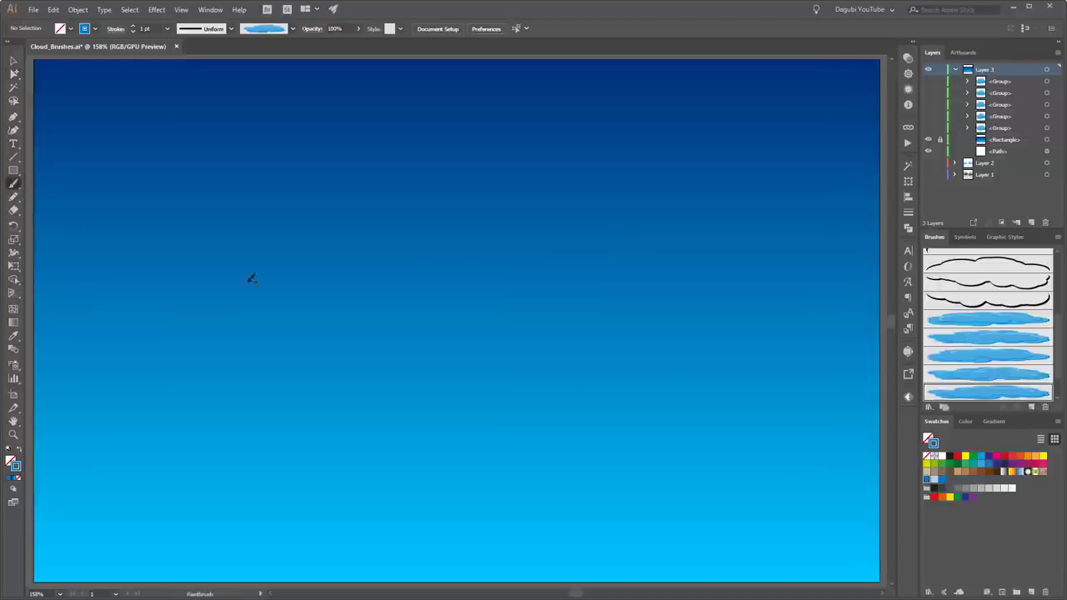
{"action": "left_click", "coordinate": [987, 314]}
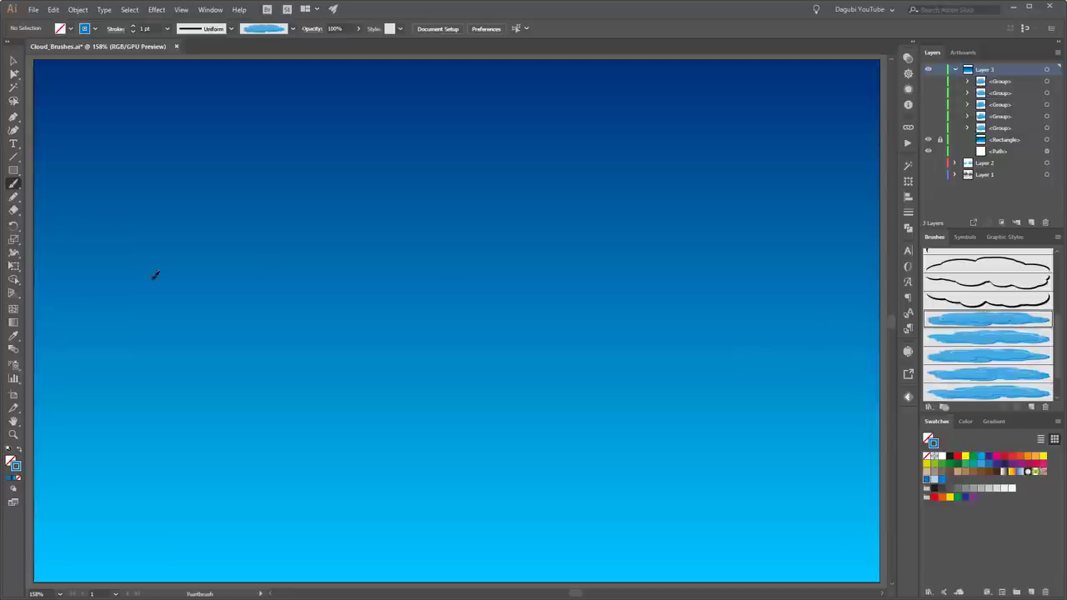
{"action": "left_click_drag", "start_coordinate": [83, 250], "coordinate": [367, 250]}
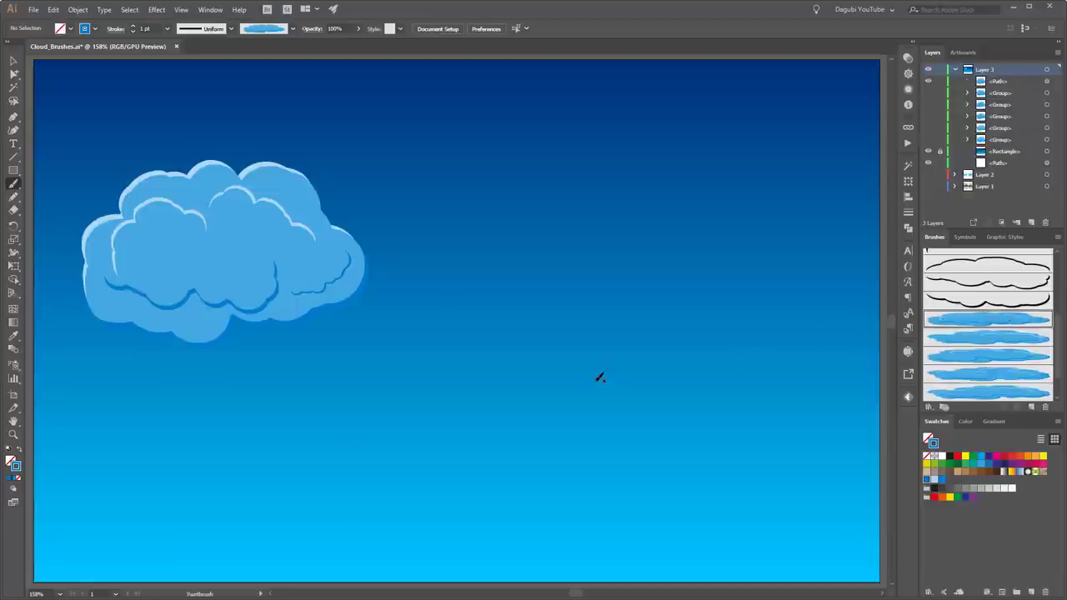
{"action": "left_click_drag", "start_coordinate": [599, 377], "coordinate": [722, 379]}
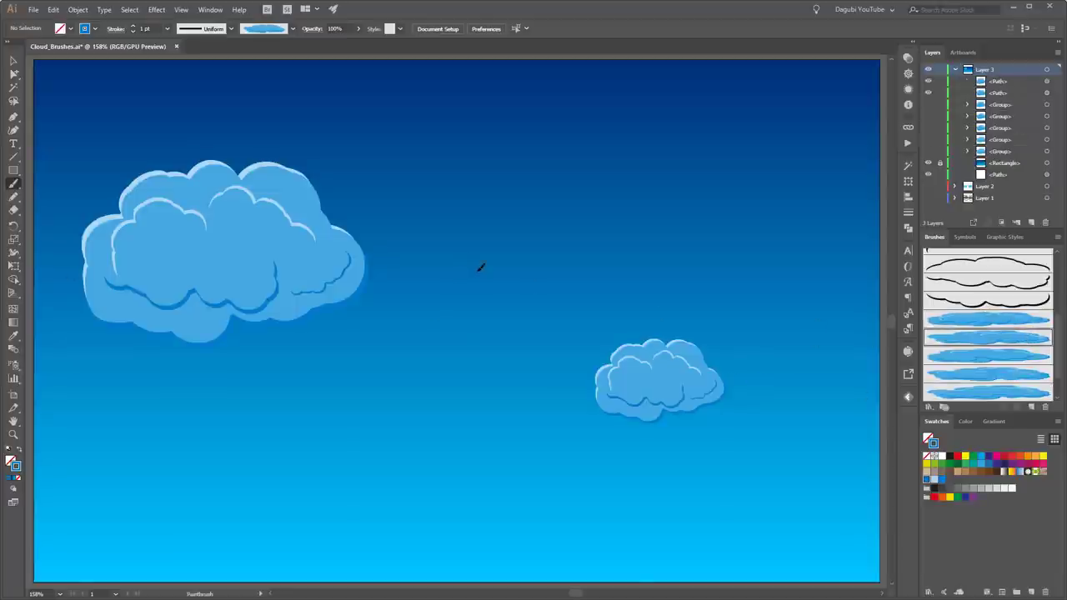
{"action": "left_click_drag", "start_coordinate": [480, 268], "coordinate": [769, 273]}
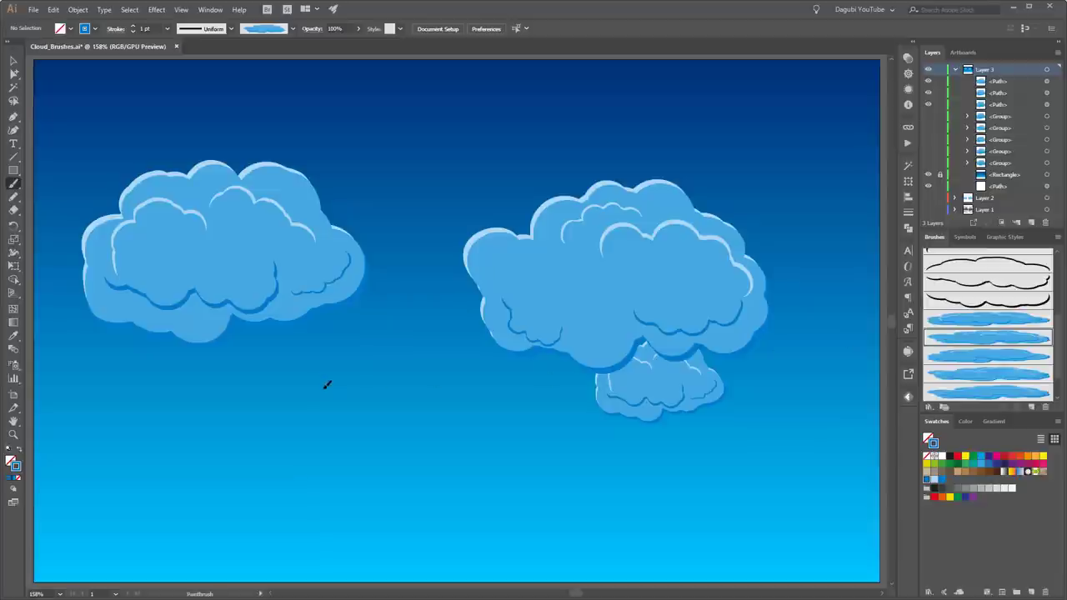
{"action": "left_click_drag", "start_coordinate": [325, 387], "coordinate": [455, 388]}
Paint a large lower-left cloud with the third blue cloud brush and a large lower-right cloud with the fourth.
{"action": "left_click", "coordinate": [1013, 357]}
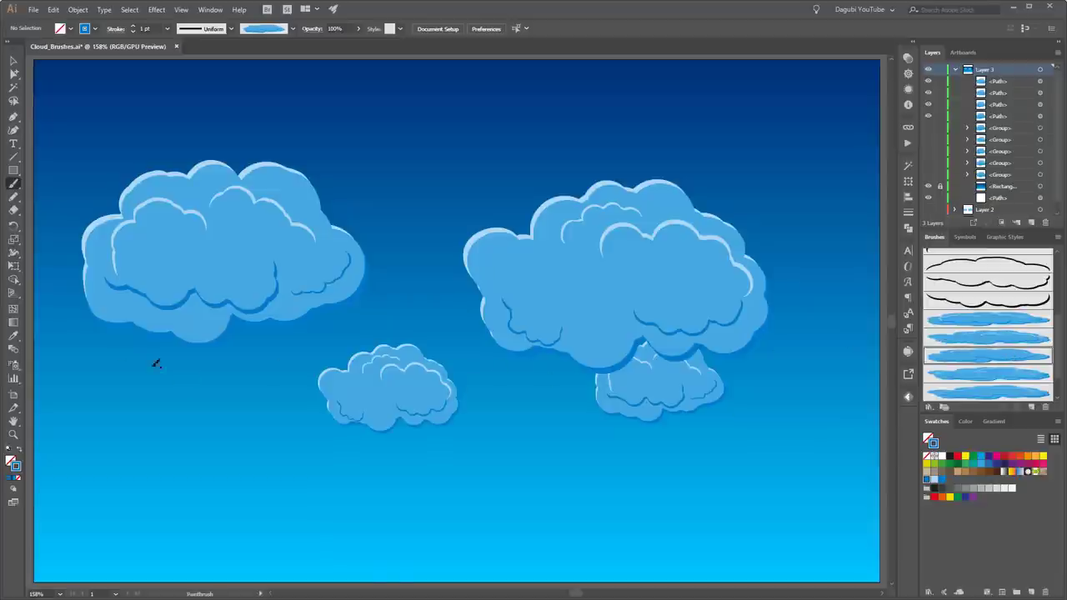
{"action": "left_click_drag", "start_coordinate": [235, 372], "coordinate": [375, 375]}
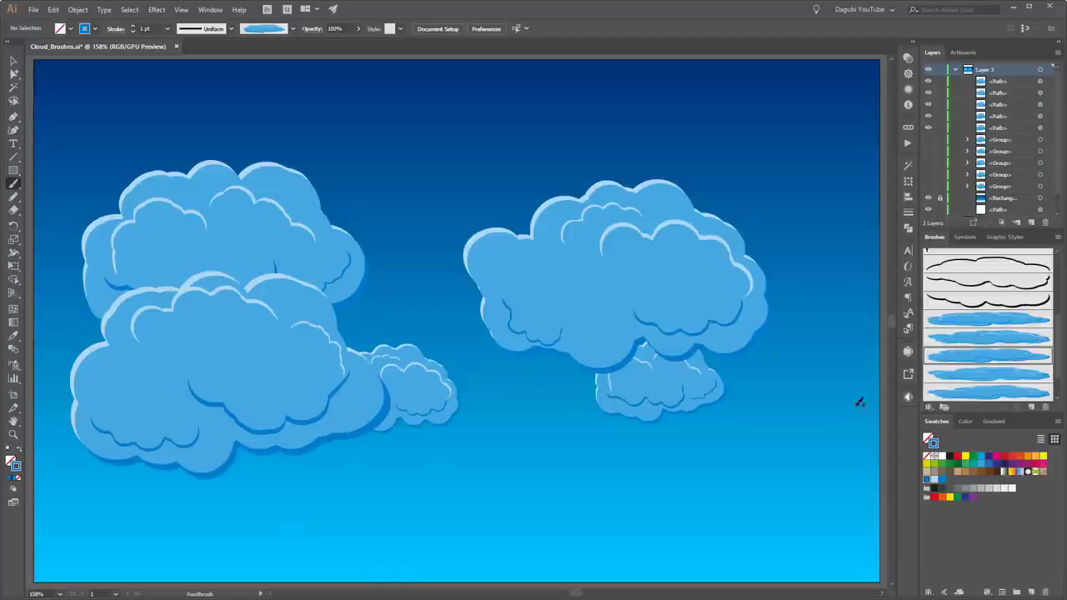
{"action": "left_click", "coordinate": [1020, 376]}
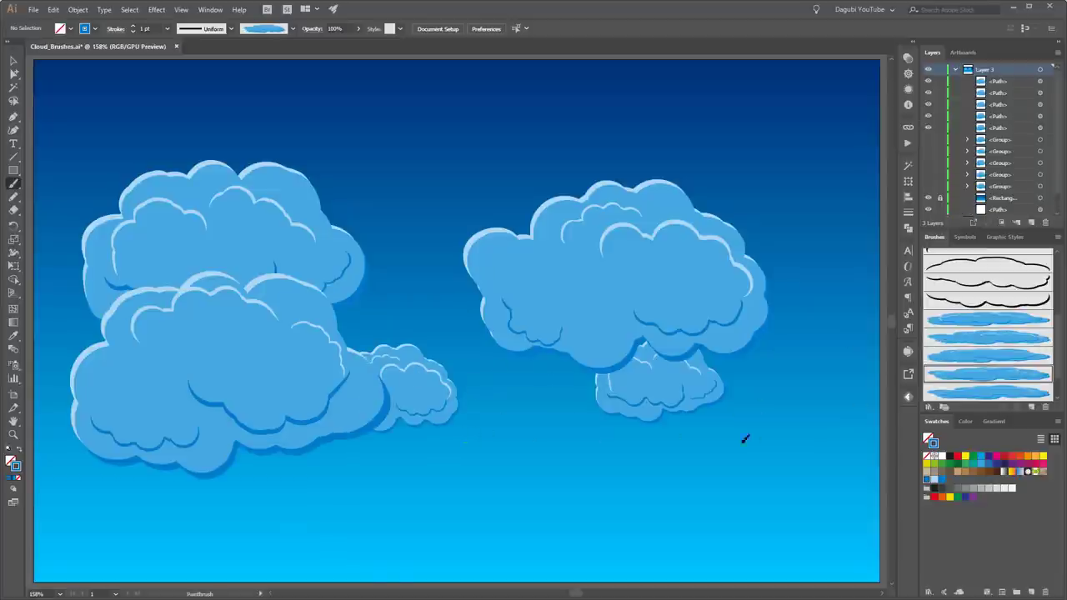
{"action": "left_click_drag", "start_coordinate": [500, 442], "coordinate": [783, 441]}
Choose the fifth blue cloud brush and switch the drawing mode to Draw Behind.
{"action": "left_click", "coordinate": [1017, 393]}
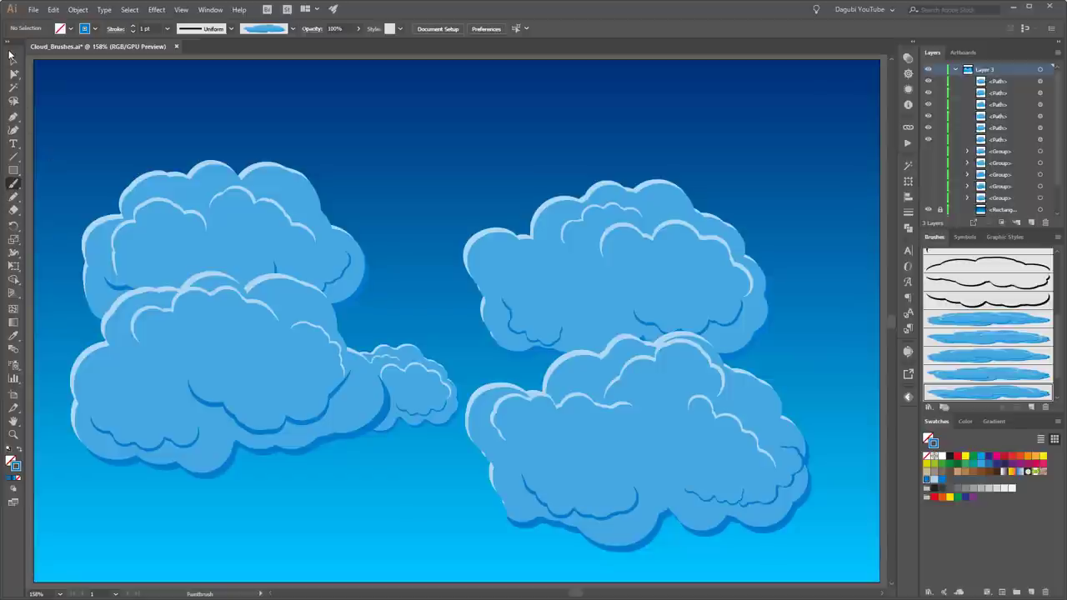
{"action": "left_click", "coordinate": [12, 492]}
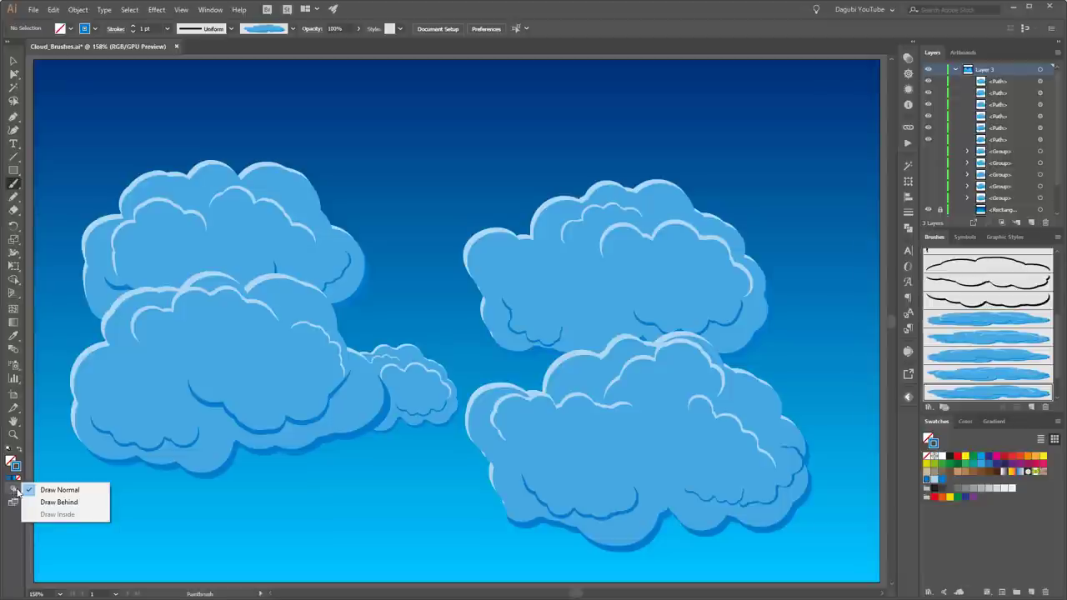
{"action": "left_click", "coordinate": [58, 503]}
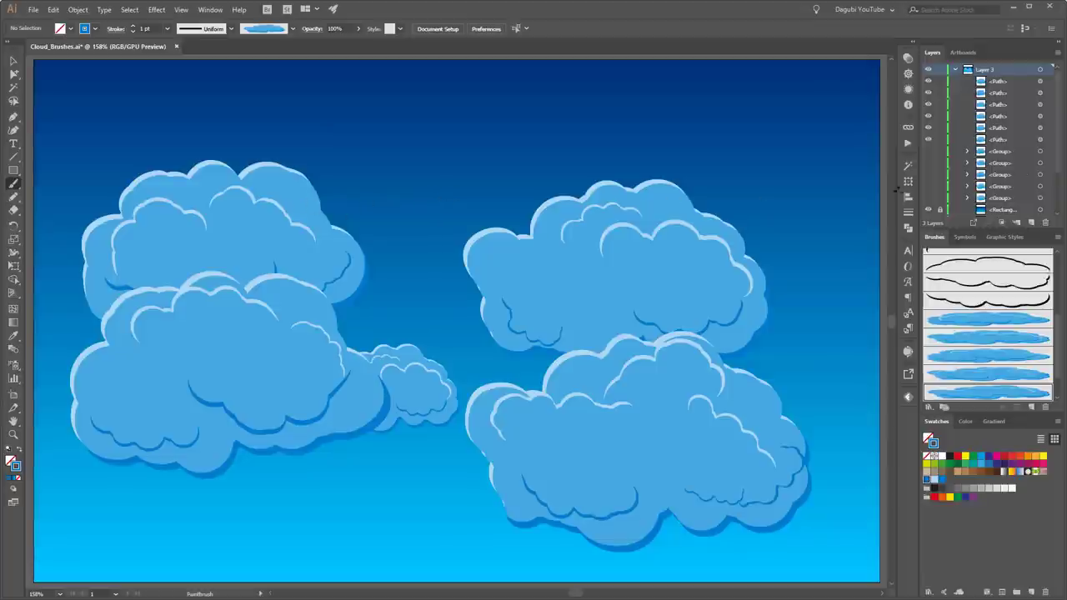
Hide the locked gradient sky rectangle in Layer 3.
{"action": "scroll", "coordinate": [1011, 158], "scroll_direction": "down", "scroll_amount": 2}
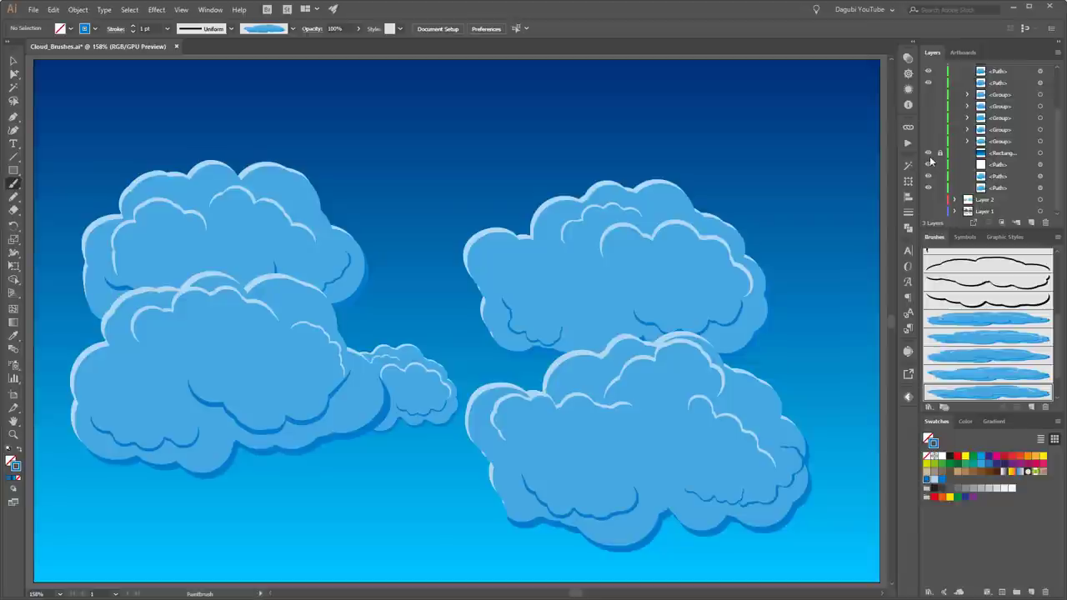
{"action": "left_click", "coordinate": [1001, 154]}
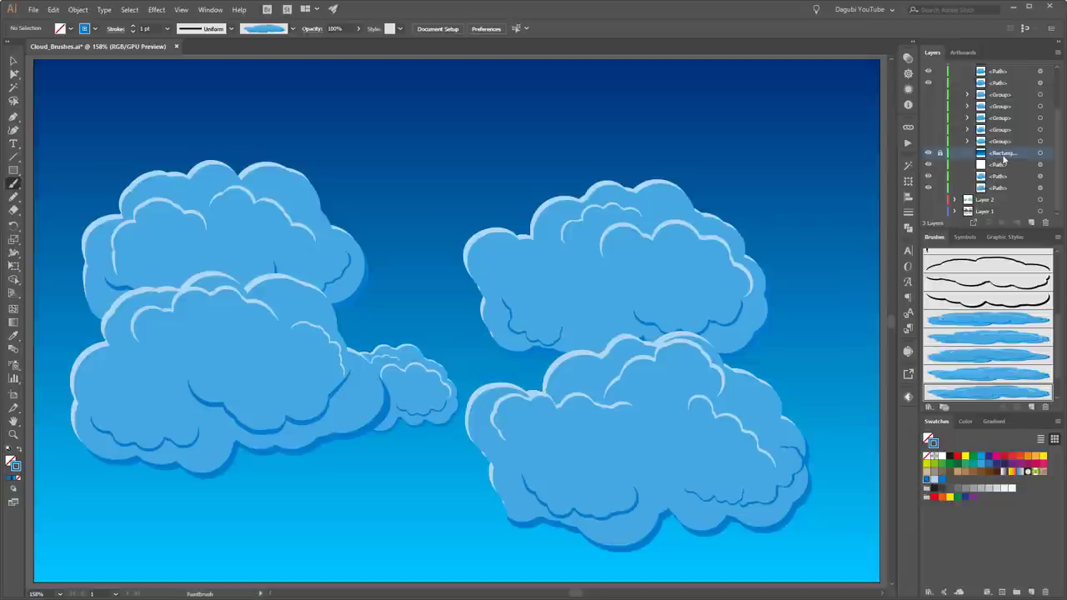
{"action": "left_click", "coordinate": [928, 154]}
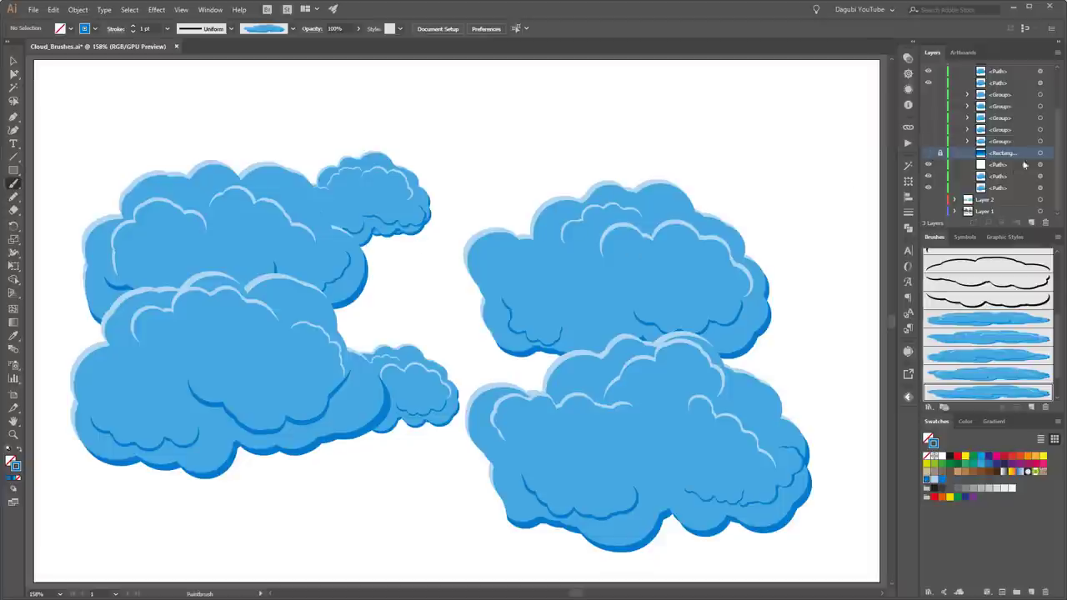
Paint small and medium clouds behind the existing large ones, using the fifth, fourth and second blue cloud brushes.
{"action": "left_click_drag", "start_coordinate": [412, 275], "coordinate": [479, 275]}
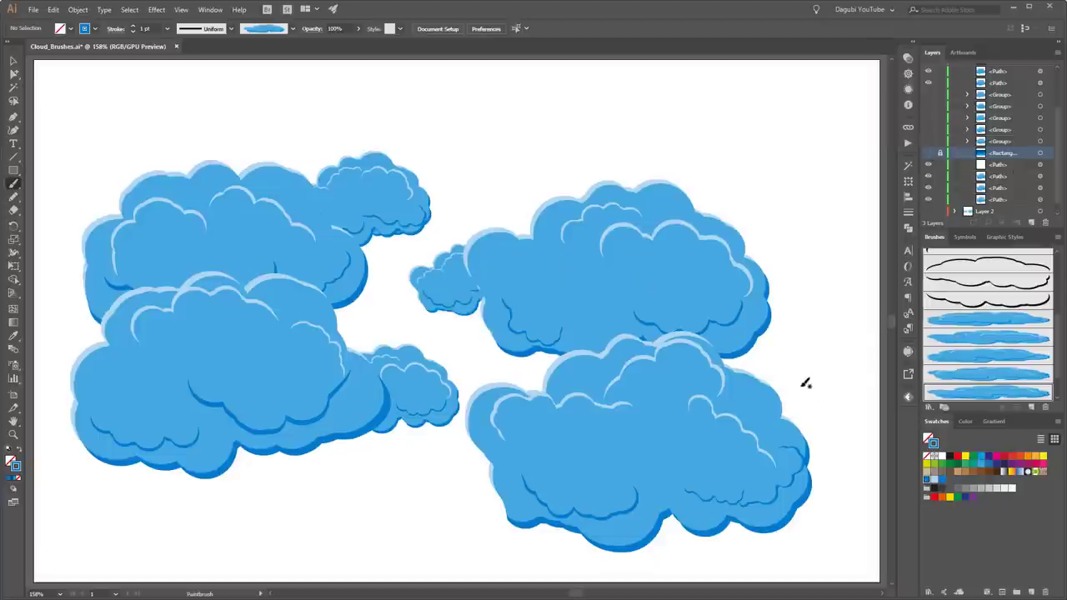
{"action": "left_click", "coordinate": [1026, 374]}
{"action": "left_click_drag", "start_coordinate": [734, 285], "coordinate": [880, 278]}
{"action": "left_click", "coordinate": [1000, 337]}
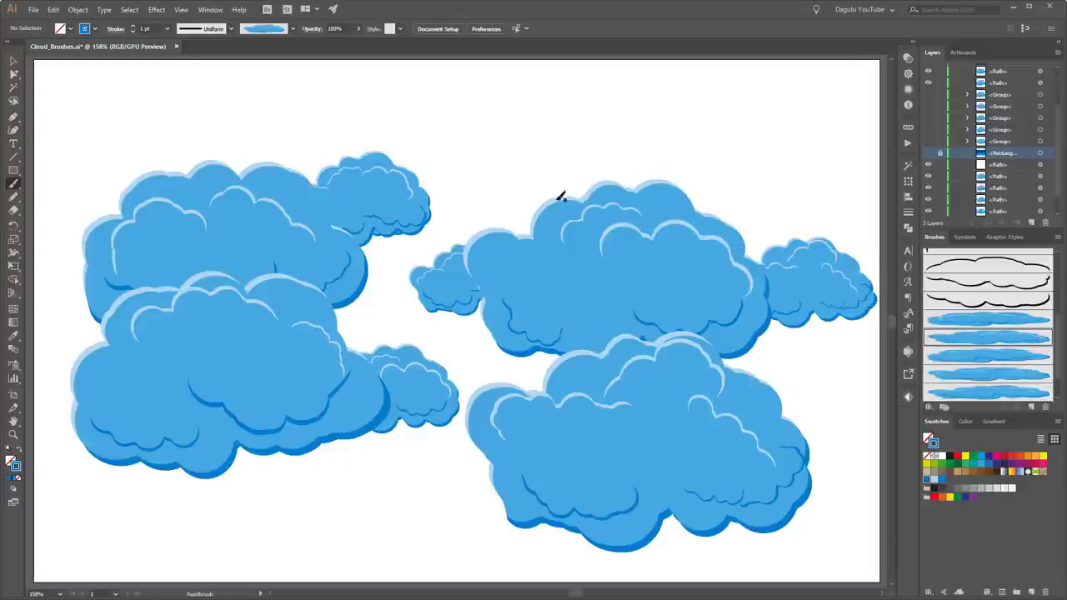
{"action": "left_click_drag", "start_coordinate": [372, 444], "coordinate": [551, 433]}
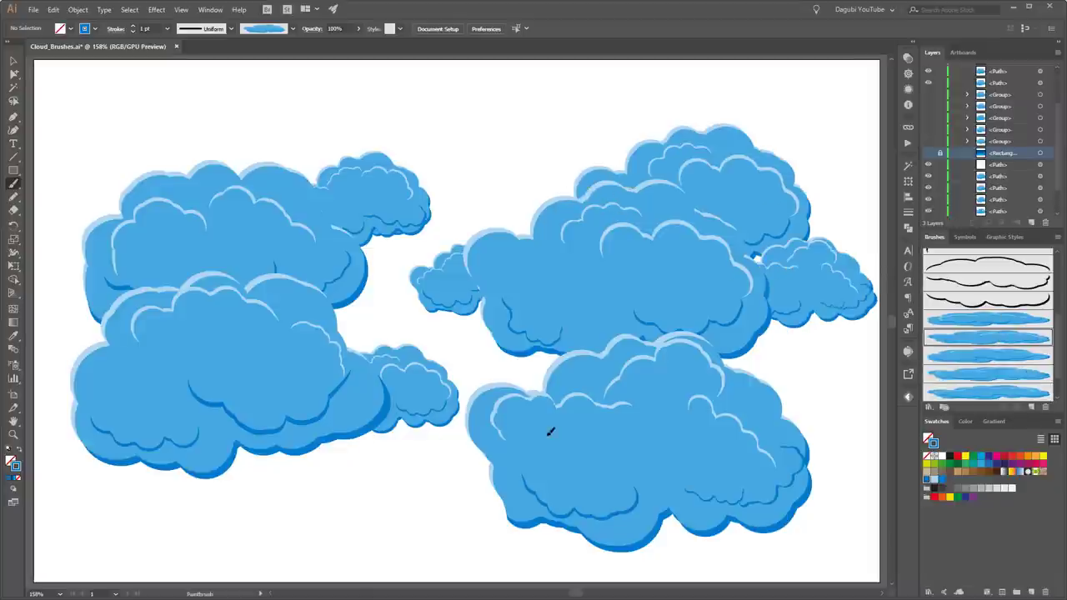
{"action": "left_click_drag", "start_coordinate": [335, 312], "coordinate": [423, 315]}
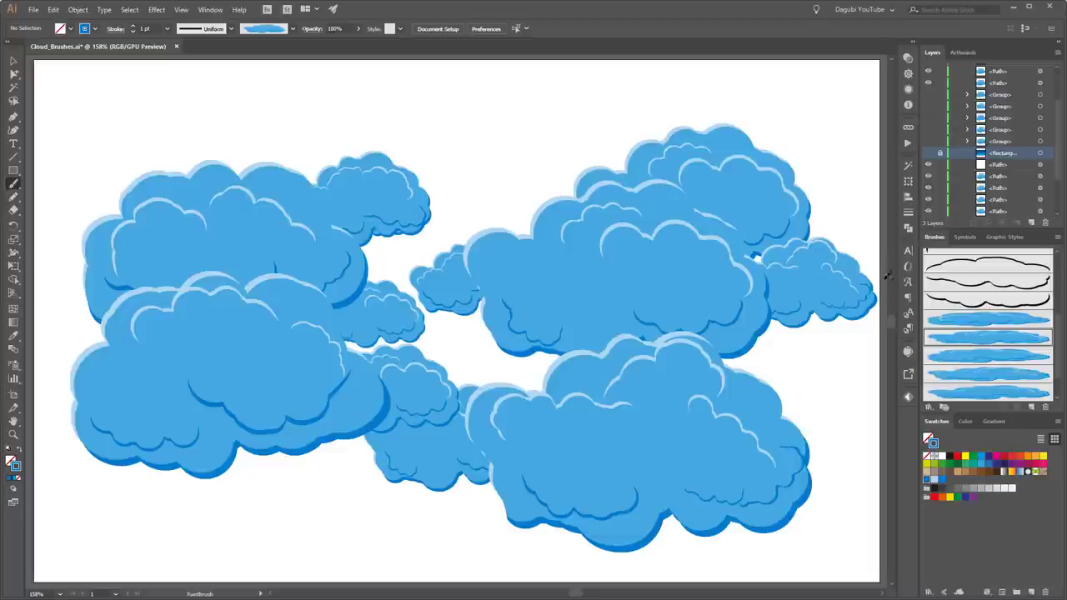
{"action": "scroll", "coordinate": [992, 154], "scroll_direction": "down", "scroll_amount": 3}
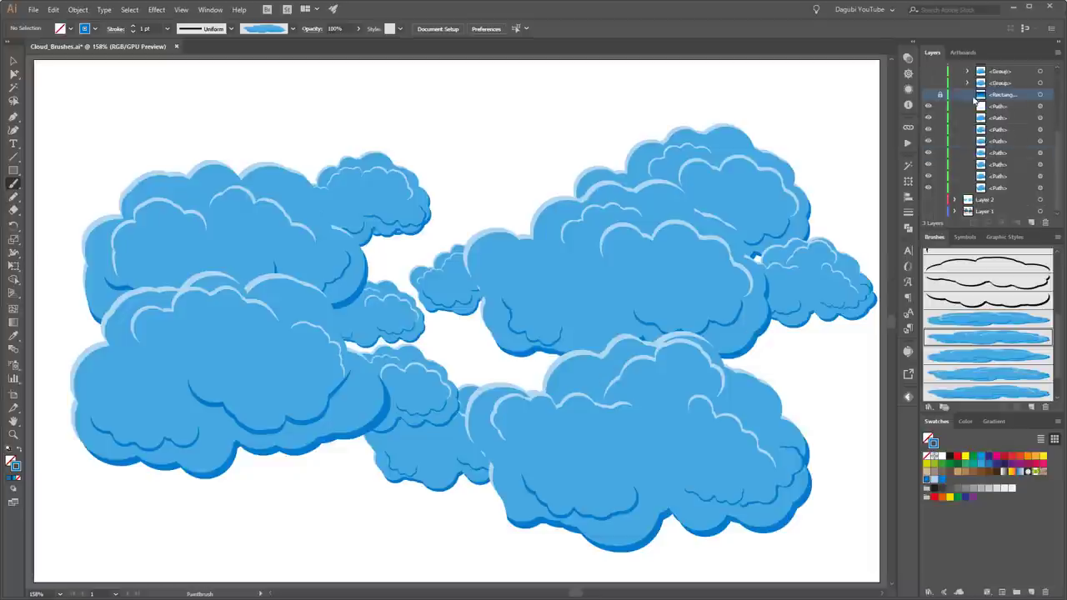
Move the hidden gradient sky rectangle beneath all the cloud paths in Layer 3 and make it visible again.
{"action": "left_click", "coordinate": [930, 97]}
{"action": "left_click_drag", "start_coordinate": [1019, 97], "coordinate": [1016, 195]}
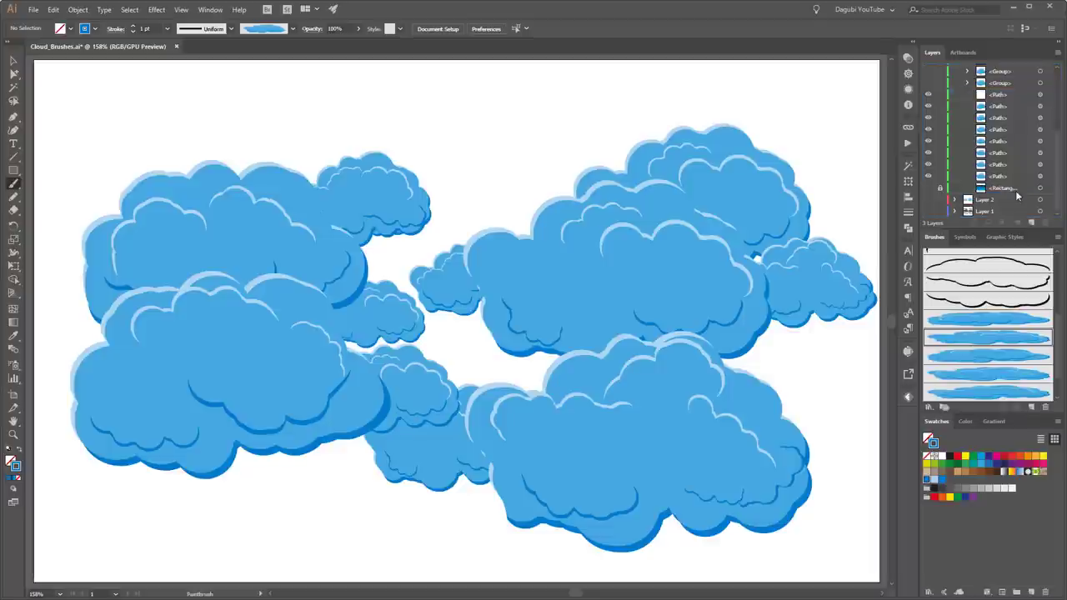
{"action": "left_click", "coordinate": [928, 188]}
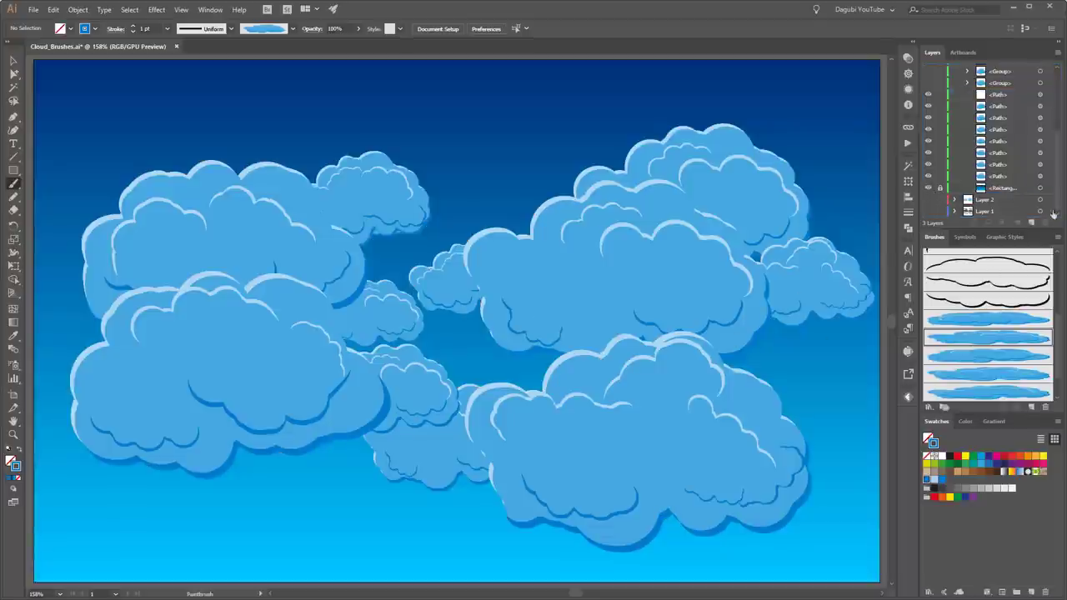
{"action": "scroll", "coordinate": [1010, 125], "scroll_direction": "up", "scroll_amount": 5}
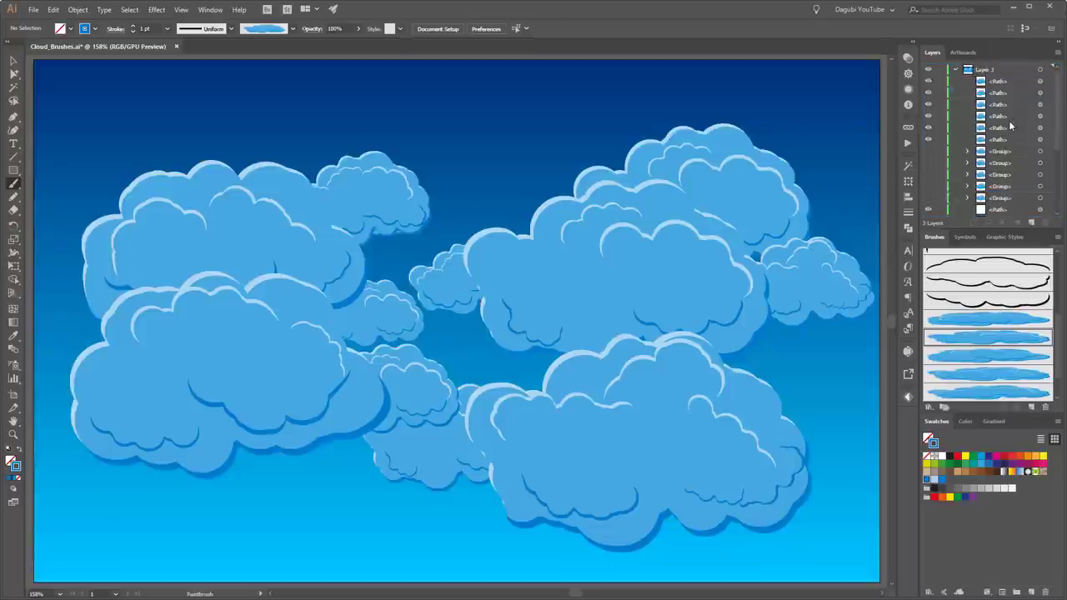
Return to Draw Normal and paint a small top-centre cloud and a large lower cloud with the third blue cloud brush.
{"action": "left_click", "coordinate": [15, 491]}
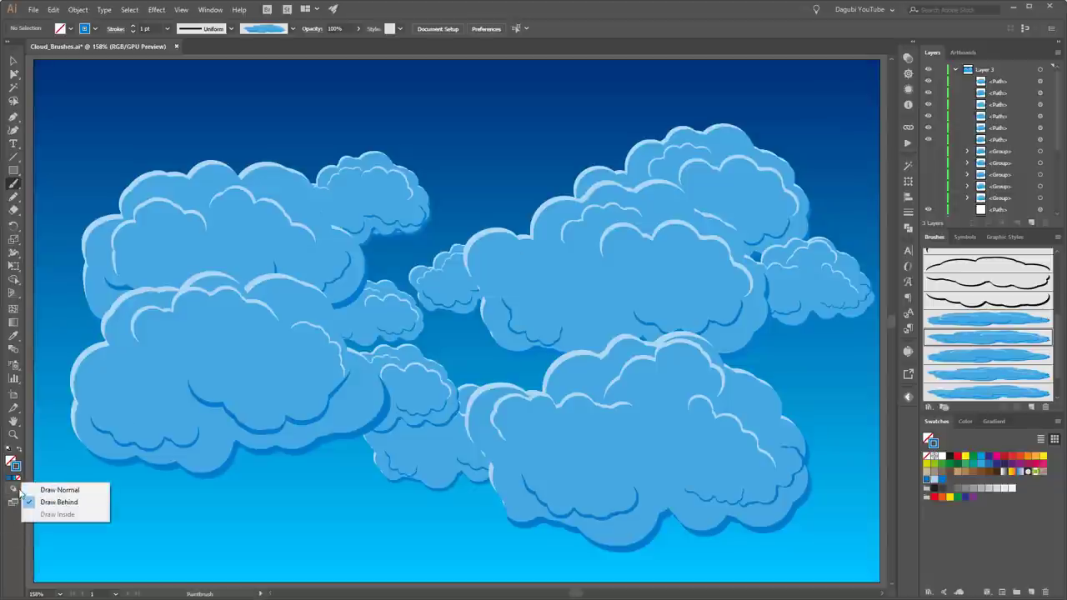
{"action": "left_click", "coordinate": [58, 490]}
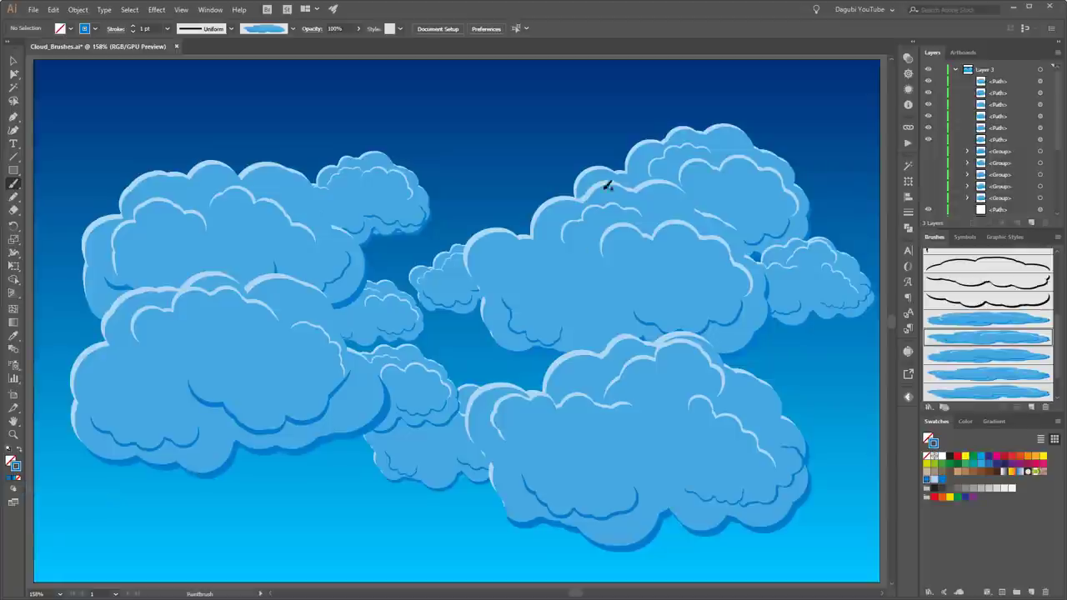
{"action": "left_click", "coordinate": [1029, 355]}
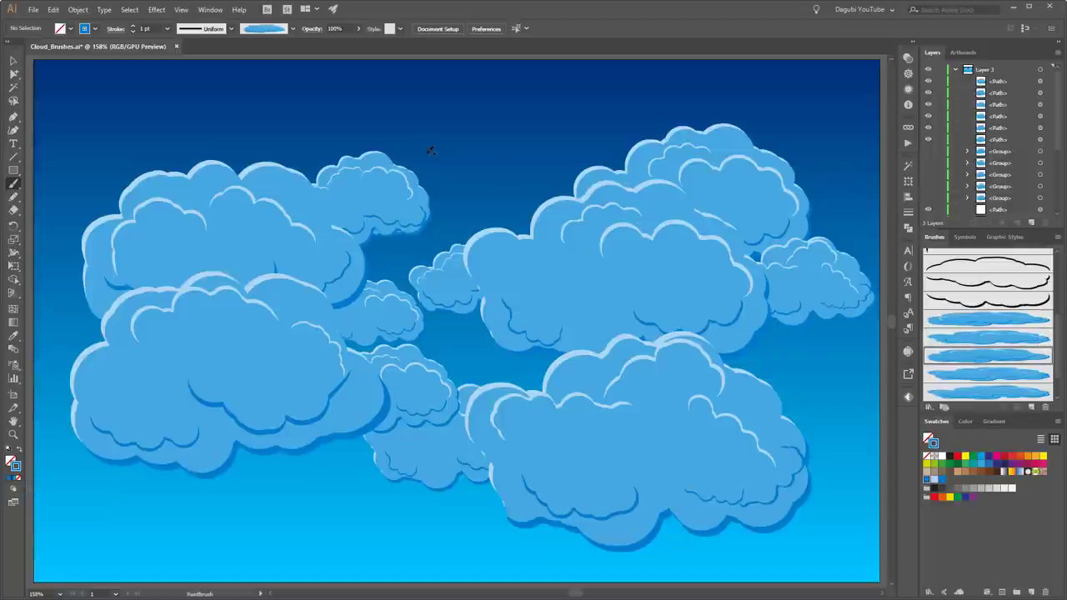
{"action": "left_click_drag", "start_coordinate": [438, 157], "coordinate": [546, 160]}
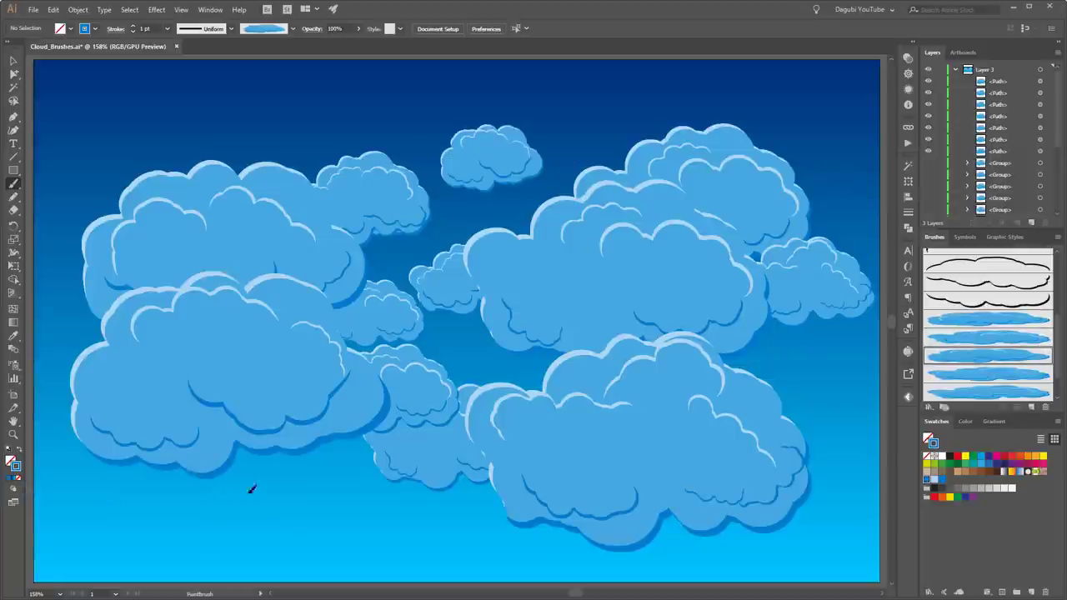
{"action": "left_click_drag", "start_coordinate": [252, 489], "coordinate": [446, 493]}
Move the newly painted lower cloud slightly up and to the right so it fits inside the sky.
{"action": "left_click_drag", "start_coordinate": [716, 338], "coordinate": [707, 244]}
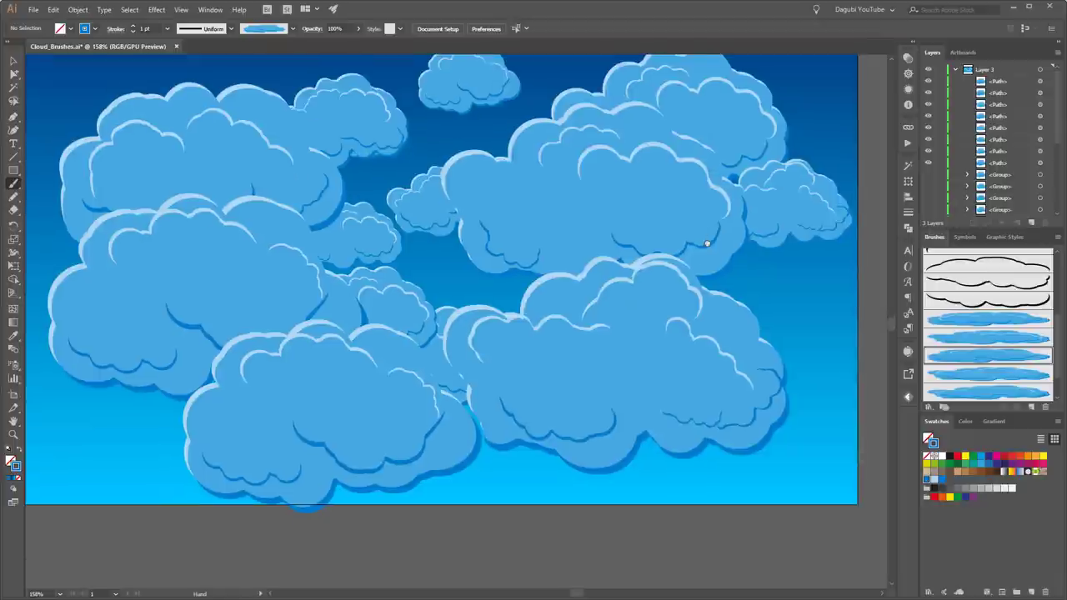
{"action": "scroll", "coordinate": [728, 220], "scroll_direction": "up", "scroll_amount": 2}
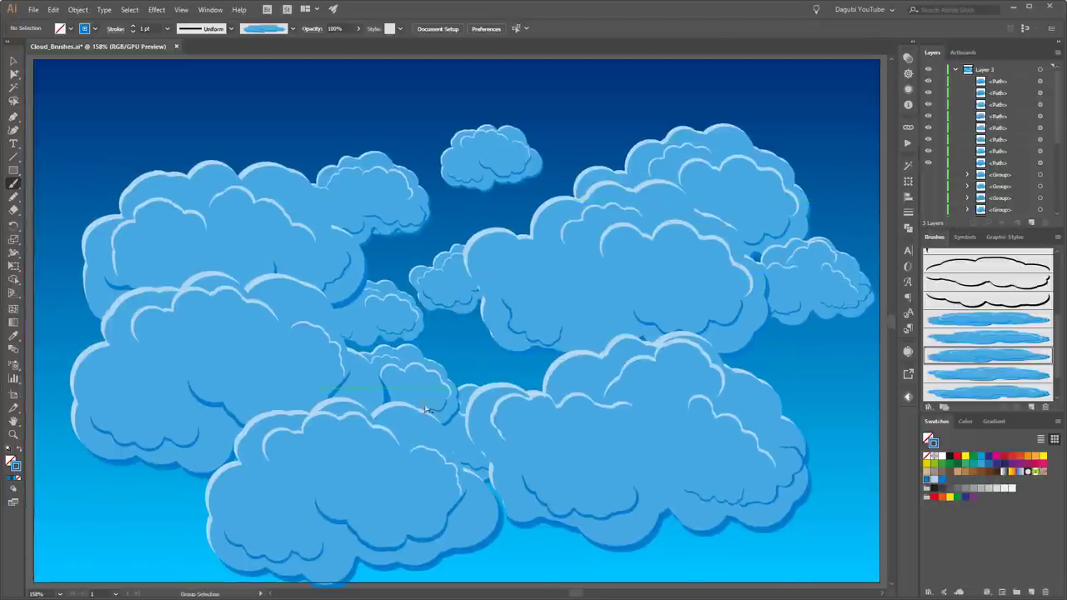
{"action": "left_click_drag", "start_coordinate": [395, 443], "coordinate": [409, 436]}
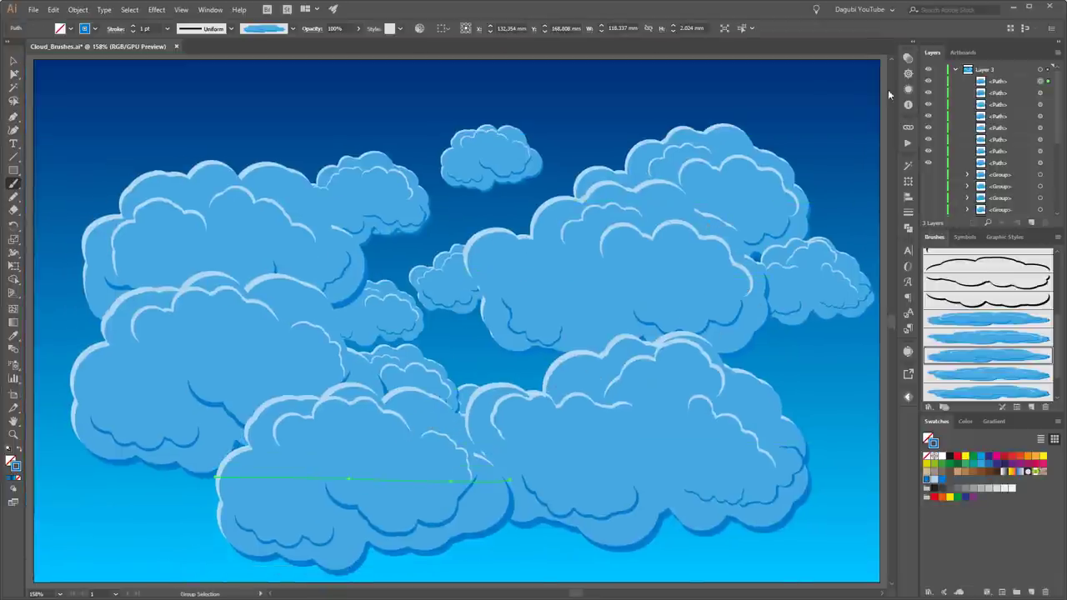
Target all the painted cloud strokes through Layer 3 and expand their appearance.
{"action": "key", "text": "i"}
{"action": "left_click", "coordinate": [850, 373]}
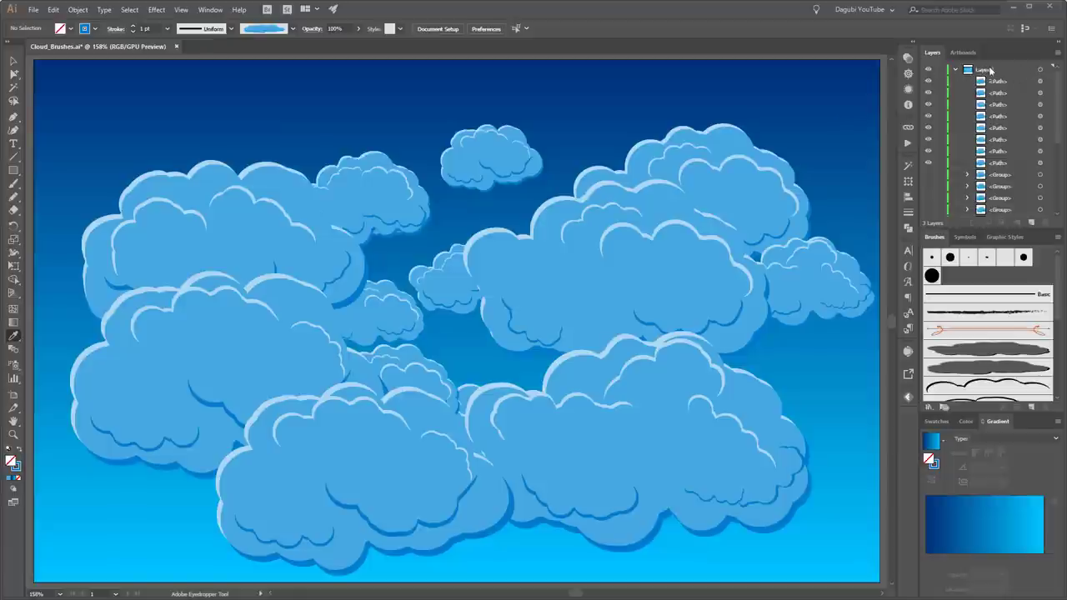
{"action": "left_click", "coordinate": [1040, 70]}
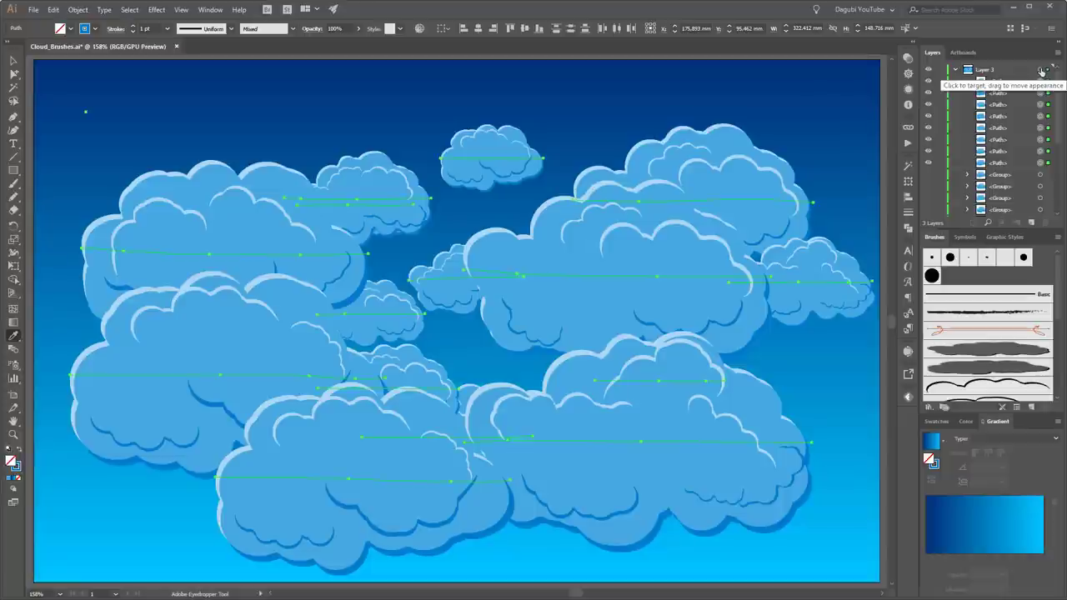
{"action": "left_click", "coordinate": [77, 10]}
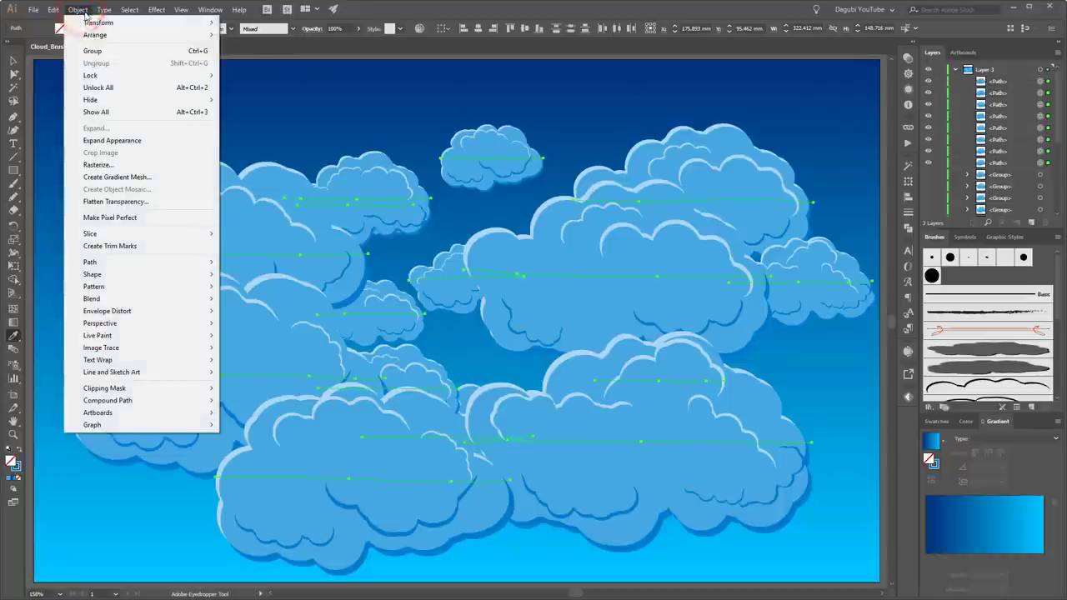
{"action": "left_click", "coordinate": [90, 140]}
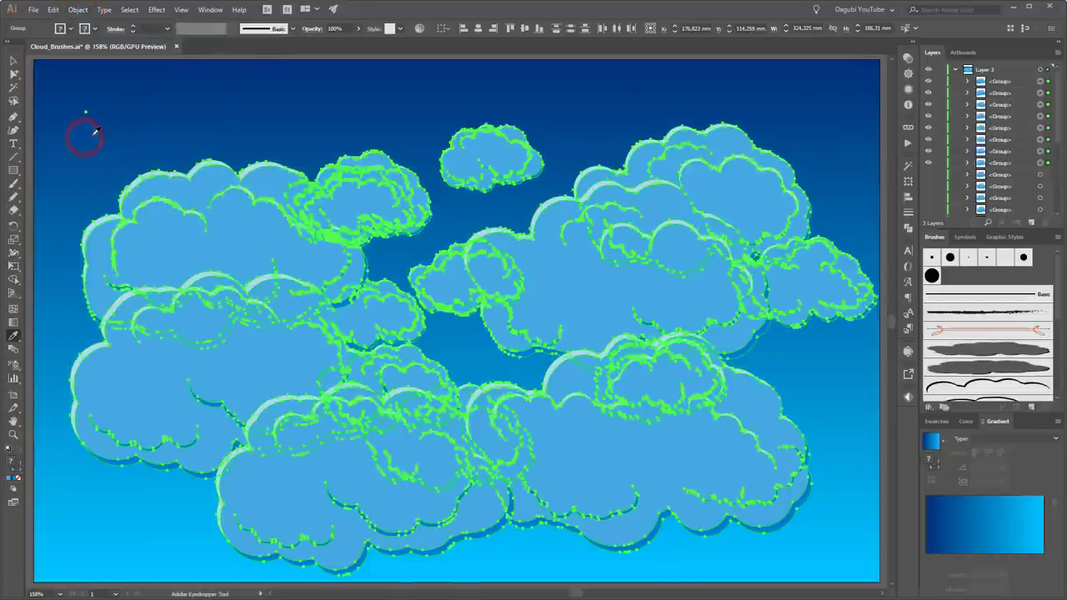
Select every mid-blue cloud body at once with the Magic Wand, matching by fill color.
{"action": "left_click", "coordinate": [13, 87]}
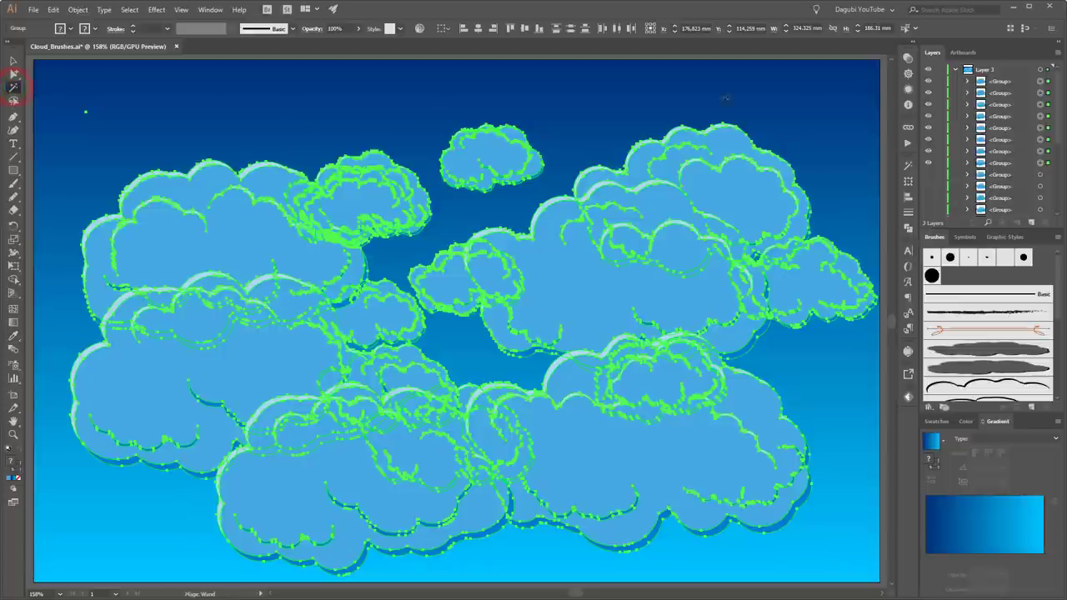
{"action": "left_click", "coordinate": [908, 168]}
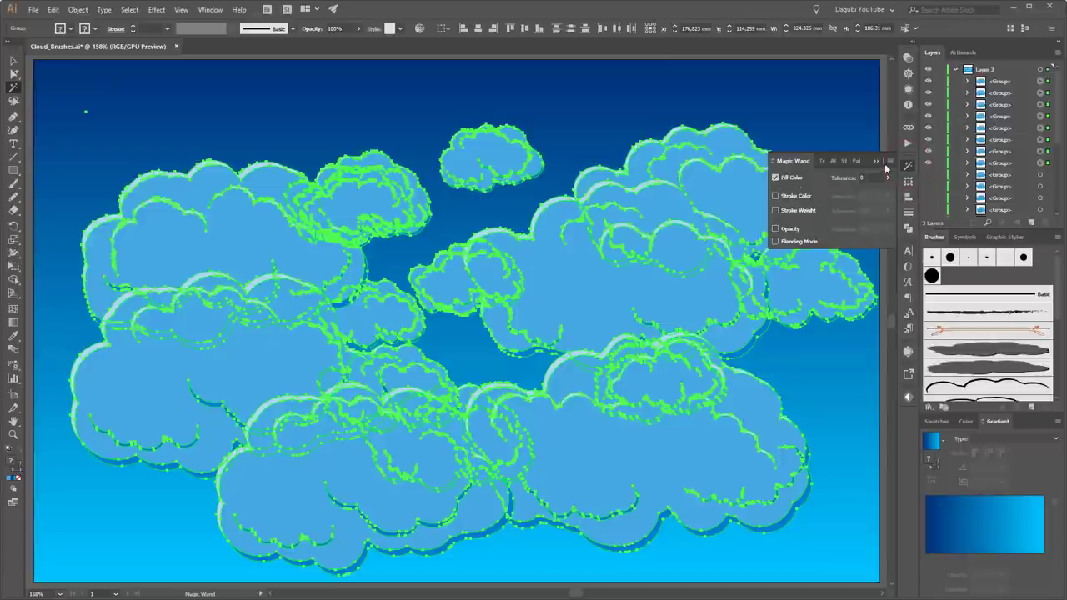
{"action": "left_click", "coordinate": [876, 163]}
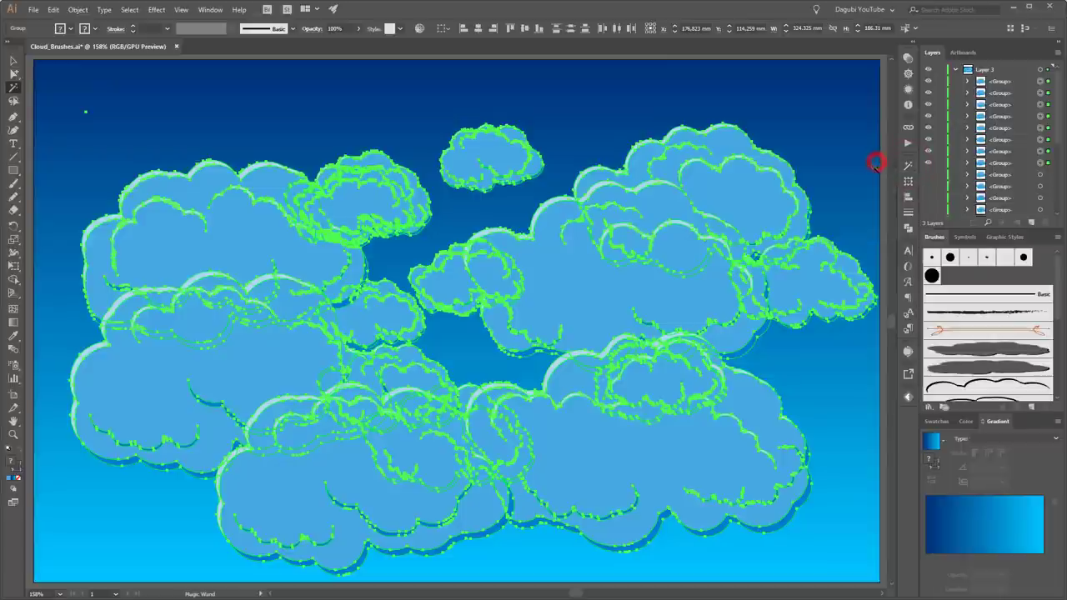
{"action": "left_click", "coordinate": [740, 196]}
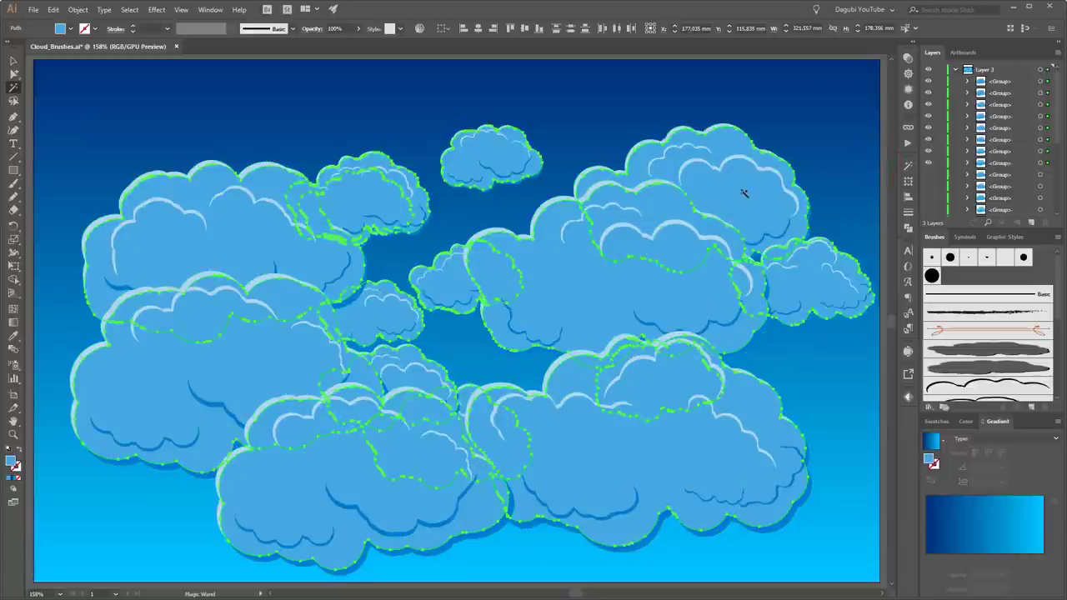
Apply the sky's gradient to the selected cloud bodies with the Eyedropper and hide the selection edges.
{"action": "left_click", "coordinate": [14, 336]}
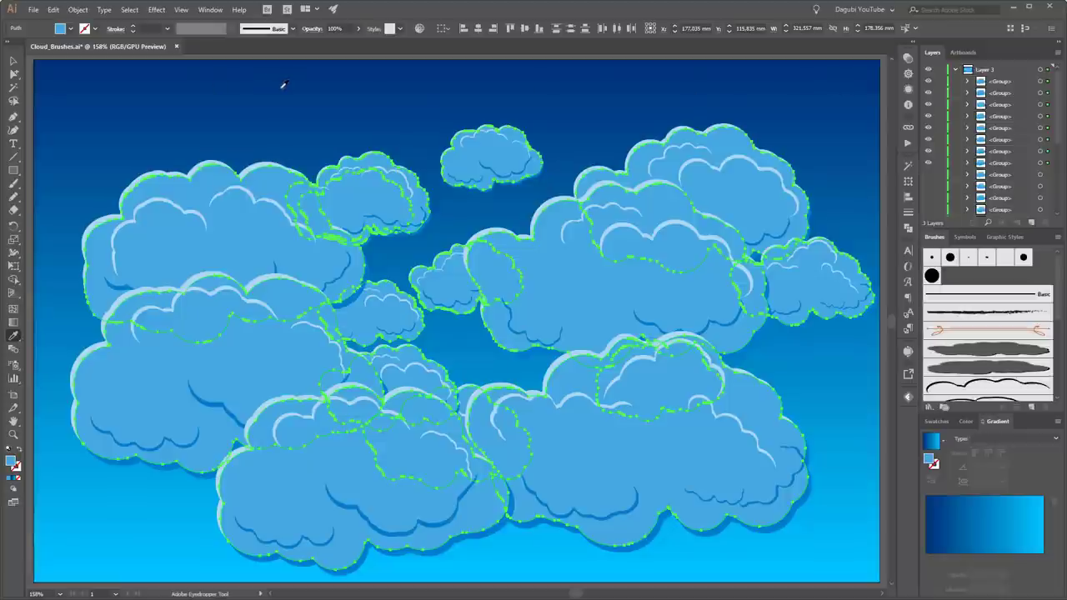
{"action": "left_click", "coordinate": [350, 99]}
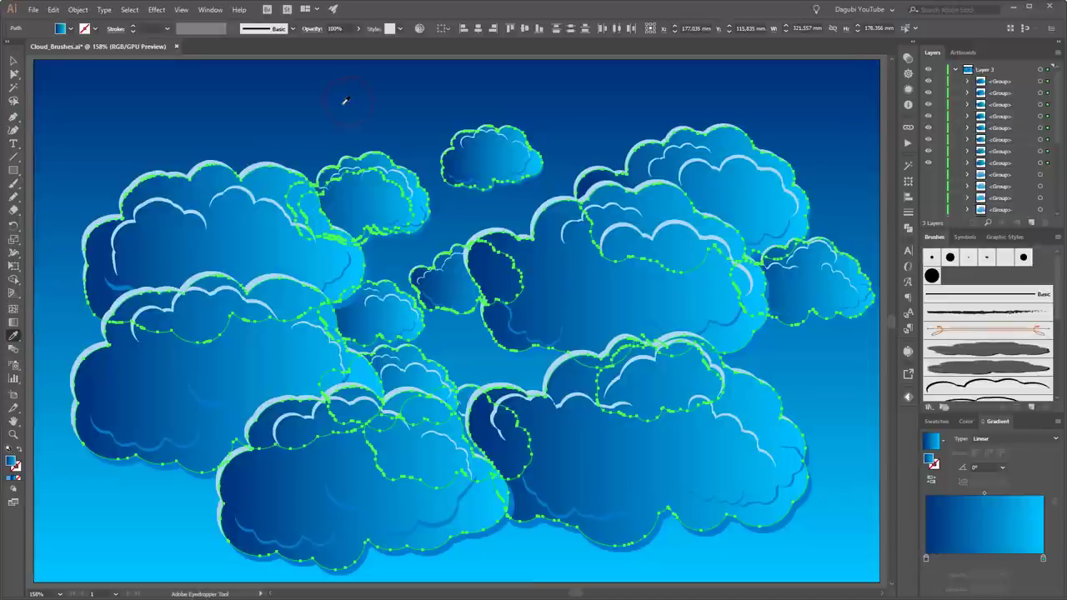
{"action": "left_click", "coordinate": [212, 11]}
{"action": "mouse_move", "coordinate": [182, 10]}
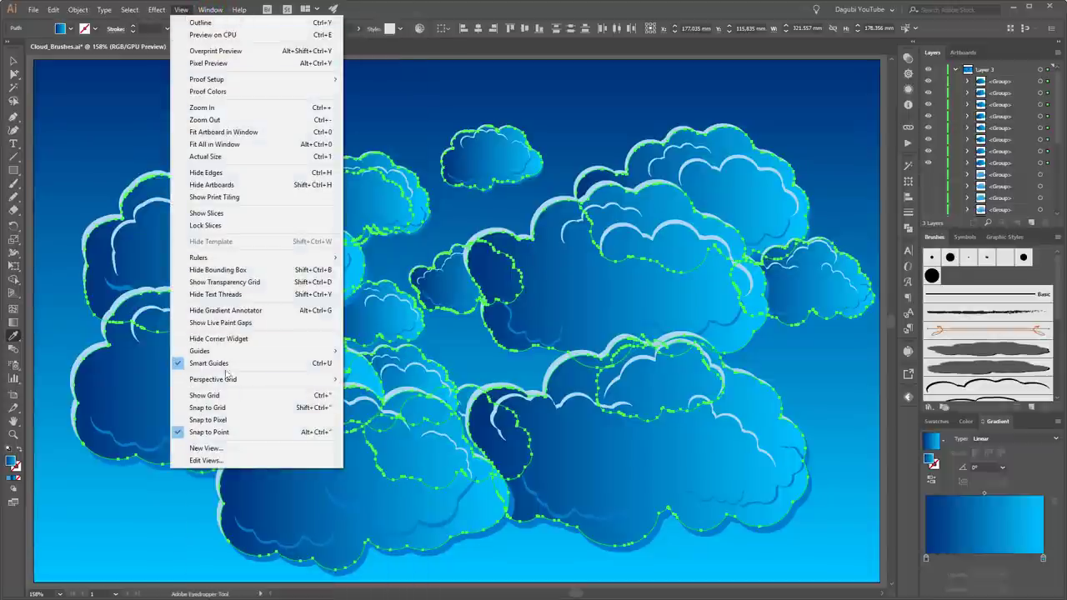
{"action": "left_click", "coordinate": [201, 175]}
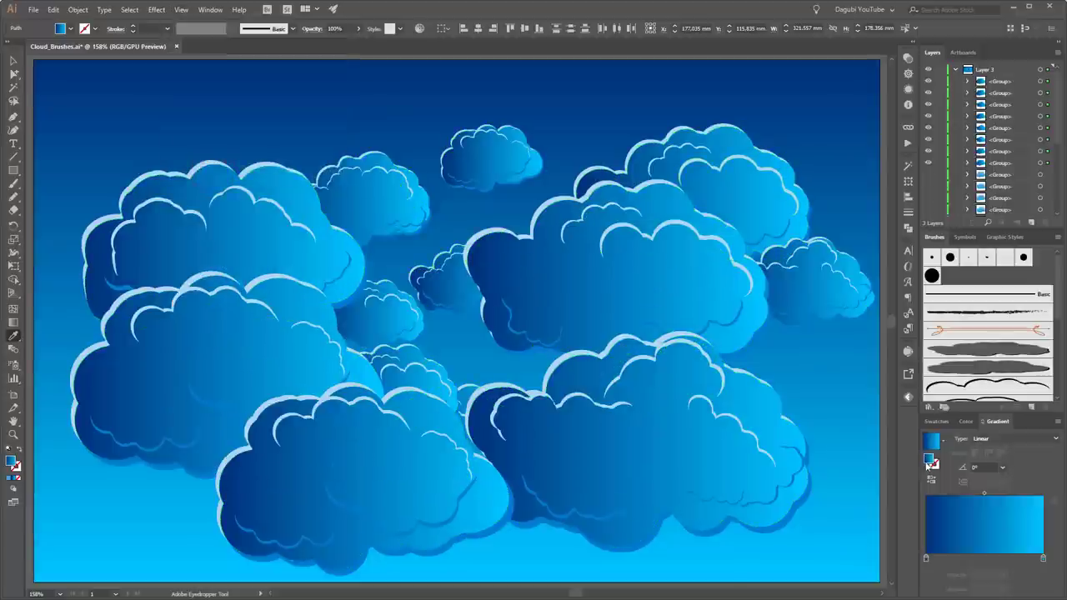
Try a -60° gradient angle on the cloud bodies, then settle on 60°.
{"action": "left_click", "coordinate": [1003, 468]}
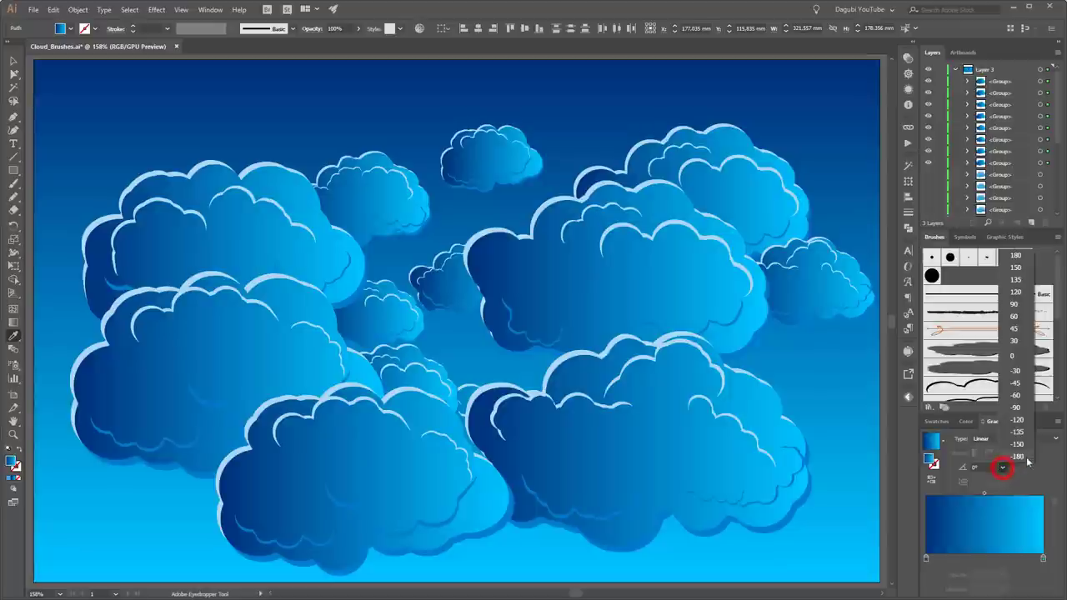
{"action": "left_click", "coordinate": [1016, 396]}
{"action": "left_click", "coordinate": [1003, 467]}
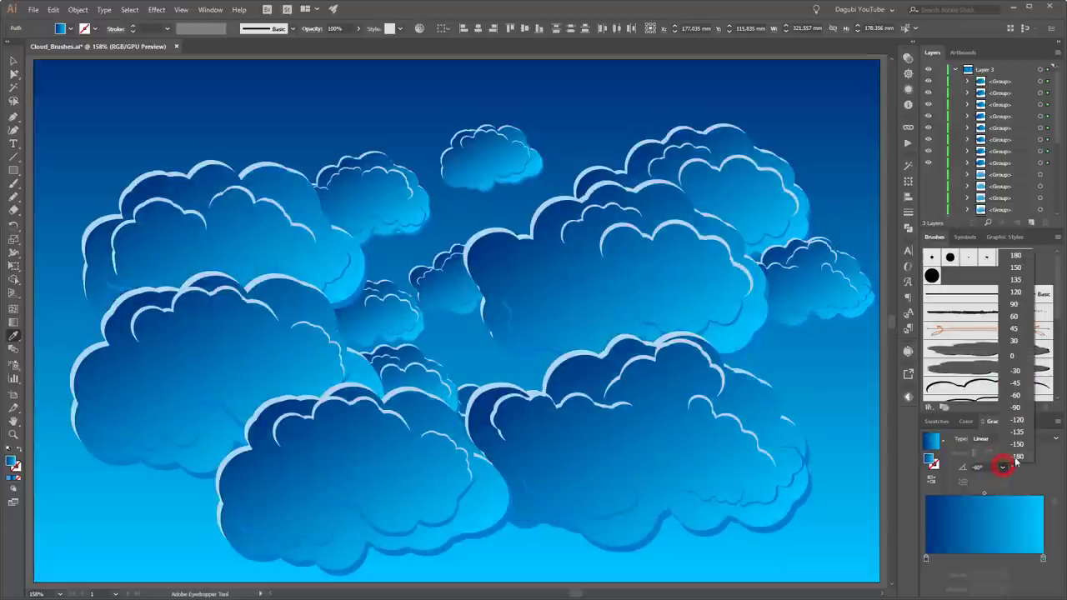
{"action": "left_click", "coordinate": [1023, 315]}
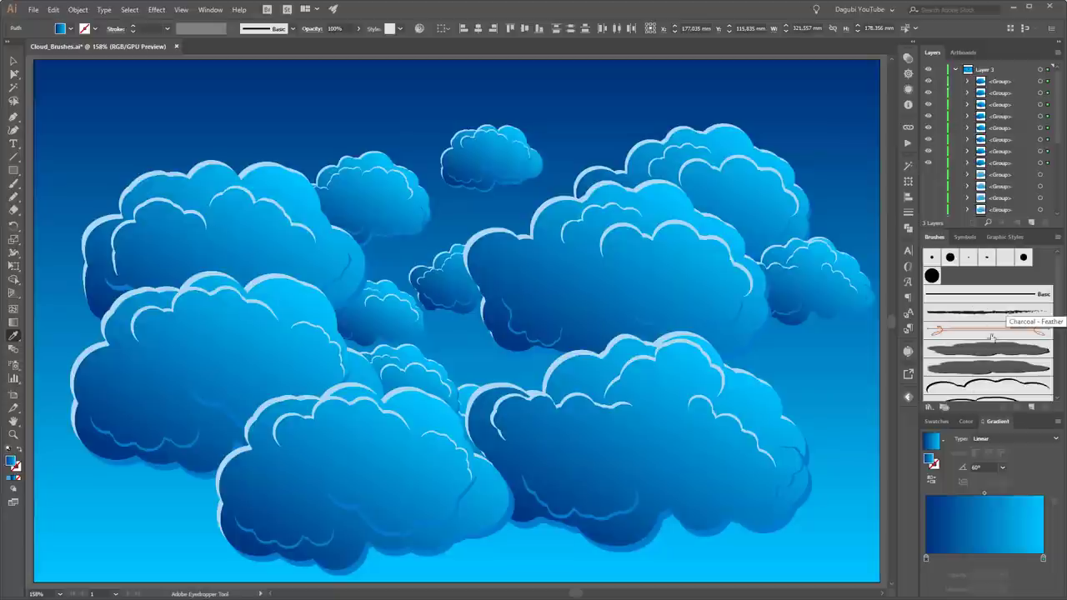
Lighten the dark stop of the clouds' gradient to the medium blue #1266AE.
{"action": "double_click", "coordinate": [925, 558]}
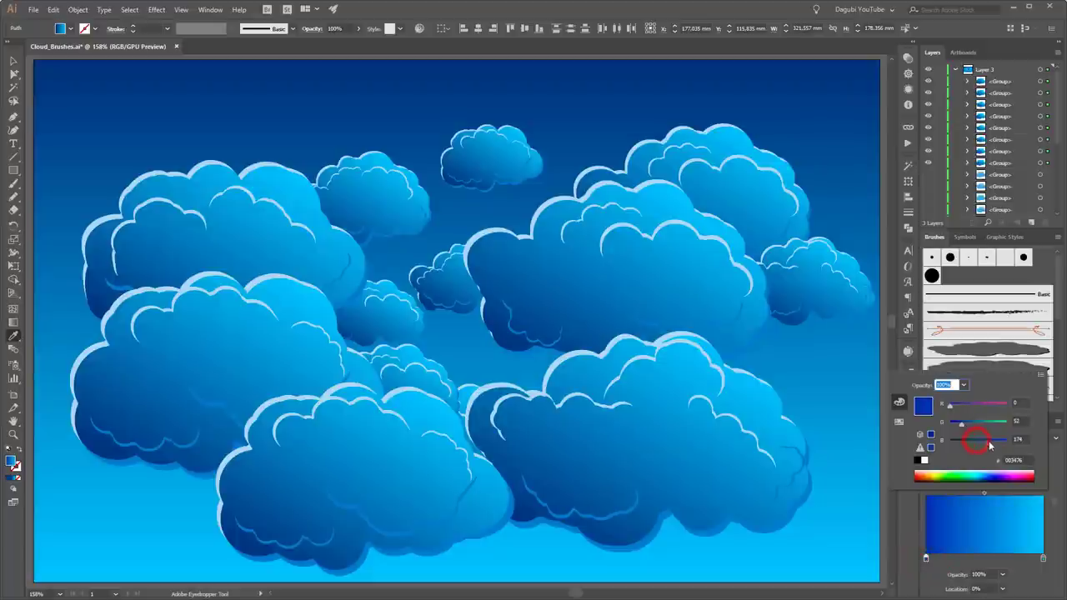
{"action": "mouse_move", "coordinate": [961, 423]}
{"action": "left_mouse_down"}
{"action": "mouse_move", "coordinate": [972, 424]}
{"action": "mouse_move", "coordinate": [955, 408]}
{"action": "left_mouse_up"}
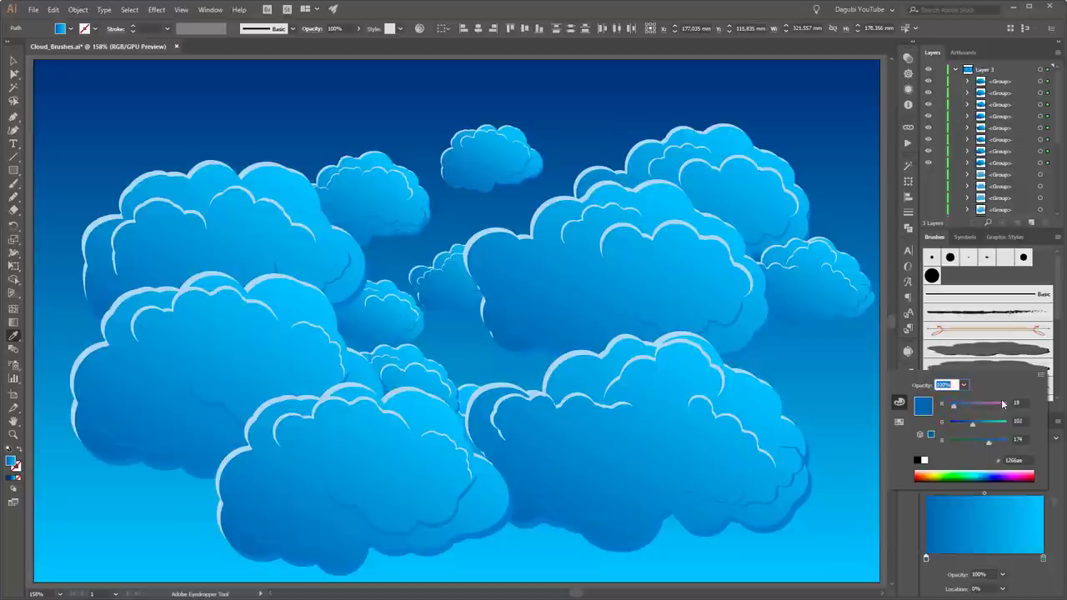
Place the light gradient stop at 100% and recolor it to pale blue, RGB 154, 219, 255.
{"action": "left_click", "coordinate": [1044, 560]}
{"action": "double_click", "coordinate": [1044, 560]}
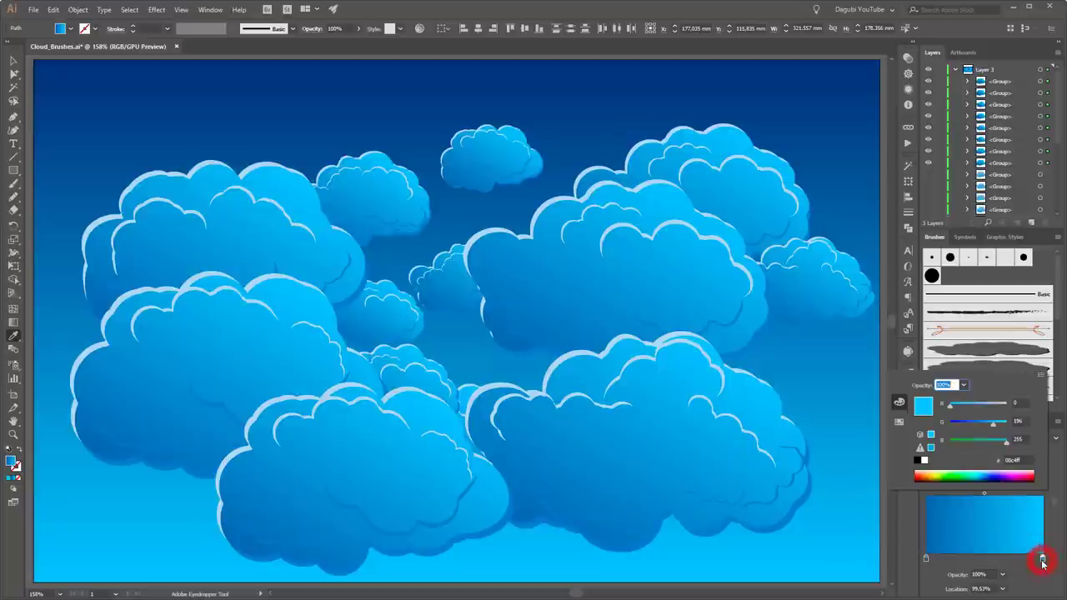
{"action": "left_click_drag", "start_coordinate": [1043, 560], "coordinate": [1045, 563]}
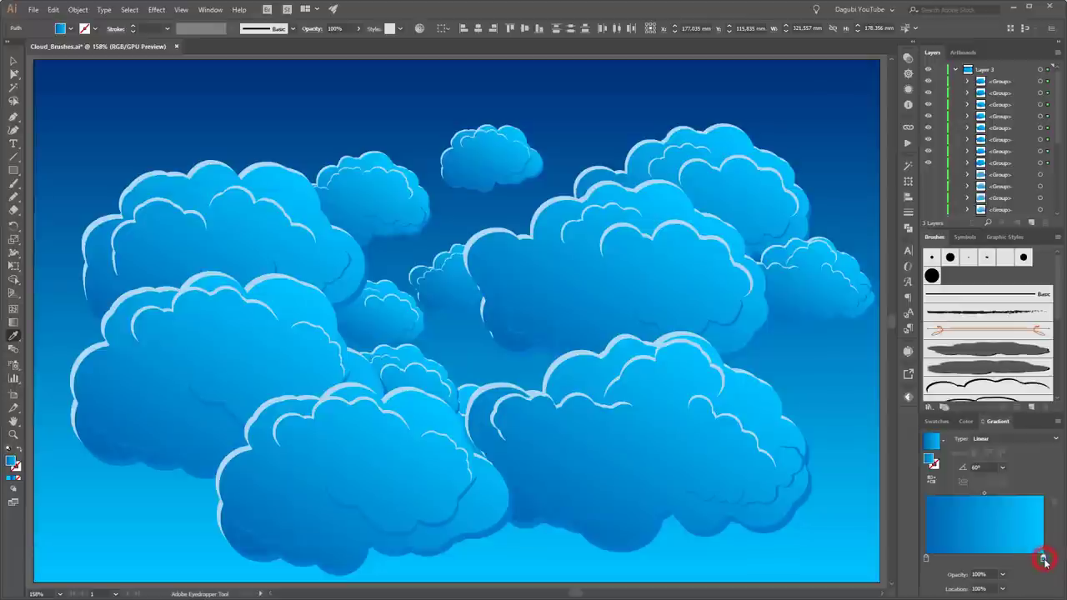
{"action": "double_click", "coordinate": [1045, 561]}
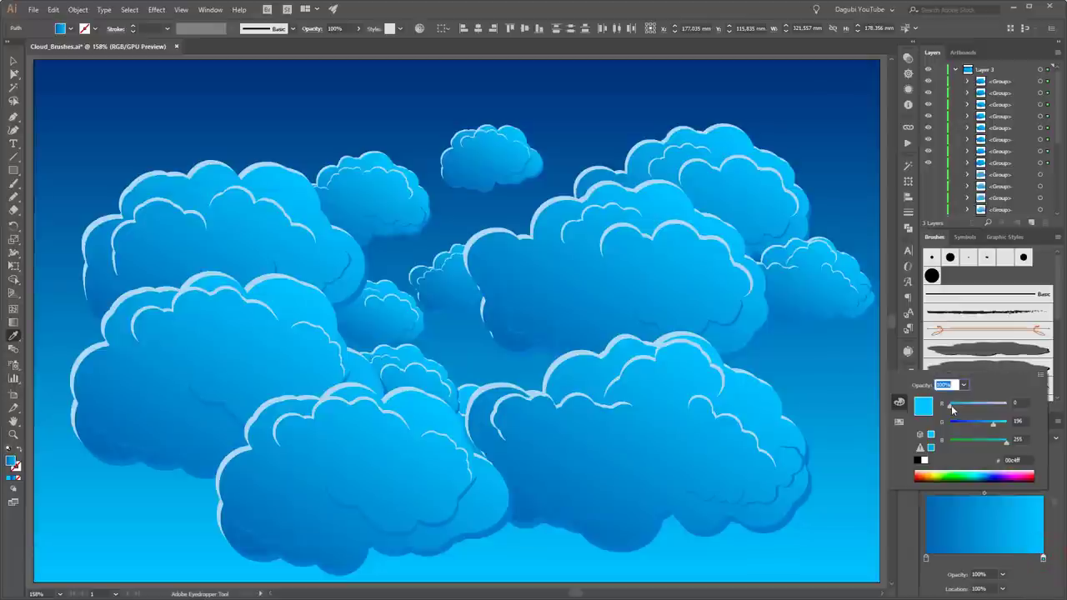
{"action": "left_click_drag", "start_coordinate": [951, 407], "coordinate": [984, 408]}
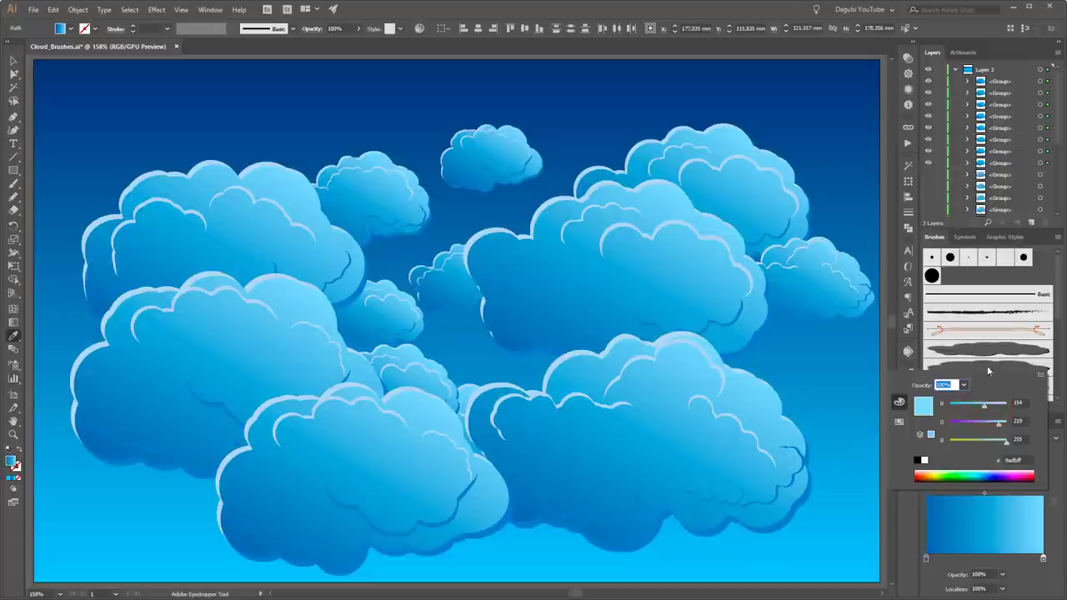
Unlock the gradient sky rectangle at the bottom of Layer 3 and copy it.
{"action": "left_click", "coordinate": [955, 70]}
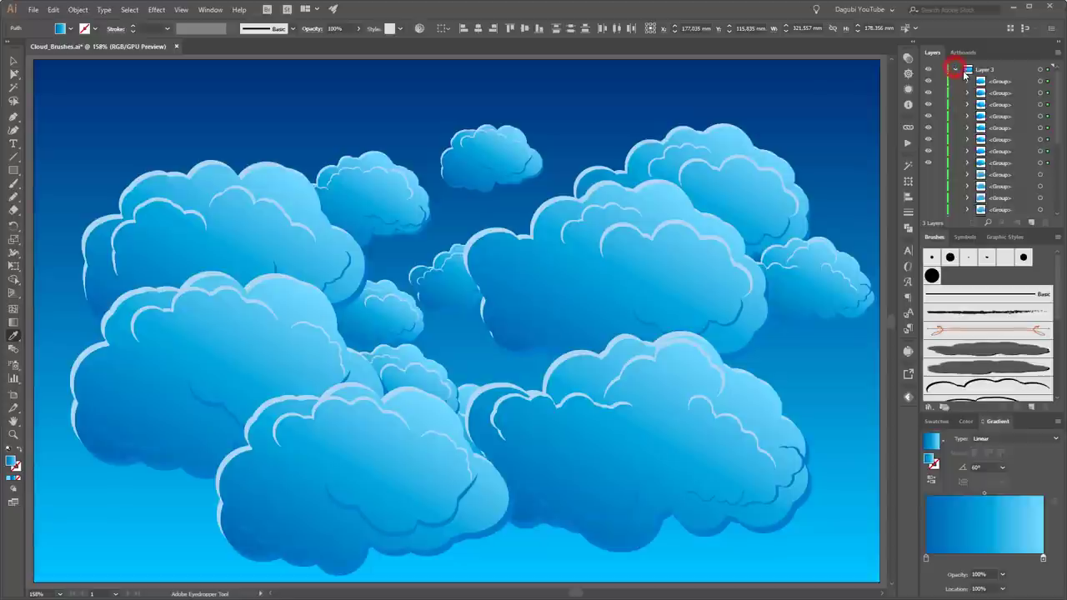
{"action": "left_click", "coordinate": [956, 70]}
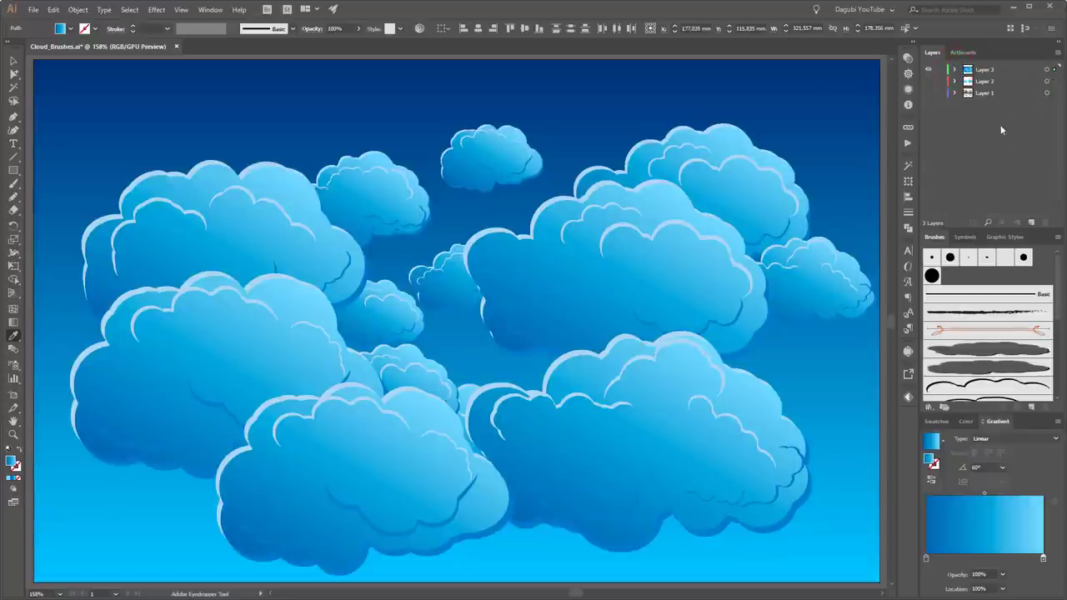
{"action": "left_click", "coordinate": [956, 70]}
{"action": "scroll", "coordinate": [992, 141], "scroll_direction": "down", "scroll_amount": 3}
{"action": "left_click", "coordinate": [942, 188]}
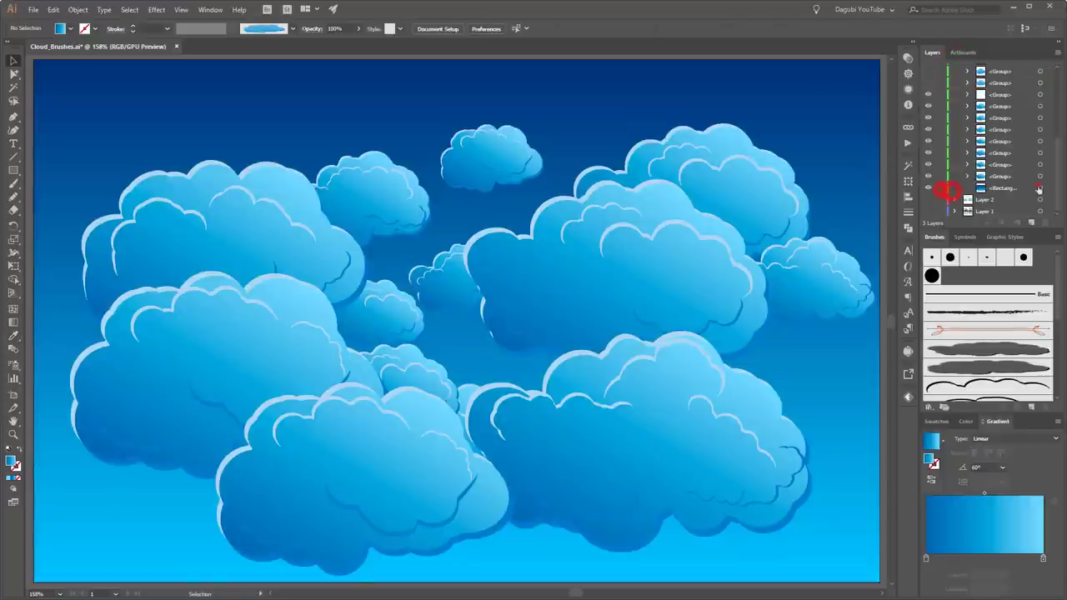
{"action": "left_click", "coordinate": [1039, 187]}
{"action": "left_click", "coordinate": [54, 9]}
{"action": "left_click", "coordinate": [69, 53]}
Hide Layer 3 and add a new empty layer above it.
{"action": "left_click", "coordinate": [928, 70]}
{"action": "left_click", "coordinate": [1031, 222]}
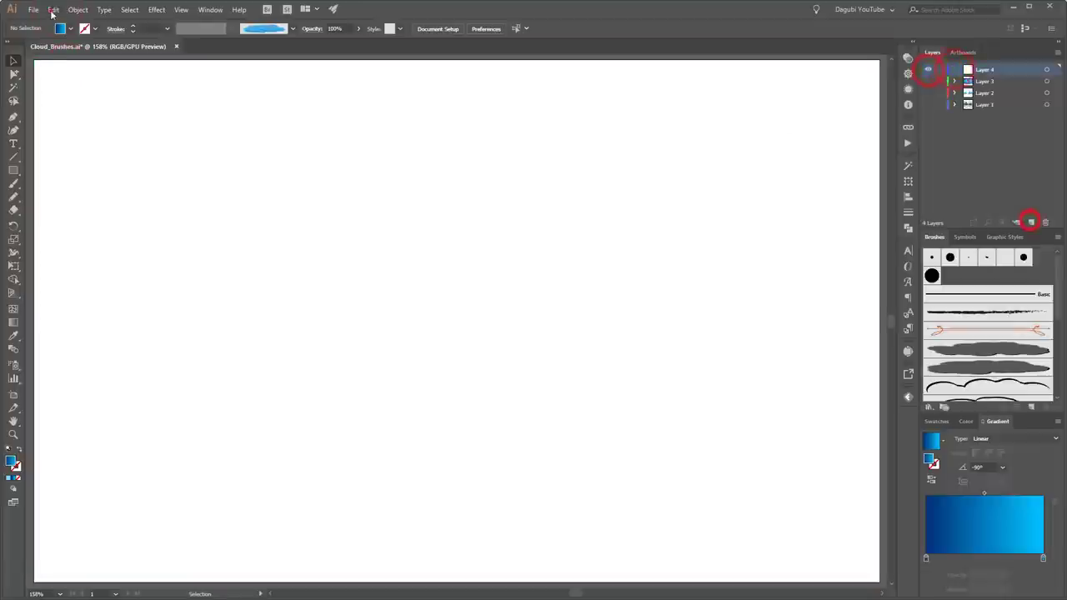
Paste the copied gradient sky in place on Layer 4, lock that layer and add a new layer above it.
{"action": "left_click", "coordinate": [52, 9]}
{"action": "left_click", "coordinate": [82, 111]}
{"action": "left_click", "coordinate": [939, 70]}
{"action": "left_click", "coordinate": [1031, 221]}
Paint two large clouds across the lower left and lower right edges of the sky with the first two blue cloud brushes.
{"action": "left_click", "coordinate": [14, 184]}
{"action": "scroll", "coordinate": [987, 334], "scroll_direction": "down", "scroll_amount": 5}
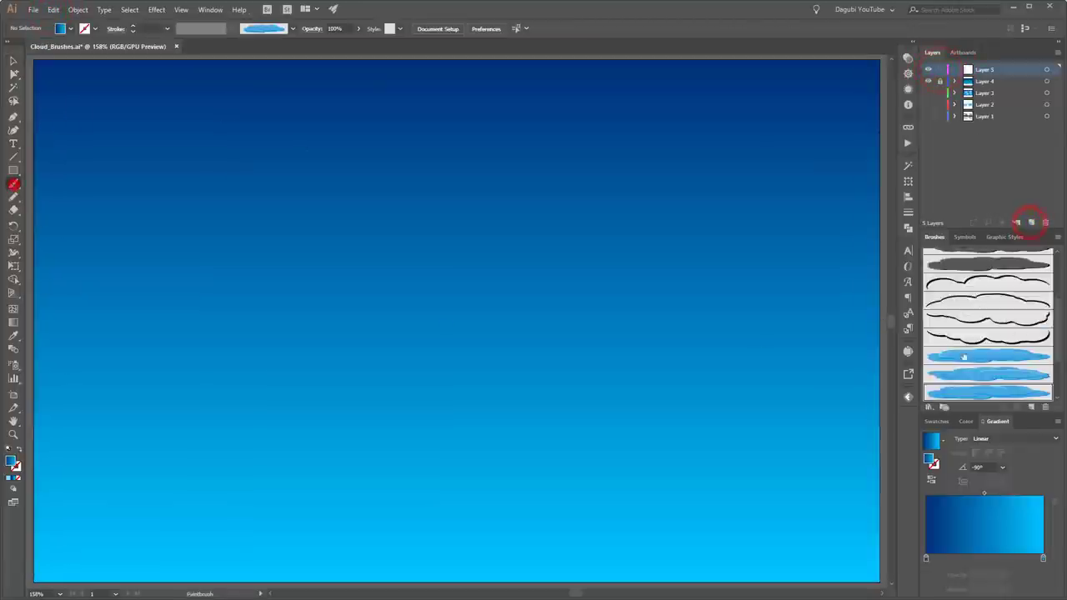
{"action": "left_click", "coordinate": [998, 281]}
{"action": "key", "text": "ctrl+1"}
{"action": "left_click_drag", "start_coordinate": [200, 374], "coordinate": [401, 375]}
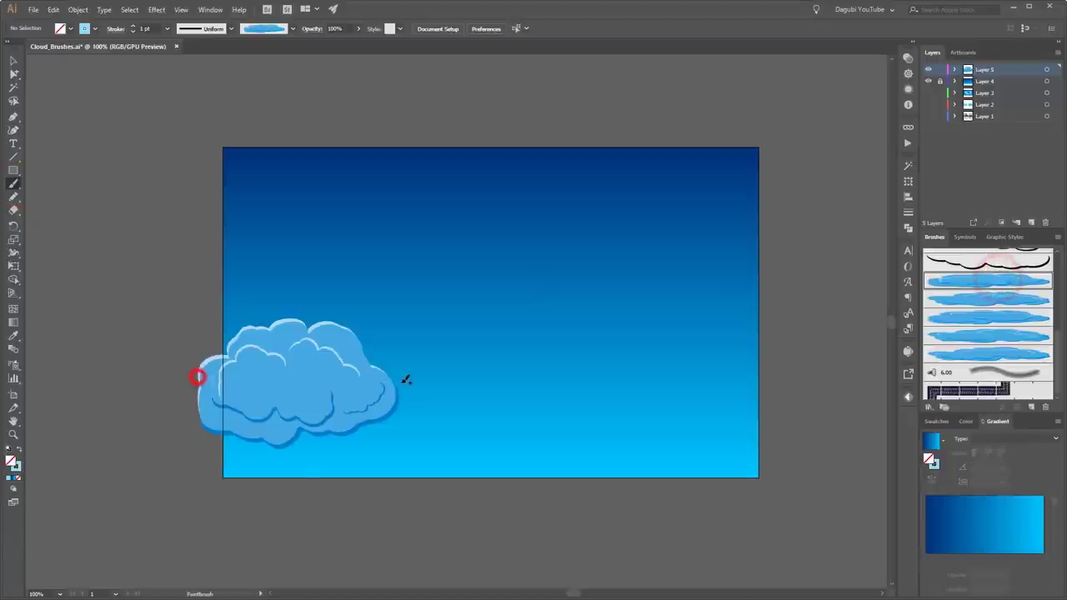
{"action": "left_click", "coordinate": [1012, 293]}
{"action": "left_click_drag", "start_coordinate": [589, 374], "coordinate": [801, 374]}
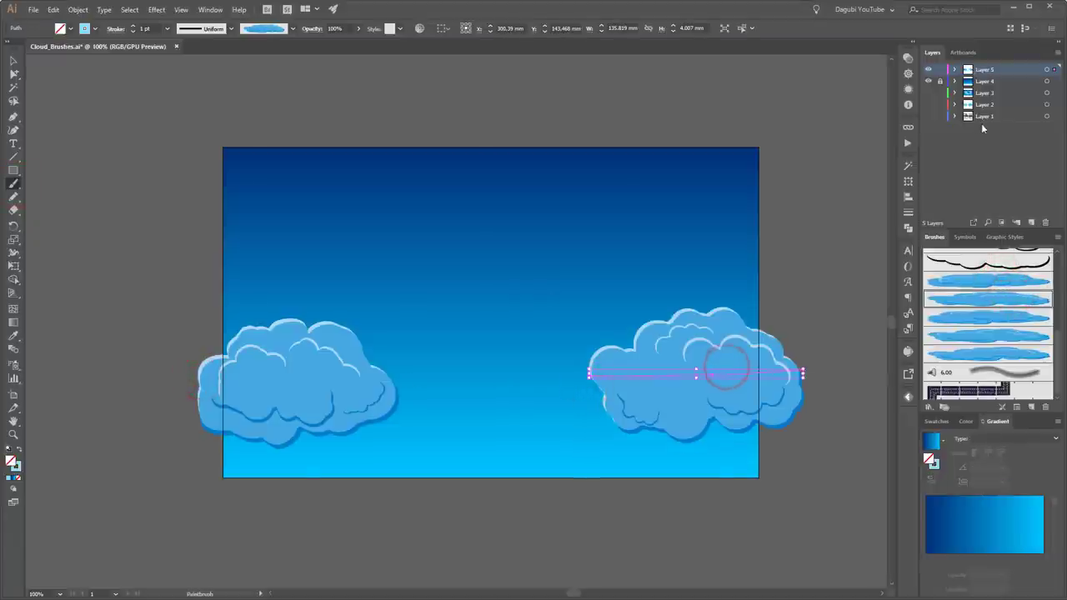
Paint two more large clouds in the gap at the bottom, overlapping the left cloud with one and giving it a different cloud brush.
{"action": "left_click_drag", "start_coordinate": [499, 391], "coordinate": [685, 383]}
{"action": "left_click_drag", "start_coordinate": [553, 391], "coordinate": [363, 392]}
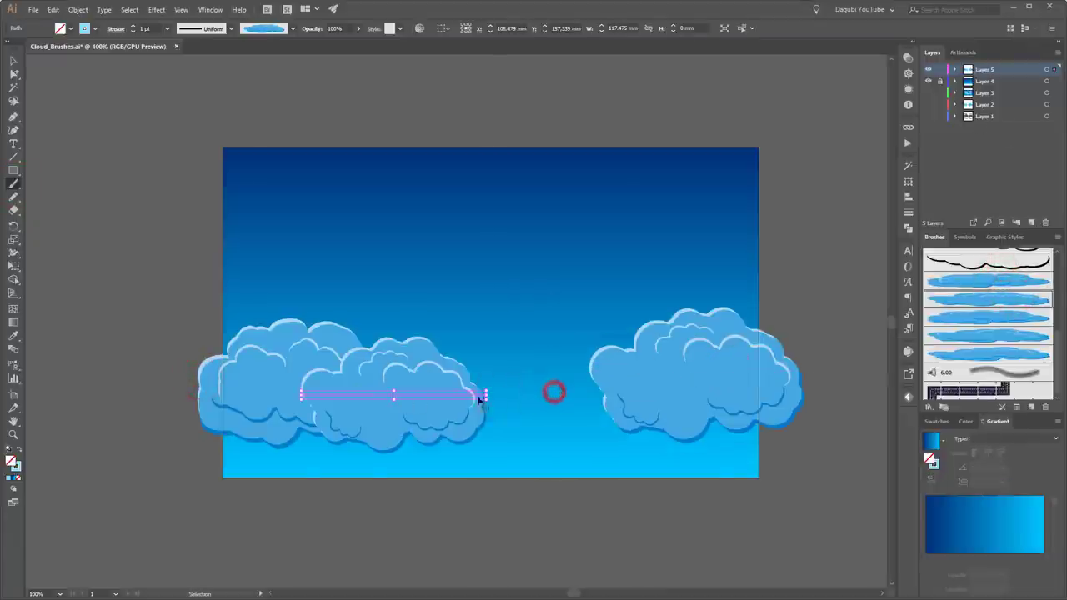
{"action": "left_click", "coordinate": [866, 169], "text": "ctrl"}
{"action": "left_click", "coordinate": [445, 388], "text": "ctrl"}
{"action": "left_click", "coordinate": [832, 239], "text": "ctrl"}
{"action": "left_click", "coordinate": [985, 332]}
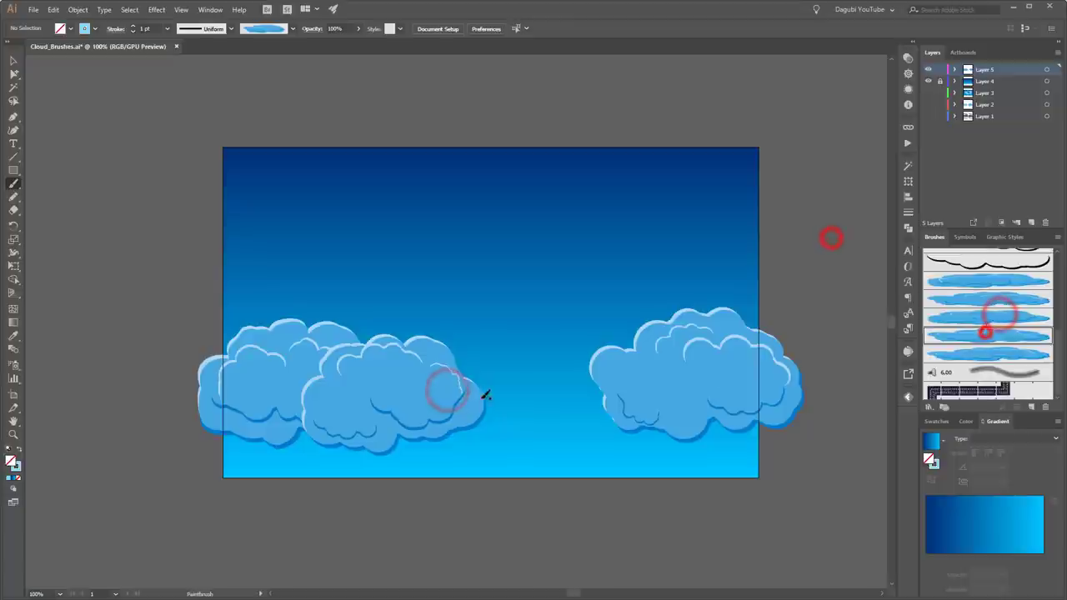
{"action": "left_click_drag", "start_coordinate": [481, 399], "coordinate": [657, 392]}
Switch to Draw Behind mode and paint clouds with varied cloud brushes behind the front row at the right, left and centre.
{"action": "left_click_drag", "start_coordinate": [13, 489], "coordinate": [46, 498]}
{"action": "left_click", "coordinate": [988, 298]}
{"action": "left_click_drag", "start_coordinate": [512, 353], "coordinate": [700, 294]}
{"action": "left_click", "coordinate": [1012, 315]}
{"action": "left_click_drag", "start_coordinate": [186, 308], "coordinate": [426, 321]}
{"action": "left_click", "coordinate": [1033, 335]}
{"action": "left_click", "coordinate": [997, 350]}
{"action": "left_click_drag", "start_coordinate": [431, 357], "coordinate": [517, 358]}
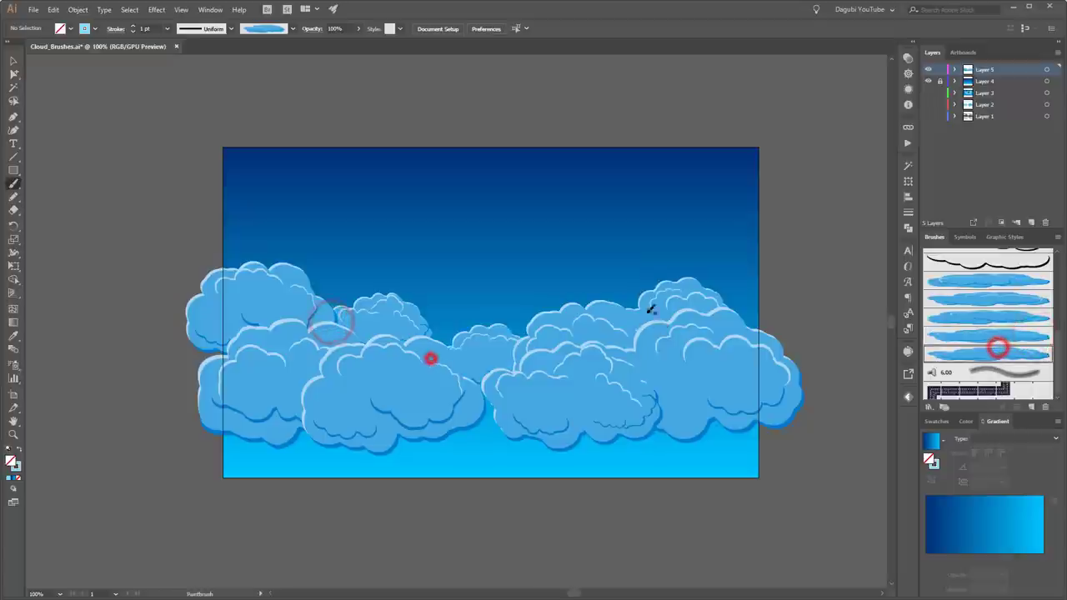
Paint five smaller clouds with alternating cloud brushes behind the existing ones, three rising on the right and two on the left.
{"action": "left_click", "coordinate": [1011, 279]}
{"action": "left_click_drag", "start_coordinate": [713, 302], "coordinate": [813, 300]}
{"action": "left_click", "coordinate": [1000, 295]}
{"action": "left_click_drag", "start_coordinate": [690, 257], "coordinate": [754, 252]}
{"action": "left_click", "coordinate": [1006, 311]}
{"action": "left_click_drag", "start_coordinate": [612, 288], "coordinate": [667, 275]}
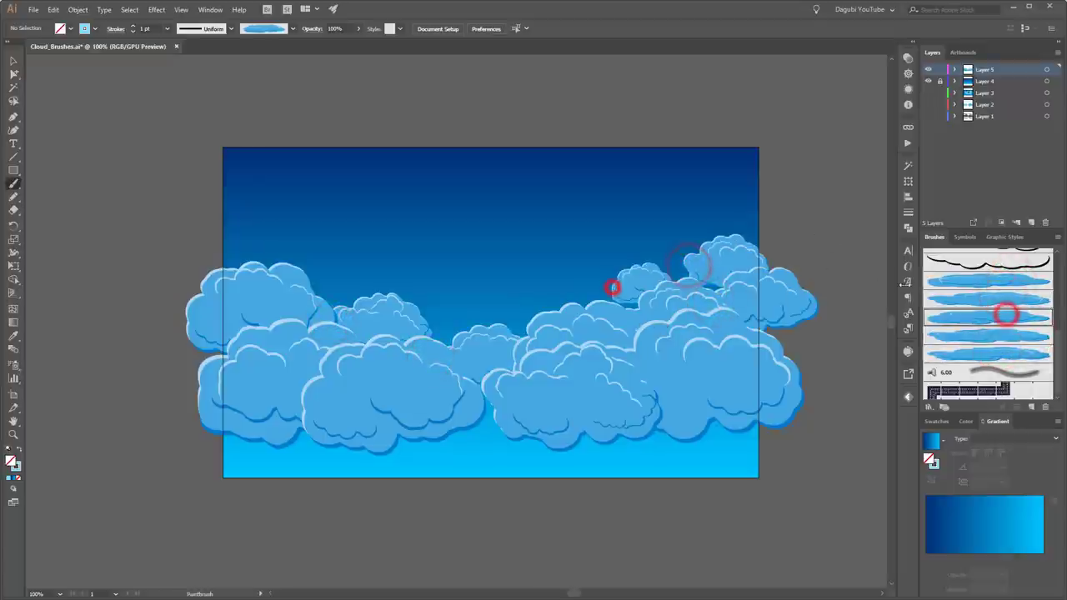
{"action": "left_click", "coordinate": [1041, 335]}
{"action": "left_click_drag", "start_coordinate": [193, 247], "coordinate": [244, 243]}
{"action": "left_click", "coordinate": [1019, 352]}
{"action": "left_click_drag", "start_coordinate": [322, 284], "coordinate": [351, 282]}
Set the stroke weight to 0.75 pt and paint a flatter cloud behind the centre of the cloud bank.
{"action": "left_click", "coordinate": [133, 31]}
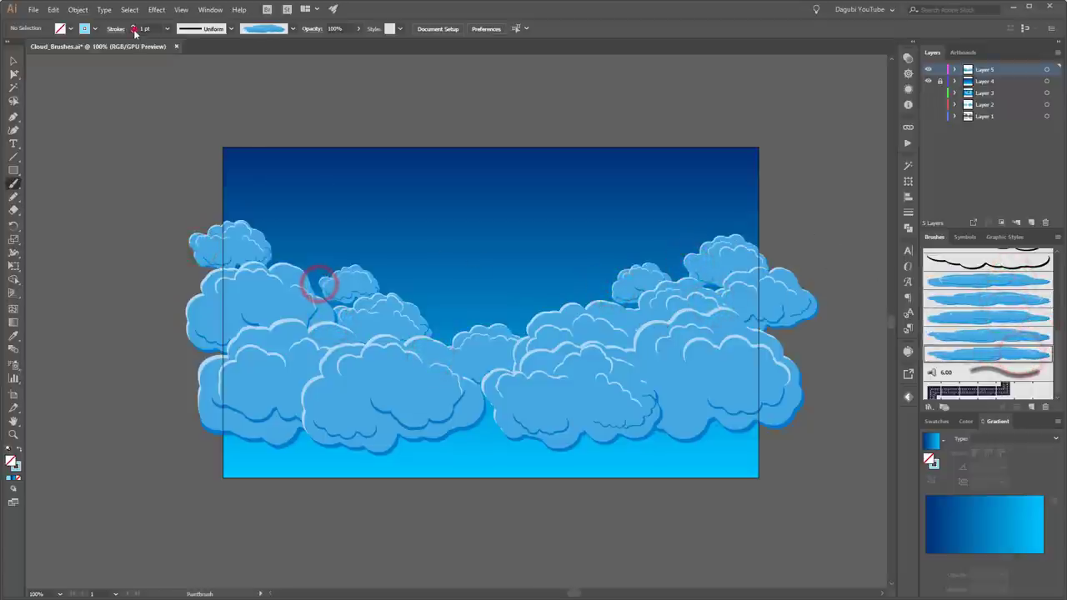
{"action": "left_click", "coordinate": [1005, 279]}
{"action": "left_click_drag", "start_coordinate": [424, 302], "coordinate": [495, 300]}
{"action": "left_click", "coordinate": [845, 119]}
Paint three small clouds with the remaining cloud brushes: one right of centre, one at the upper right edge and one at the upper left.
{"action": "left_click", "coordinate": [1020, 317]}
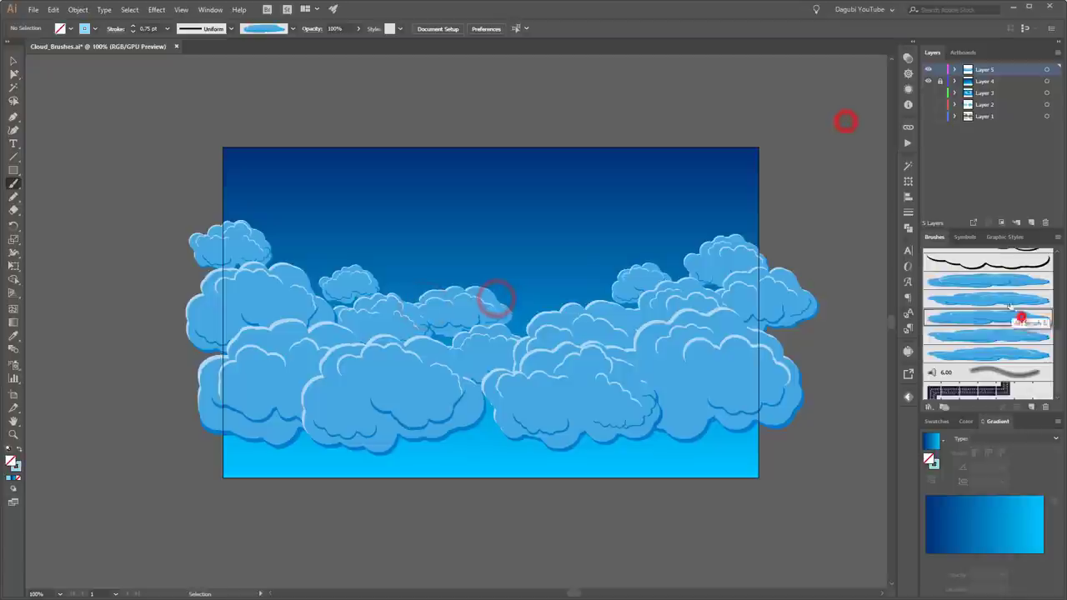
{"action": "left_click_drag", "start_coordinate": [609, 264], "coordinate": [573, 270]}
{"action": "left_click", "coordinate": [1018, 334]}
{"action": "left_click_drag", "start_coordinate": [800, 215], "coordinate": [730, 219]}
{"action": "left_click", "coordinate": [1030, 353]}
{"action": "left_click_drag", "start_coordinate": [259, 201], "coordinate": [206, 200]}
Use a 0.75 pt stroke with the first blue cloud brush to paint a small cloud behind each of the left and right slopes.
{"action": "left_click", "coordinate": [132, 31]}
{"action": "left_click", "coordinate": [1034, 279]}
{"action": "left_click_drag", "start_coordinate": [274, 250], "coordinate": [352, 255]}
{"action": "left_click_drag", "start_coordinate": [660, 241], "coordinate": [734, 235]}
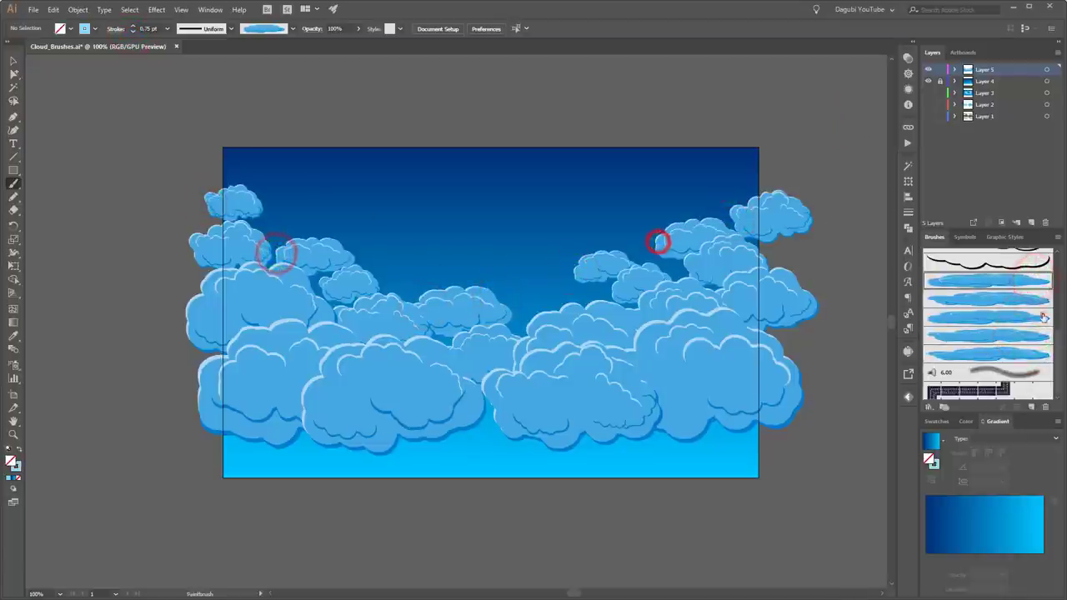
Paint three tiny clouds with different cloud brushes at the centre right, upper right and upper left of the cloud bank.
{"action": "left_click", "coordinate": [1042, 315]}
{"action": "left_click_drag", "start_coordinate": [538, 297], "coordinate": [578, 296]}
{"action": "left_click", "coordinate": [1024, 334]}
{"action": "left_click_drag", "start_coordinate": [722, 195], "coordinate": [740, 197]}
{"action": "left_click", "coordinate": [1029, 353]}
{"action": "left_click_drag", "start_coordinate": [274, 226], "coordinate": [310, 224]}
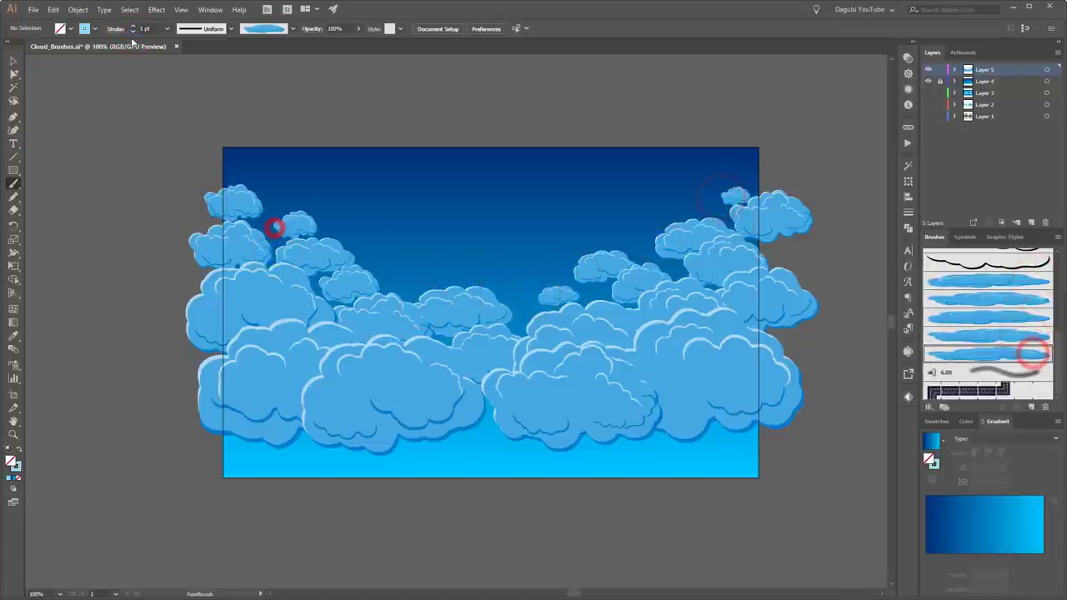
Lower the stroke weight to 0.5 pt and paint three thin, distant clouds above the cloud bank, one left of centre and two on the right.
{"action": "left_click", "coordinate": [132, 30]}
{"action": "left_click_drag", "start_coordinate": [388, 278], "coordinate": [440, 276]}
{"action": "left_click", "coordinate": [1016, 317]}
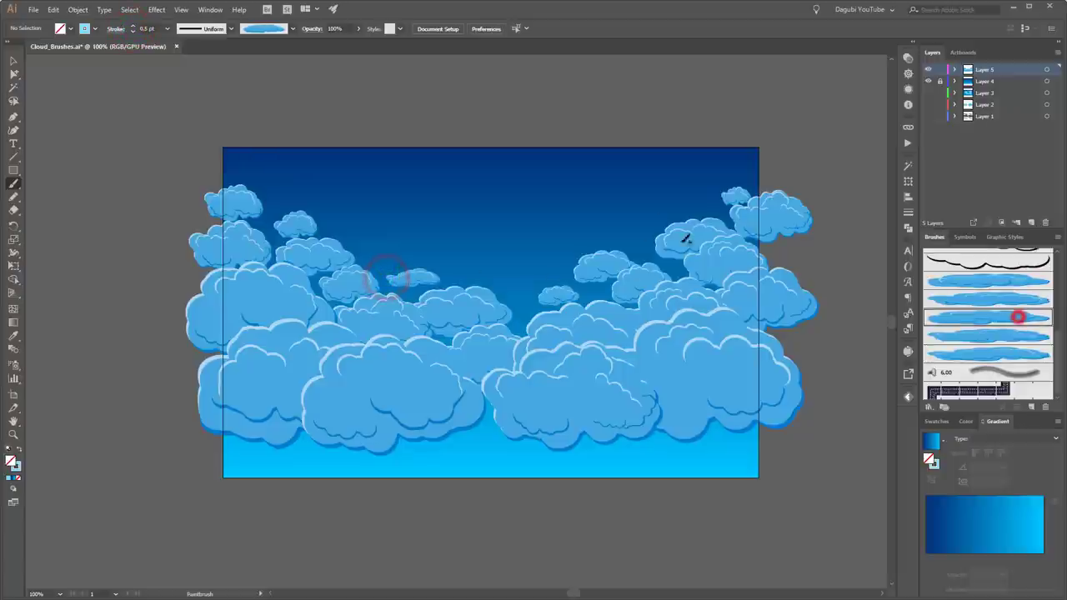
{"action": "left_click_drag", "start_coordinate": [618, 235], "coordinate": [664, 234]}
{"action": "left_click_drag", "start_coordinate": [747, 176], "coordinate": [777, 176]}
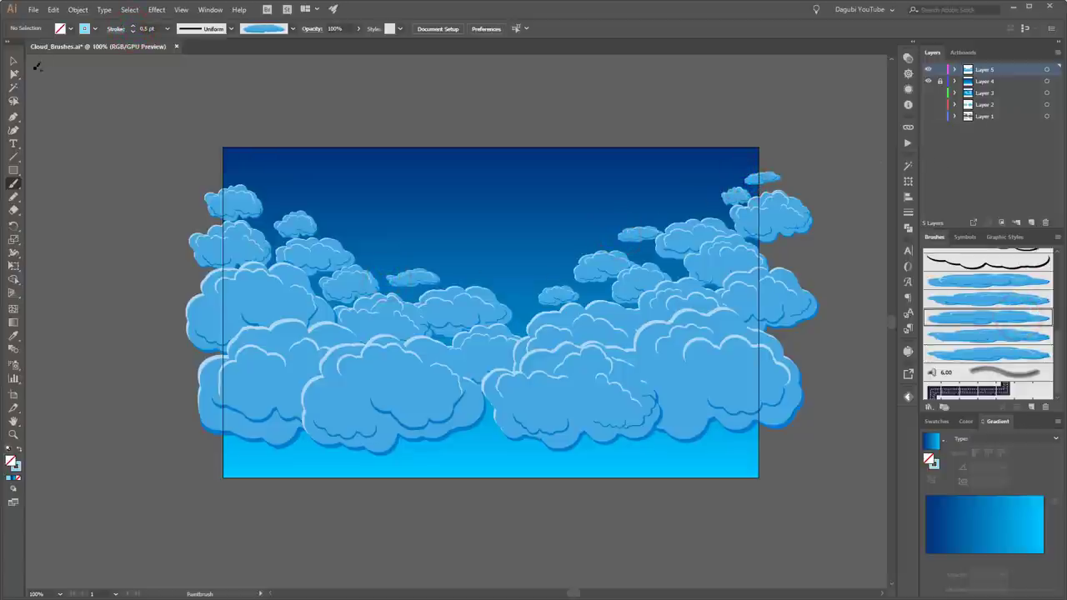
Select every cloud on Layer 5 and expand their appearance into editable shapes.
{"action": "left_click", "coordinate": [1047, 70]}
{"action": "left_click", "coordinate": [78, 10]}
{"action": "left_click", "coordinate": [95, 138]}
Select all the cloud bodies by their matching fill, give them the sky's gradient with the Eyedropper and set its angle to 60°.
{"action": "left_click", "coordinate": [13, 87]}
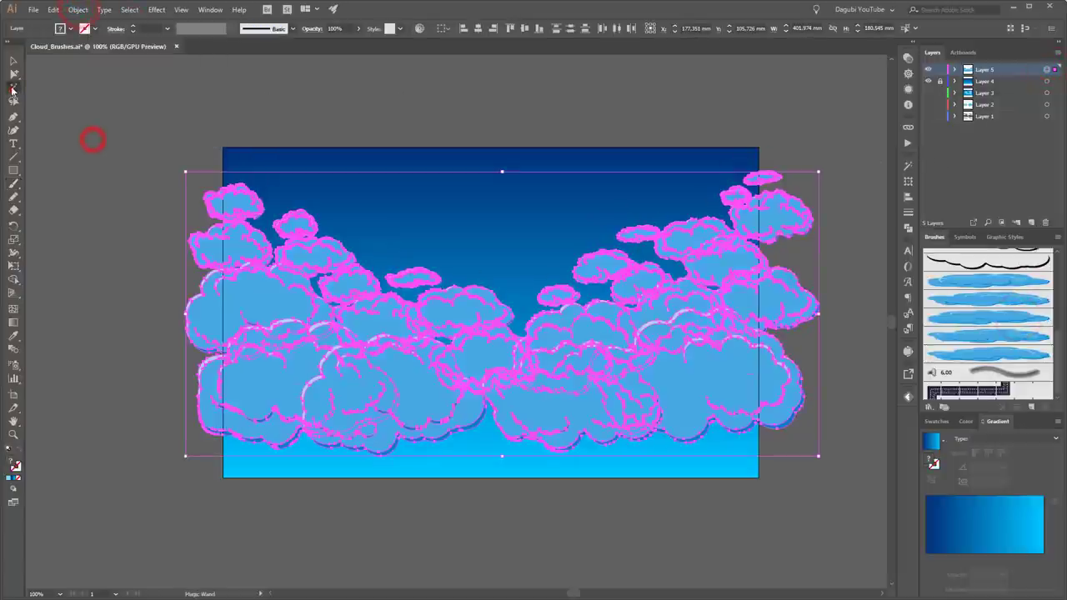
{"action": "left_click", "coordinate": [909, 164]}
{"action": "left_click", "coordinate": [719, 368]}
{"action": "left_click", "coordinate": [13, 336]}
{"action": "left_click", "coordinate": [553, 161]}
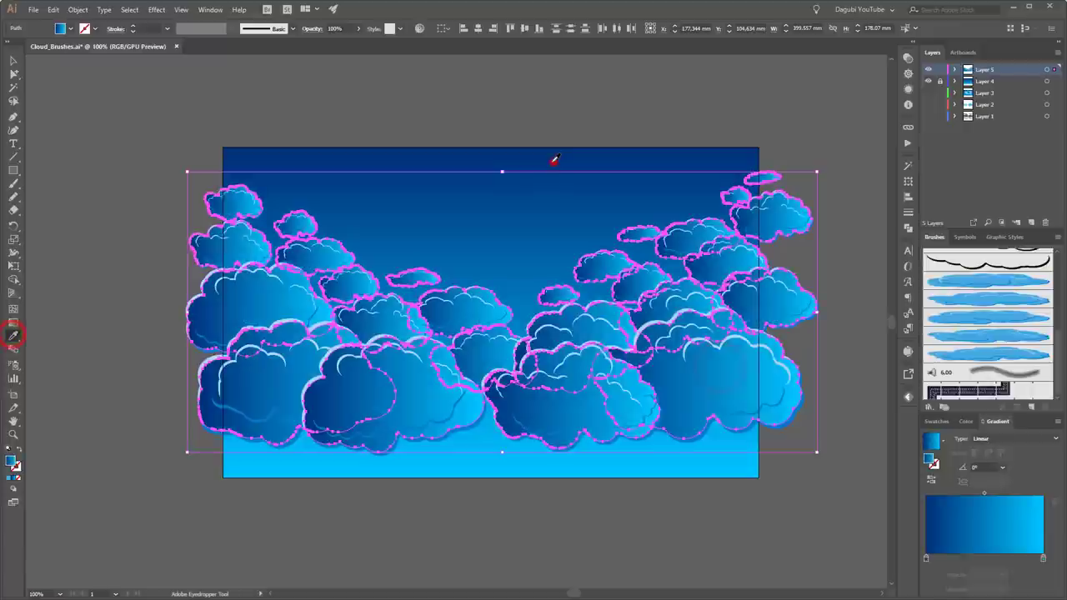
{"action": "left_click", "coordinate": [1002, 467]}
{"action": "left_click", "coordinate": [1024, 315]}
{"action": "left_click", "coordinate": [13, 60]}
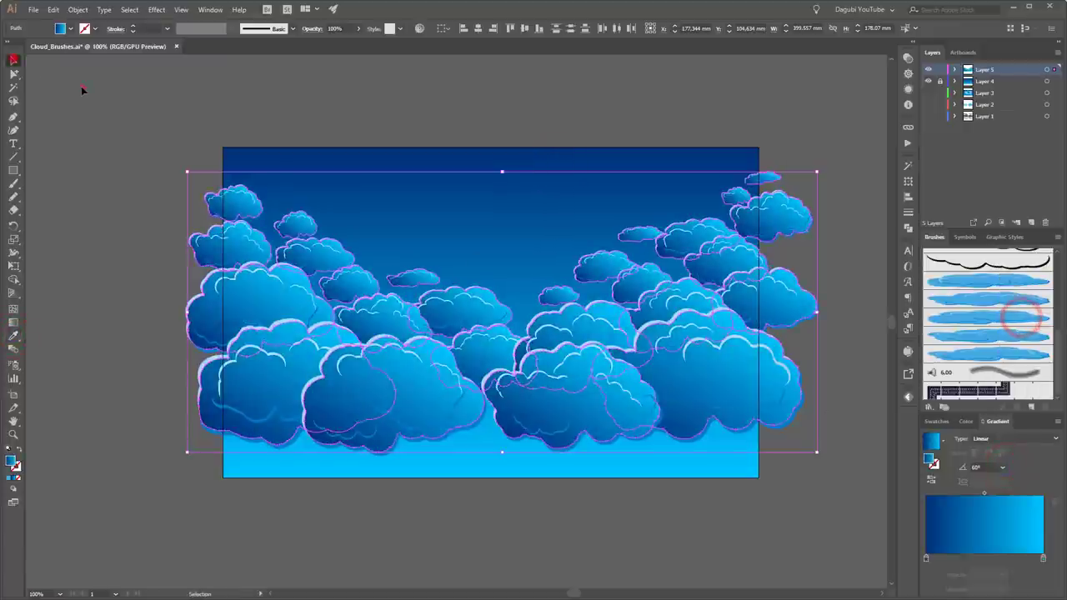
{"action": "left_click", "coordinate": [81, 87]}
Reselect the gradient cloud bodies with the Magic Wand and lighten their dark gradient stop to medium blue, about RGB 0, 90, 176.
{"action": "left_click", "coordinate": [1048, 70]}
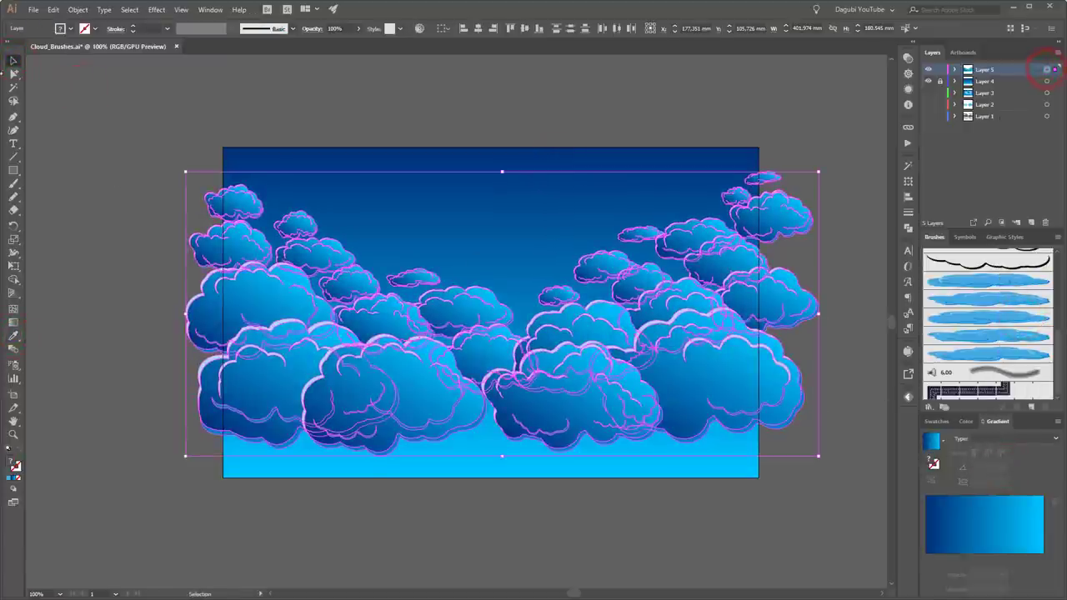
{"action": "left_click", "coordinate": [14, 87]}
{"action": "left_click", "coordinate": [717, 370]}
{"action": "double_click", "coordinate": [926, 559]}
{"action": "left_click", "coordinate": [988, 442]}
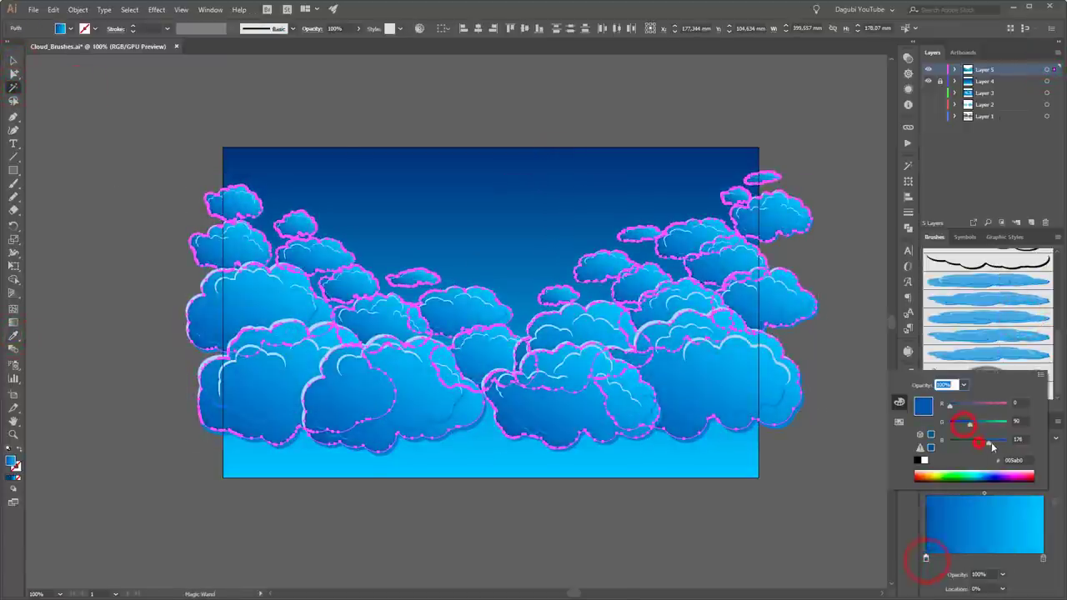
Recolor the light stop of the cloud bodies' gradient to a brighter cyan and deselect the clouds.
{"action": "left_click", "coordinate": [952, 406]}
{"action": "double_click", "coordinate": [1044, 558]}
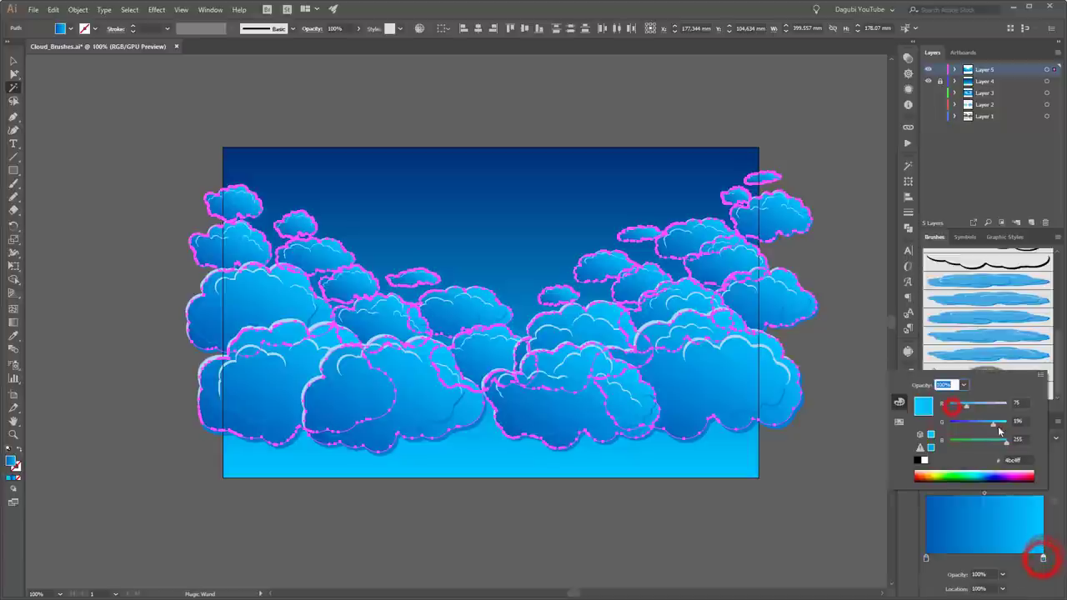
{"action": "left_click", "coordinate": [967, 406]}
{"action": "left_click", "coordinate": [856, 450]}
Copy the sky rectangle from Layer 4 and paste it in back of the clouds inside Layer 5.
{"action": "left_click", "coordinate": [954, 69]}
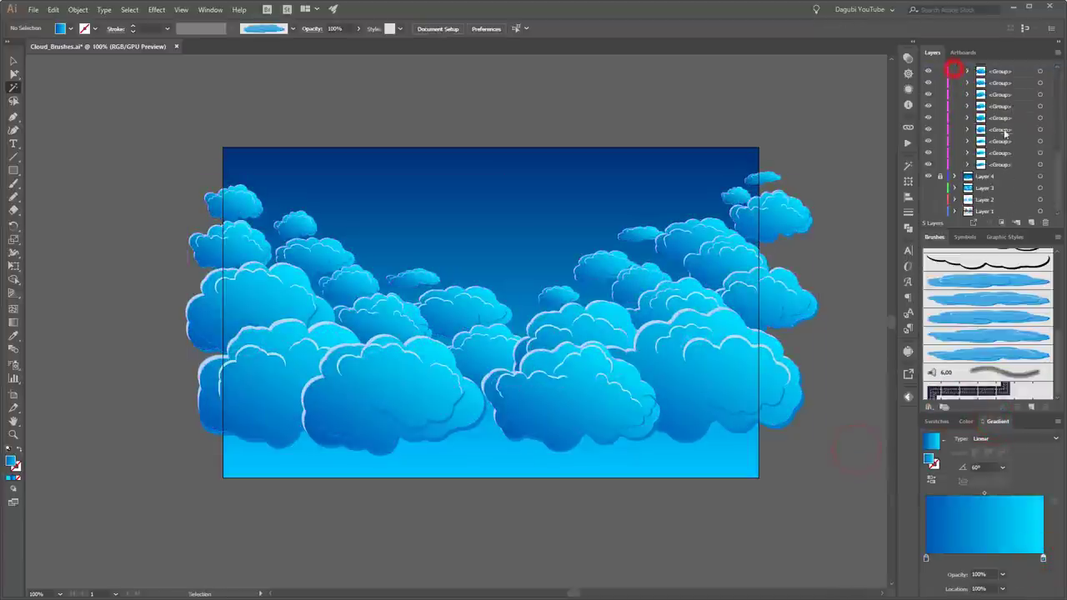
{"action": "left_click", "coordinate": [1039, 175]}
{"action": "left_click", "coordinate": [52, 10]}
{"action": "left_click", "coordinate": [64, 64]}
{"action": "key", "text": "ctrl+b"}
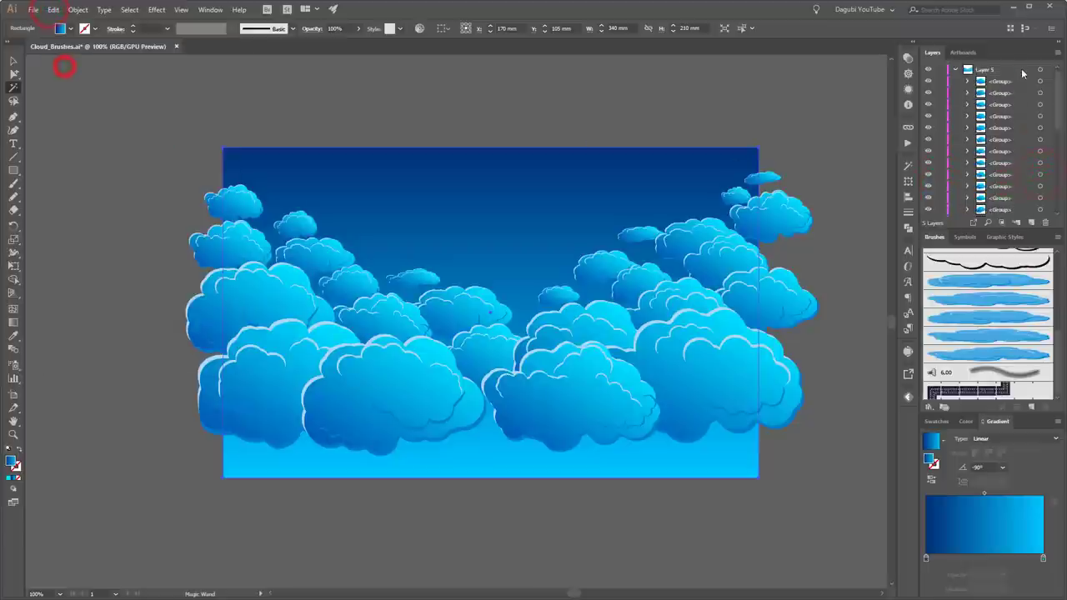
{"action": "left_click", "coordinate": [52, 9]}
{"action": "left_click", "coordinate": [72, 103]}
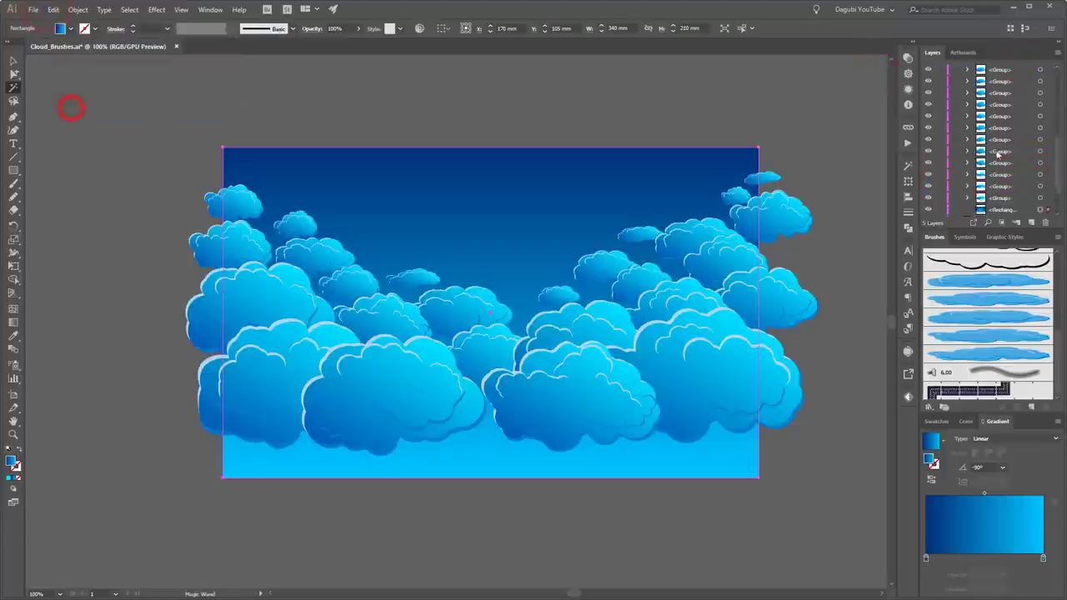
Move the pasted rectangle to the top of Layer 5 and use it as a clipping mask for the clouds.
{"action": "left_click", "coordinate": [1023, 163]}
{"action": "left_click_drag", "start_coordinate": [1022, 163], "coordinate": [1018, 69]}
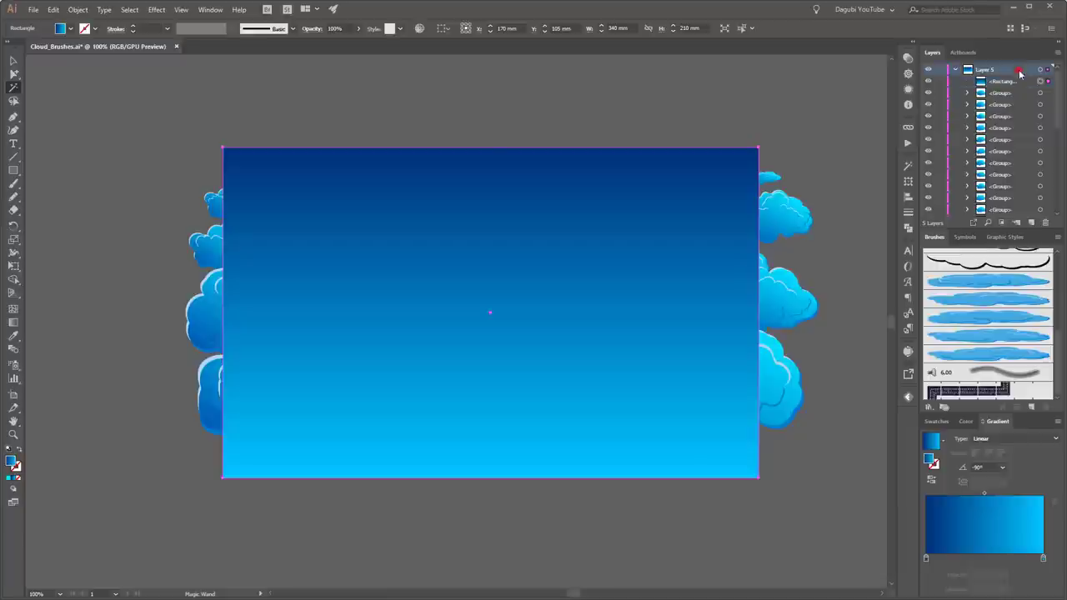
{"action": "left_click", "coordinate": [1002, 222]}
{"action": "left_click", "coordinate": [859, 72]}
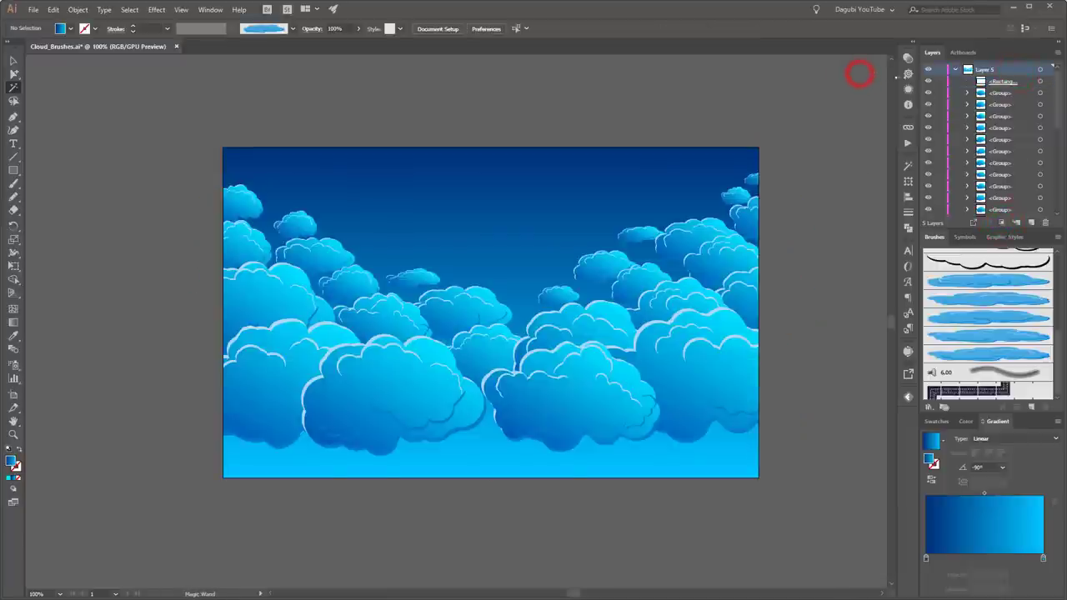
Select the sky rectangle on Layer 4 and redraw its vertical gradient so the dark end starts above the artboard.
{"action": "scroll", "coordinate": [956, 182], "scroll_direction": "down", "scroll_amount": 3}
{"action": "left_click", "coordinate": [1040, 176]}
{"action": "key", "text": "g"}
{"action": "left_click", "coordinate": [955, 177]}
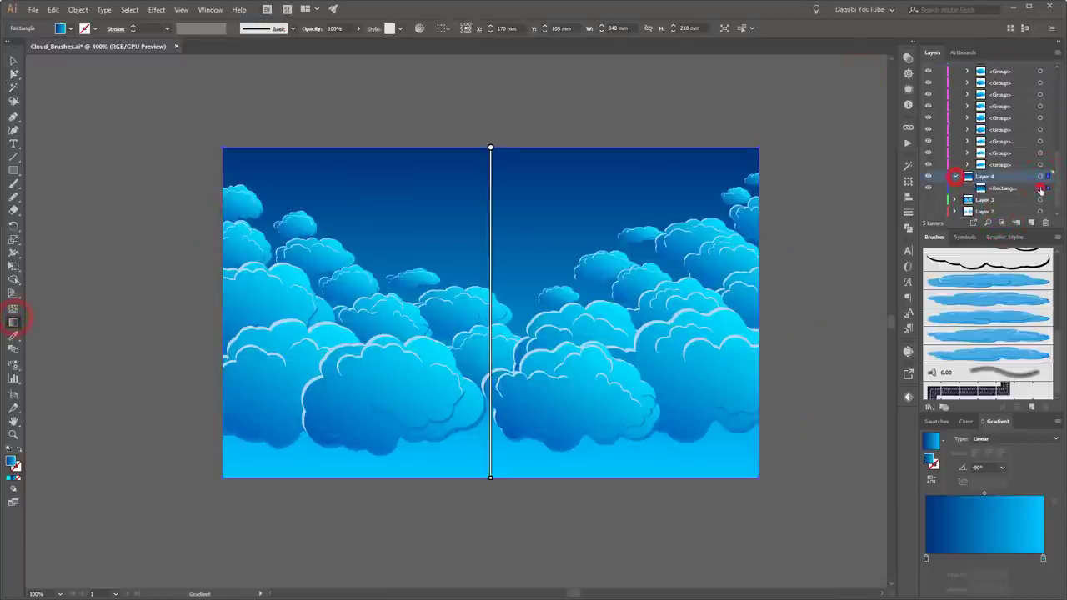
{"action": "left_click", "coordinate": [1040, 188]}
{"action": "left_click_drag", "start_coordinate": [489, 134], "coordinate": [492, 87]}
{"action": "key", "text": "v"}
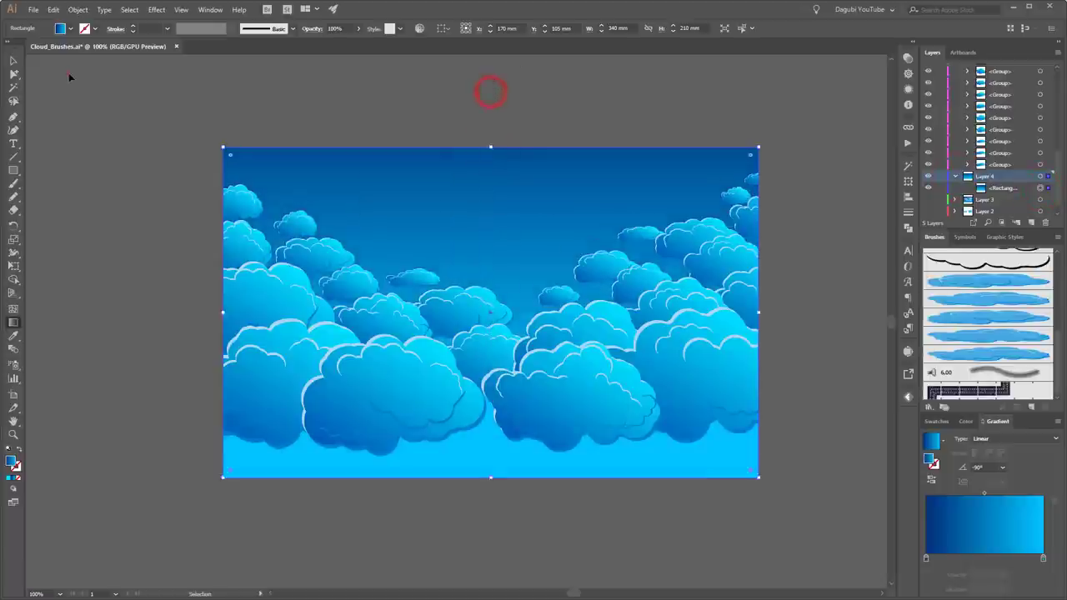
{"action": "left_click", "coordinate": [71, 76]}
{"action": "key", "text": "ctrl+0"}
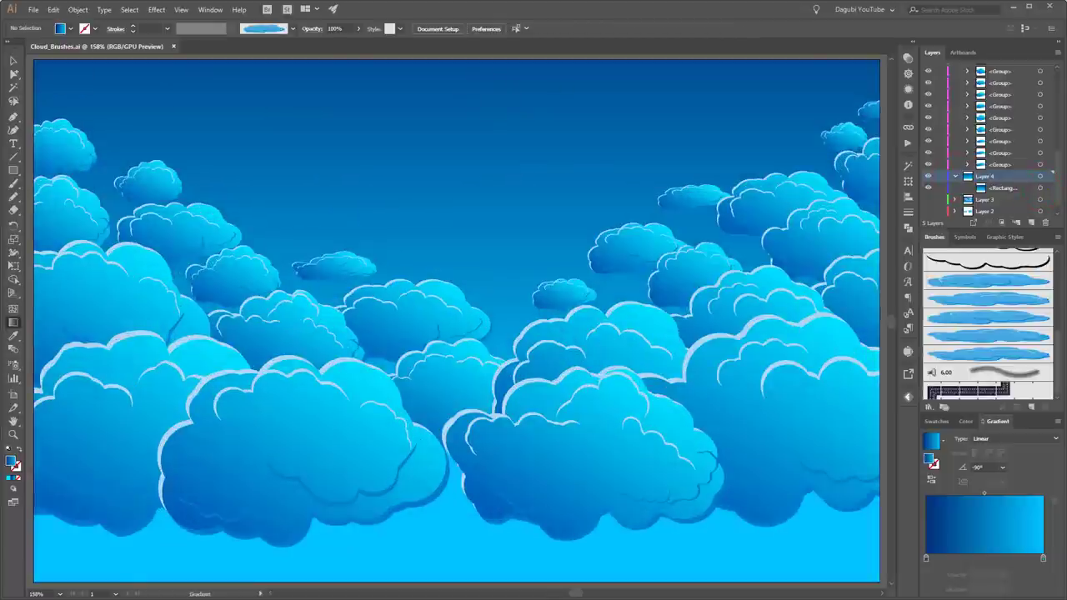
Collapse Layer 5, select all of its clouds and hide the selection edges.
{"action": "scroll", "coordinate": [984, 142], "scroll_direction": "up", "scroll_amount": 5}
{"action": "left_click", "coordinate": [955, 69]}
{"action": "left_click", "coordinate": [1046, 69]}
{"action": "left_click", "coordinate": [181, 9]}
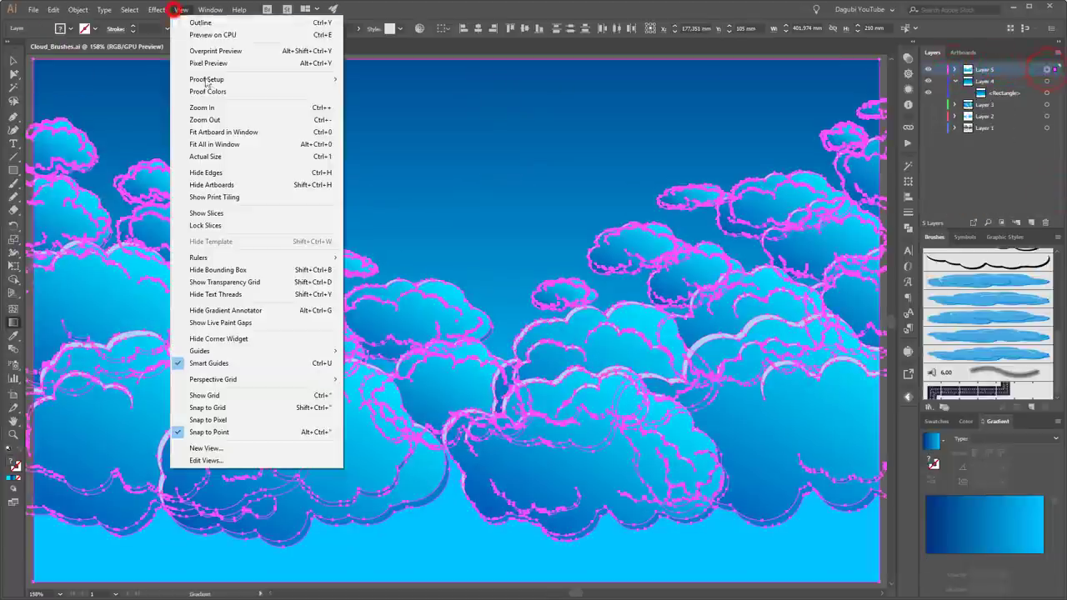
{"action": "left_click", "coordinate": [195, 163]}
Recolor the clouds with their harmony colors linked, reducing the saturation and shifting the hue toward a softer blue.
{"action": "left_click", "coordinate": [419, 29]}
{"action": "left_click_drag", "start_coordinate": [292, 114], "coordinate": [744, 114]}
{"action": "left_click", "coordinate": [658, 156]}
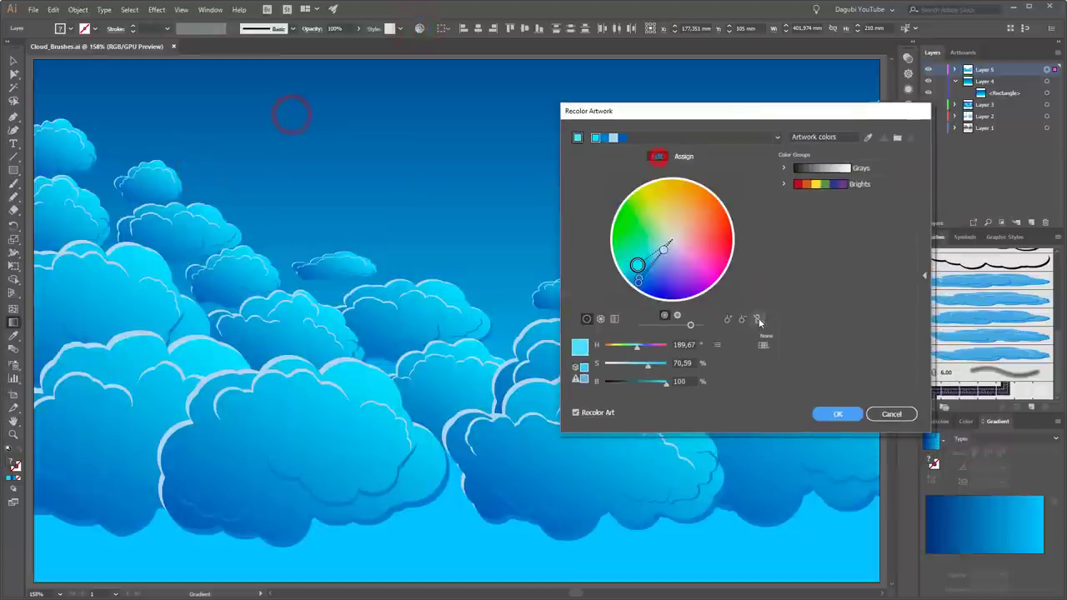
{"action": "left_click", "coordinate": [757, 319]}
{"action": "mouse_move", "coordinate": [649, 367]}
{"action": "left_mouse_down"}
{"action": "mouse_move", "coordinate": [623, 371]}
{"action": "mouse_move", "coordinate": [641, 345]}
{"action": "left_mouse_up"}
{"action": "left_click", "coordinate": [838, 415]}
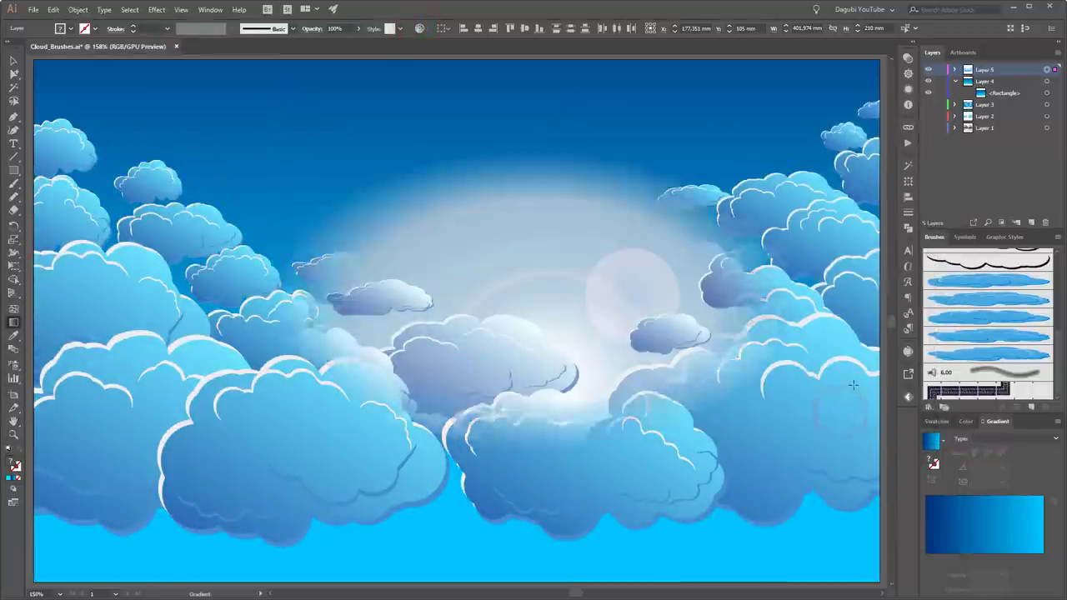